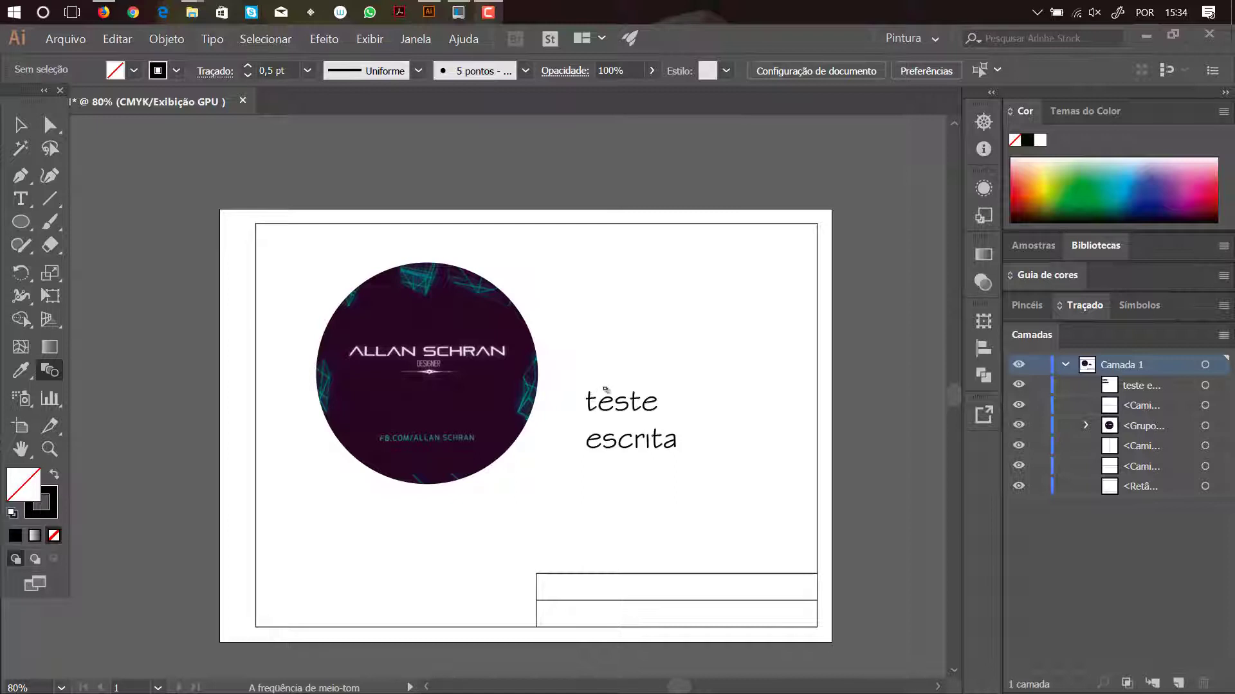
Dock the floating tools panel beside the document window and shift the artboard back into view
{"action": "left_click_drag", "start_coordinate": [23, 92], "coordinate": [1, 170]}
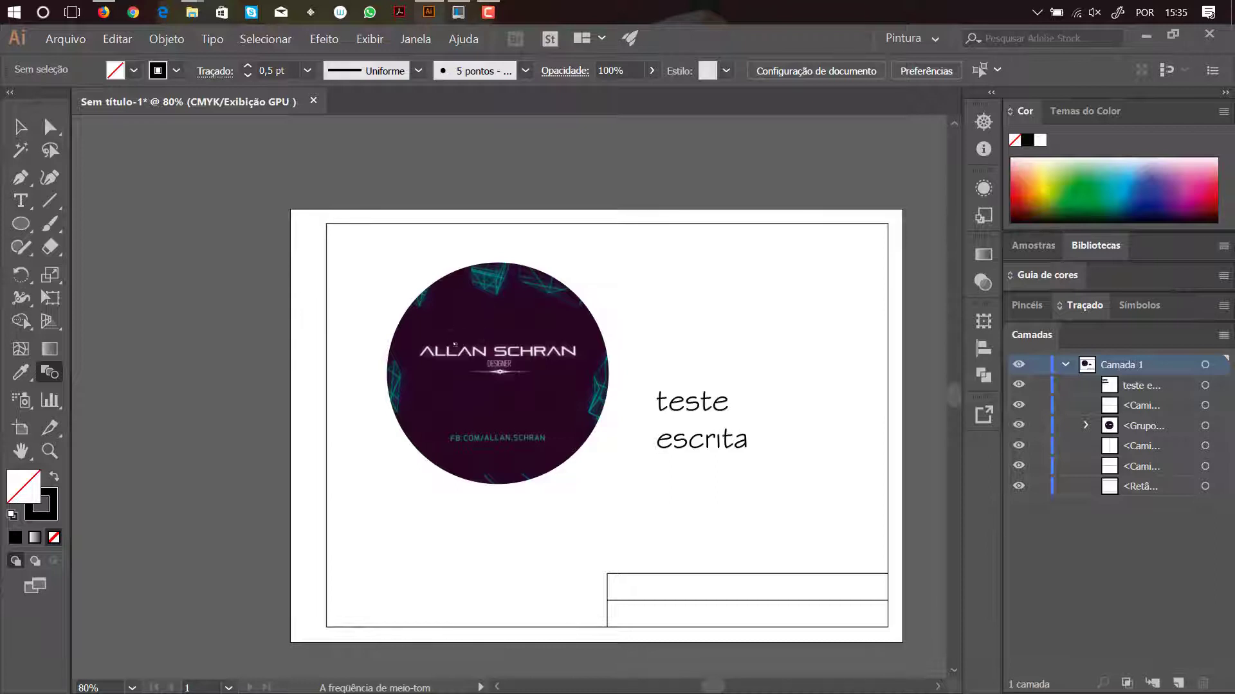
{"action": "key", "text": "space"}
{"action": "left_click_drag", "start_coordinate": [604, 414], "coordinate": [539, 390]}
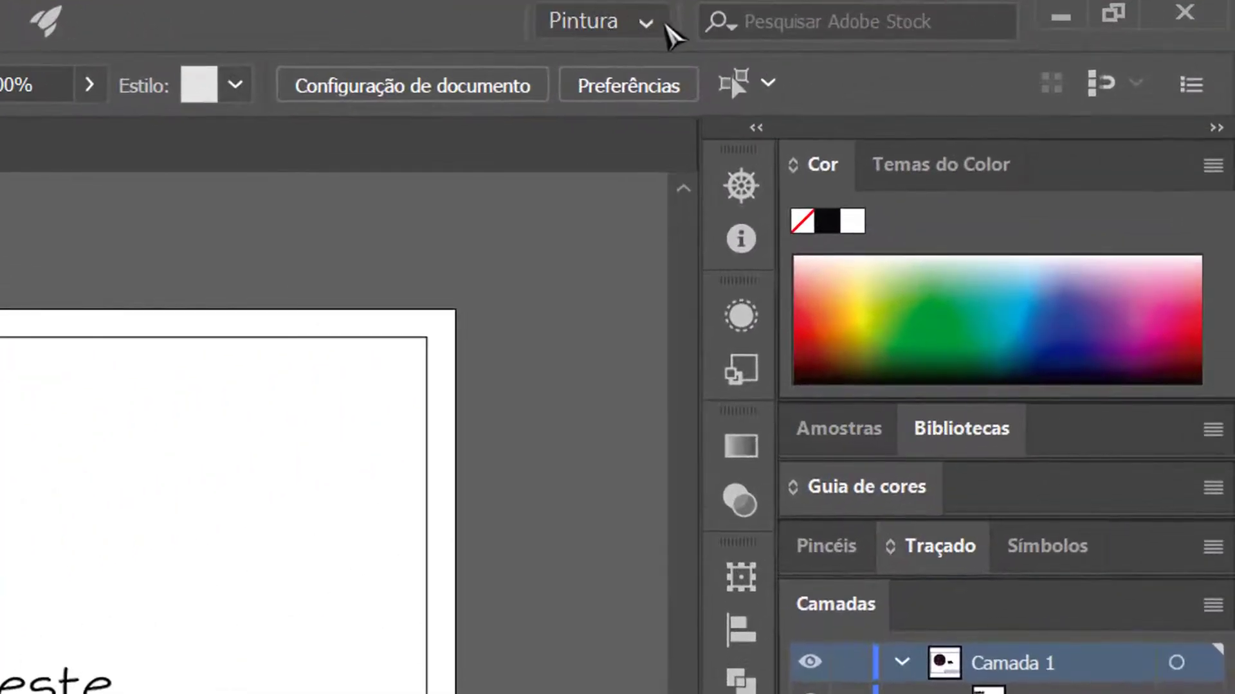
Check the available workspaces, then collapse and expand Camada 1 to view its contents
{"action": "left_click", "coordinate": [651, 25]}
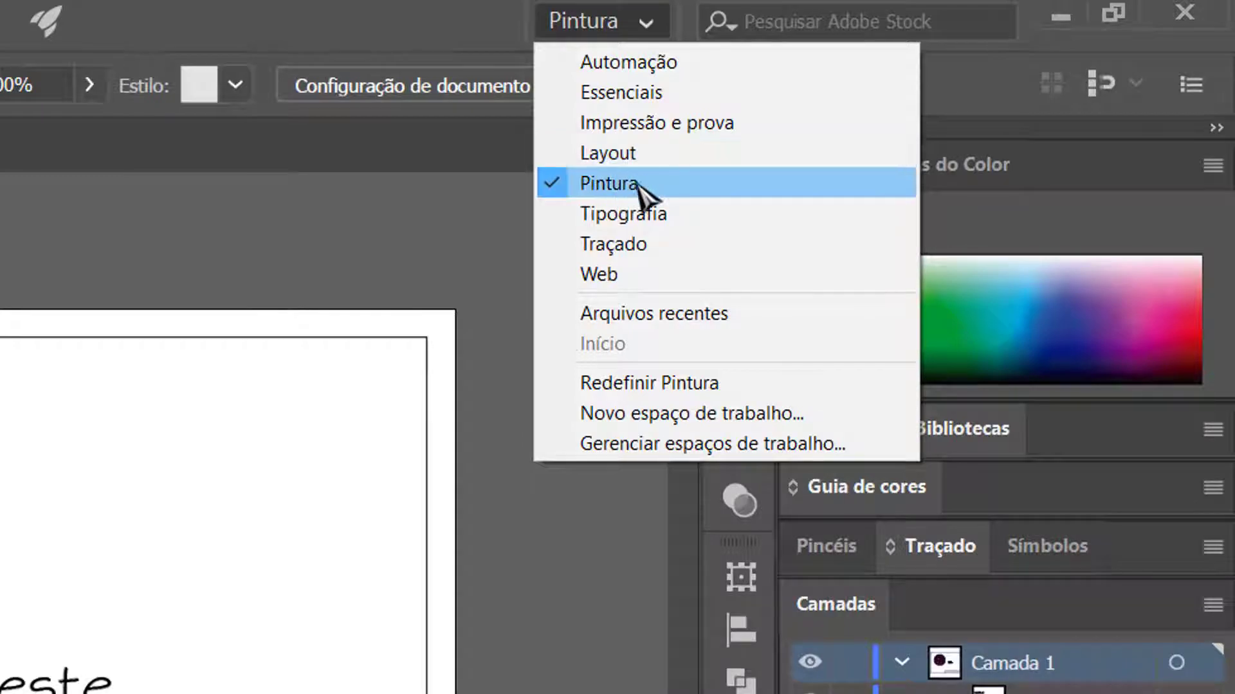
{"action": "left_click", "coordinate": [421, 55]}
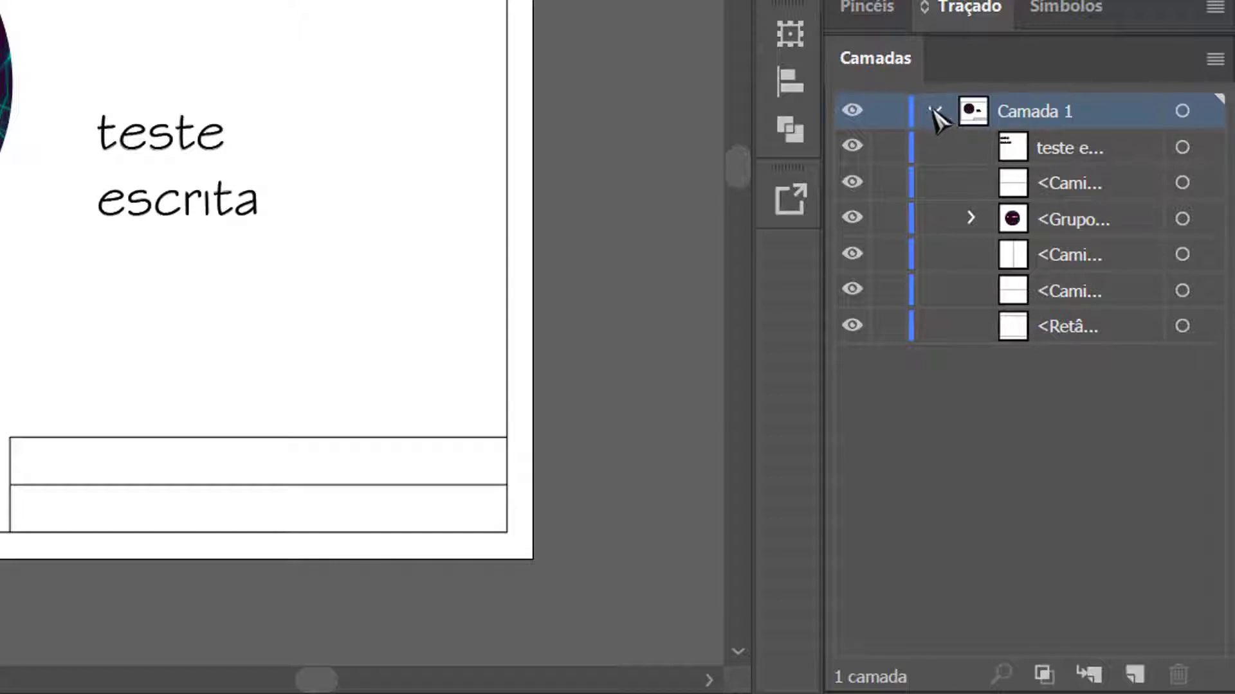
{"action": "left_click", "coordinate": [934, 112]}
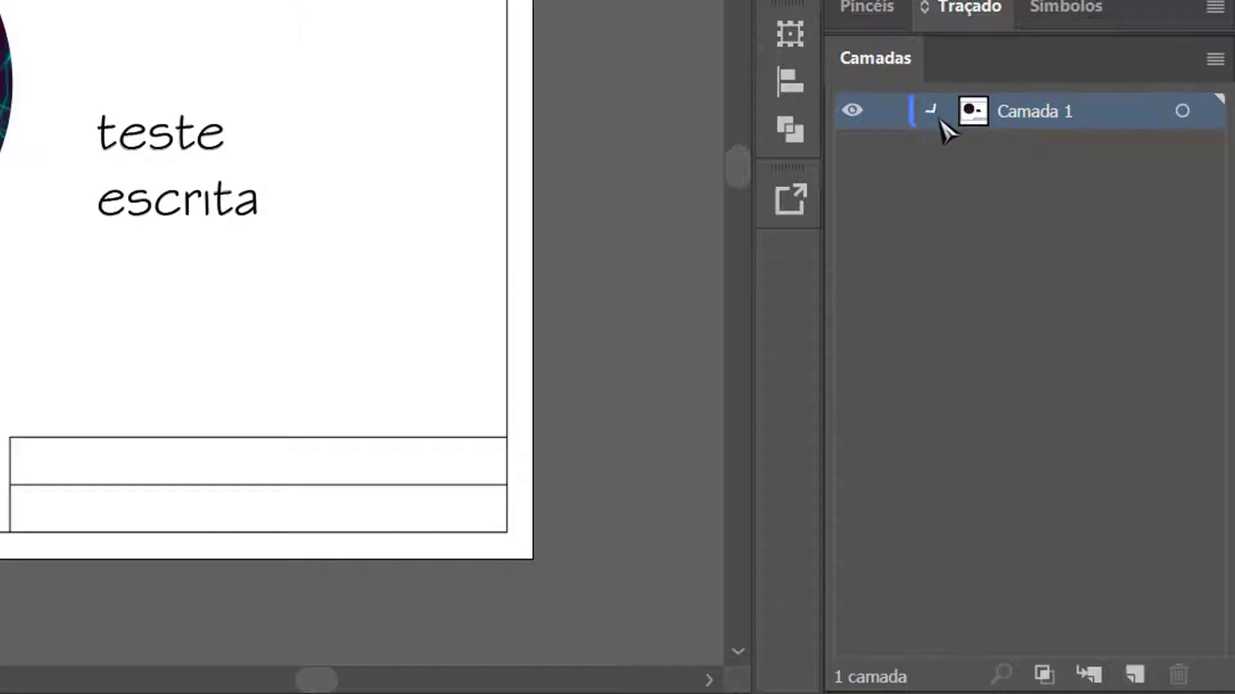
{"action": "left_click", "coordinate": [935, 113]}
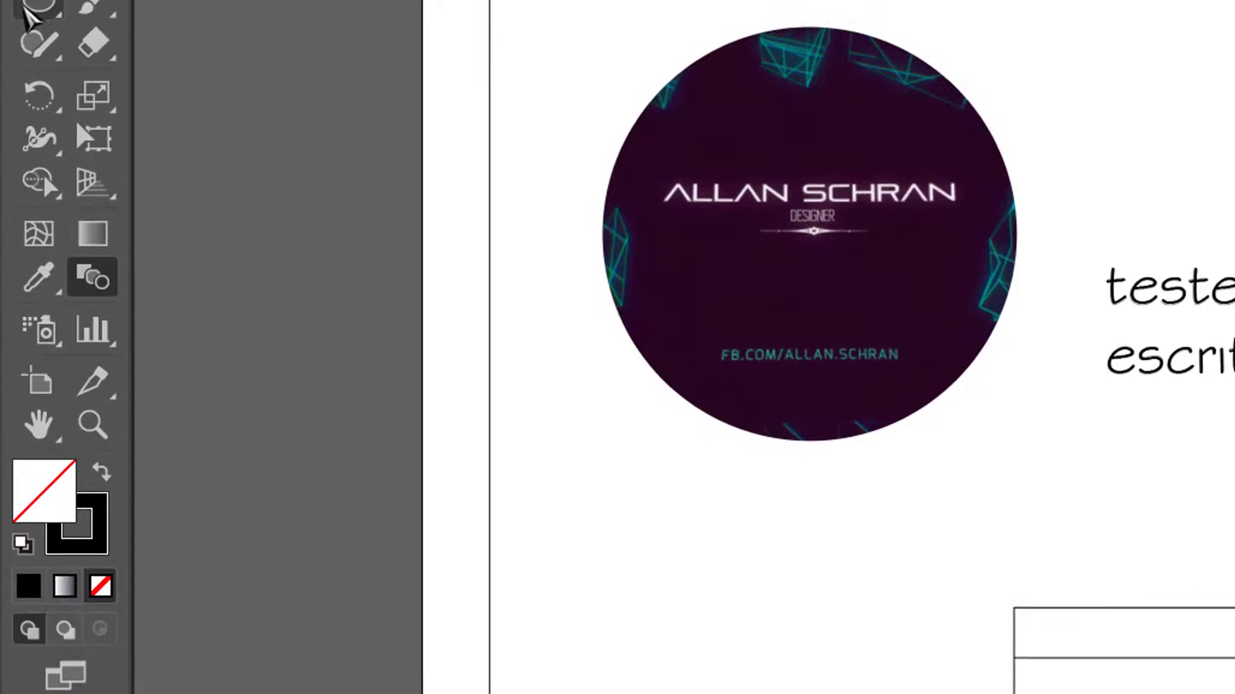
Draw a circle about 67 mm in diameter above the text "teste escrita" with the Ellipse tool
{"action": "left_click", "coordinate": [41, 5]}
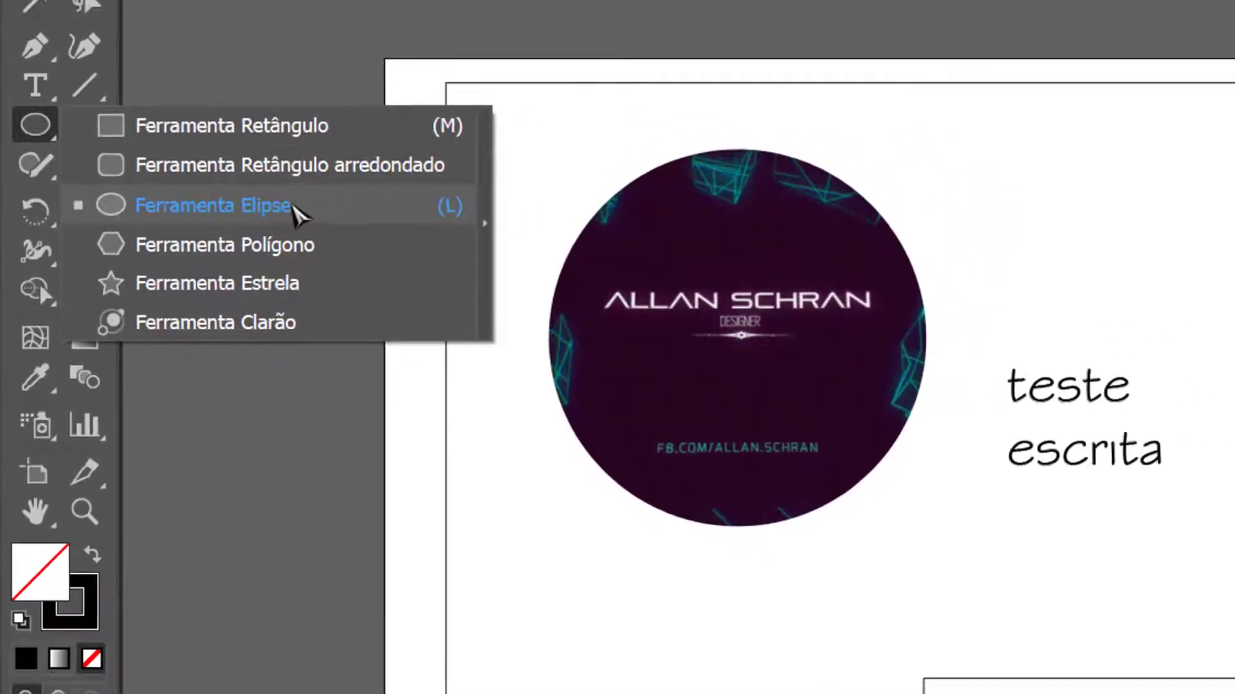
{"action": "left_click", "coordinate": [292, 206]}
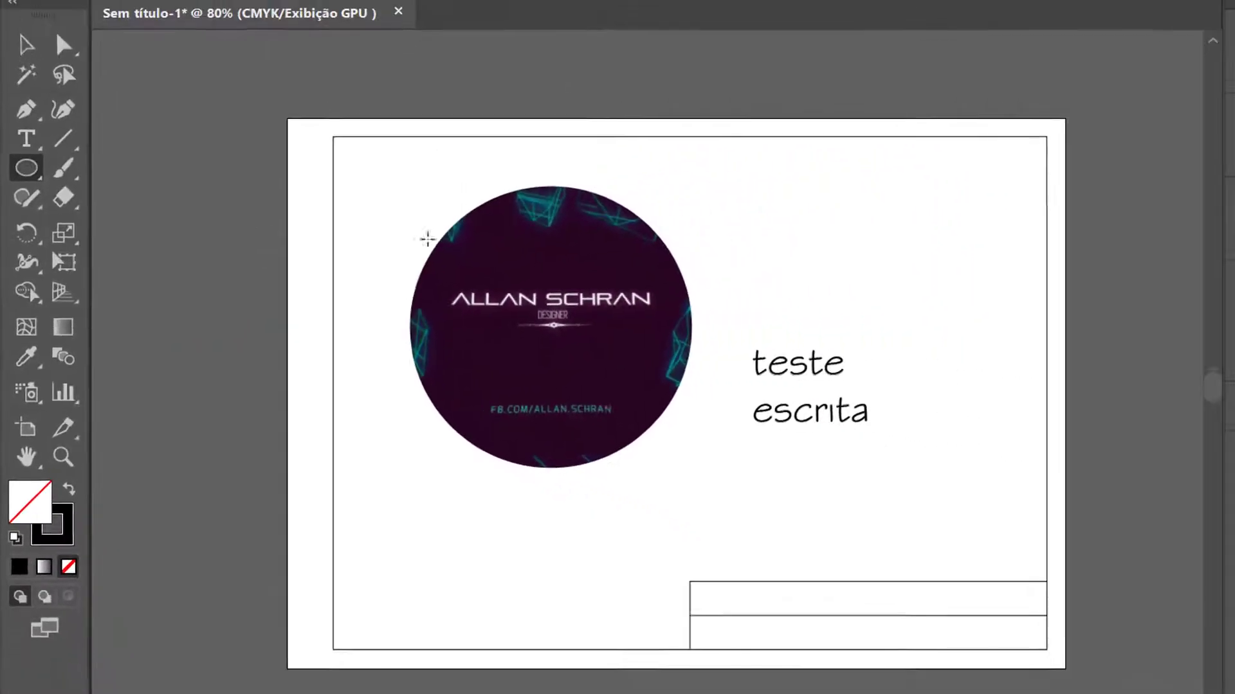
{"action": "left_click_drag", "start_coordinate": [1086, 142], "coordinate": [1141, 197]}
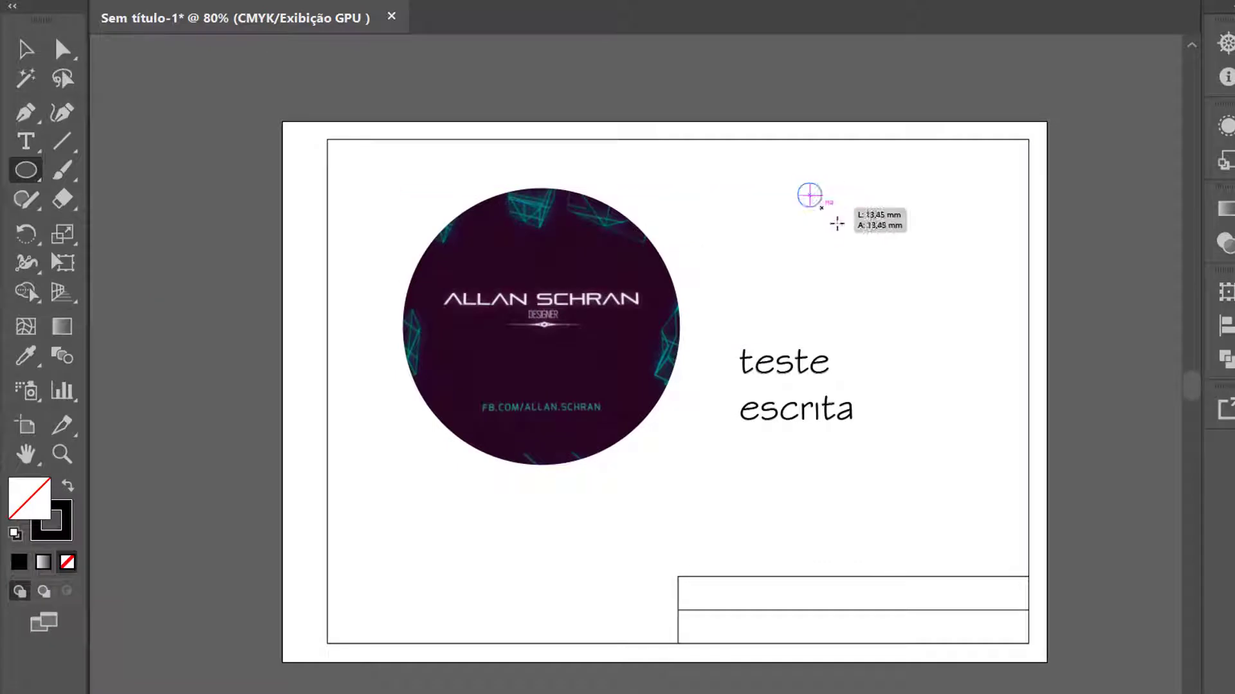
{"action": "left_click_drag", "start_coordinate": [836, 223], "coordinate": [920, 305]}
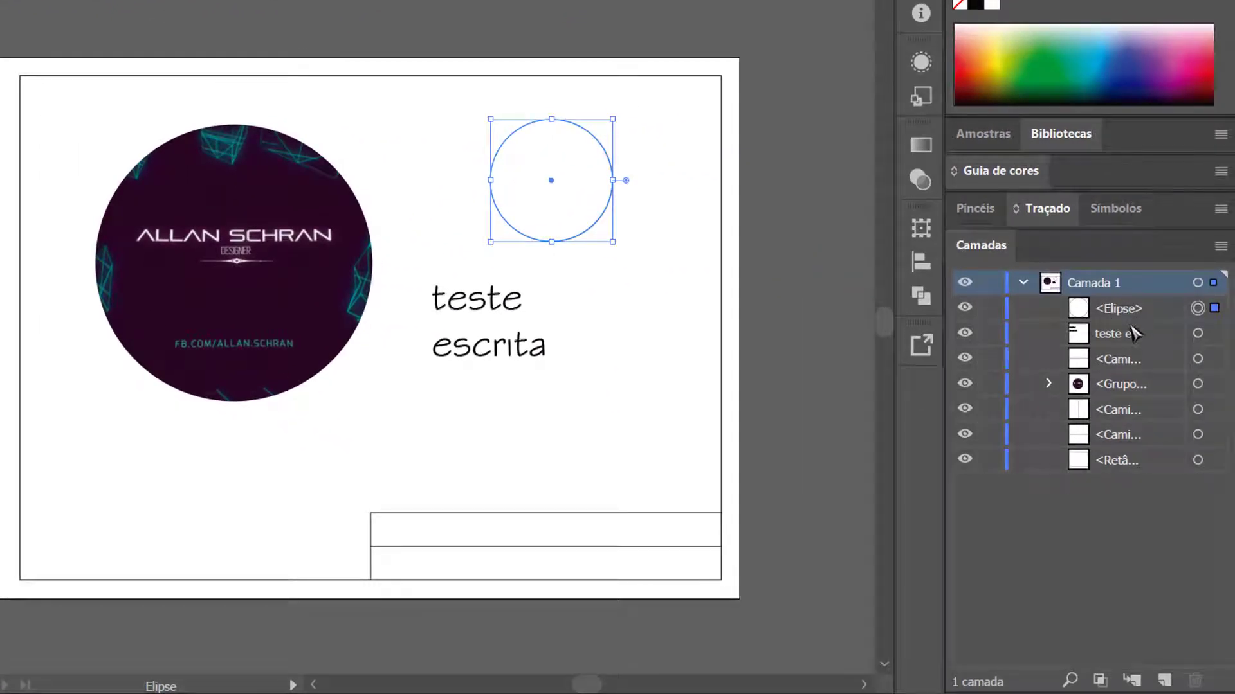
Go through the text, group, path and rectangle entries of Camada 1 and collapse the layer
{"action": "left_click", "coordinate": [1117, 334]}
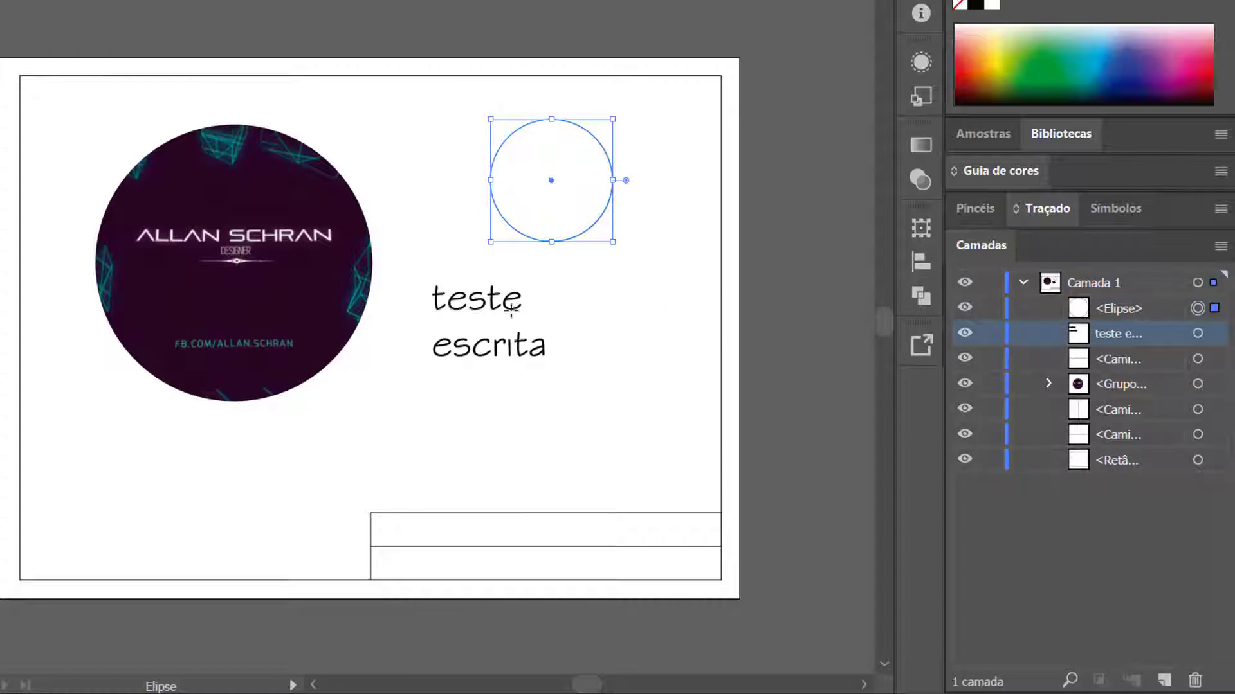
{"action": "left_click", "coordinate": [1133, 386]}
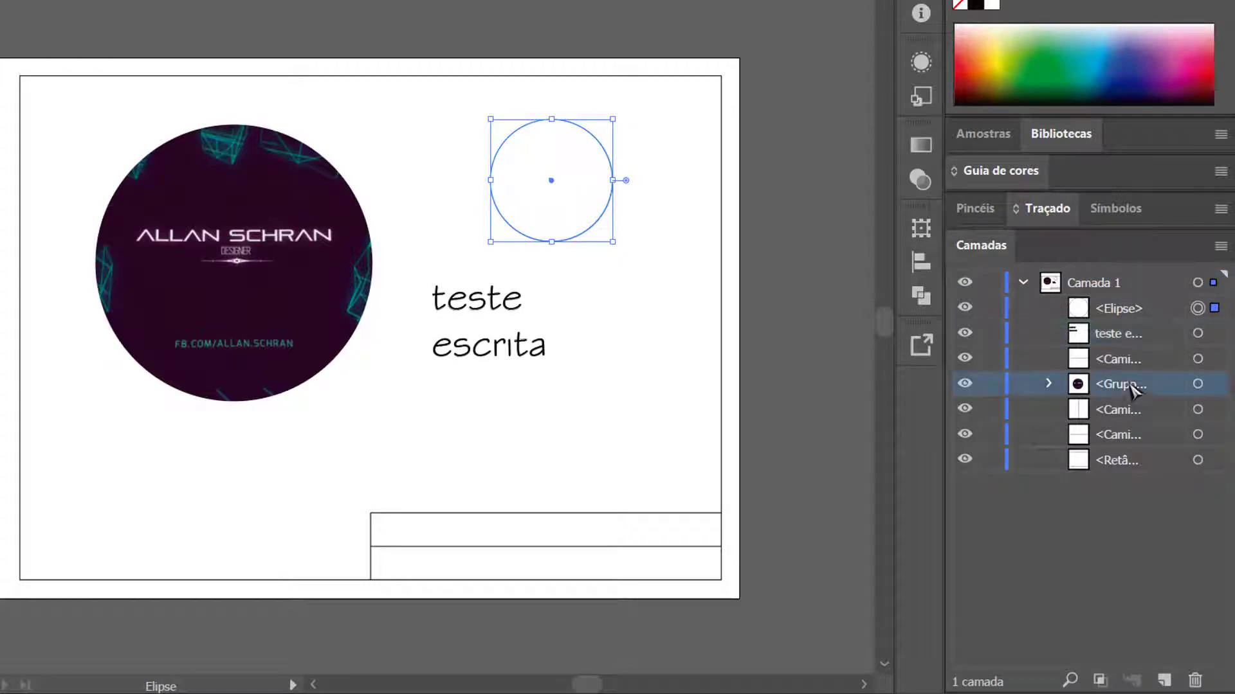
{"action": "left_click", "coordinate": [1128, 430]}
{"action": "left_click", "coordinate": [1130, 411]}
{"action": "left_click", "coordinate": [1137, 435]}
{"action": "left_click", "coordinate": [1128, 464]}
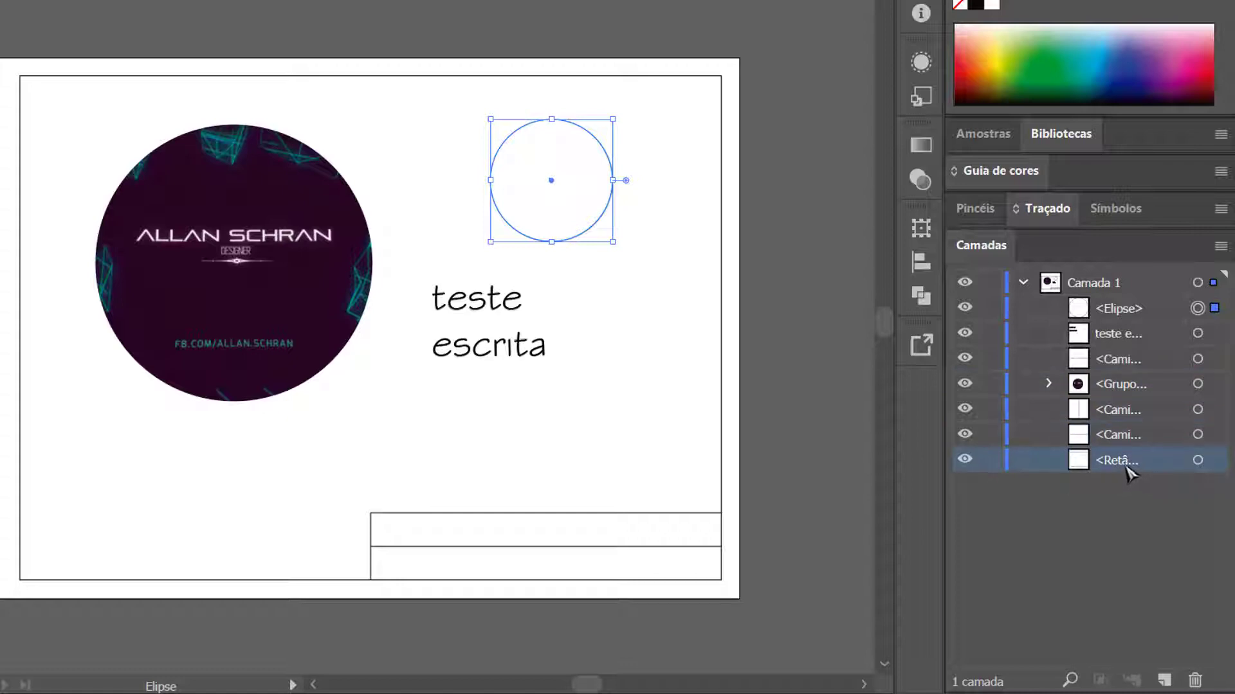
{"action": "left_click", "coordinate": [1023, 283]}
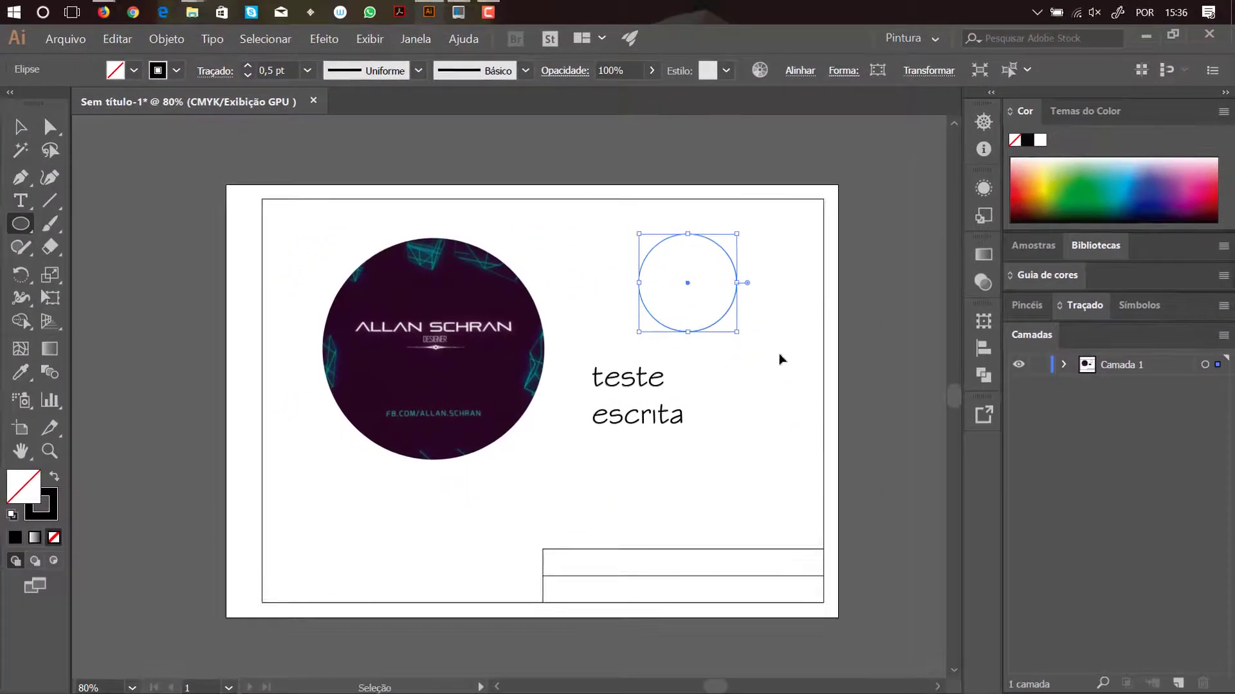
Deselect the circle, then use the Selection tool to select the whole circle and the "teste escrita" text in turn
{"action": "left_click", "coordinate": [780, 360], "text": "ctrl"}
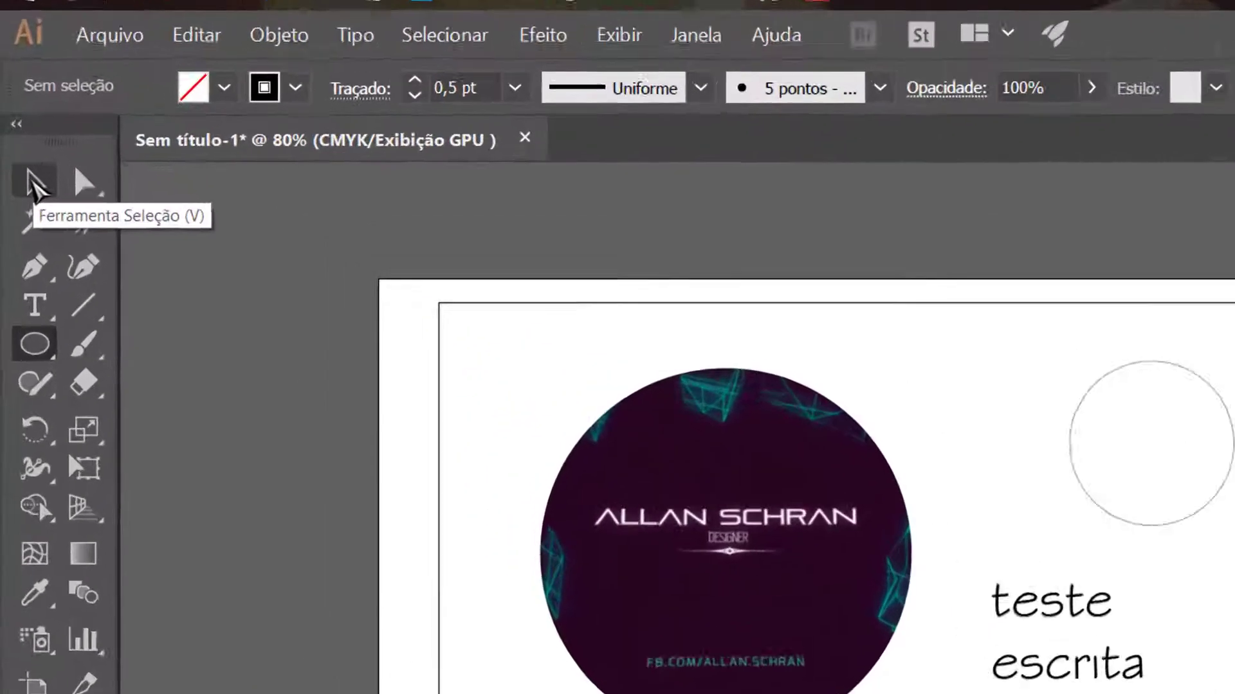
{"action": "left_click", "coordinate": [21, 130]}
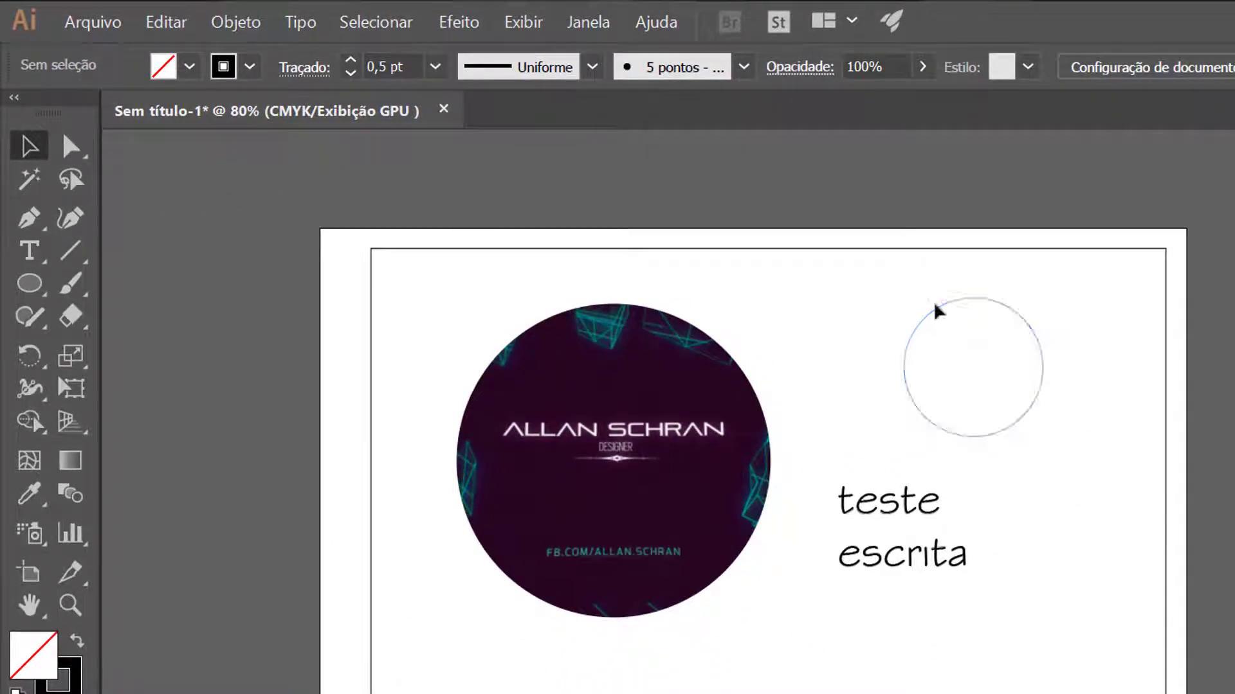
{"action": "left_click", "coordinate": [942, 320]}
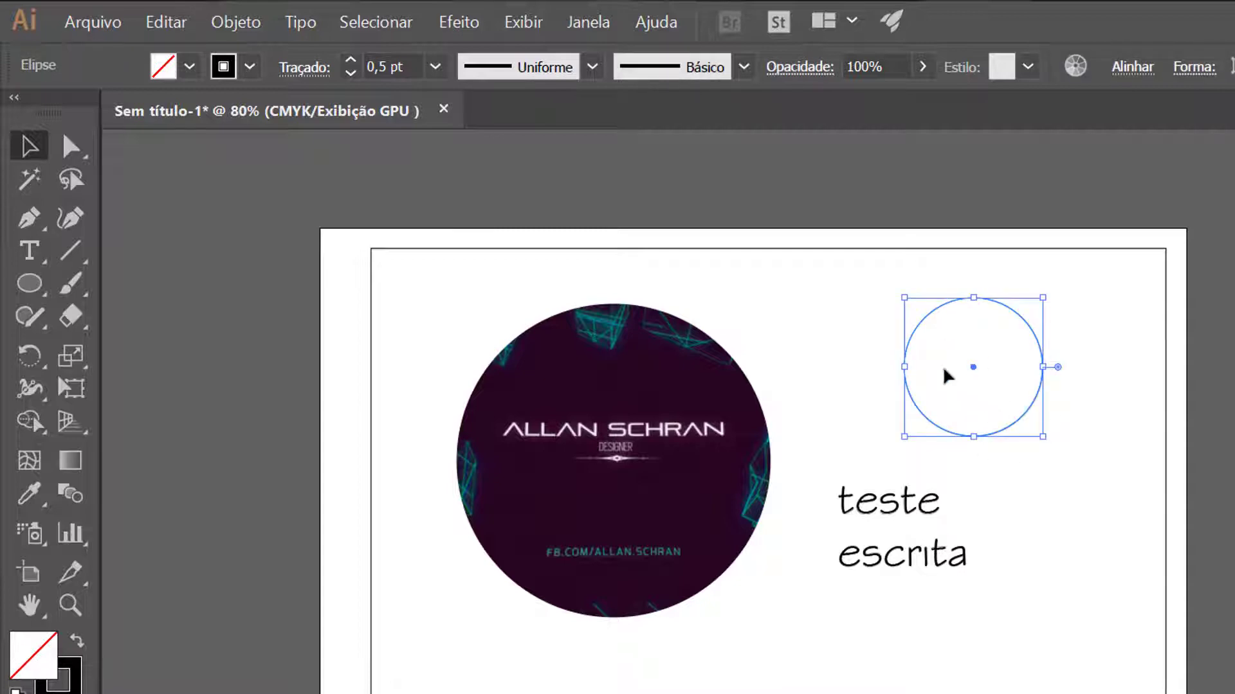
{"action": "left_click", "coordinate": [912, 504]}
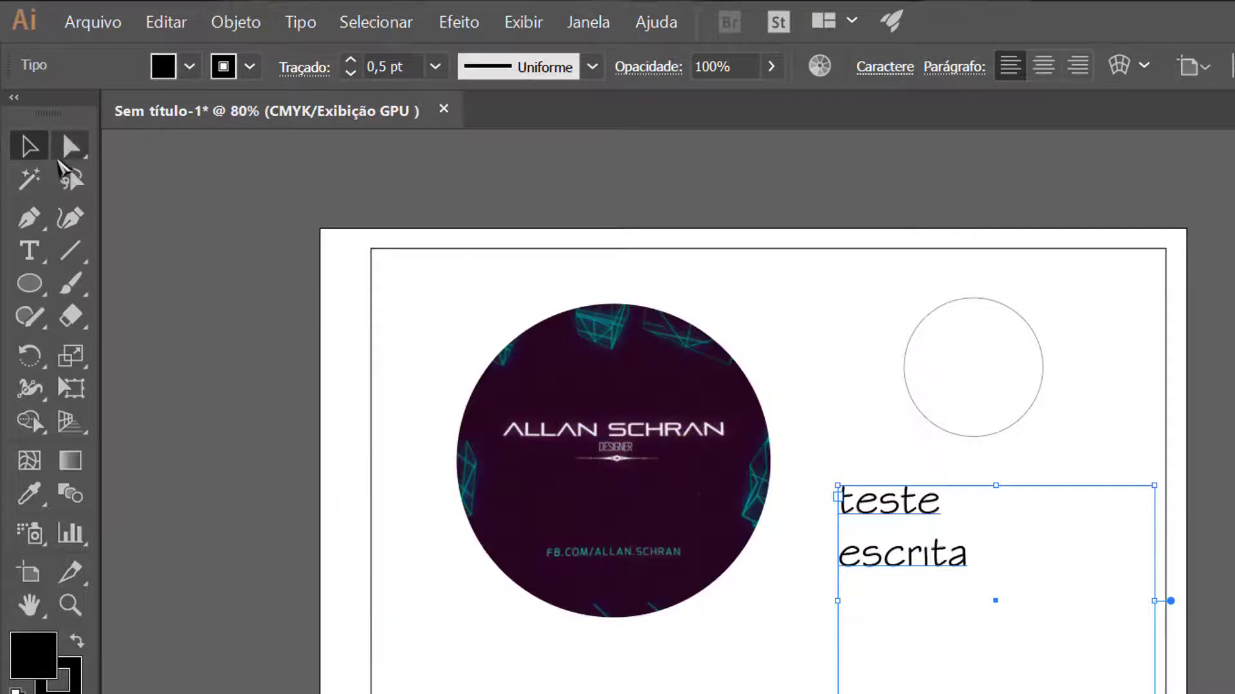
Use the Direct Selection tool to select the circle's upper-left segment and show its handles
{"action": "left_click", "coordinate": [75, 151]}
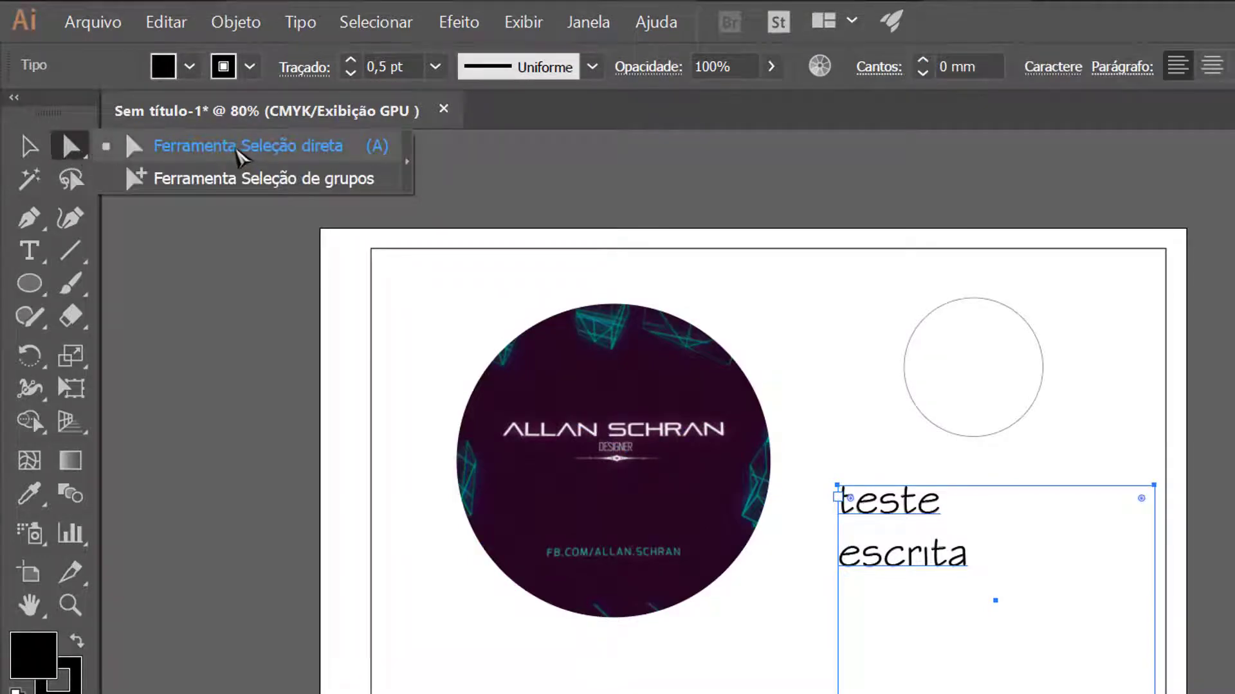
{"action": "left_click", "coordinate": [237, 149]}
{"action": "left_click", "coordinate": [973, 300]}
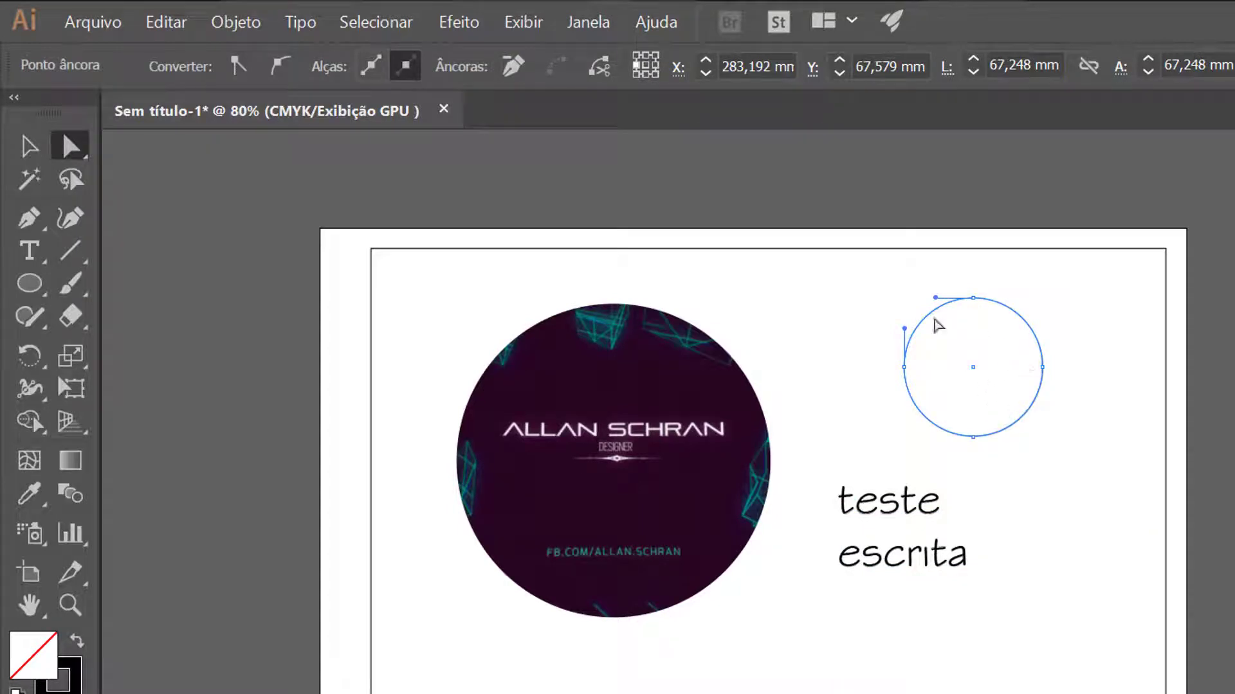
Enlarge the circle proportionally to about 87 mm with the Selection tool
{"action": "left_click", "coordinate": [28, 147]}
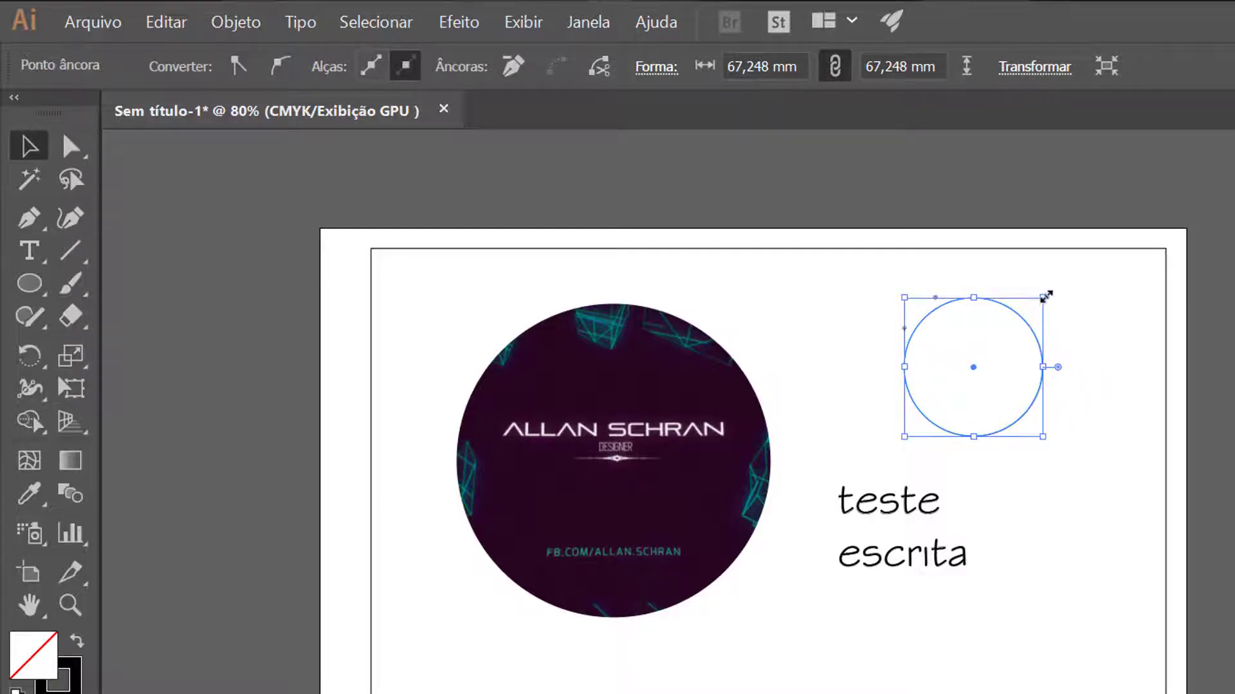
{"action": "left_click_drag", "start_coordinate": [1046, 296], "coordinate": [1086, 256]}
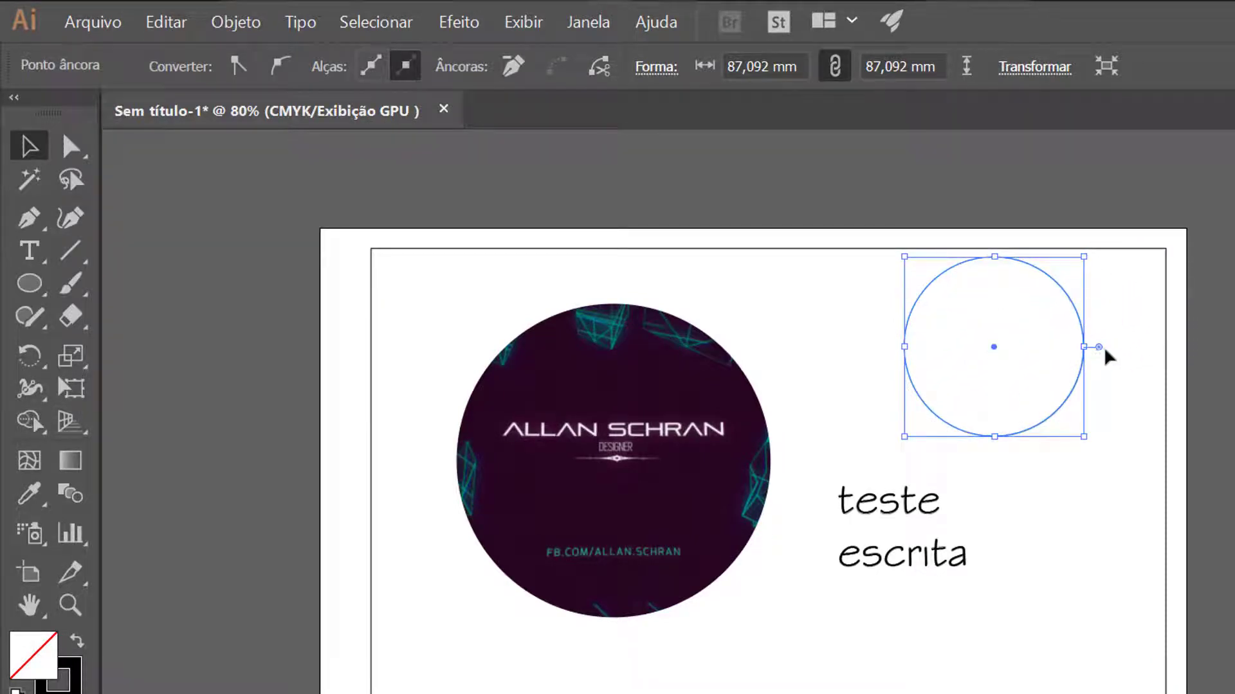
{"action": "mouse_move", "coordinate": [1099, 347]}
{"action": "left_mouse_down"}
{"action": "mouse_move", "coordinate": [1116, 325]}
{"action": "mouse_move", "coordinate": [1087, 297]}
{"action": "mouse_move", "coordinate": [1117, 334]}
{"action": "mouse_move", "coordinate": [1102, 350]}
{"action": "mouse_move", "coordinate": [1110, 358]}
{"action": "left_mouse_up"}
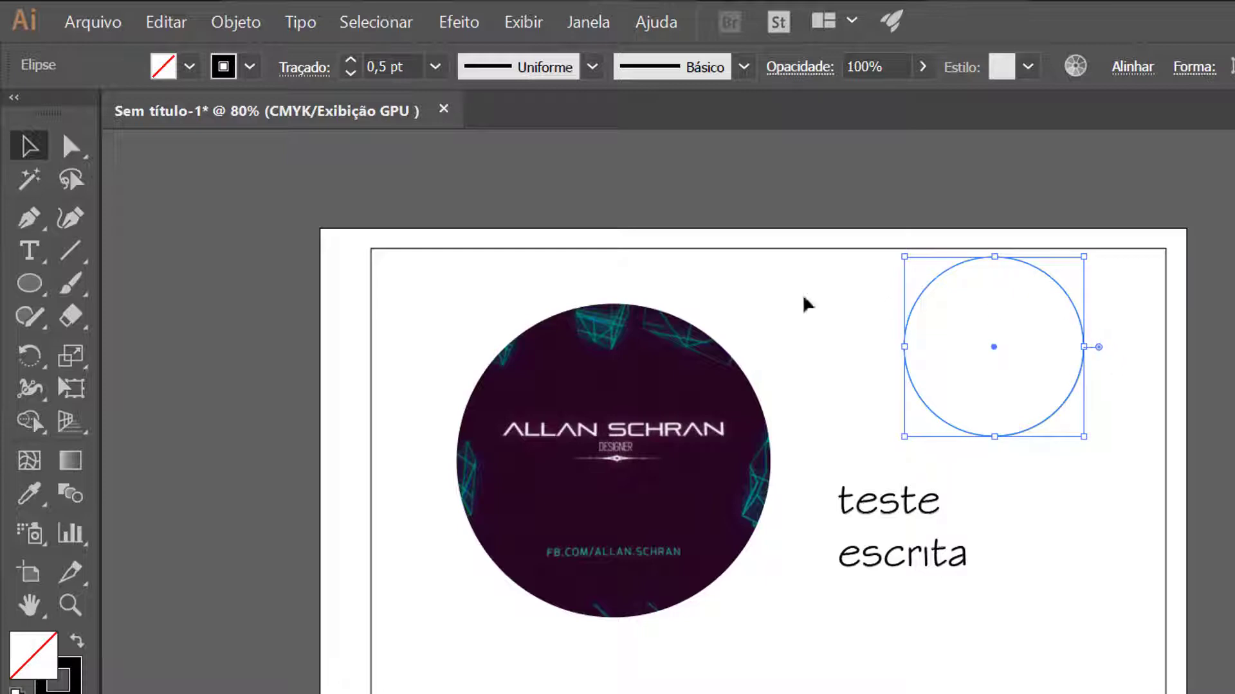
Reshape the circle with the Direct Selection tool, pulling its left anchor's handle far outward and its top anchor's handle downward
{"action": "left_click", "coordinate": [76, 147]}
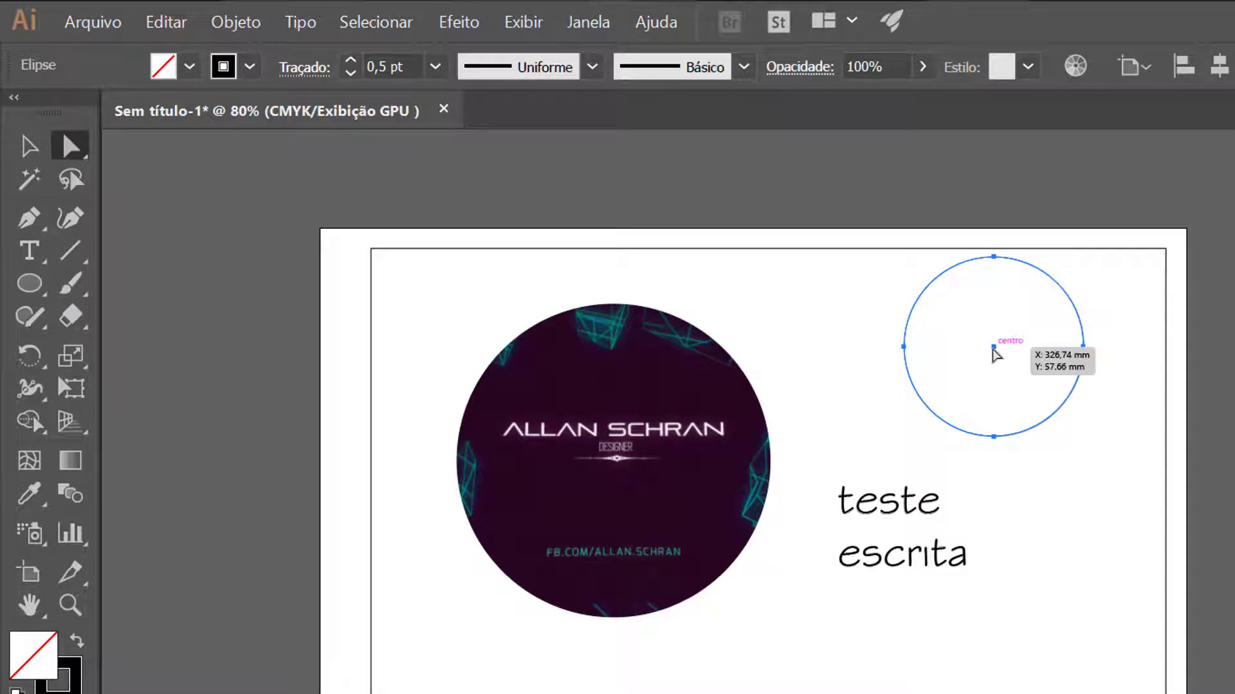
{"action": "left_click", "coordinate": [682, 360]}
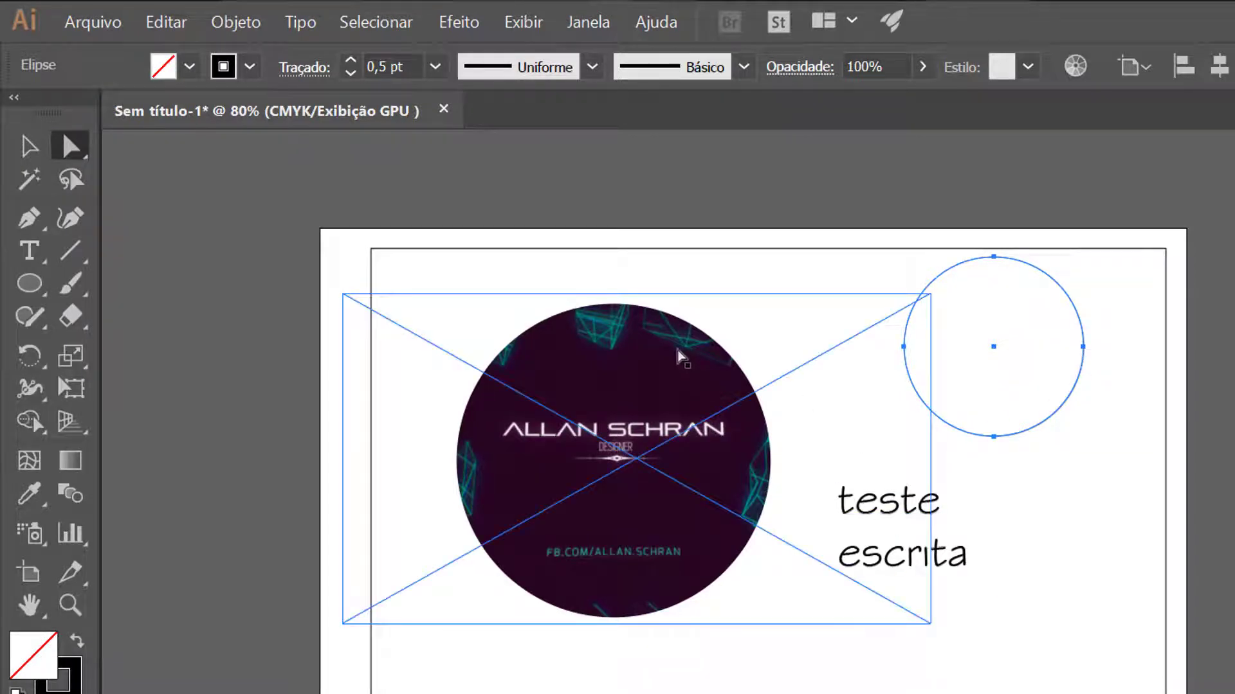
{"action": "left_click", "coordinate": [963, 268]}
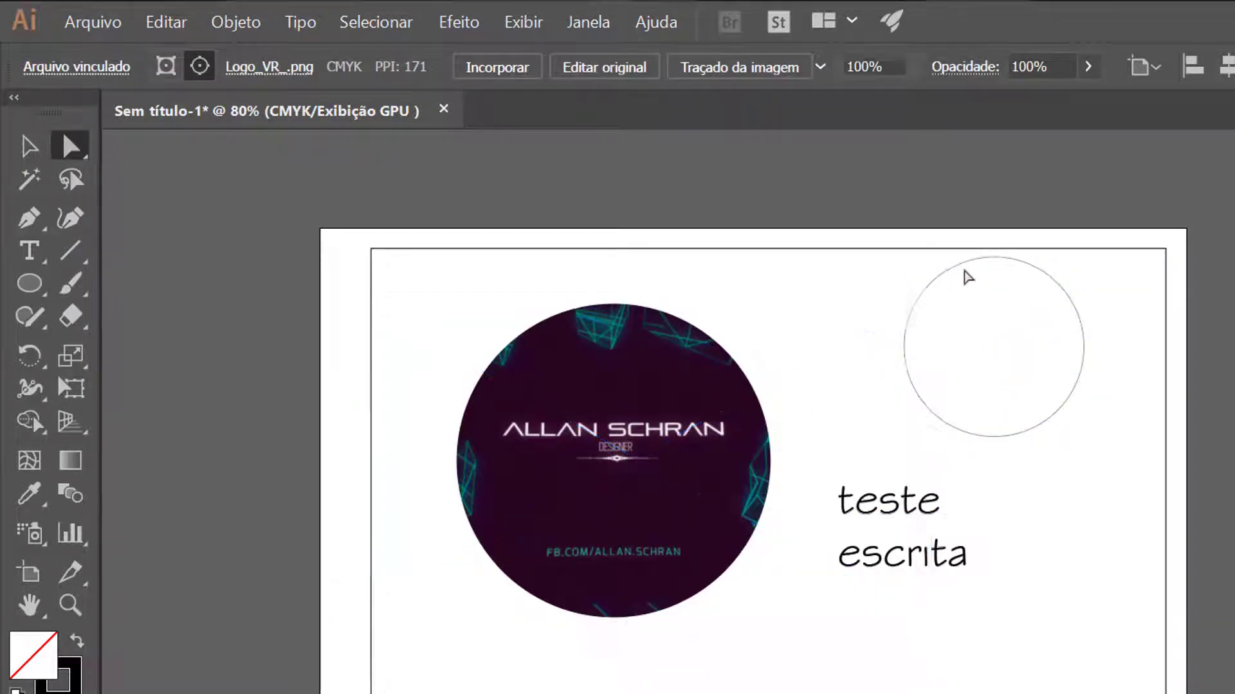
{"action": "left_click", "coordinate": [973, 260]}
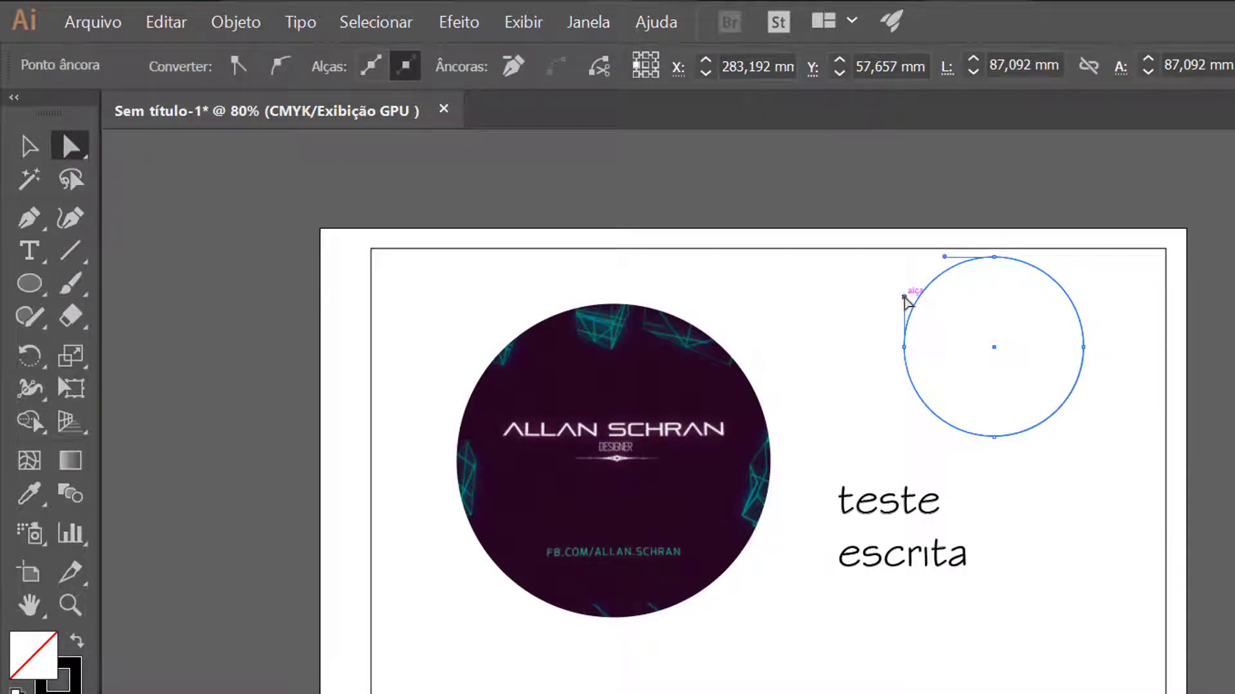
{"action": "left_click_drag", "start_coordinate": [906, 299], "coordinate": [769, 294]}
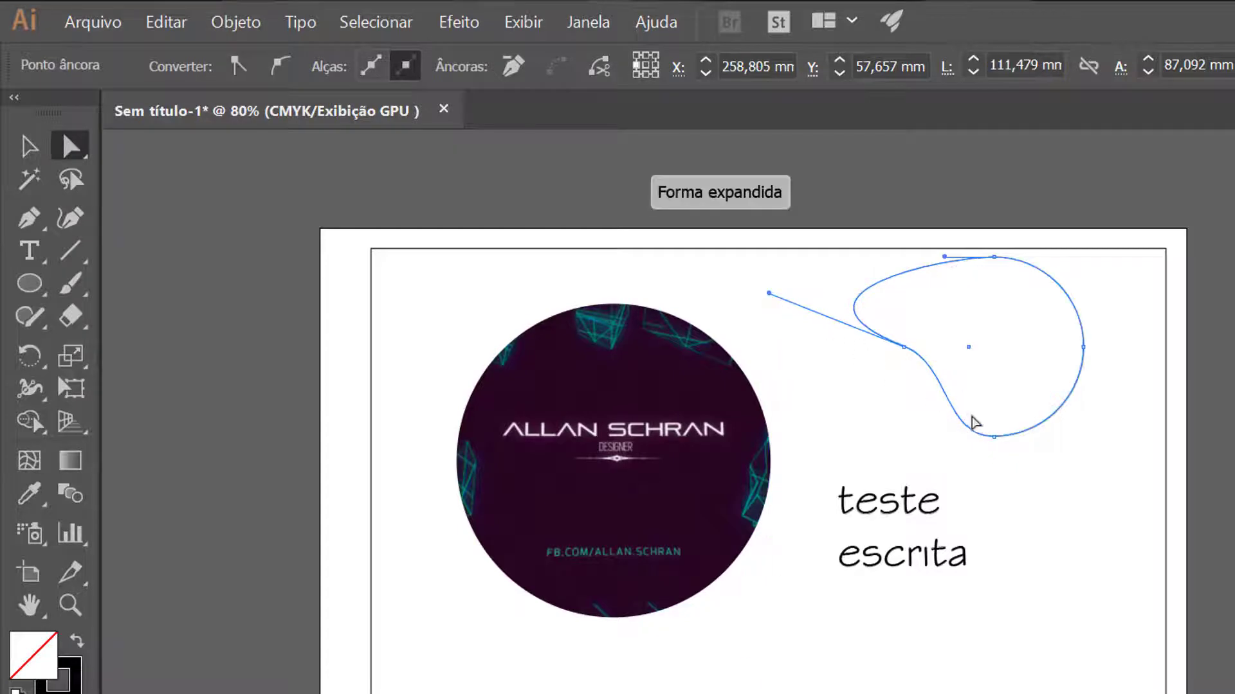
{"action": "left_click_drag", "start_coordinate": [945, 262], "coordinate": [940, 311]}
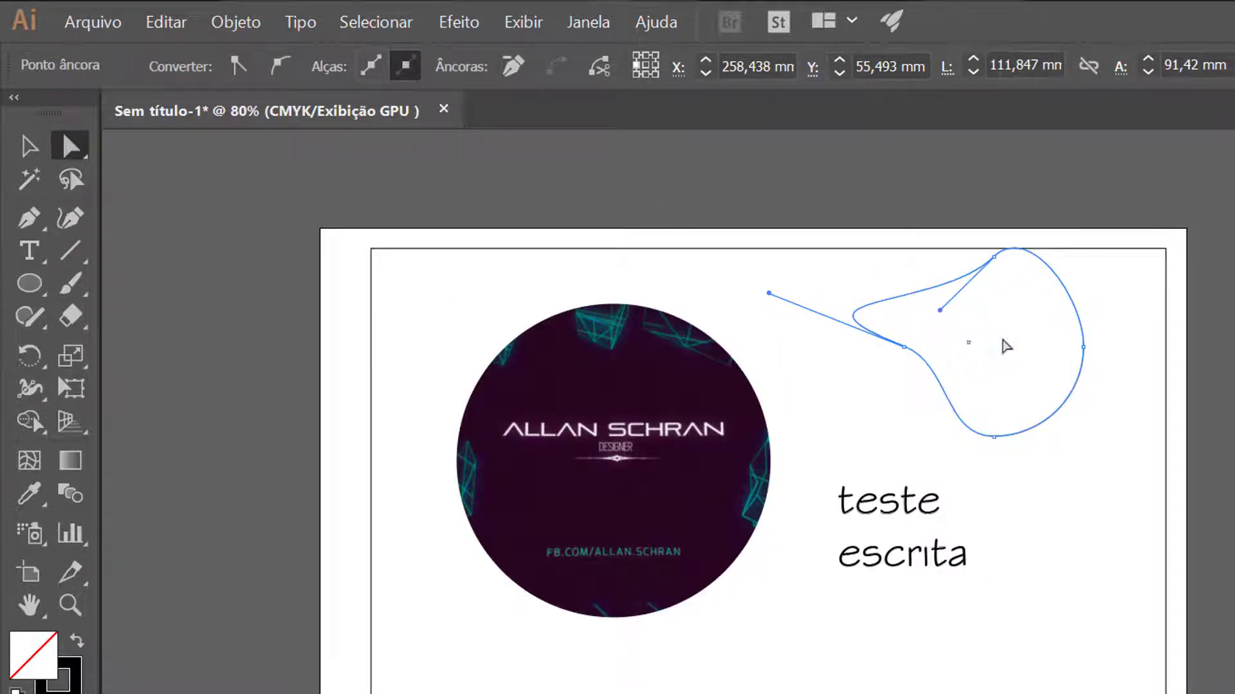
Reposition the whole reshaped path, then move its lowest anchor point to about X 370 mm, Y 113 mm
{"action": "left_click_drag", "start_coordinate": [1061, 281], "coordinate": [1068, 321]}
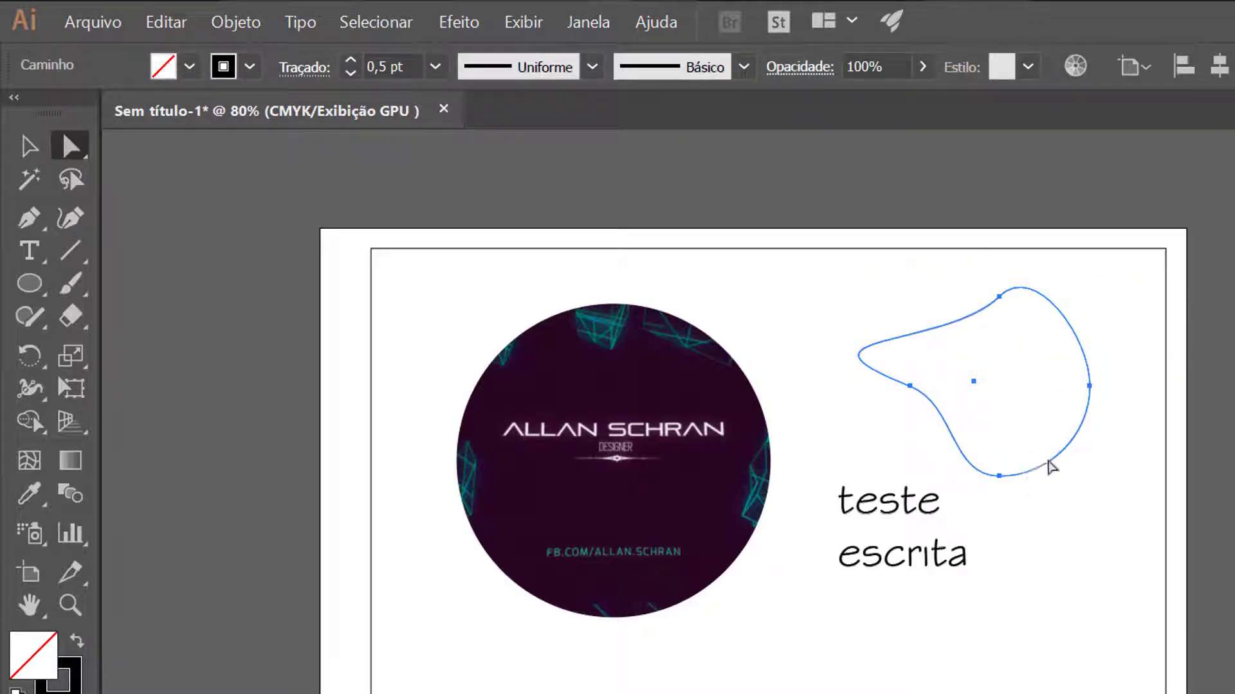
{"action": "left_click_drag", "start_coordinate": [1001, 479], "coordinate": [1024, 454]}
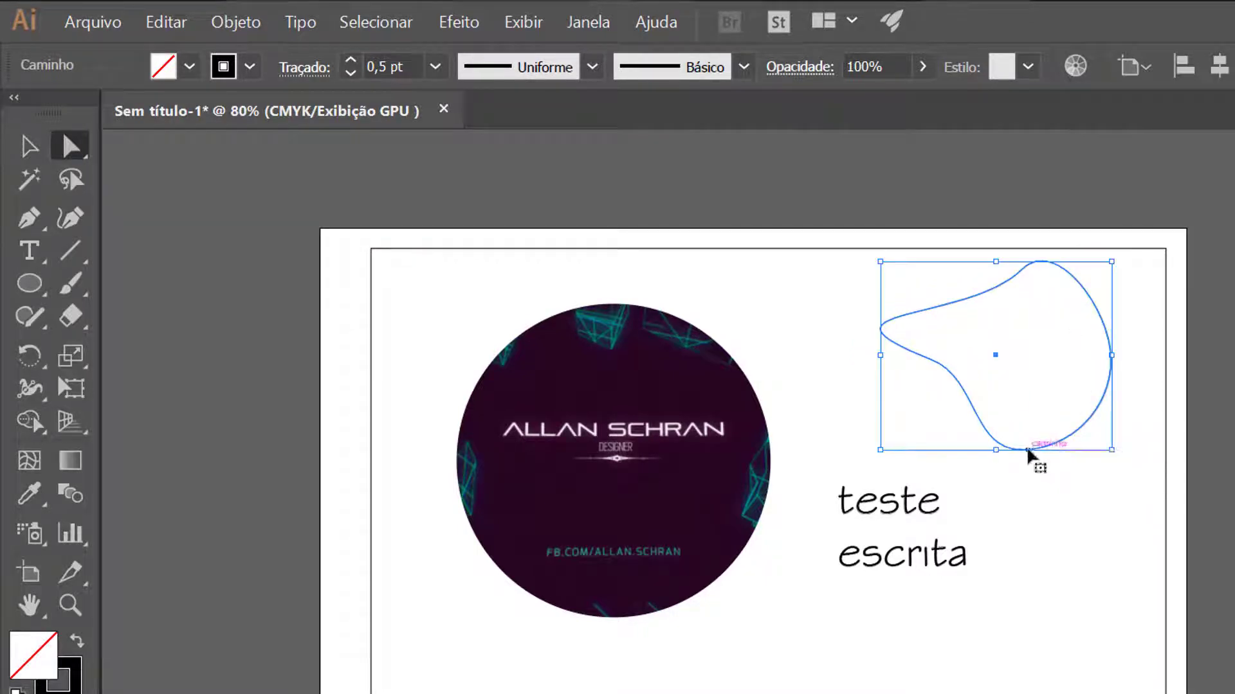
{"action": "left_click", "coordinate": [1021, 450]}
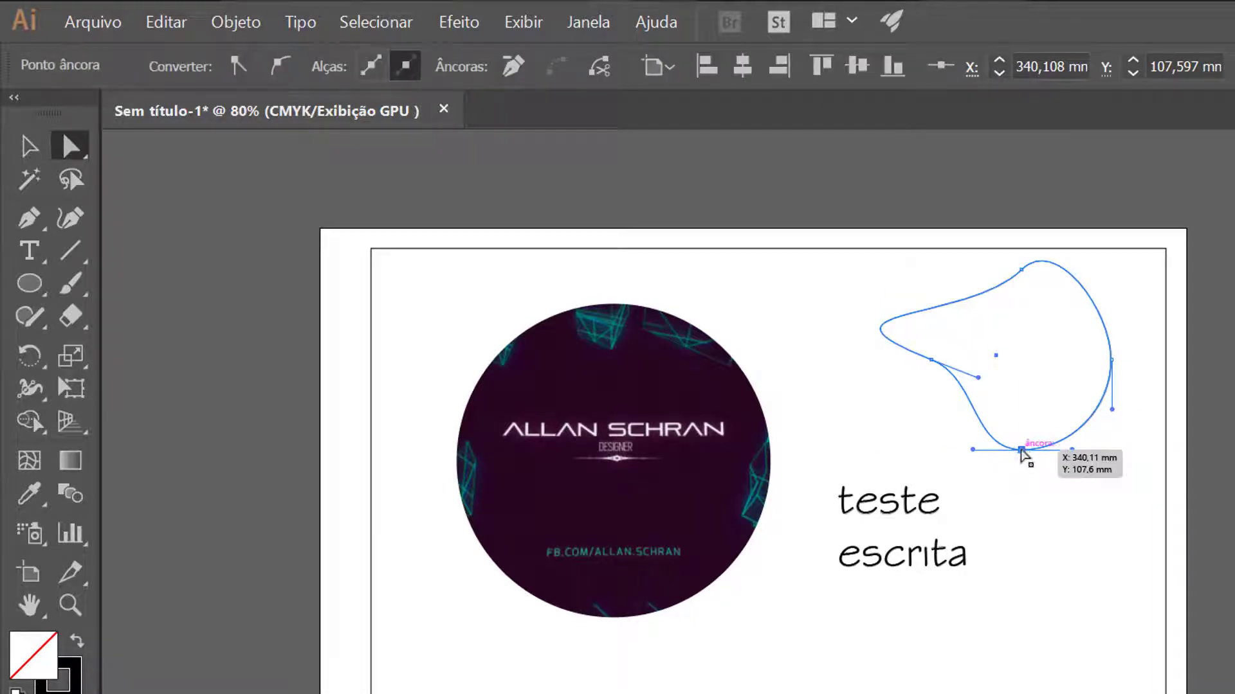
{"action": "left_click_drag", "start_coordinate": [1022, 451], "coordinate": [1083, 460]}
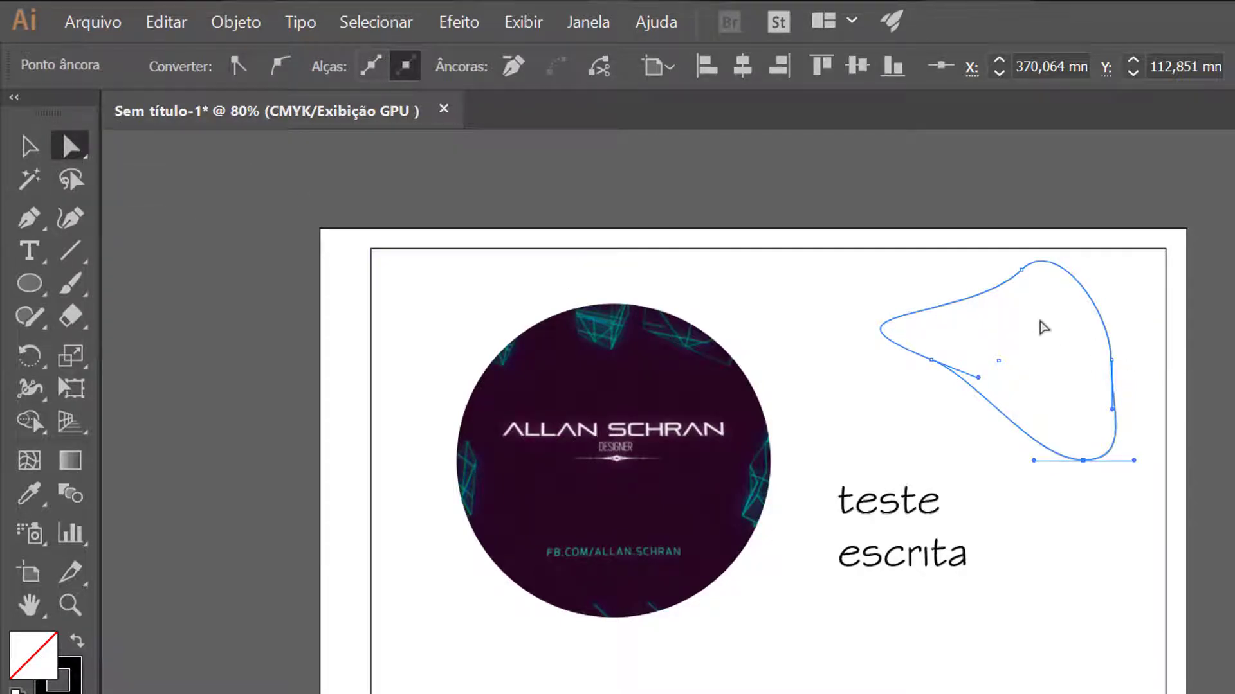
From the Selection tool, temporarily use direct selection to select the reshaped path's top, left and lowest anchor points in turn
{"action": "left_click", "coordinate": [32, 148]}
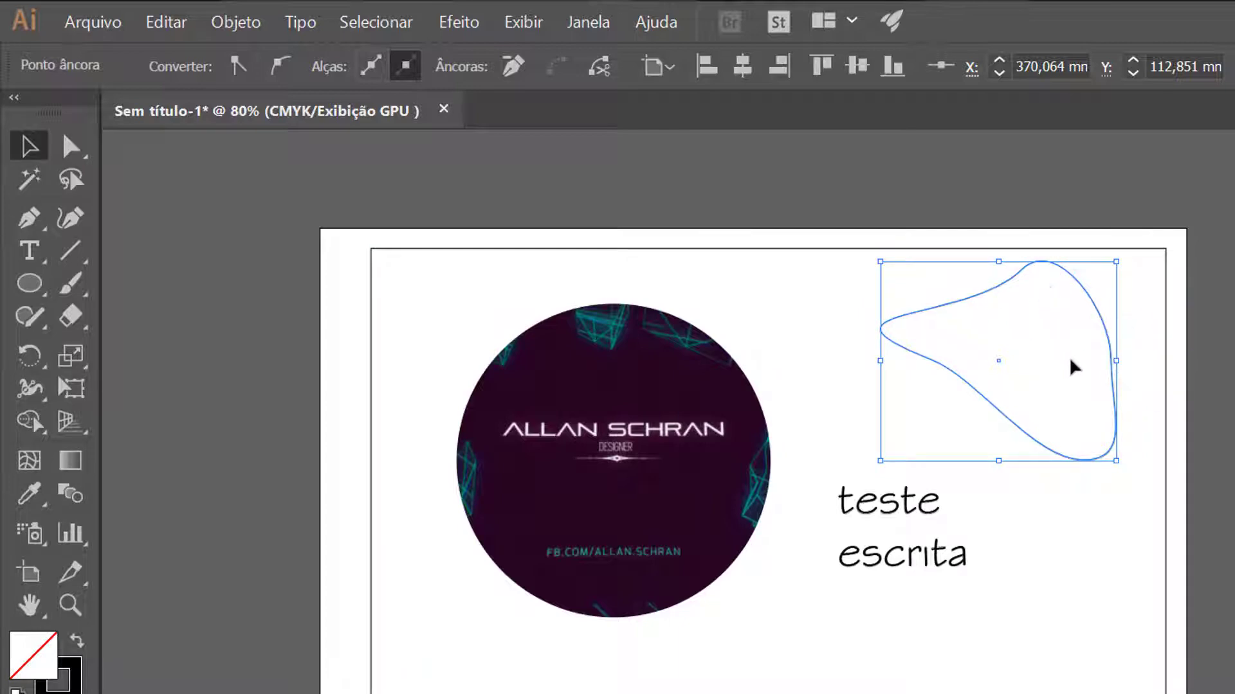
{"action": "key", "text": "ctrl"}
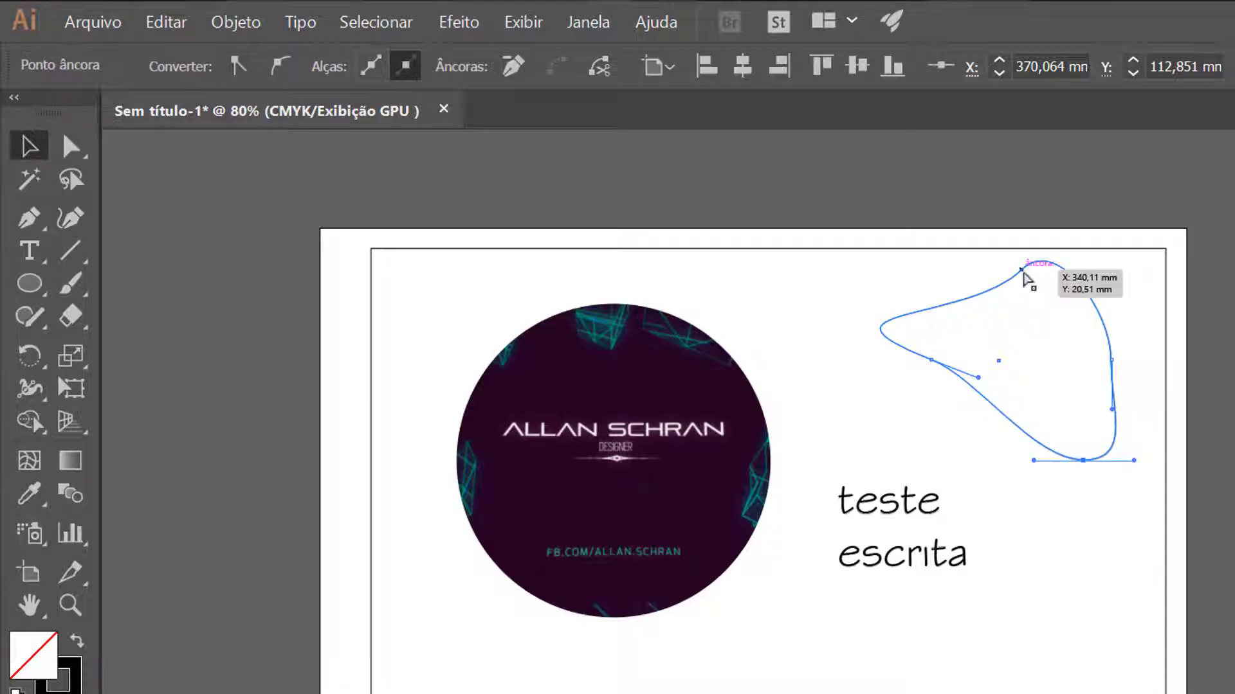
{"action": "left_click", "coordinate": [1021, 270], "text": "ctrl"}
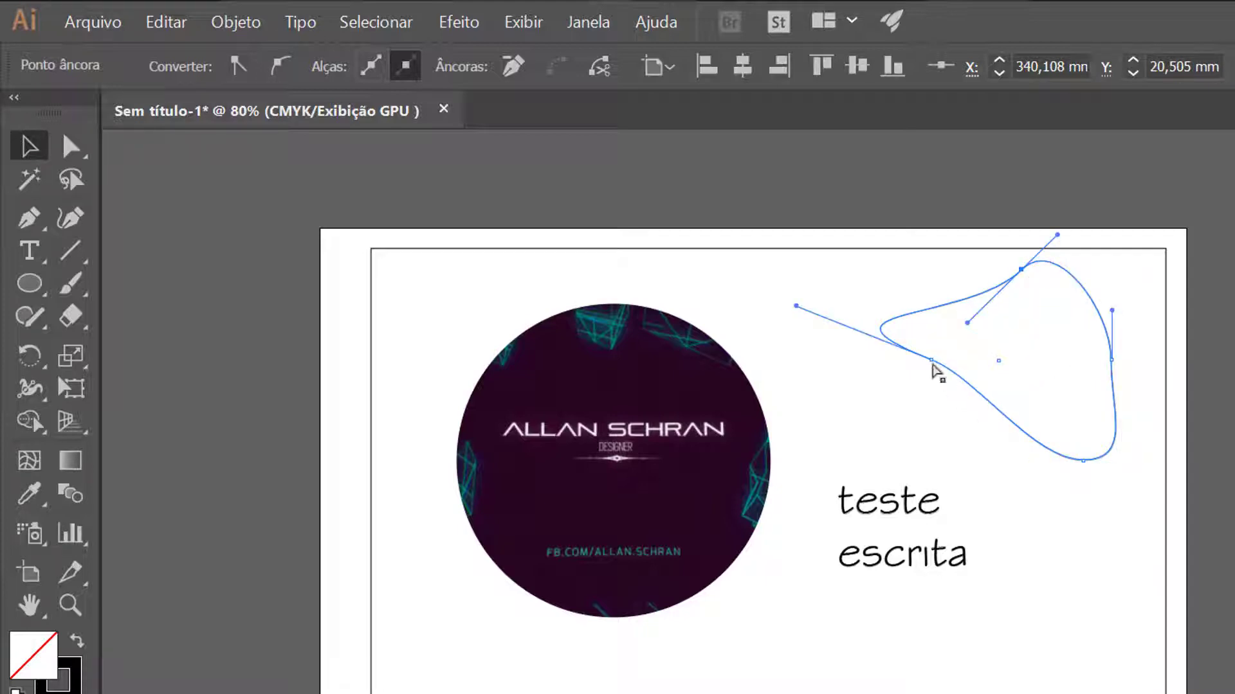
{"action": "left_click", "coordinate": [931, 360], "text": "ctrl"}
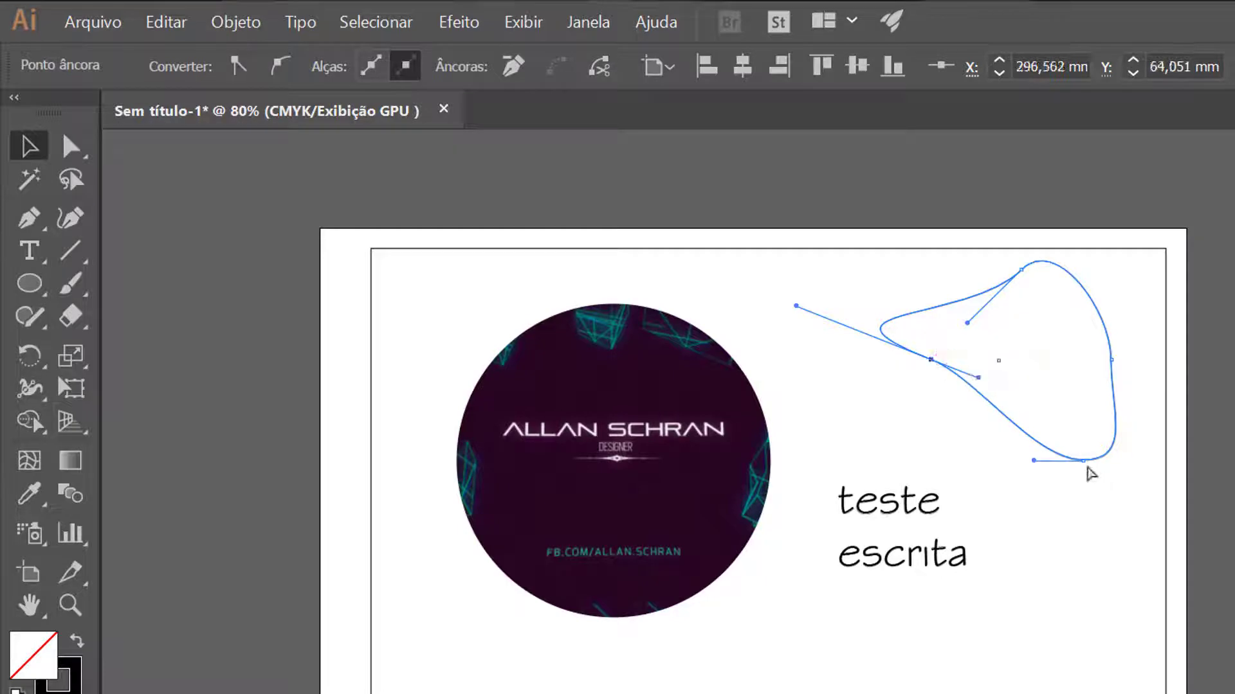
{"action": "left_click", "coordinate": [1083, 461], "text": "ctrl"}
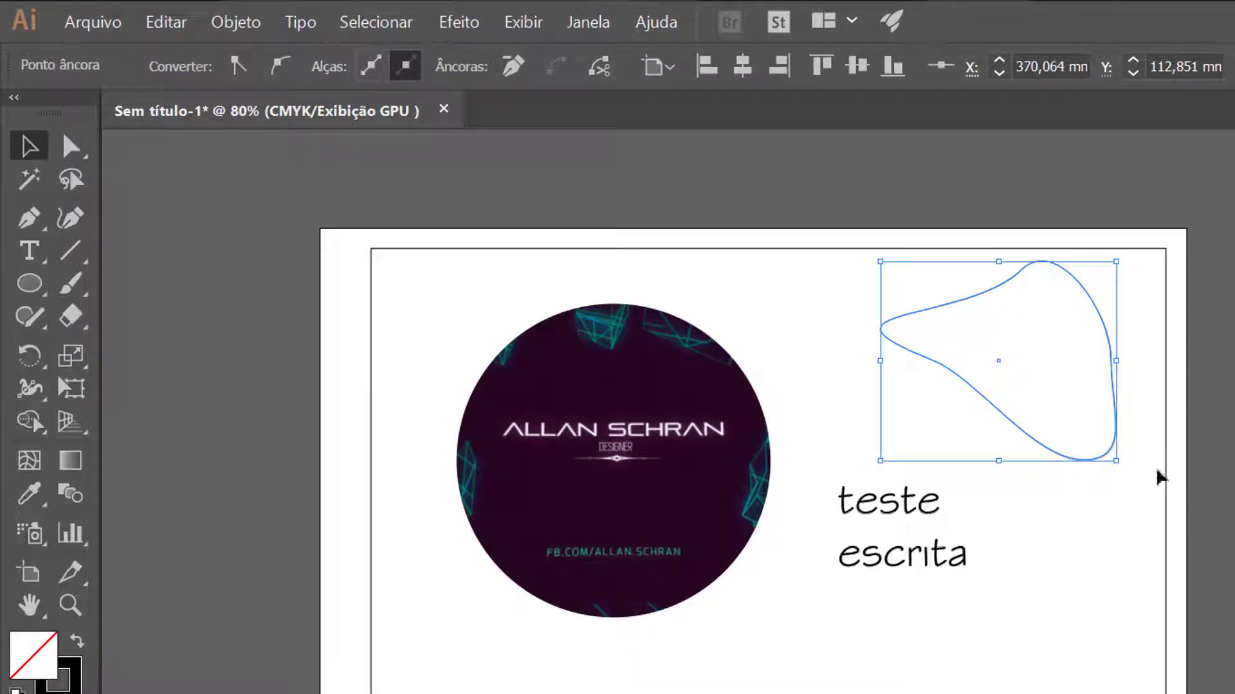
{"action": "key", "text": "ctrl"}
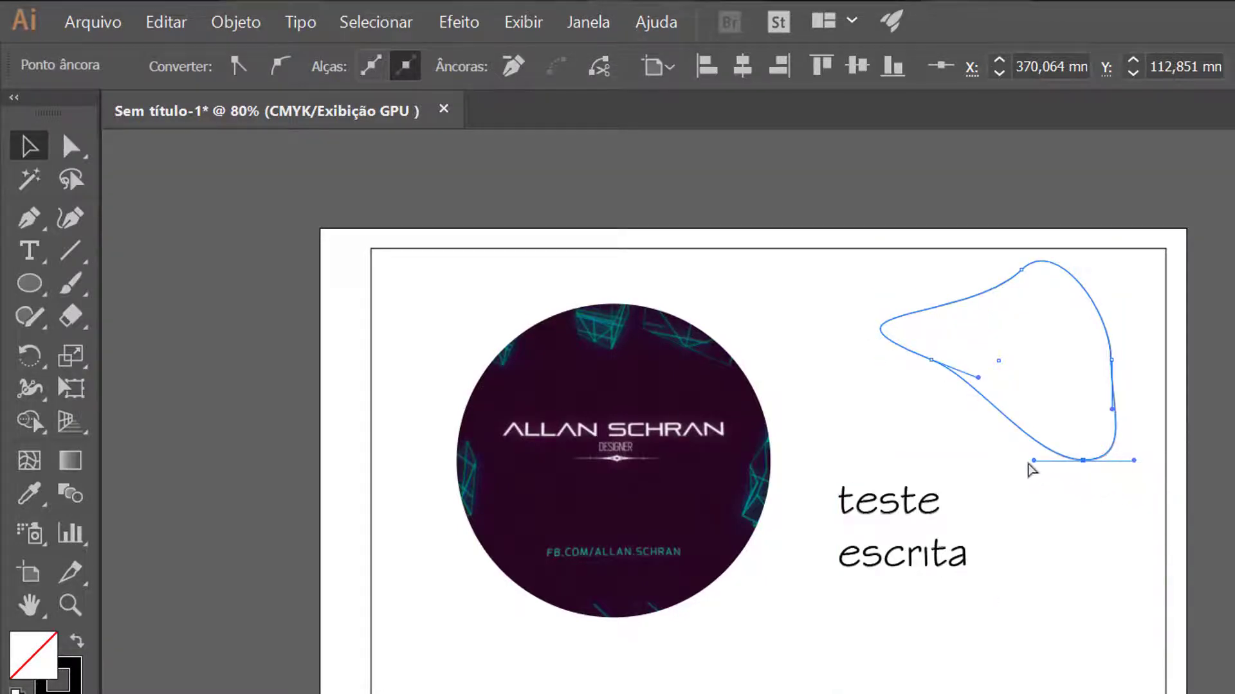
Pull the lowest anchor's left handle up and outward, then convert that anchor to a corner point using the Direct Selection tool
{"action": "left_click_drag", "start_coordinate": [1034, 461], "coordinate": [1010, 444]}
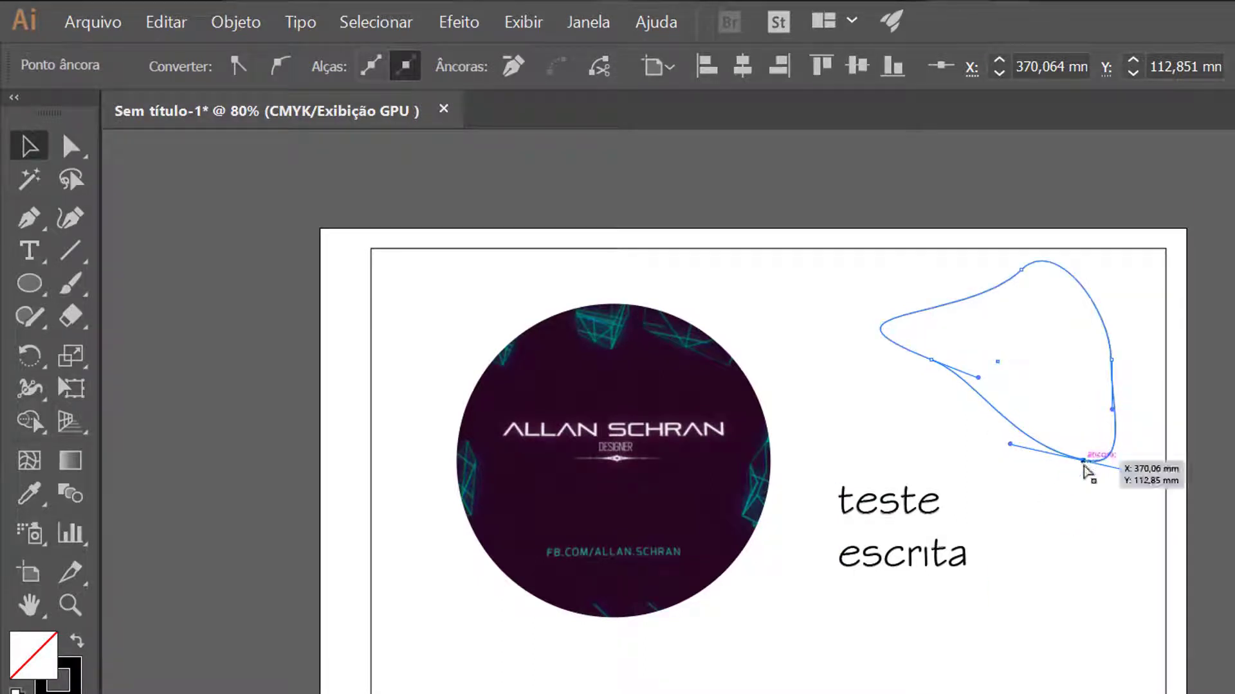
{"action": "left_click", "coordinate": [1086, 472]}
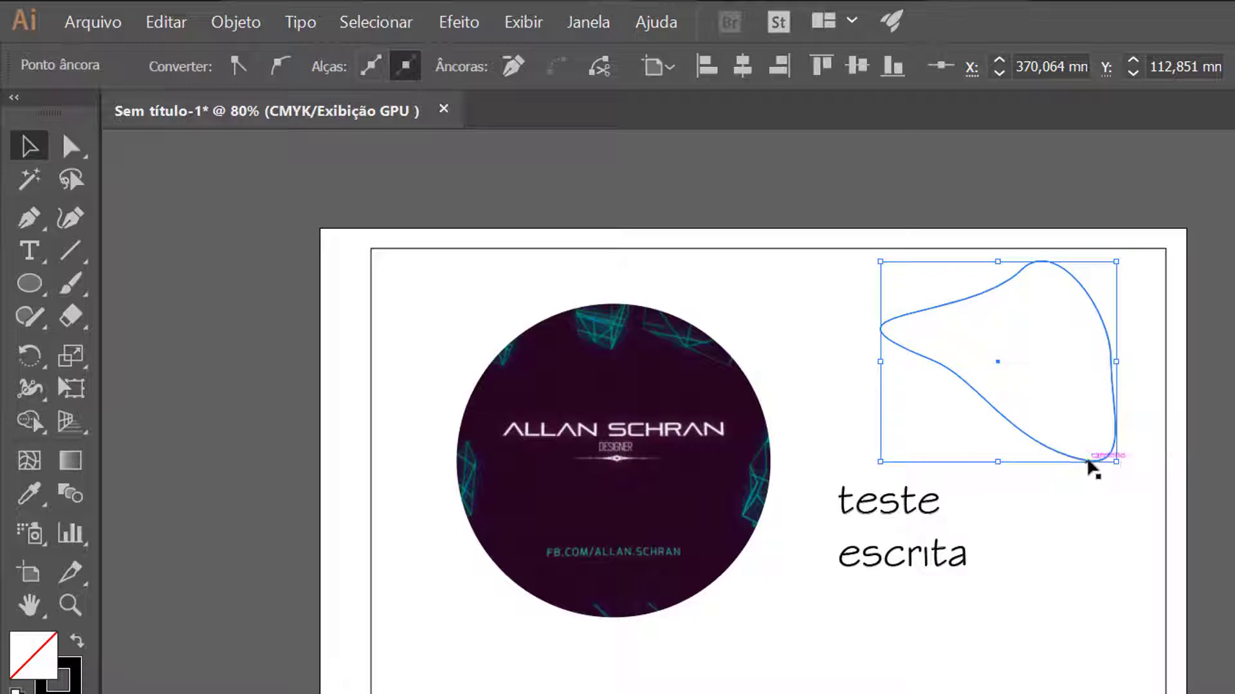
{"action": "left_click", "coordinate": [70, 147]}
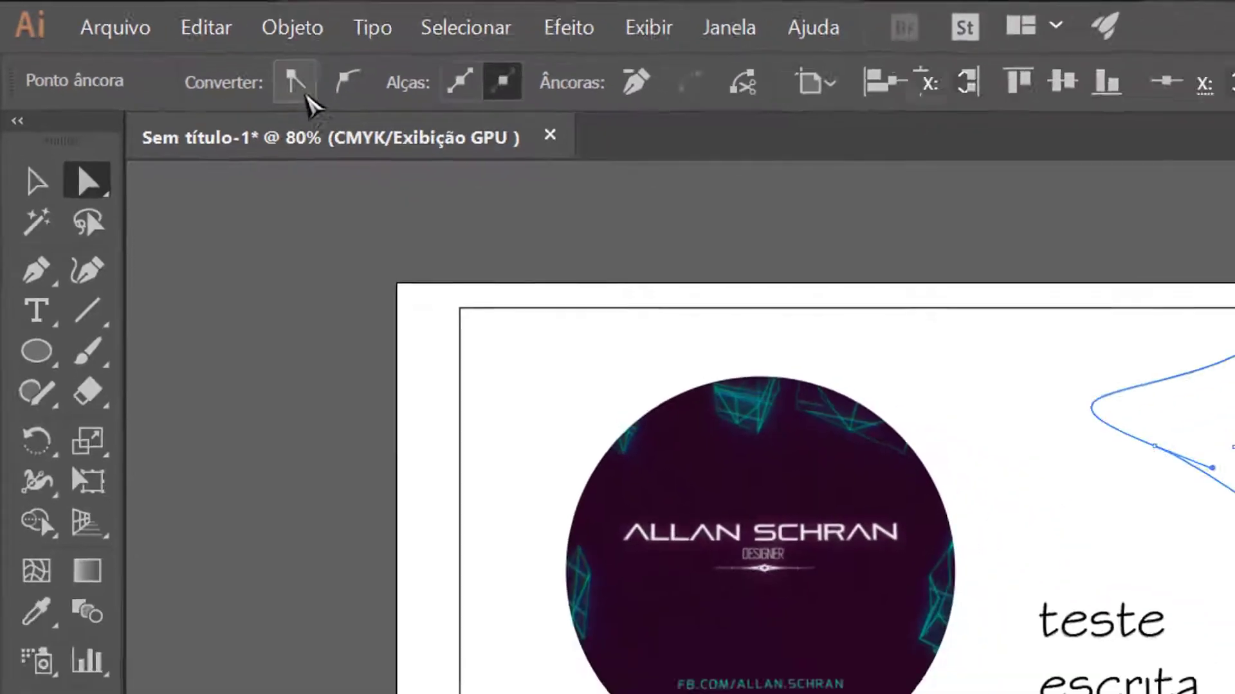
{"action": "left_click", "coordinate": [397, 110]}
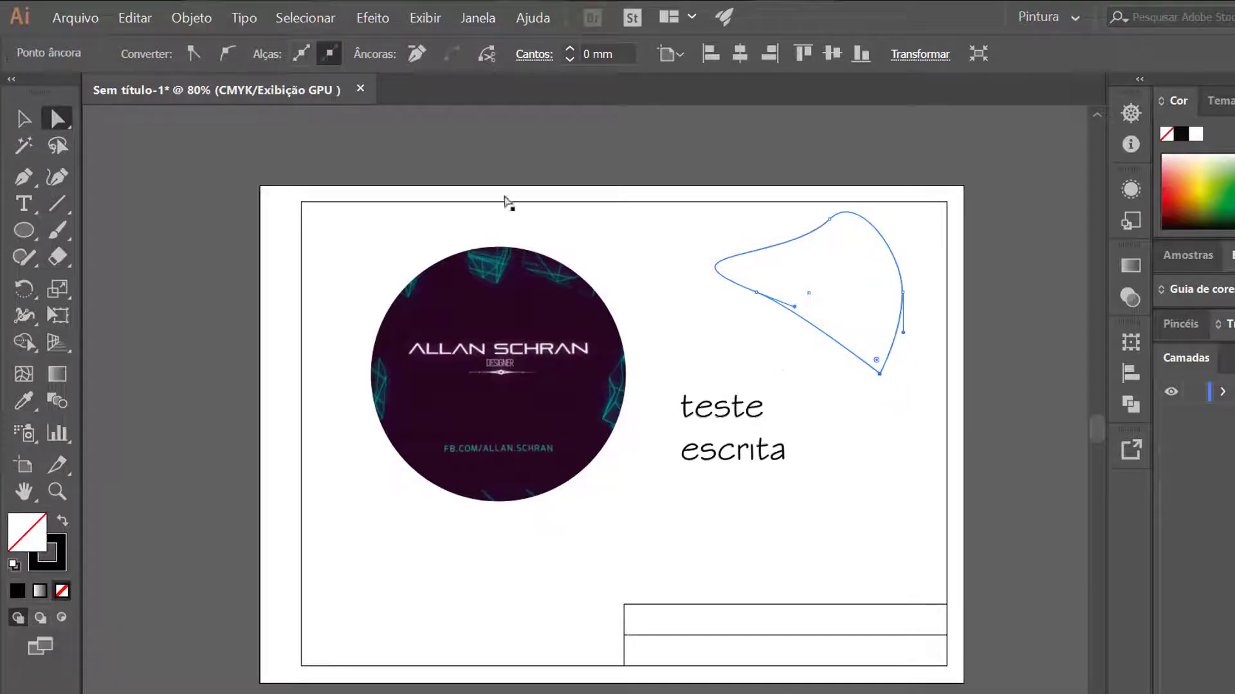
Deselect the path and show the tools grouped with the Line Segment tool
{"action": "left_click", "coordinate": [654, 259]}
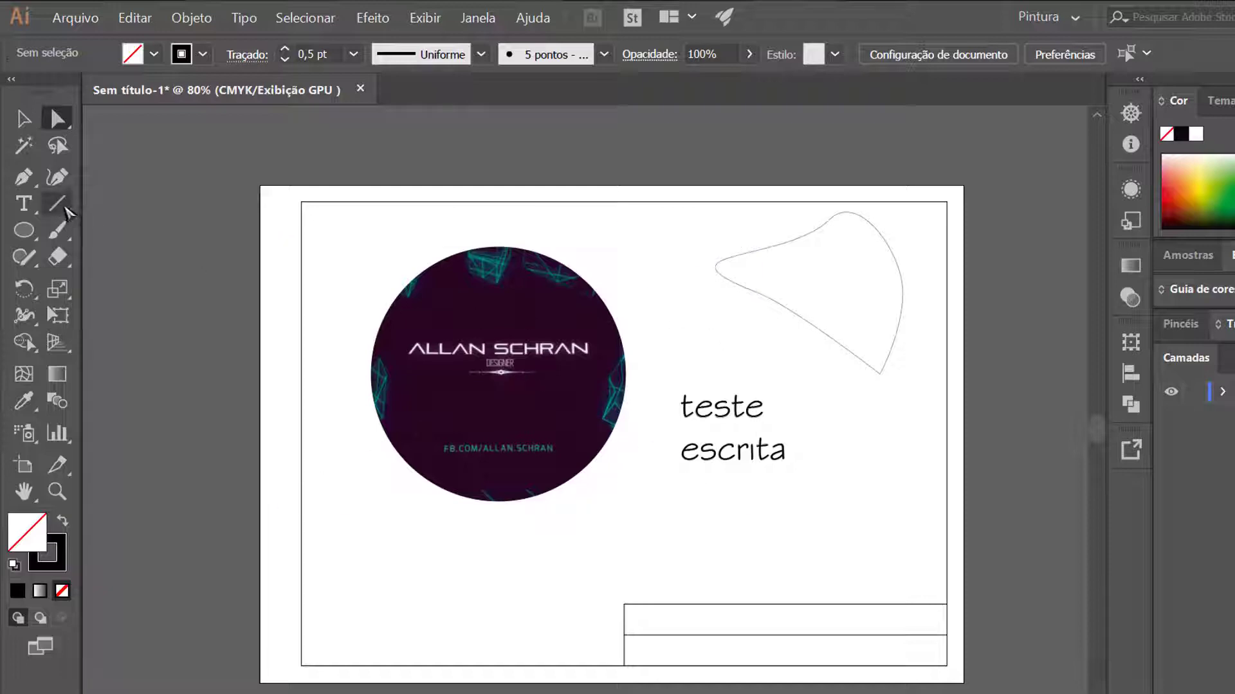
{"action": "left_click_drag", "start_coordinate": [61, 208], "coordinate": [125, 206]}
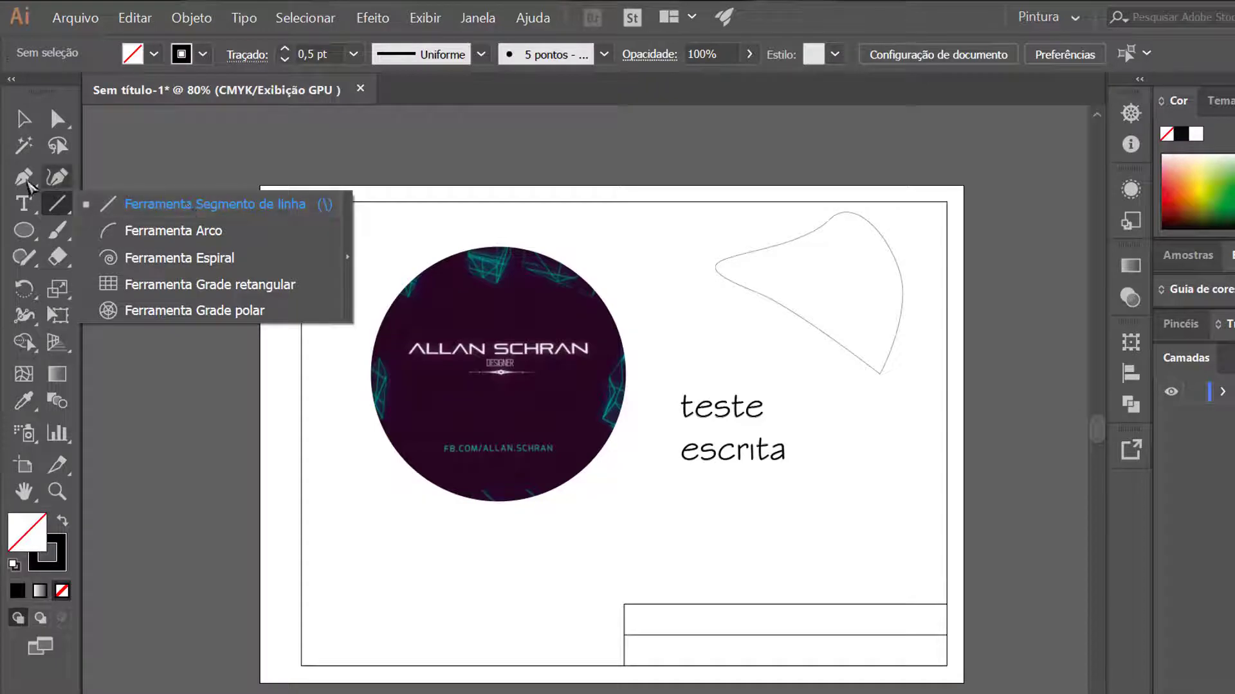
{"action": "left_click", "coordinate": [803, 19]}
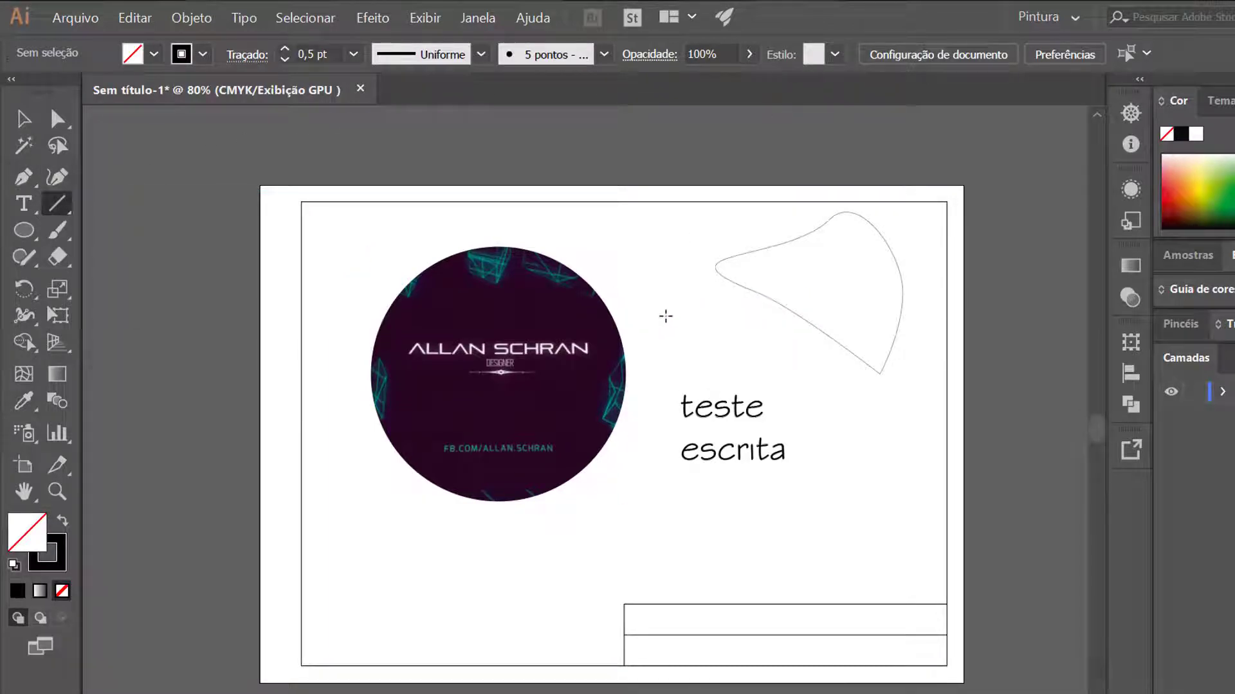
Draw an open zigzag path of four straight segments below the logo circle with the Pen tool, ending on a vertical segment
{"action": "key", "text": "p"}
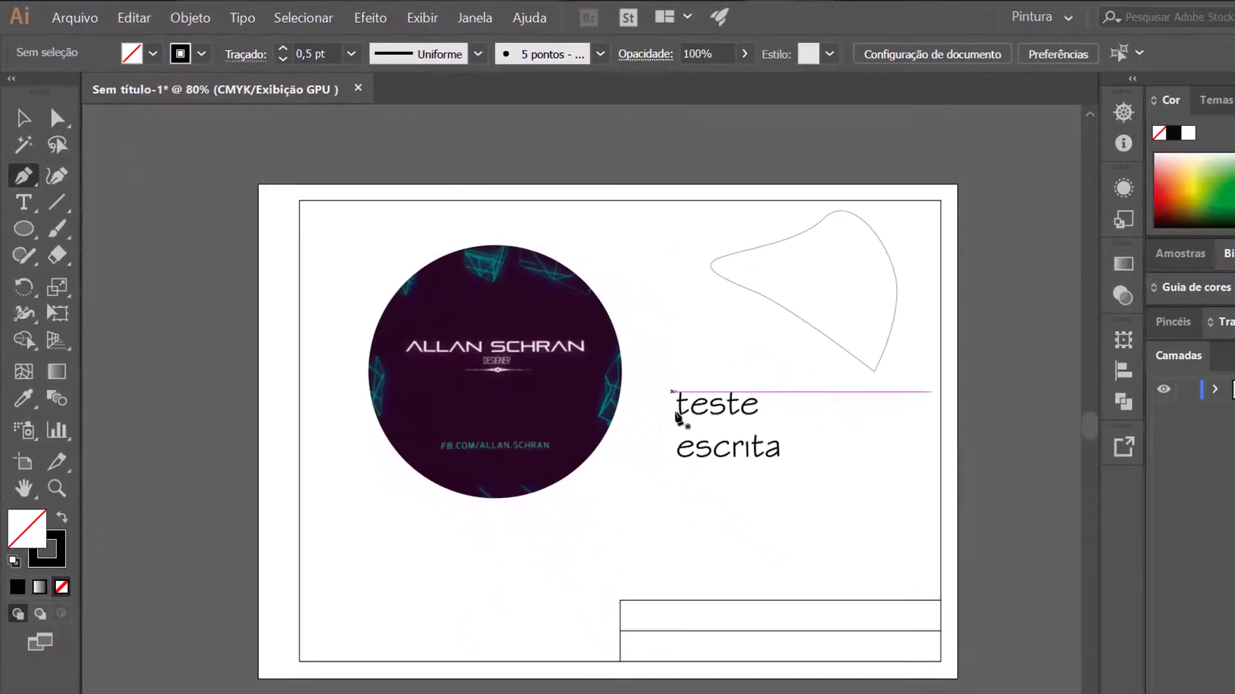
{"action": "left_click", "coordinate": [347, 583]}
{"action": "left_click", "coordinate": [411, 518]}
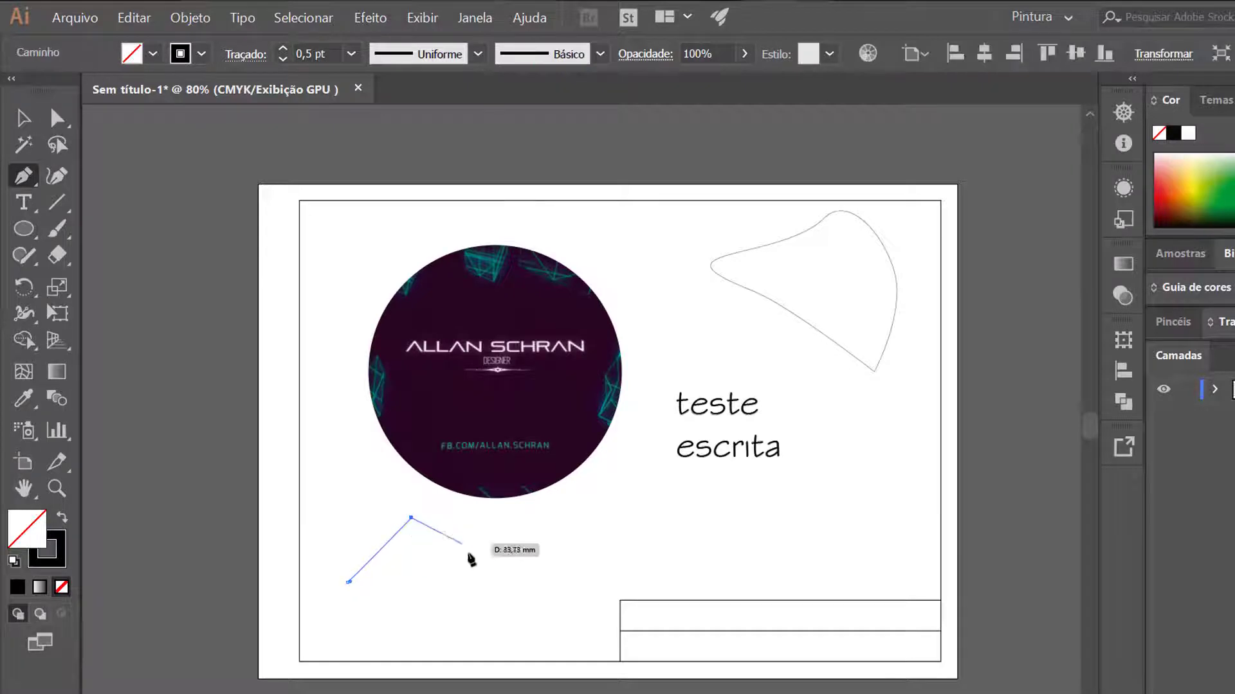
{"action": "left_click", "coordinate": [475, 561]}
{"action": "left_click", "coordinate": [576, 524]}
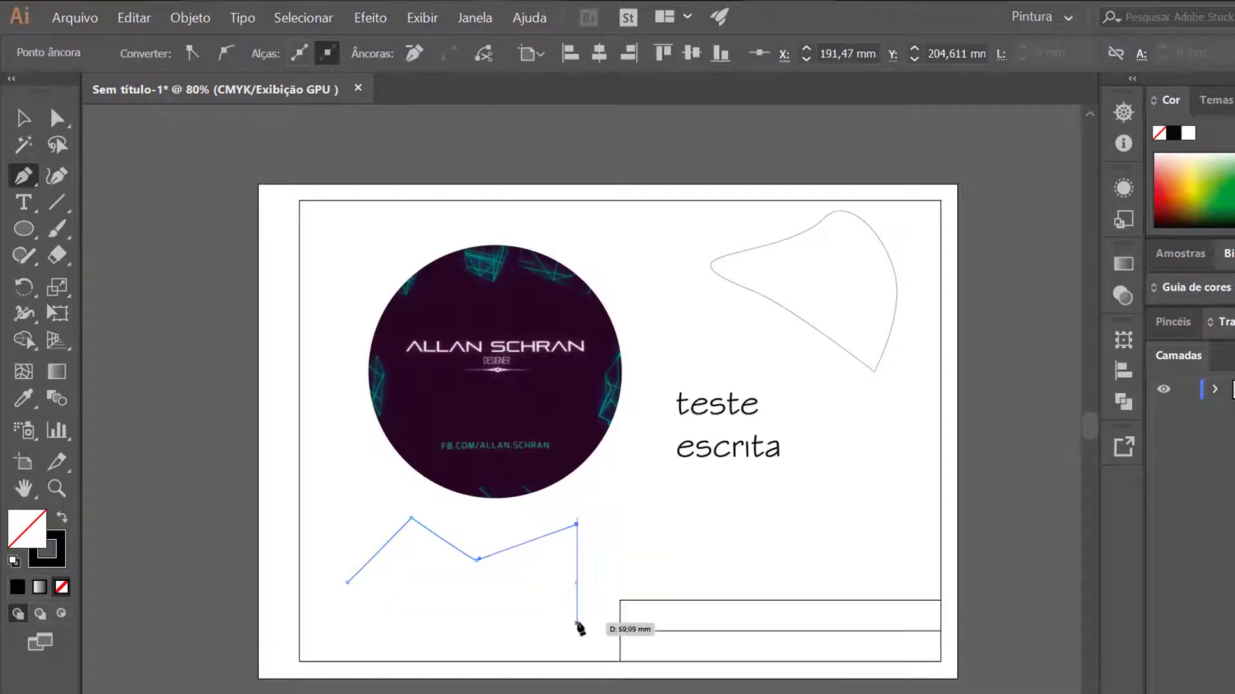
{"action": "left_click", "coordinate": [576, 620]}
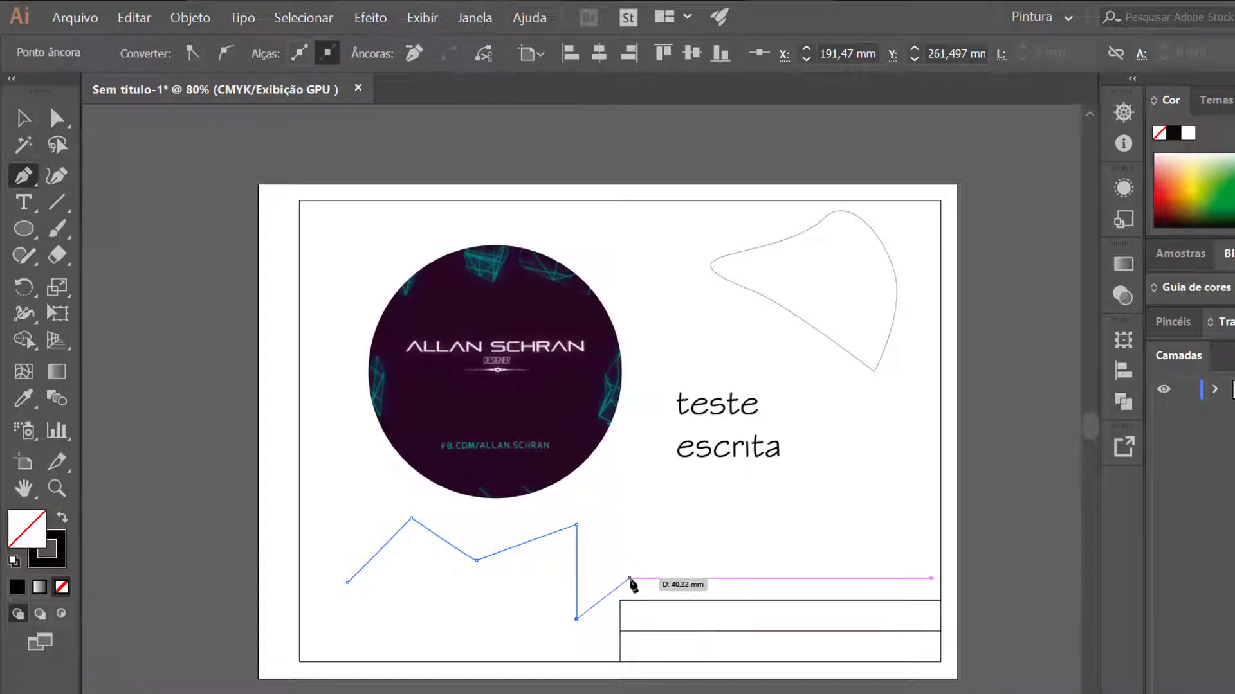
{"action": "key", "text": "Escape"}
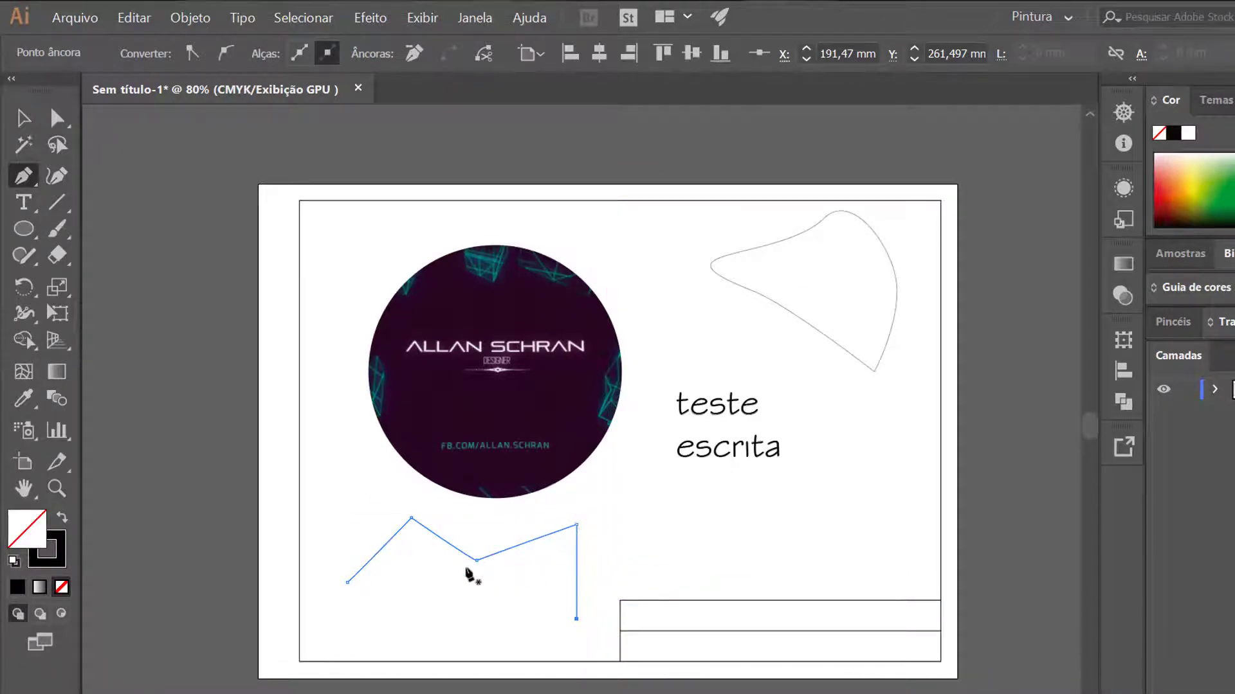
{"action": "left_click", "coordinate": [499, 553], "text": "alt"}
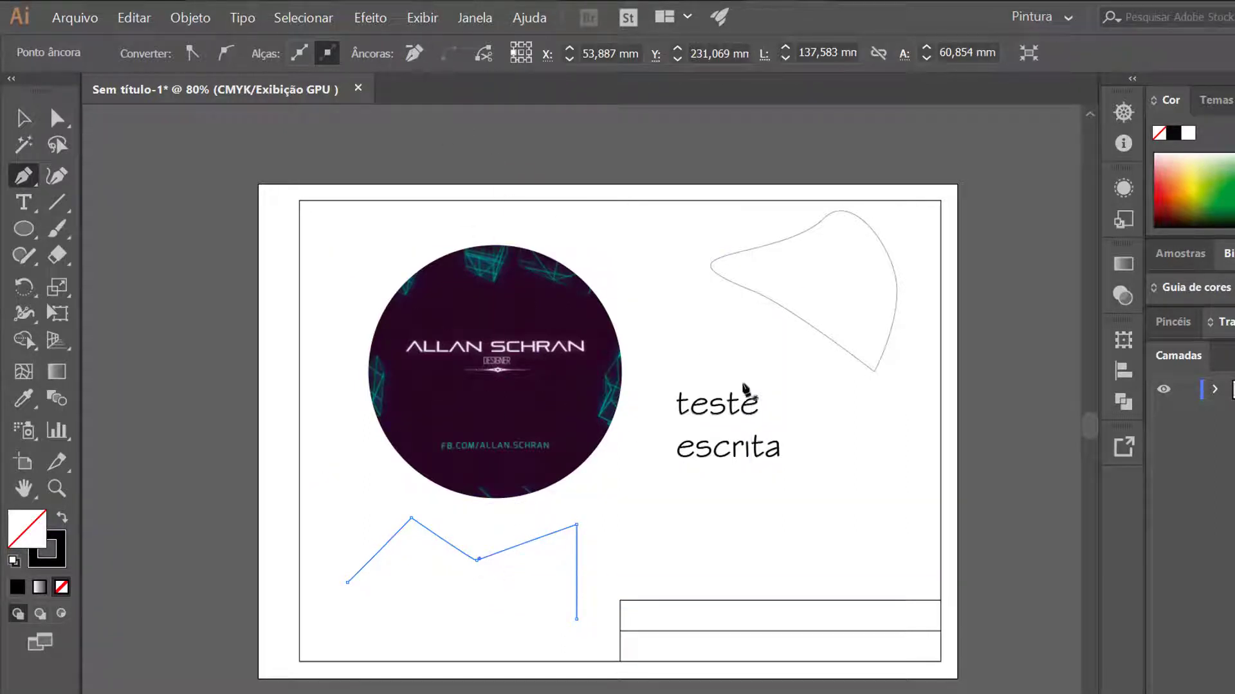
Draw a closed four-sided shape with the Pen tool below the word "escrita", starting at about X 262 mm, Y 194 mm
{"action": "left_click", "coordinate": [695, 505]}
{"action": "left_click", "coordinate": [810, 469]}
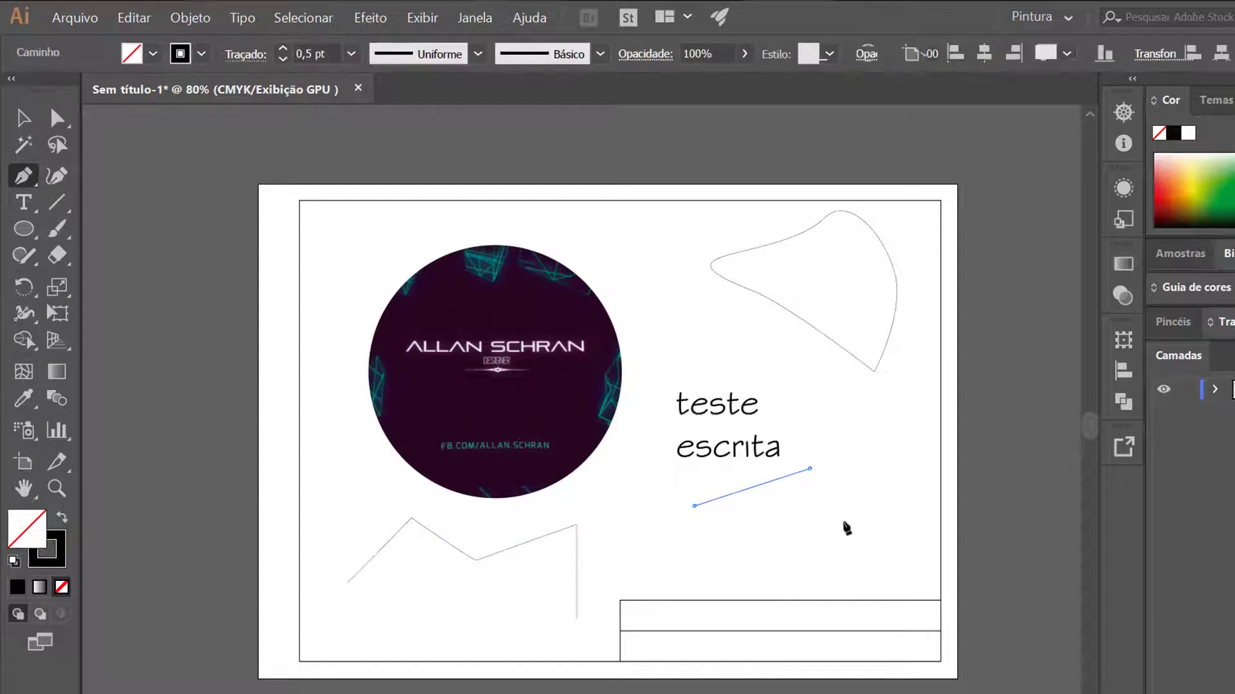
{"action": "left_click", "coordinate": [835, 551]}
{"action": "left_click", "coordinate": [723, 561]}
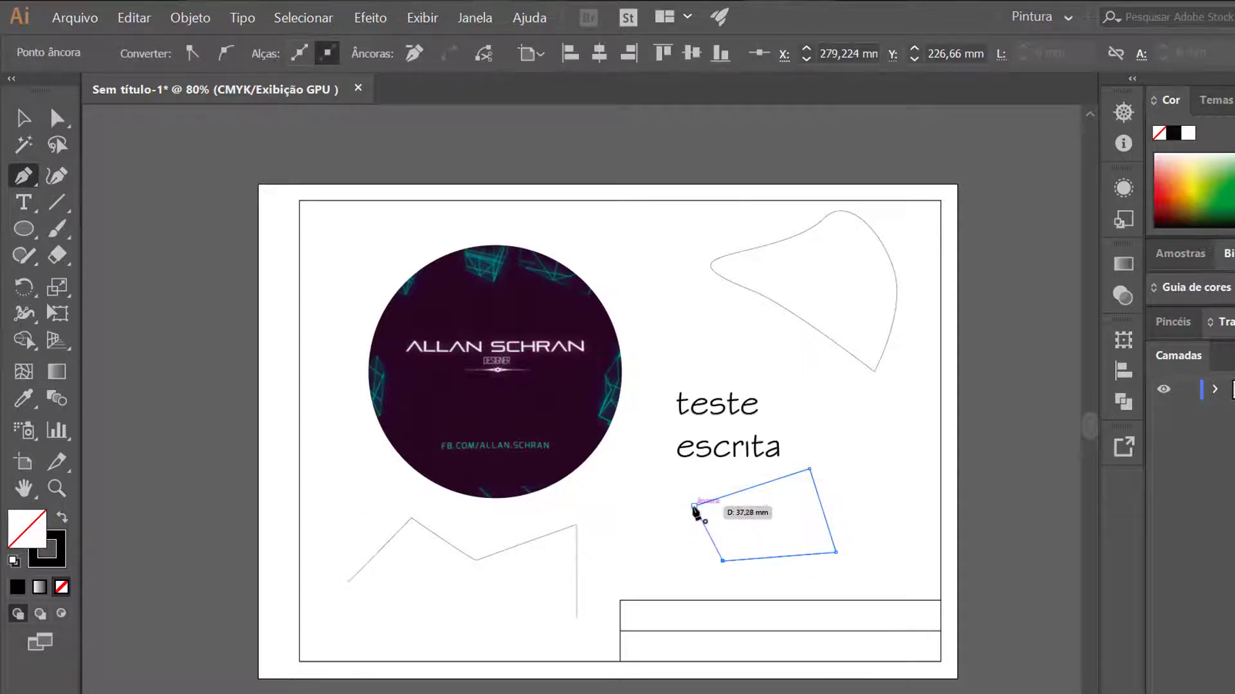
{"action": "left_click", "coordinate": [693, 506]}
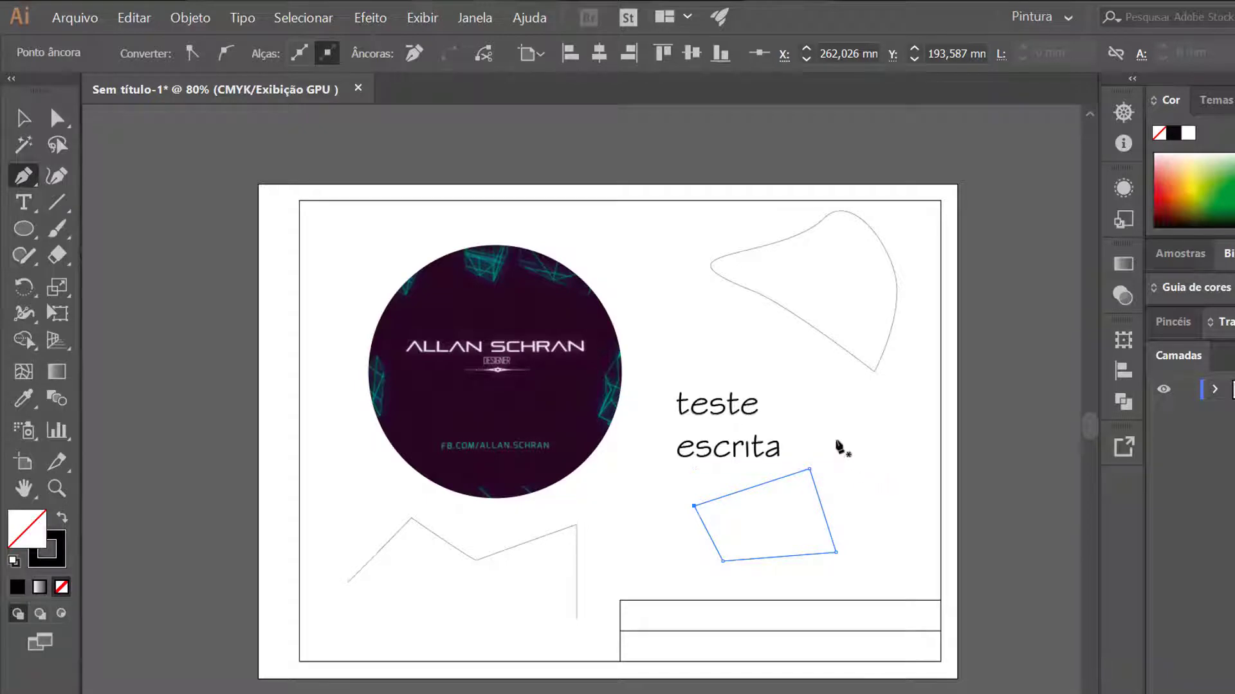
Fill the four-sided shape with a white-to-black gradient of type Linear
{"action": "key", "text": "v"}
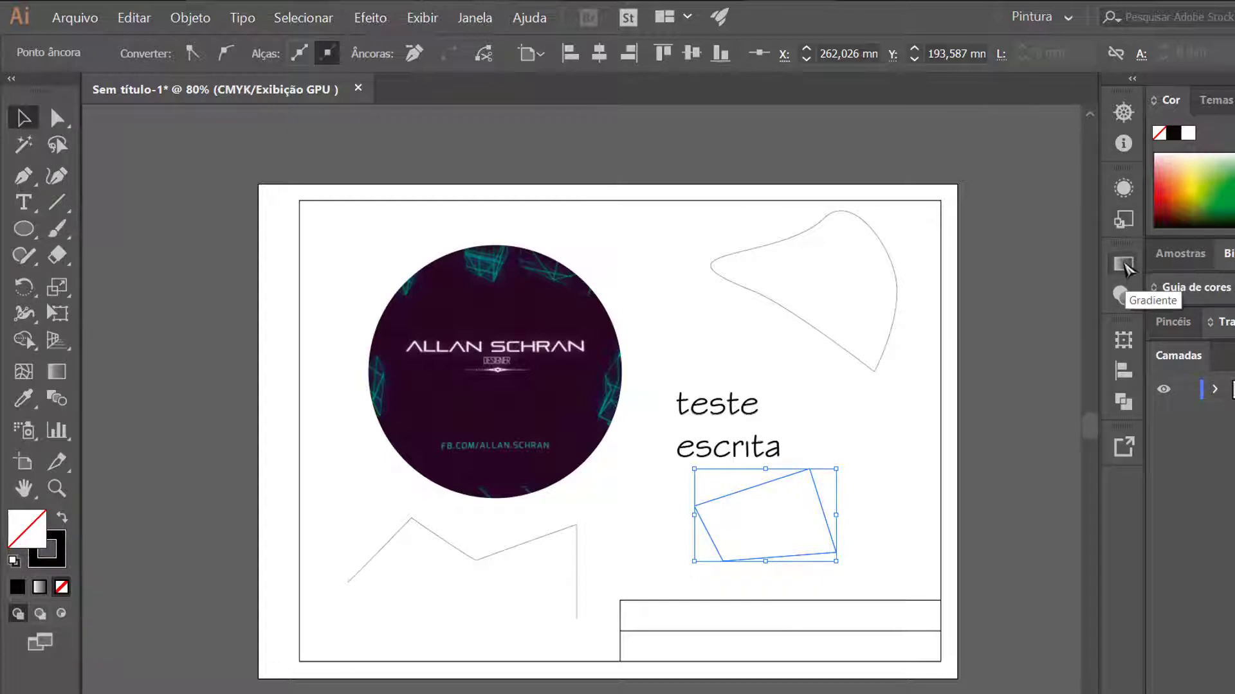
{"action": "left_click", "coordinate": [1124, 265]}
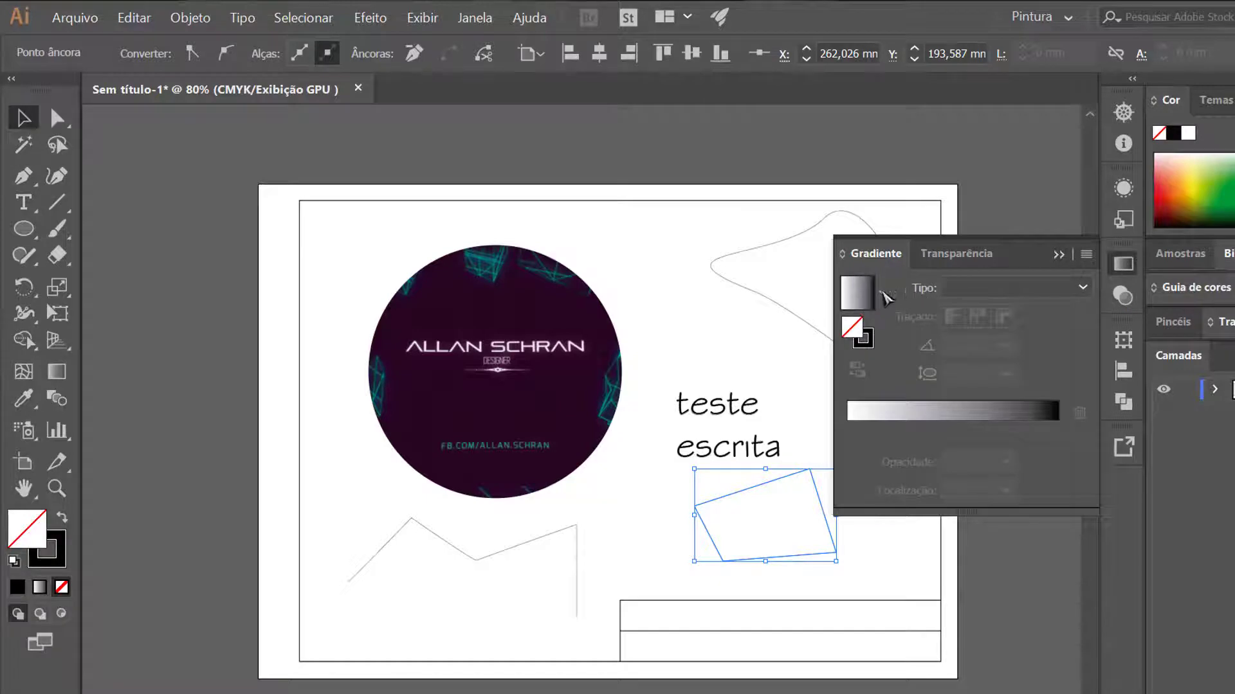
{"action": "left_click", "coordinate": [1000, 293]}
{"action": "left_click", "coordinate": [1000, 307]}
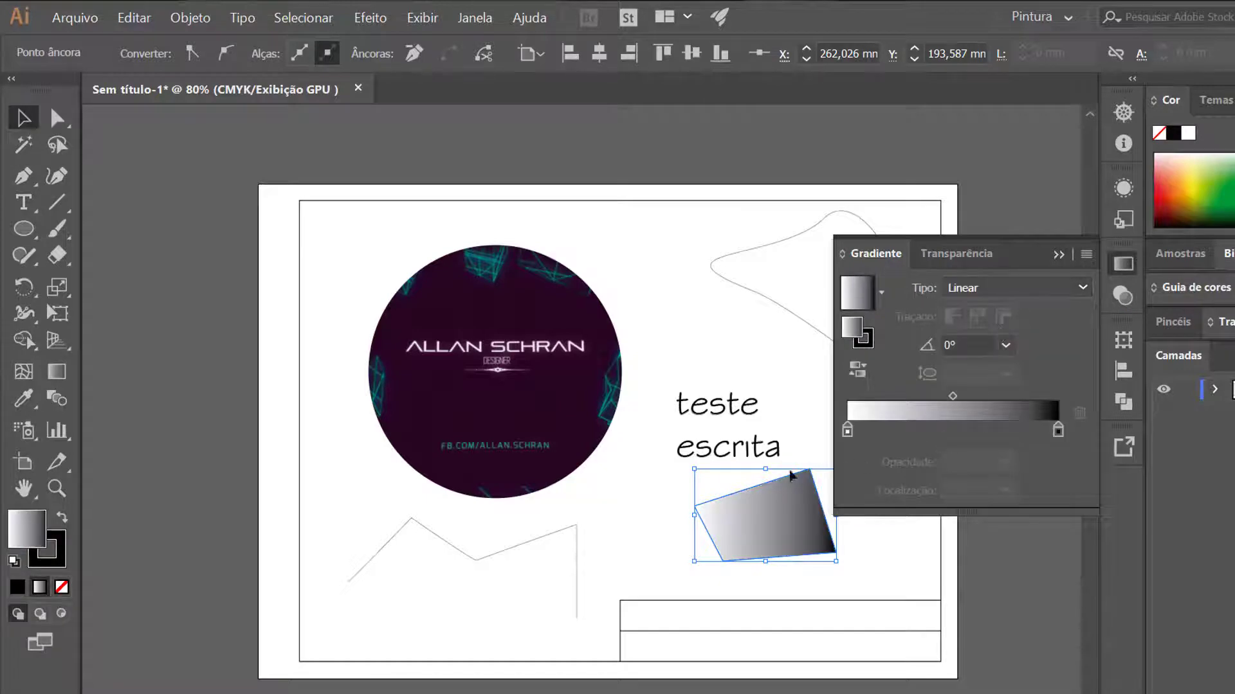
{"action": "left_click", "coordinate": [981, 292]}
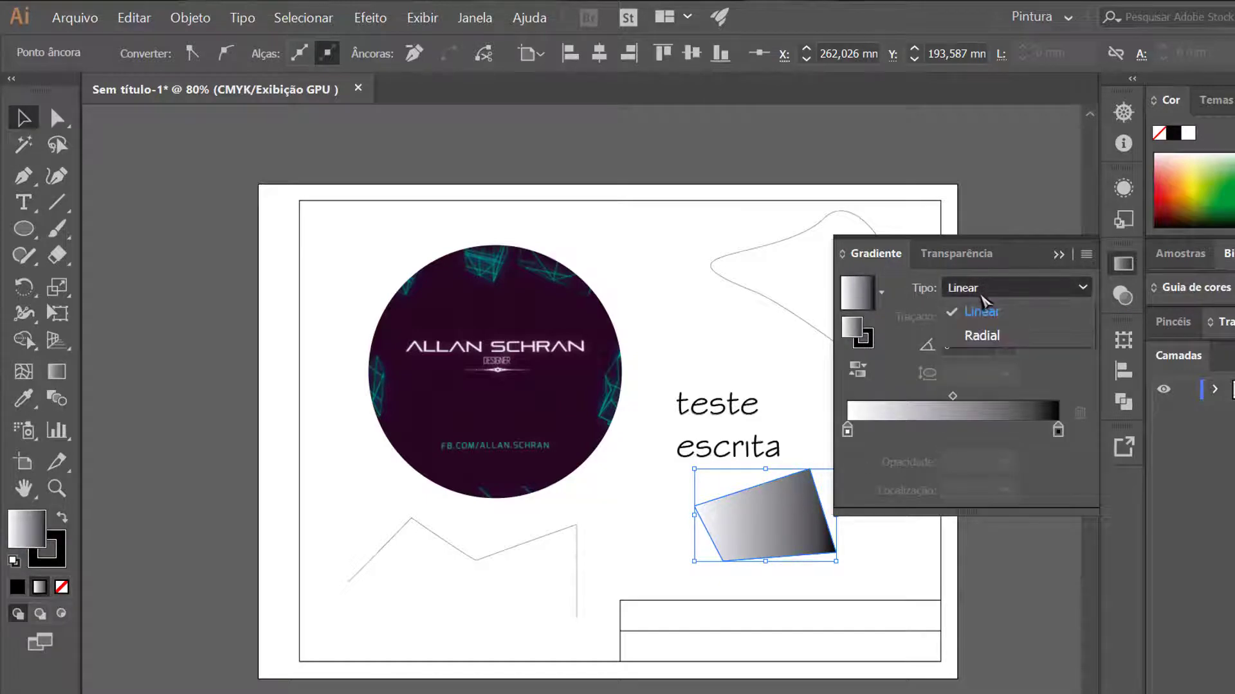
{"action": "left_click", "coordinate": [993, 316]}
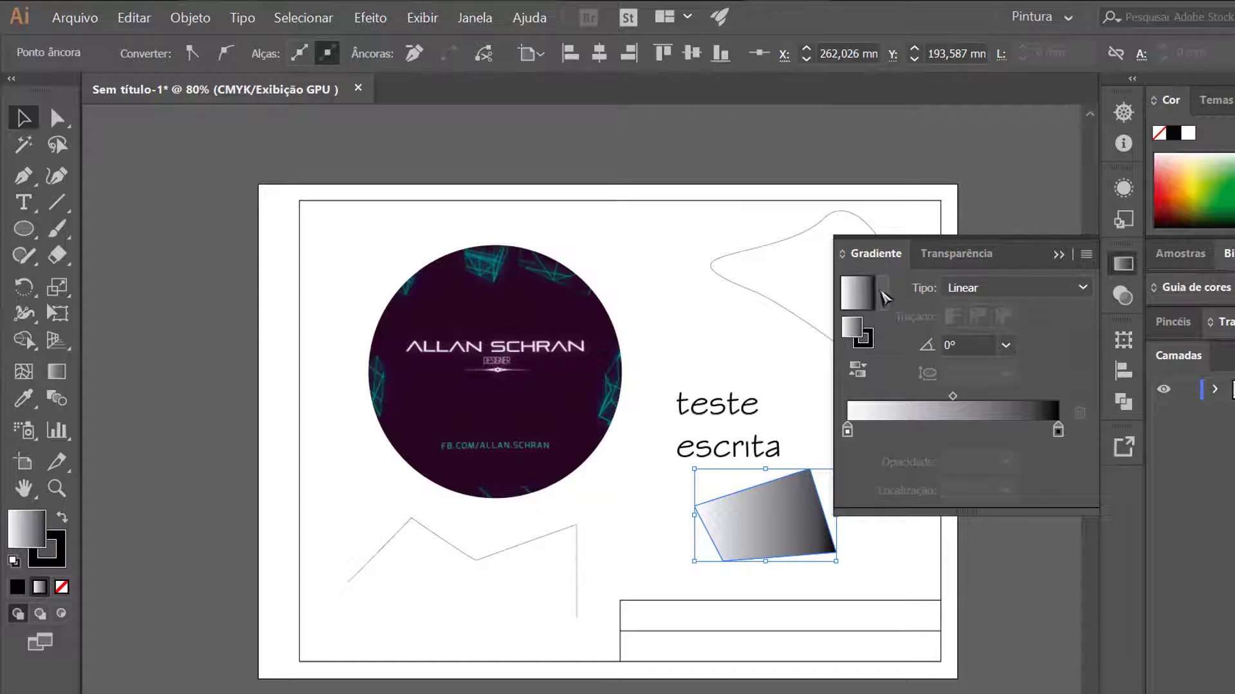
Look through the preset gradients without applying one, then close the gradient settings
{"action": "left_click", "coordinate": [881, 292]}
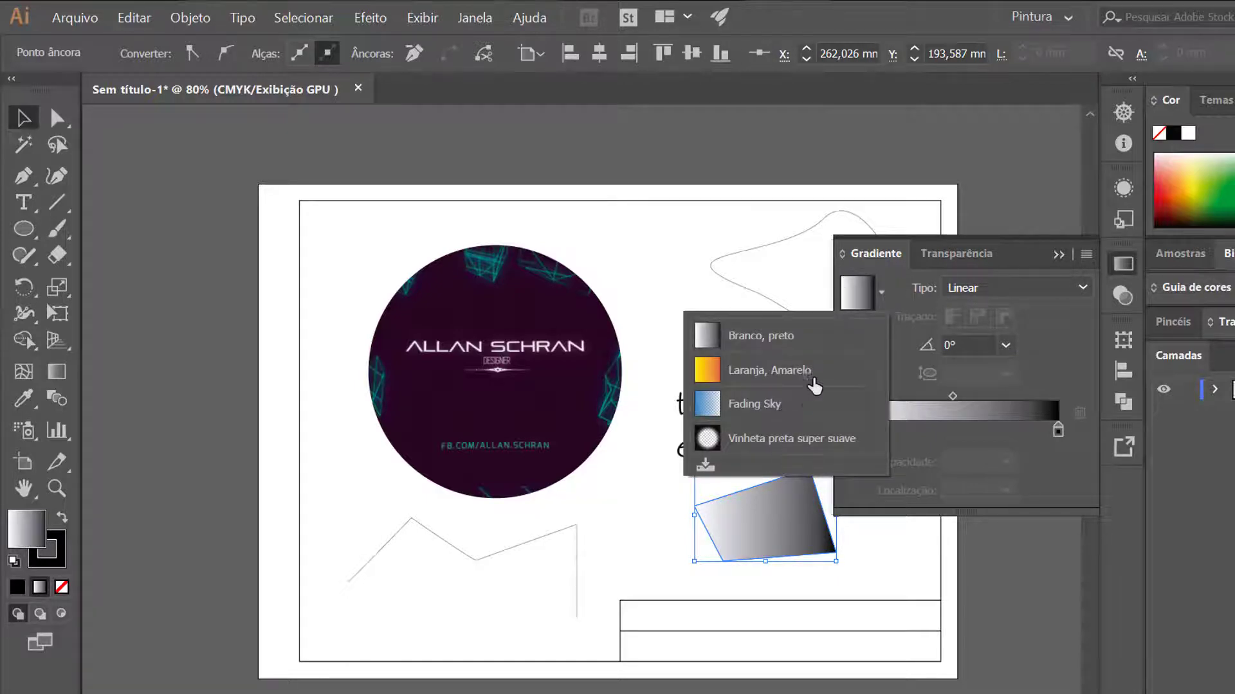
{"action": "left_click", "coordinate": [1068, 352]}
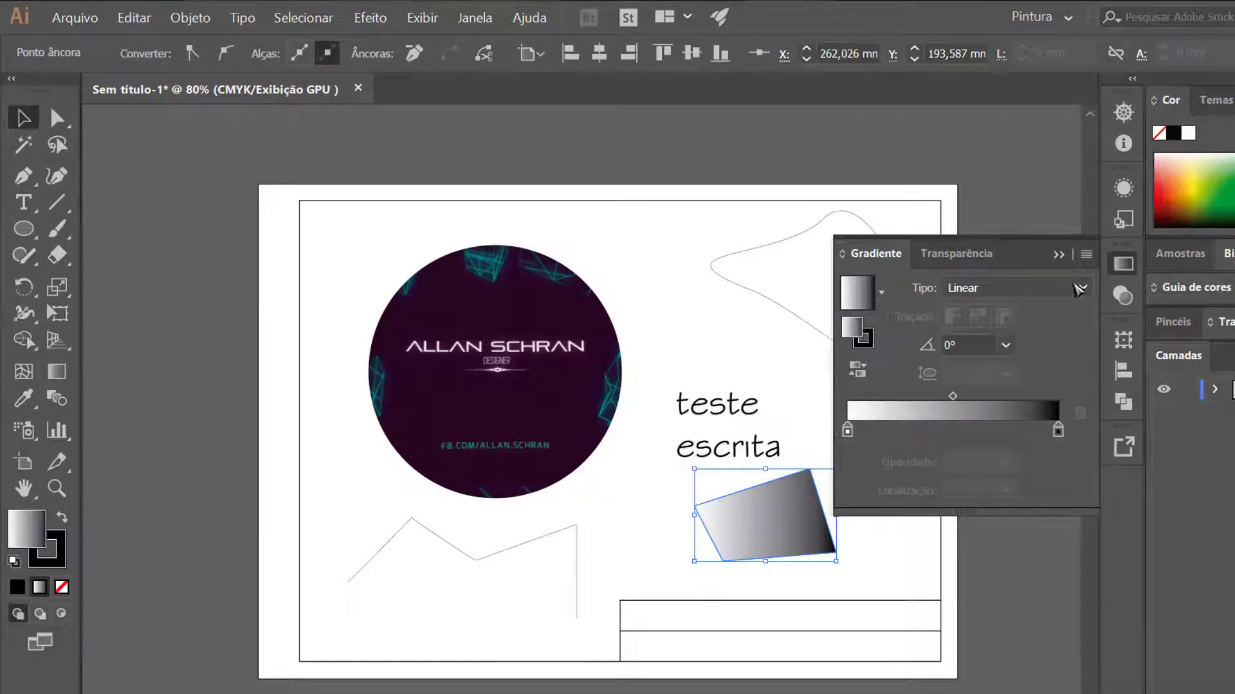
{"action": "left_click", "coordinate": [1124, 266]}
Lower the four-sided shape's opacity to about 53%
{"action": "left_click", "coordinate": [1124, 298]}
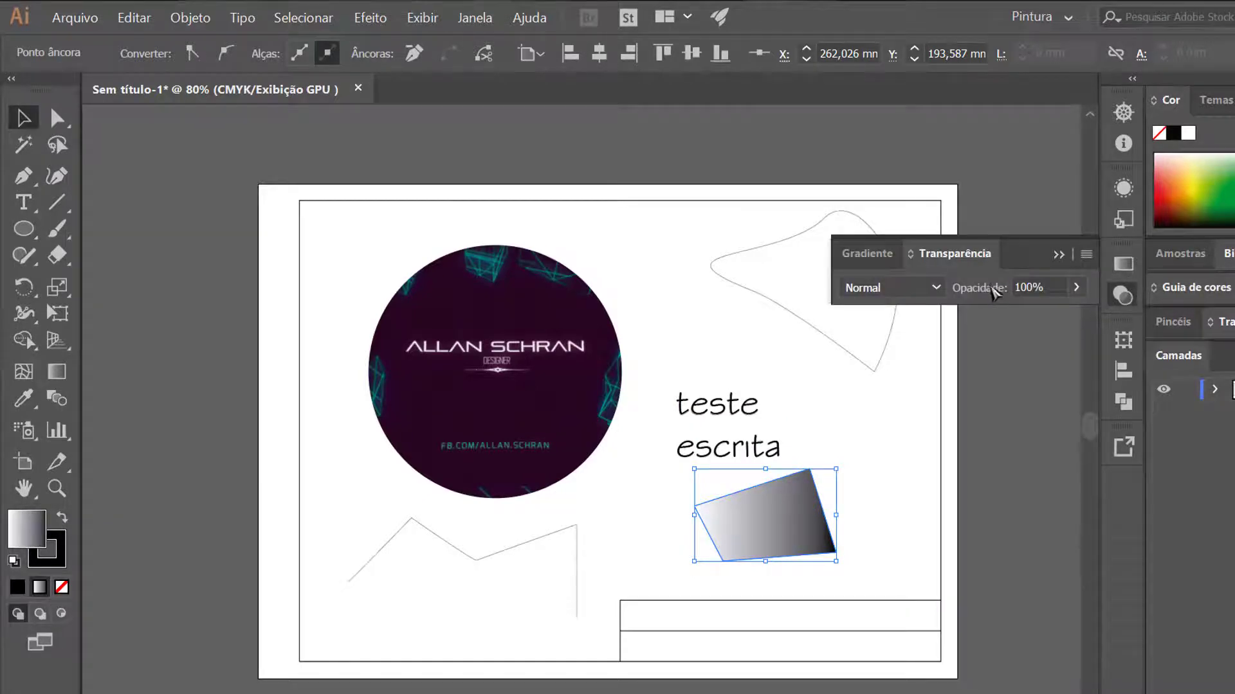
{"action": "left_click", "coordinate": [1075, 287]}
{"action": "left_click_drag", "start_coordinate": [1064, 317], "coordinate": [1039, 329]}
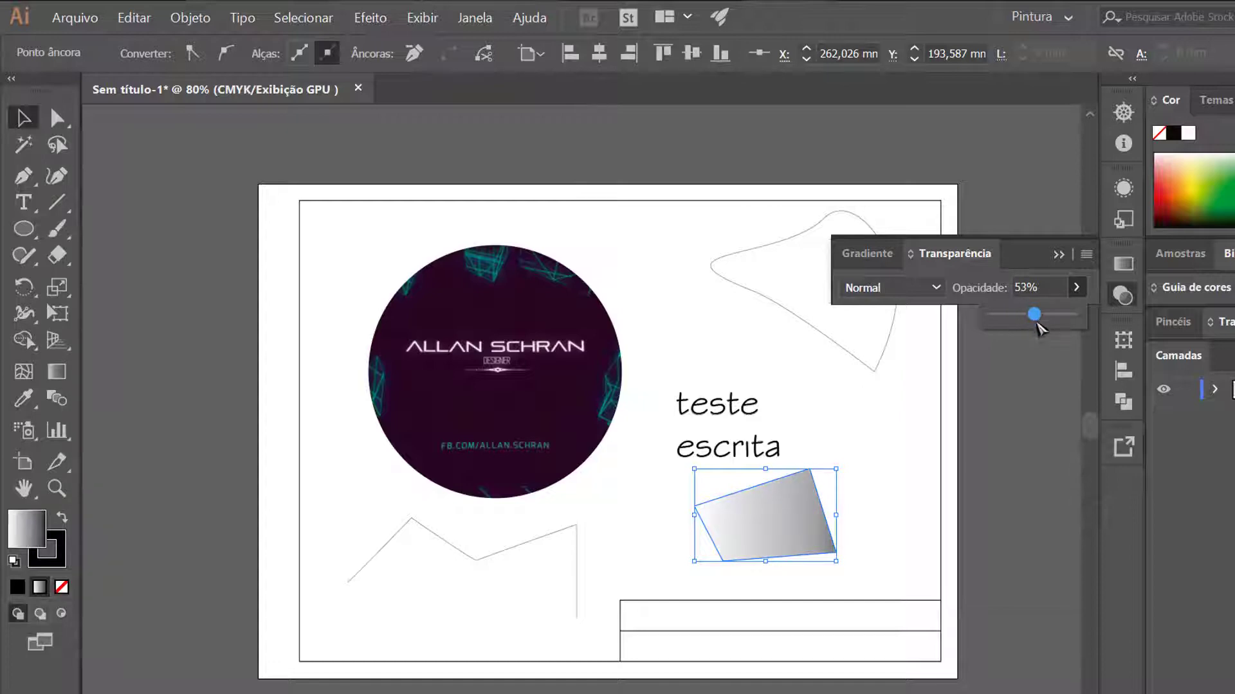
{"action": "left_click", "coordinate": [1123, 295]}
Show the Transform options for the four-sided shape, then close them
{"action": "left_click", "coordinate": [1124, 340]}
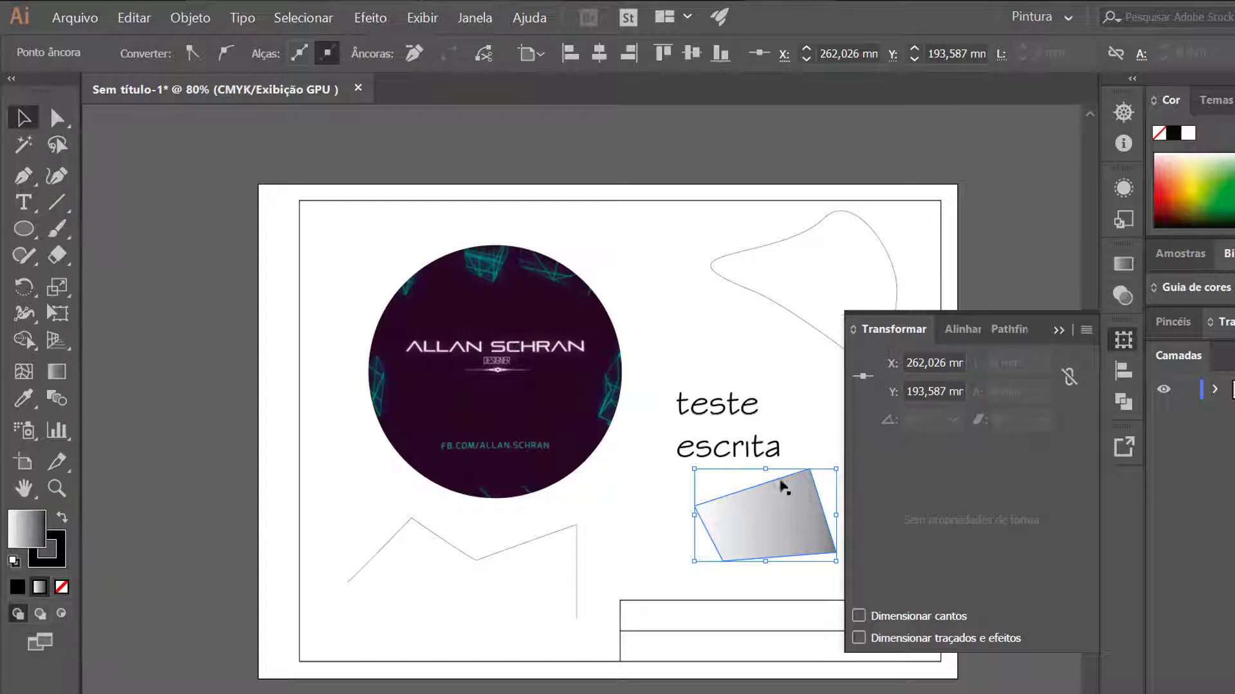
{"action": "key", "text": "ctrl"}
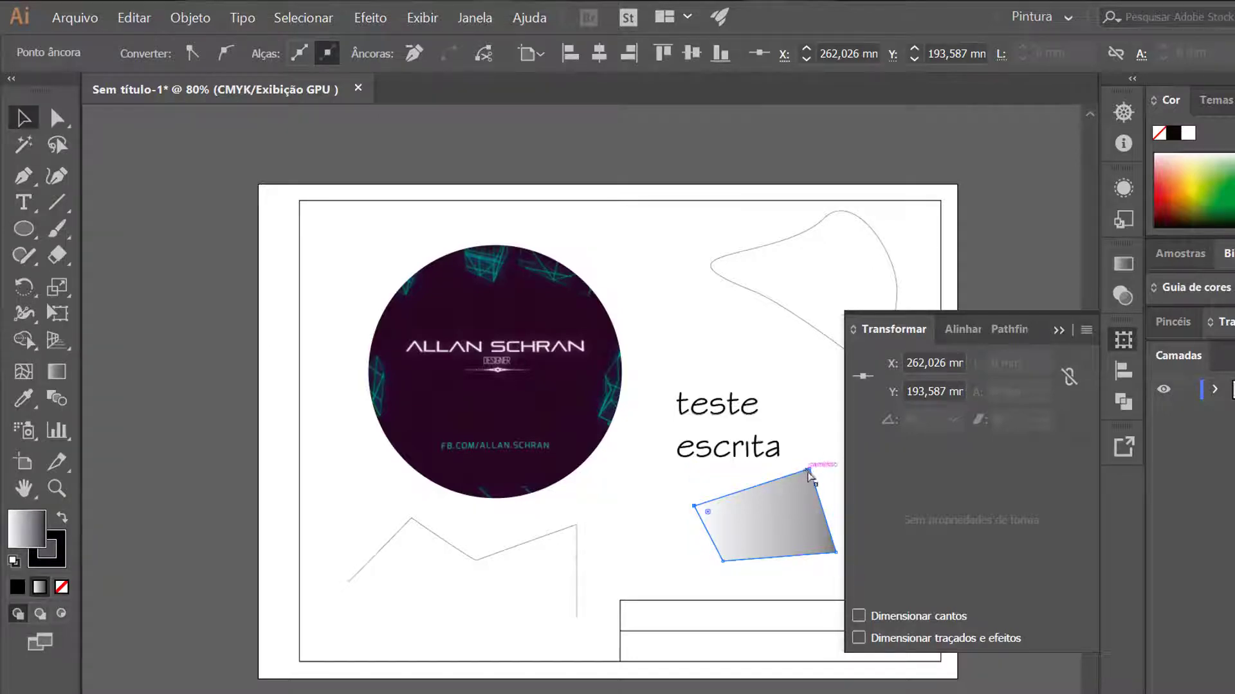
{"action": "left_click", "coordinate": [1131, 344]}
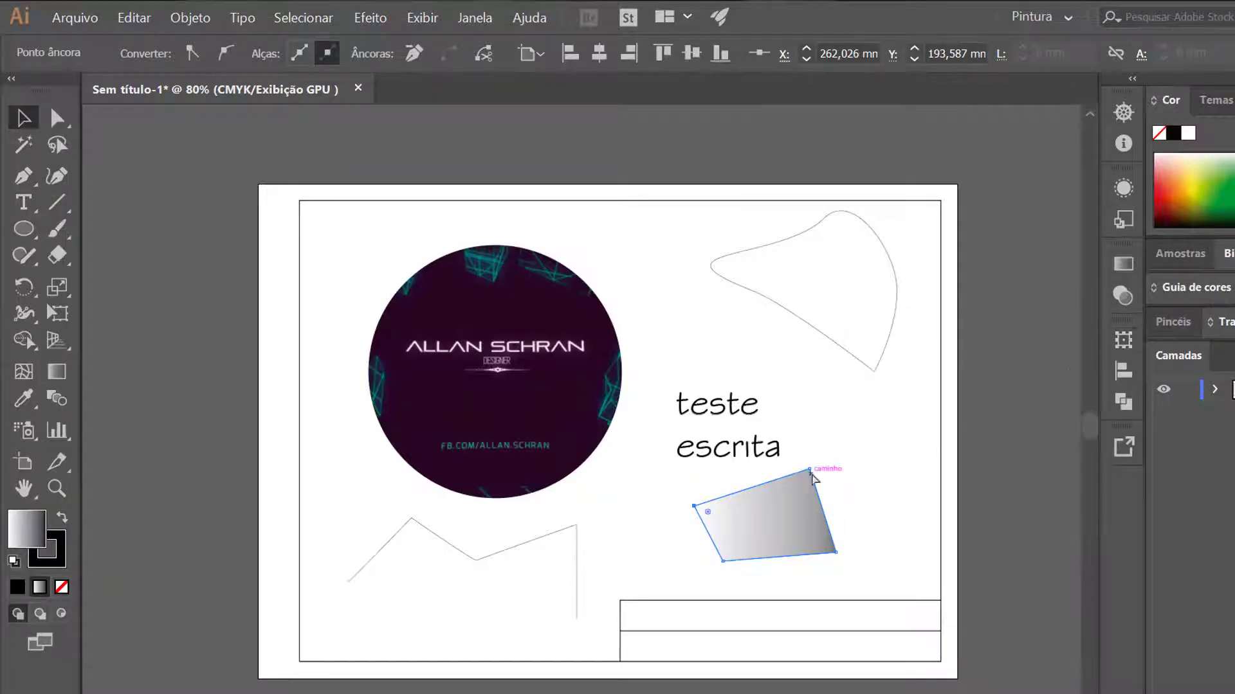
Reshape the four-sided shape by moving both right corners outward and the lower-left corner to about X 307 mm, Y 224 mm
{"action": "left_click_drag", "start_coordinate": [809, 469], "coordinate": [849, 436]}
{"action": "left_click_drag", "start_coordinate": [836, 551], "coordinate": [891, 573]}
{"action": "left_click_drag", "start_coordinate": [724, 561], "coordinate": [770, 558]}
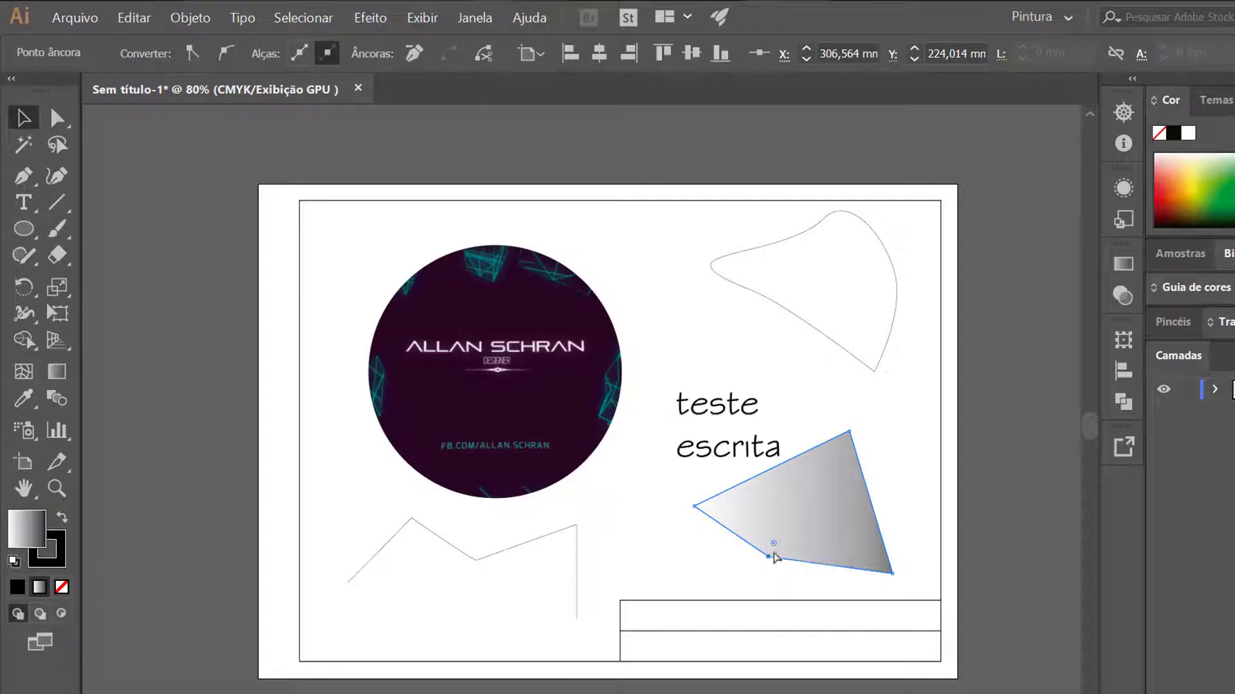
Convert the gradient shape's lower-left corner to a smooth point, move it to about X 295 mm, Y 237 mm, and lengthen its handles
{"action": "key", "text": "ctrl"}
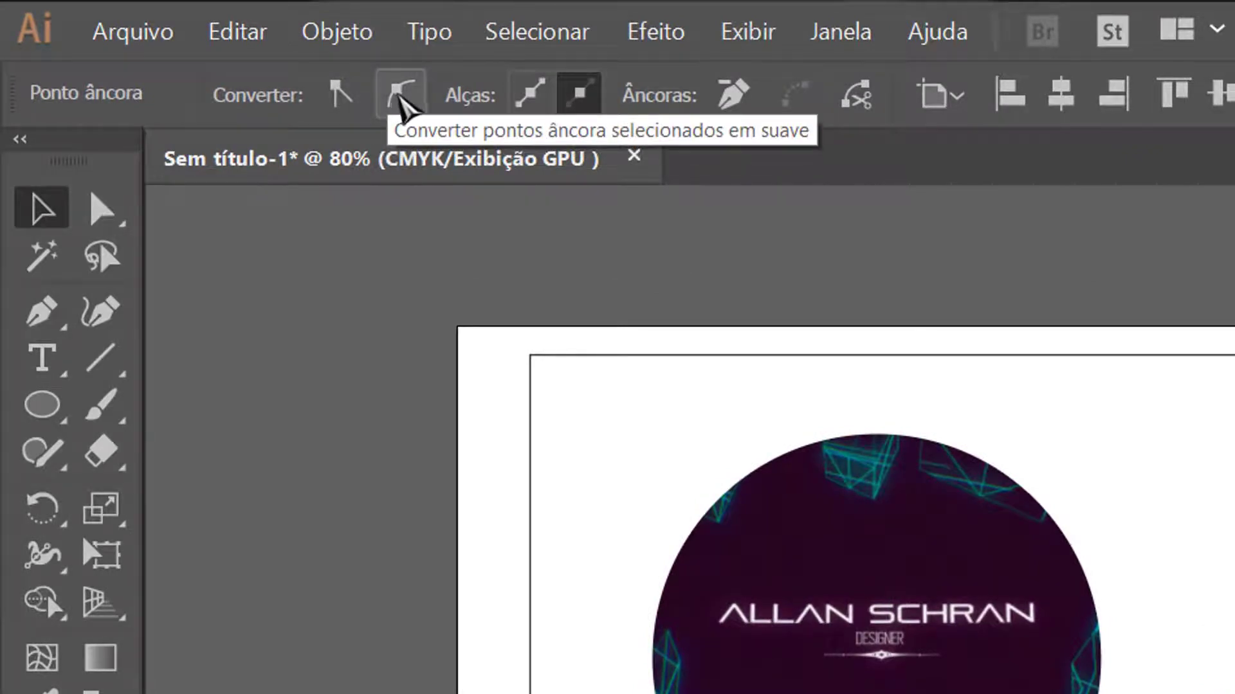
{"action": "left_click", "coordinate": [399, 94]}
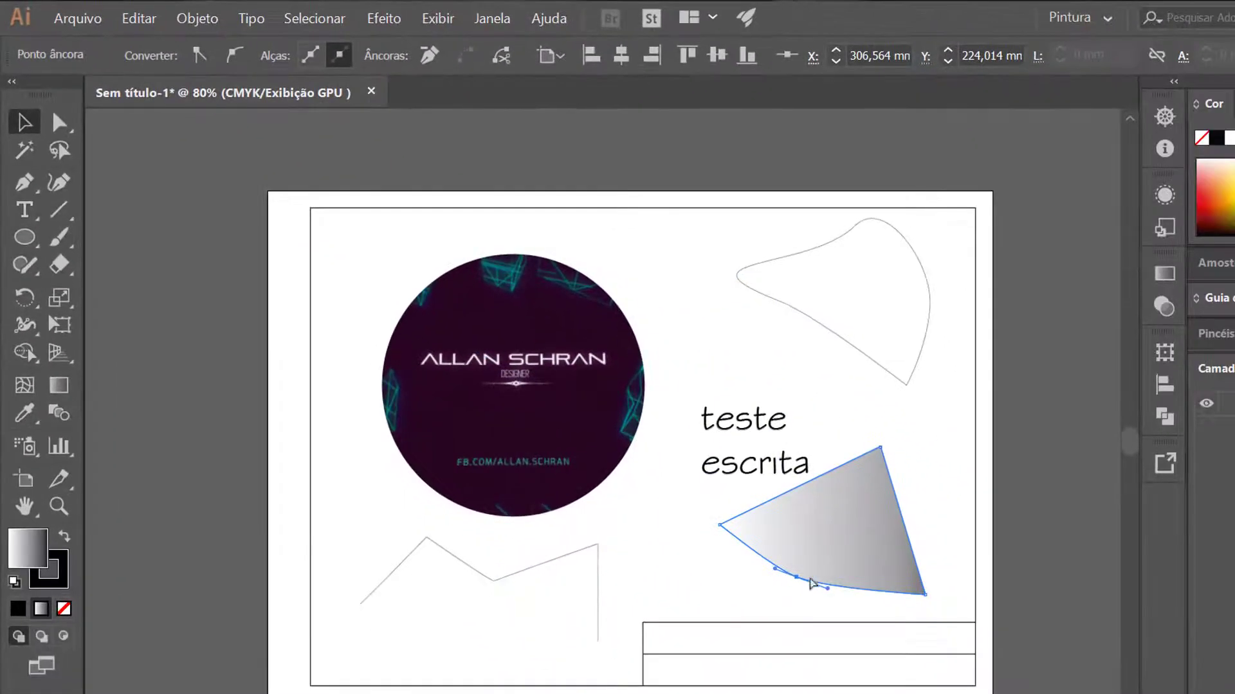
{"action": "left_click_drag", "start_coordinate": [797, 577], "coordinate": [857, 604]}
{"action": "left_click_drag", "start_coordinate": [754, 598], "coordinate": [852, 634]}
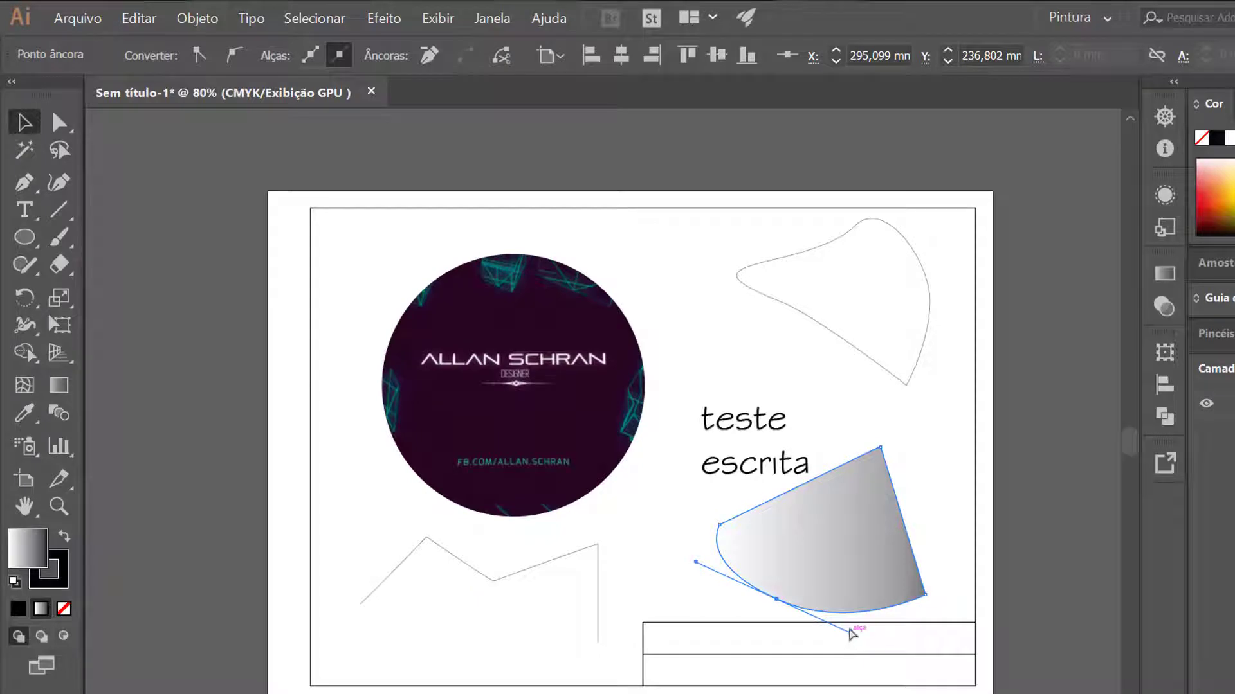
{"action": "left_click_drag", "start_coordinate": [843, 592], "coordinate": [842, 590]}
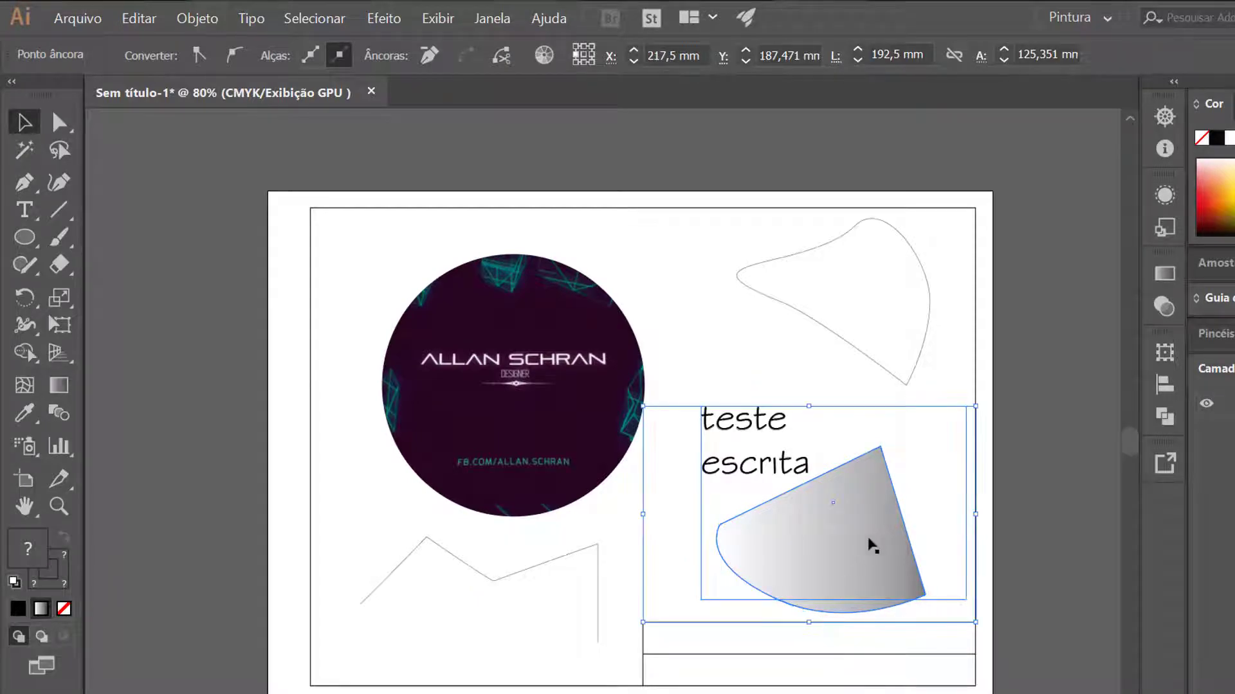
{"action": "left_click", "coordinate": [971, 393]}
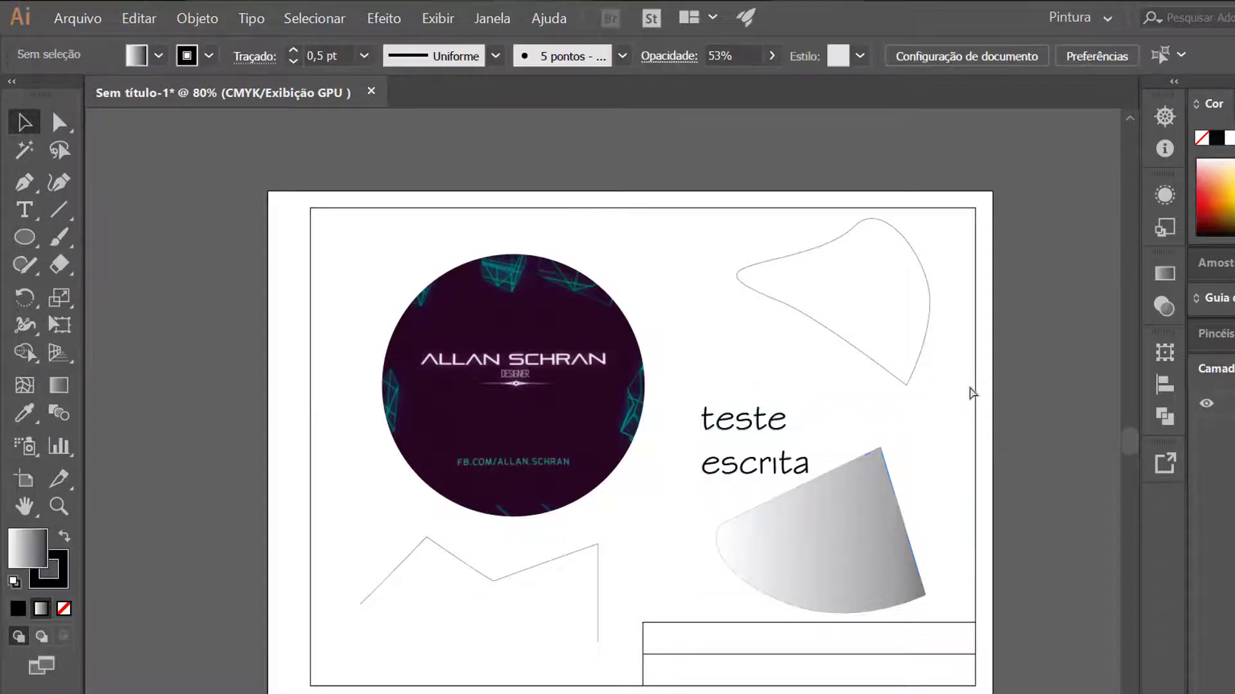
Delete the gradient-filled shape and every remaining segment of the open zigzag path below the circular logo
{"action": "left_click", "coordinate": [900, 496]}
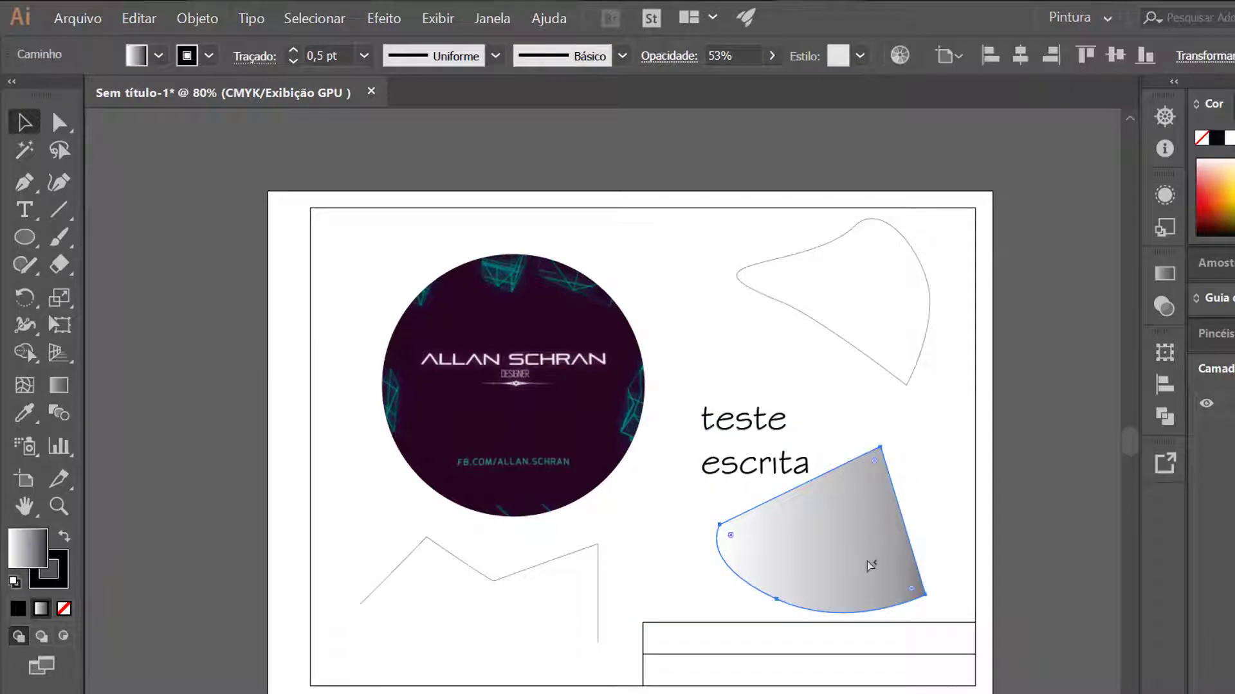
{"action": "key", "text": "Delete"}
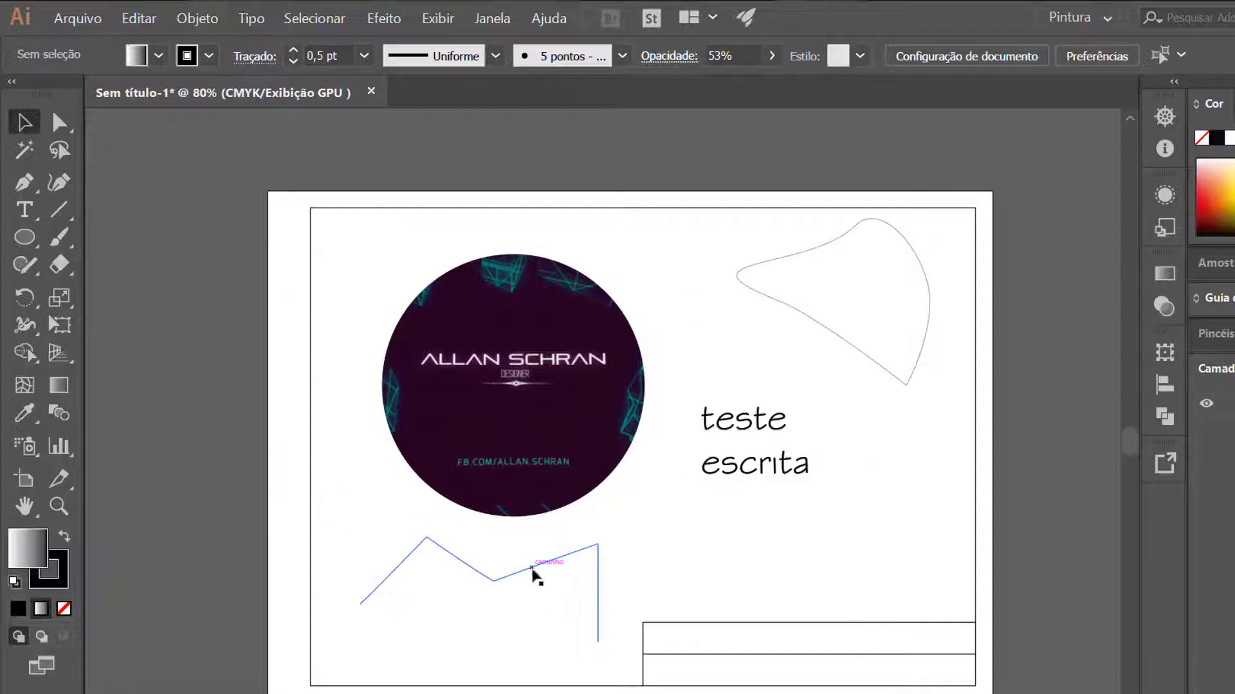
{"action": "left_click", "coordinate": [530, 568]}
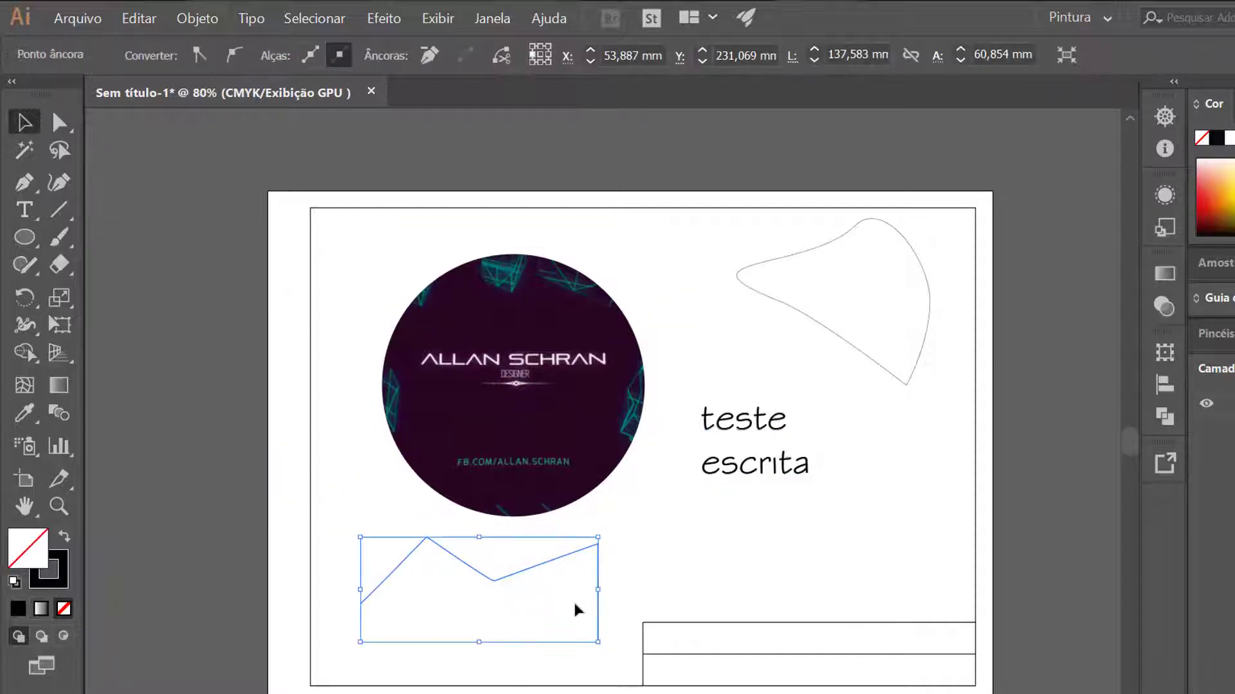
{"action": "key", "text": "Delete"}
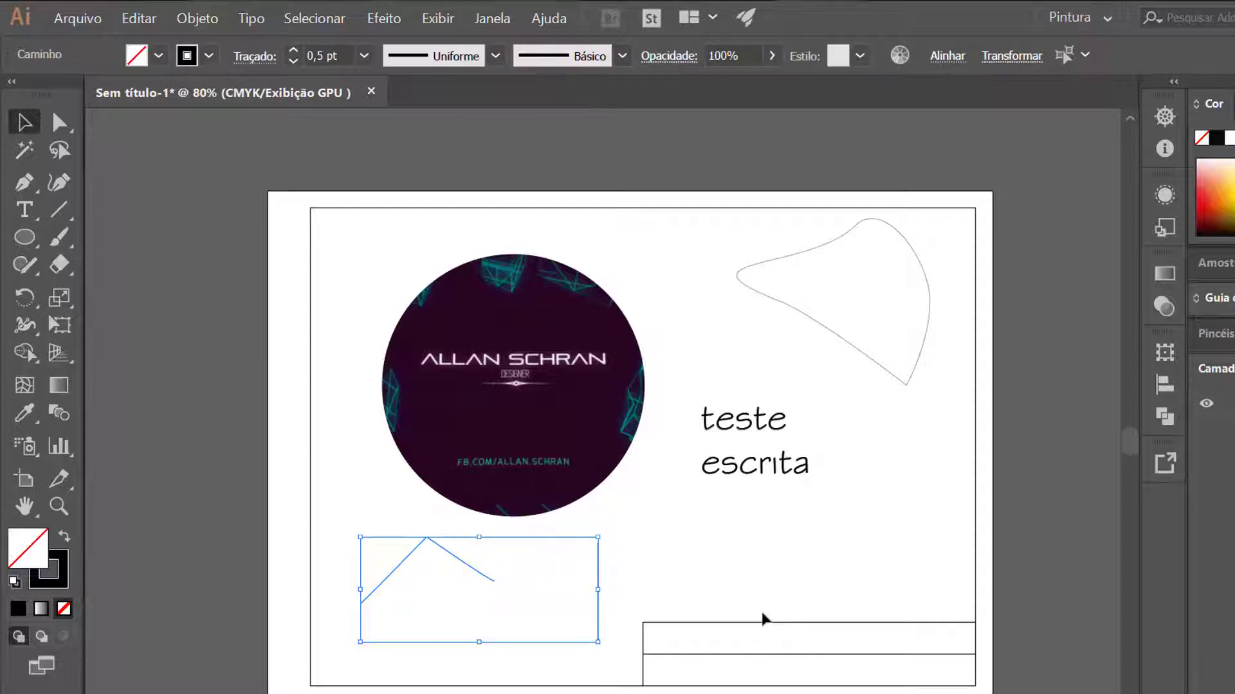
{"action": "left_click_drag", "start_coordinate": [344, 520], "coordinate": [534, 633]}
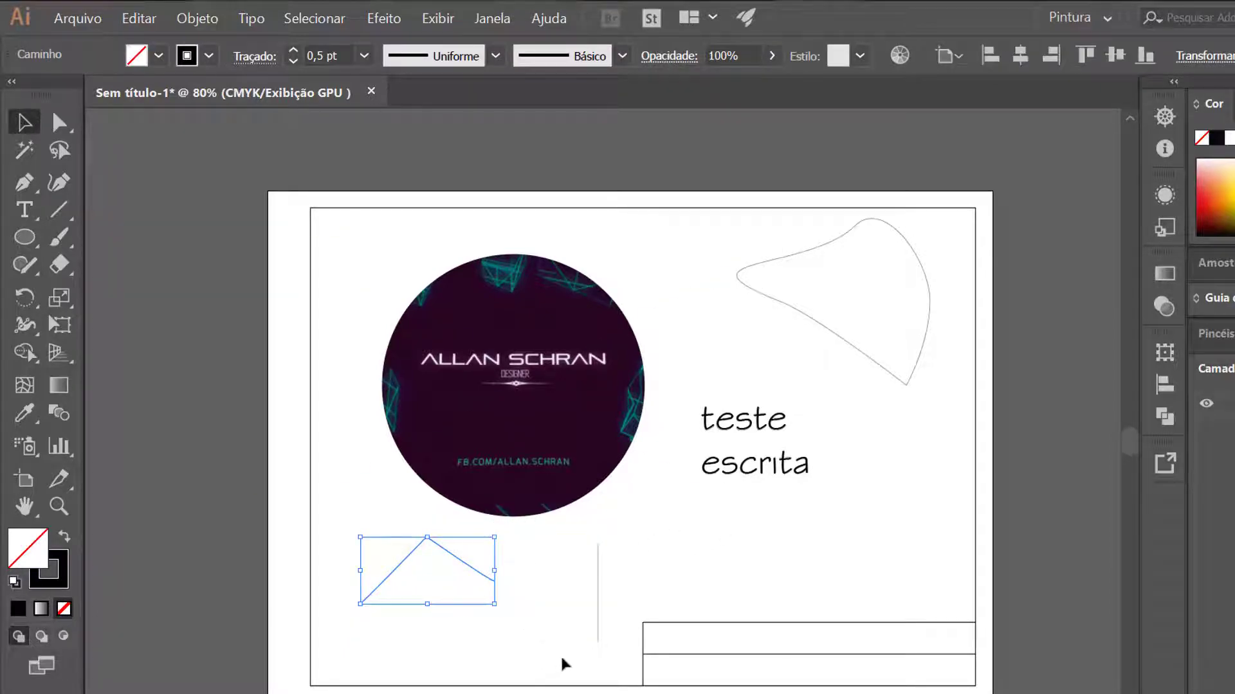
{"action": "key", "text": "Delete"}
{"action": "left_click_drag", "start_coordinate": [622, 647], "coordinate": [632, 663]}
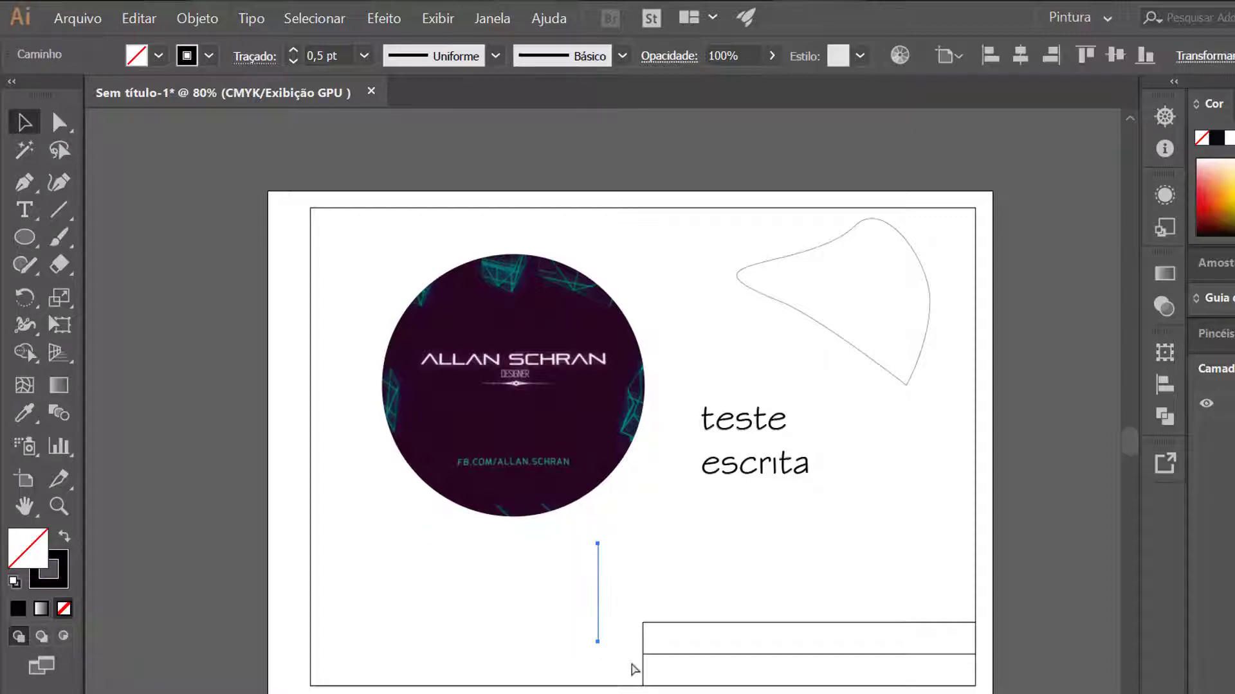
{"action": "key", "text": "Delete"}
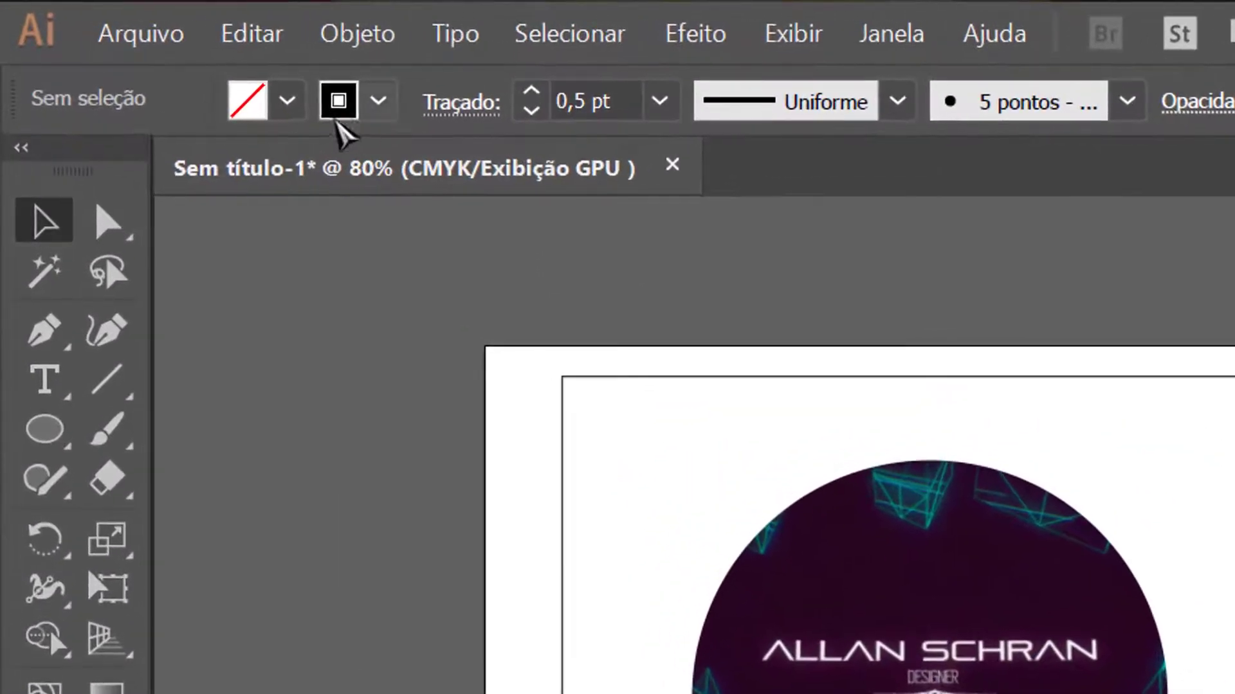
Set the default fill to yellow-green and the stroke to dark green with nothing selected
{"action": "left_click", "coordinate": [231, 80]}
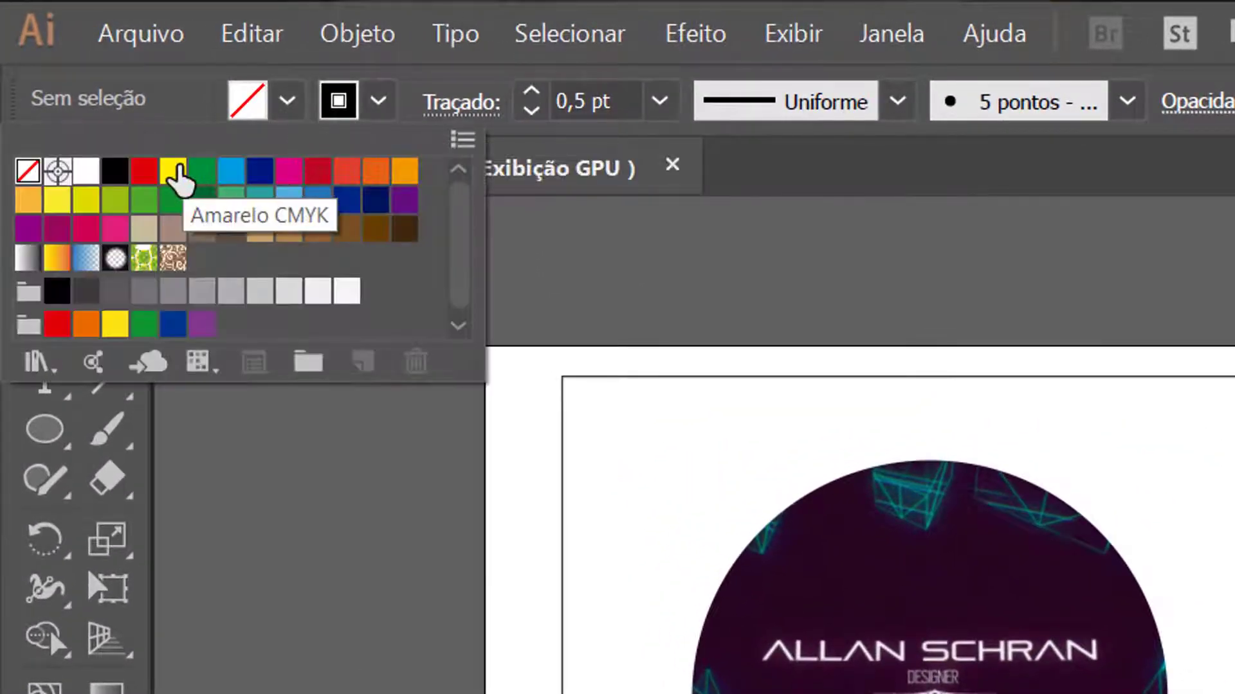
{"action": "left_click", "coordinate": [115, 201]}
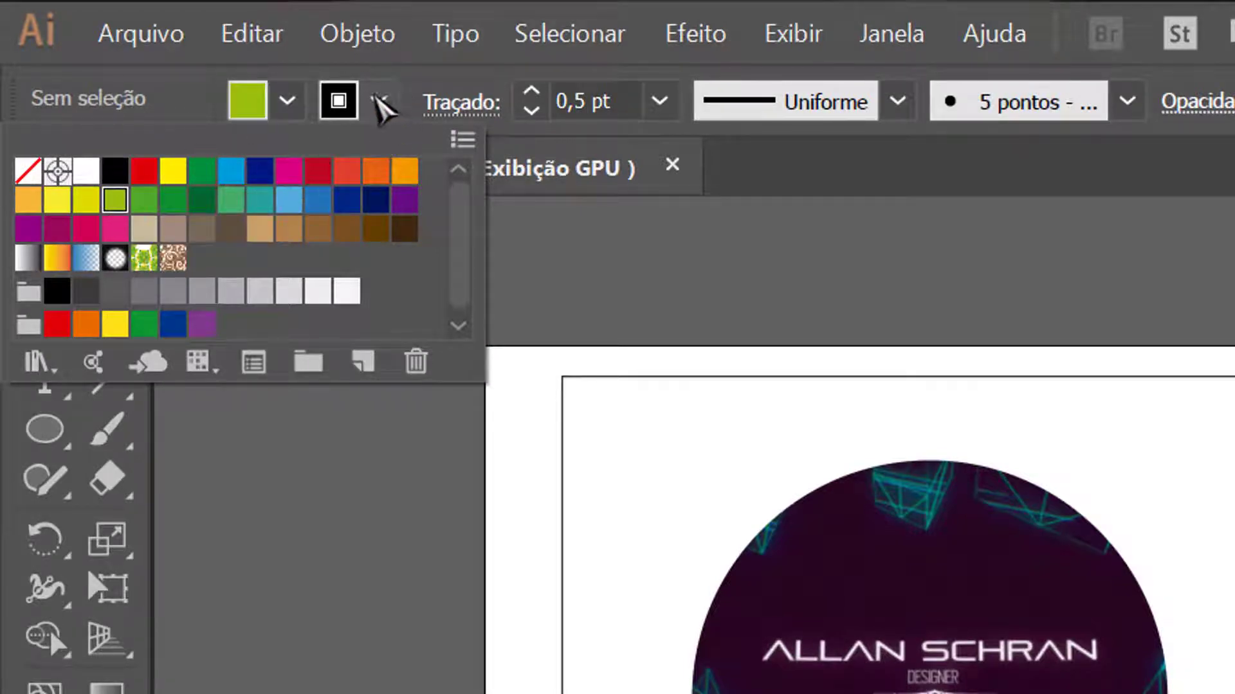
{"action": "left_click", "coordinate": [379, 101]}
{"action": "left_click", "coordinate": [380, 101]}
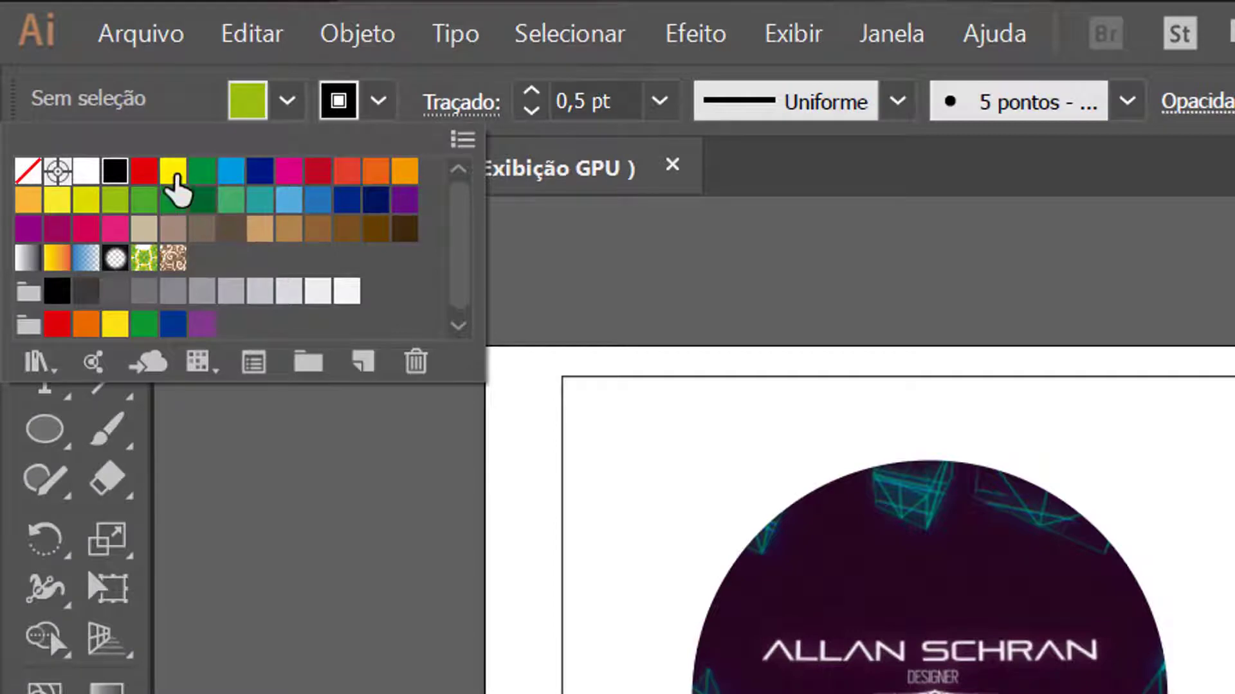
{"action": "left_click", "coordinate": [201, 200]}
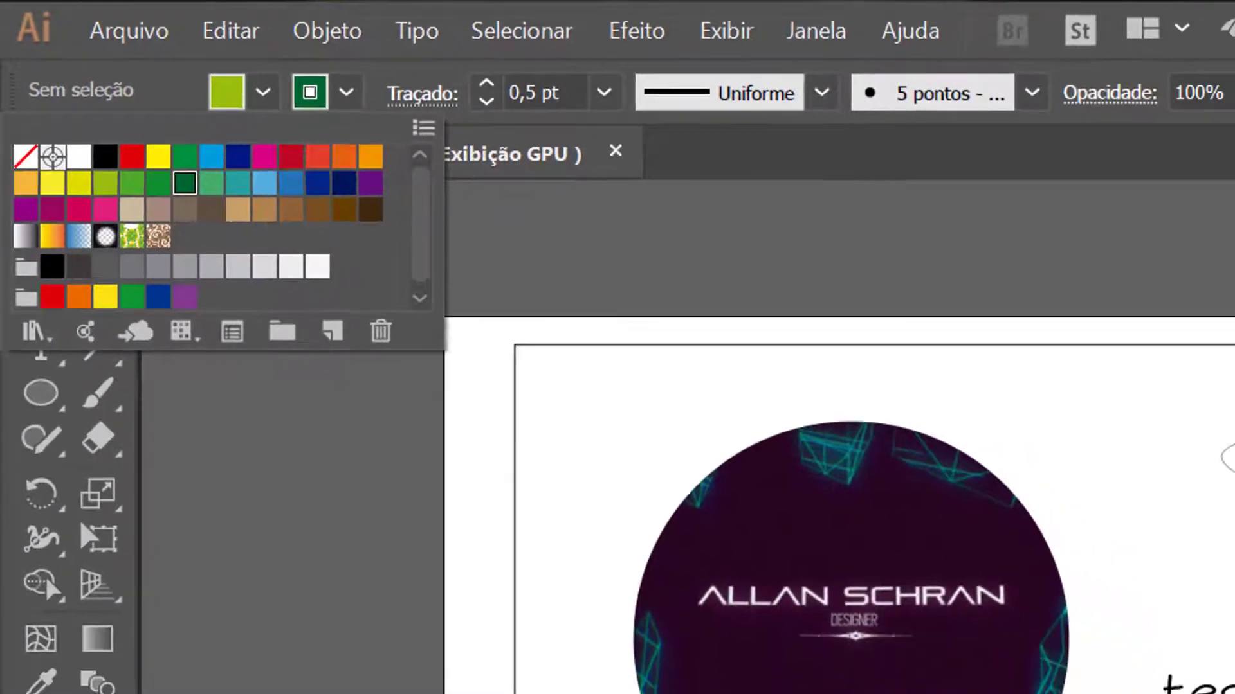
{"action": "left_click", "coordinate": [762, 477]}
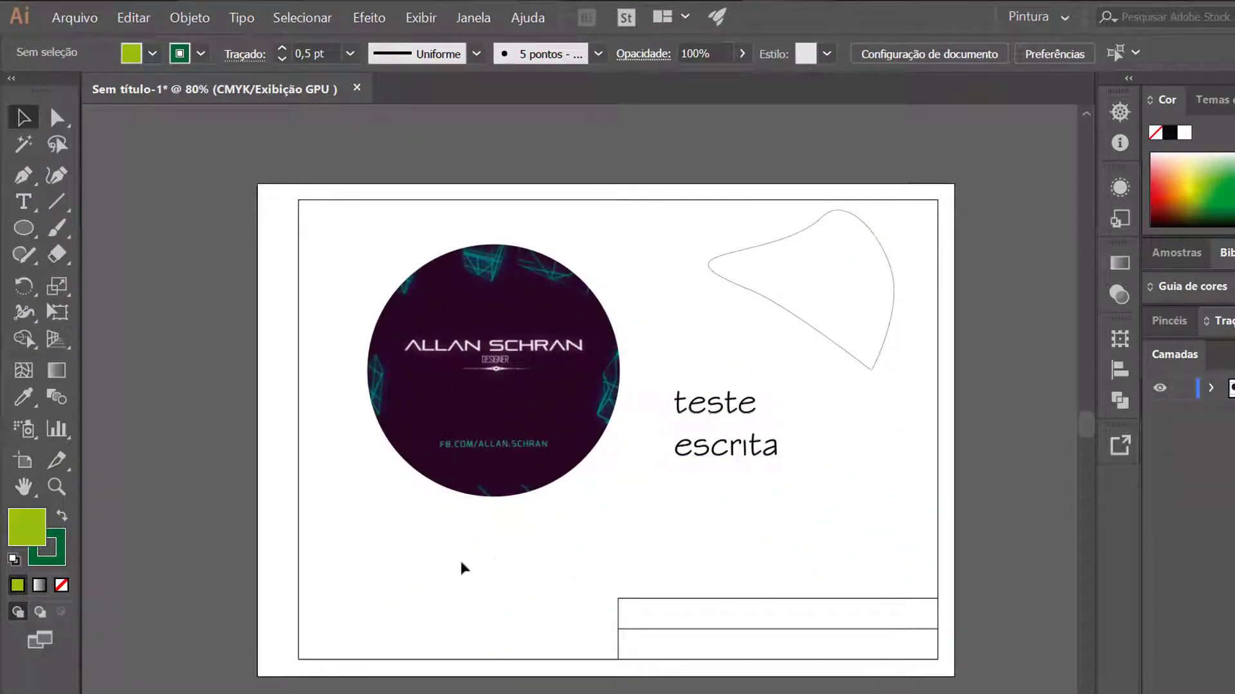
Draw a closed five-point angular shape with the Pen tool between the circular logo and the title block
{"action": "key", "text": "p"}
{"action": "left_click", "coordinate": [536, 558]}
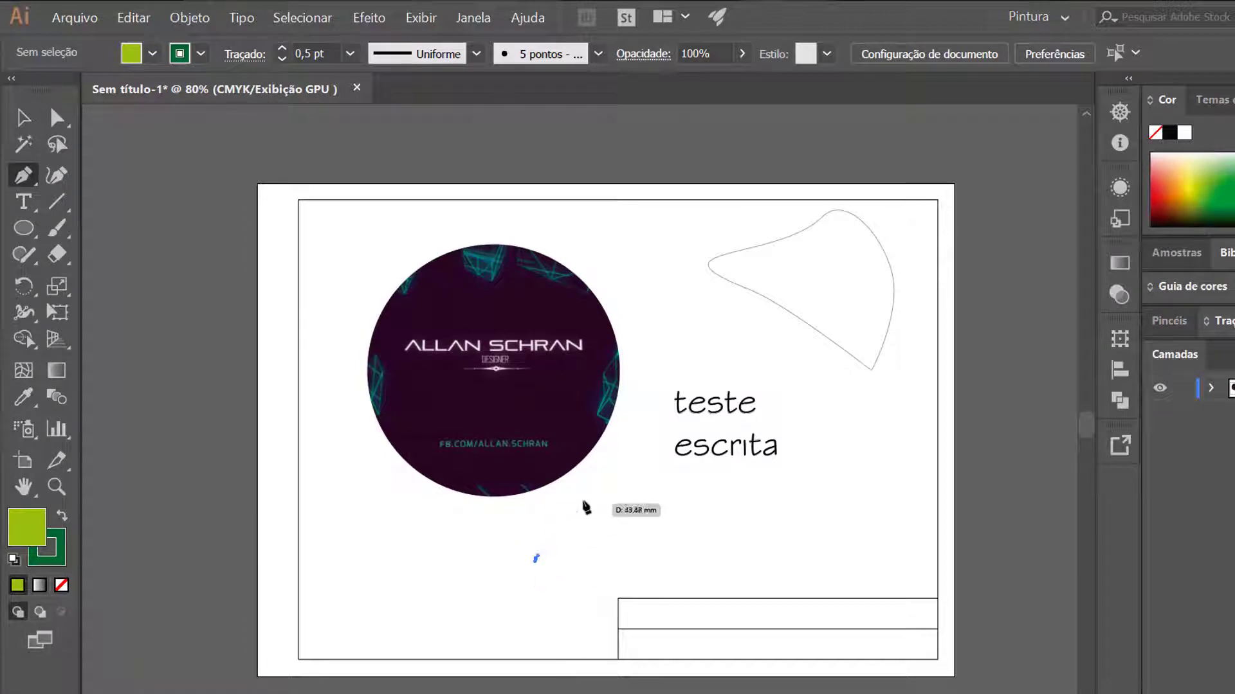
{"action": "left_click", "coordinate": [583, 500]}
{"action": "left_click", "coordinate": [650, 525]}
{"action": "left_click", "coordinate": [707, 480]}
{"action": "left_click", "coordinate": [718, 549]}
{"action": "left_click", "coordinate": [536, 559]}
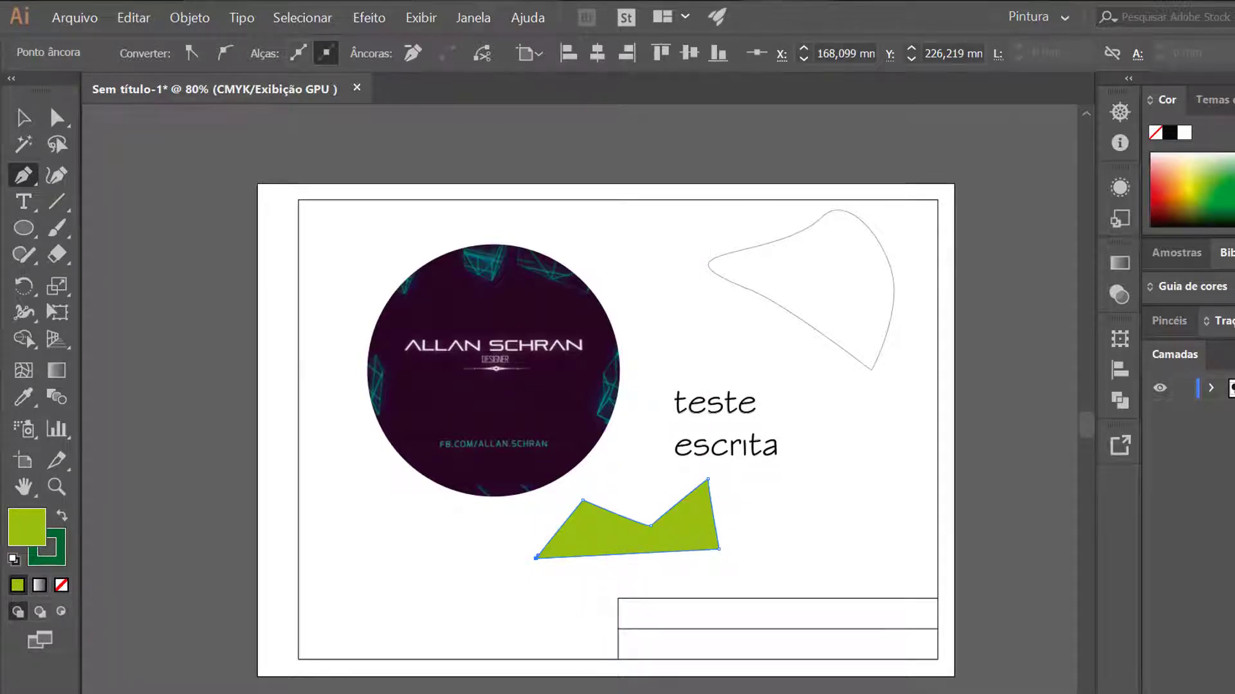
Expand the layer to list its objects, and select the green shape, page frame and linked logo in turn before clearing the selection
{"action": "left_click", "coordinate": [1211, 388]}
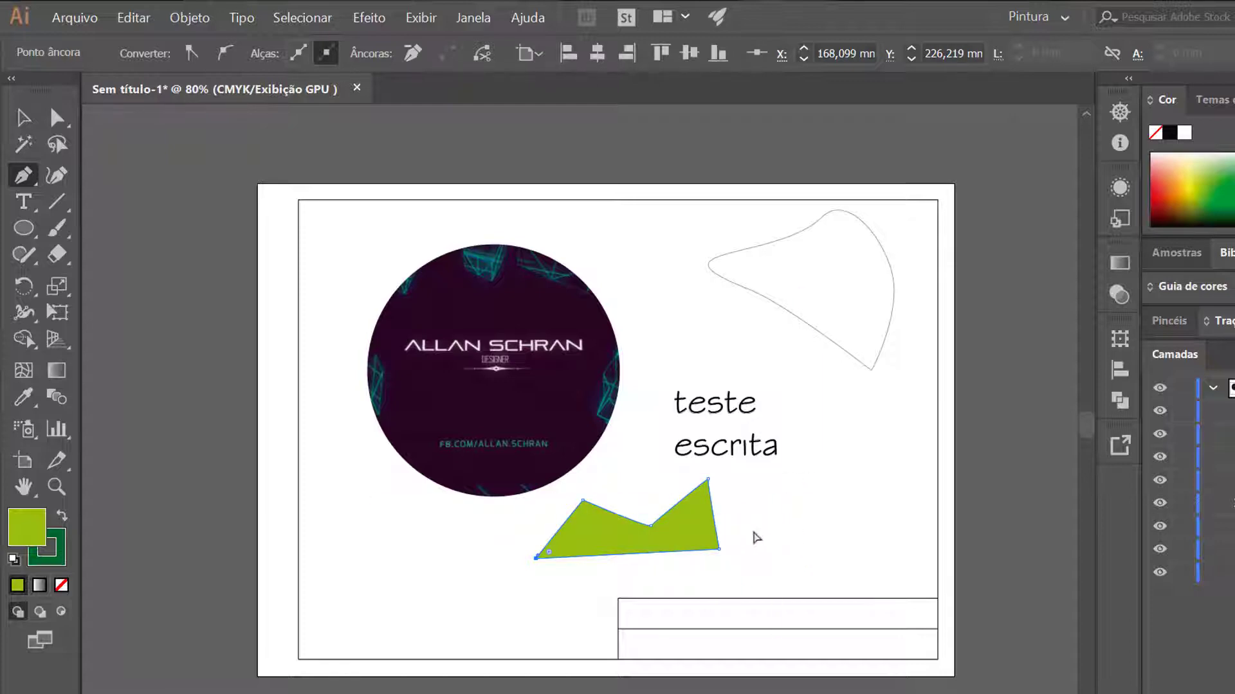
{"action": "left_click", "coordinate": [684, 496], "text": "ctrl"}
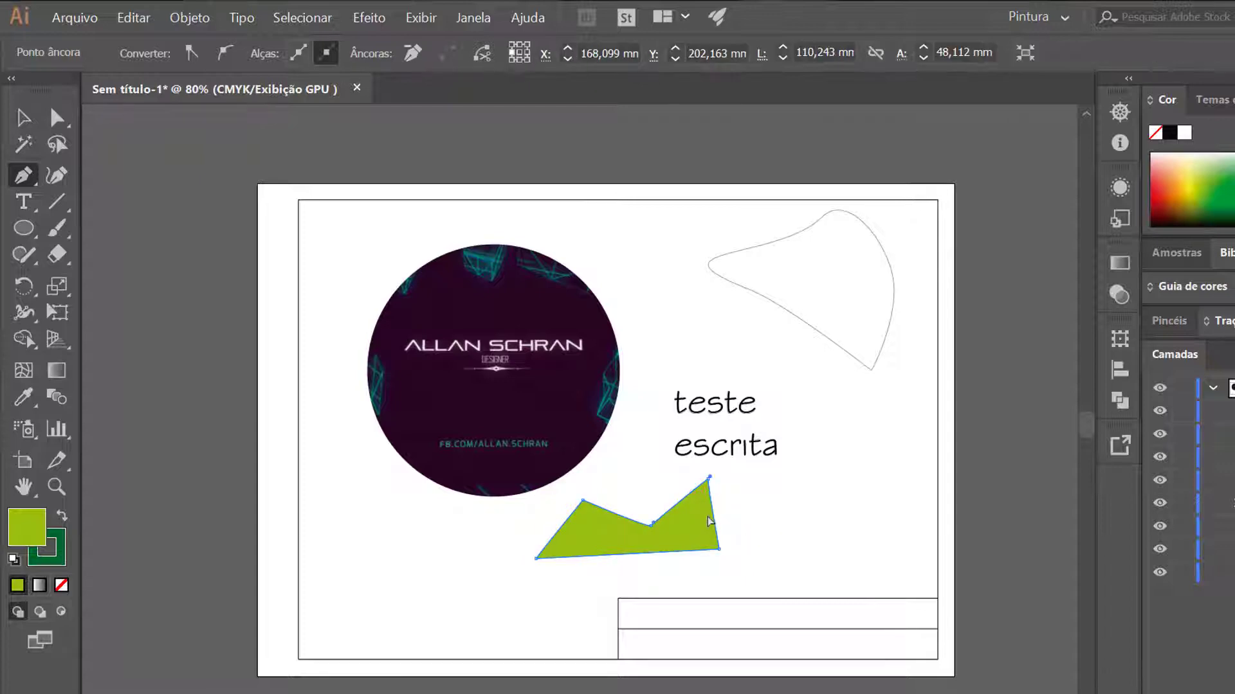
{"action": "left_click", "coordinate": [719, 522], "text": "ctrl"}
{"action": "left_click", "coordinate": [715, 529], "text": "ctrl"}
{"action": "left_click", "coordinate": [518, 201], "text": "ctrl"}
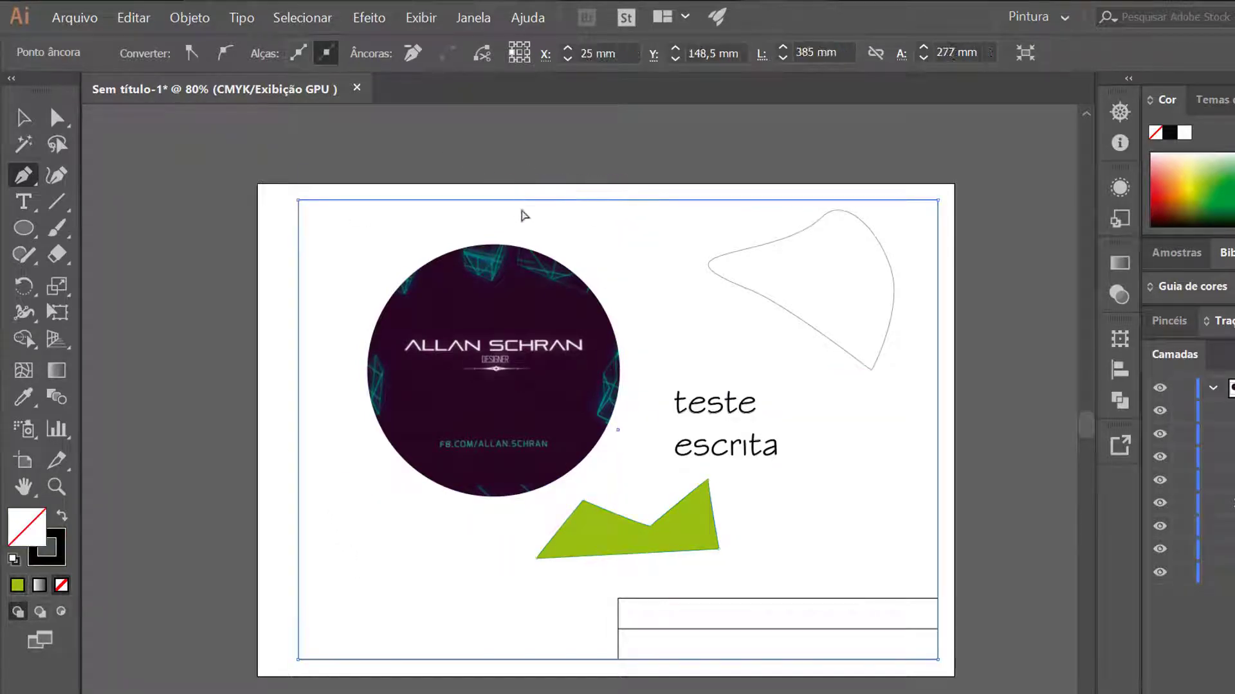
{"action": "left_click", "coordinate": [536, 315], "text": "ctrl"}
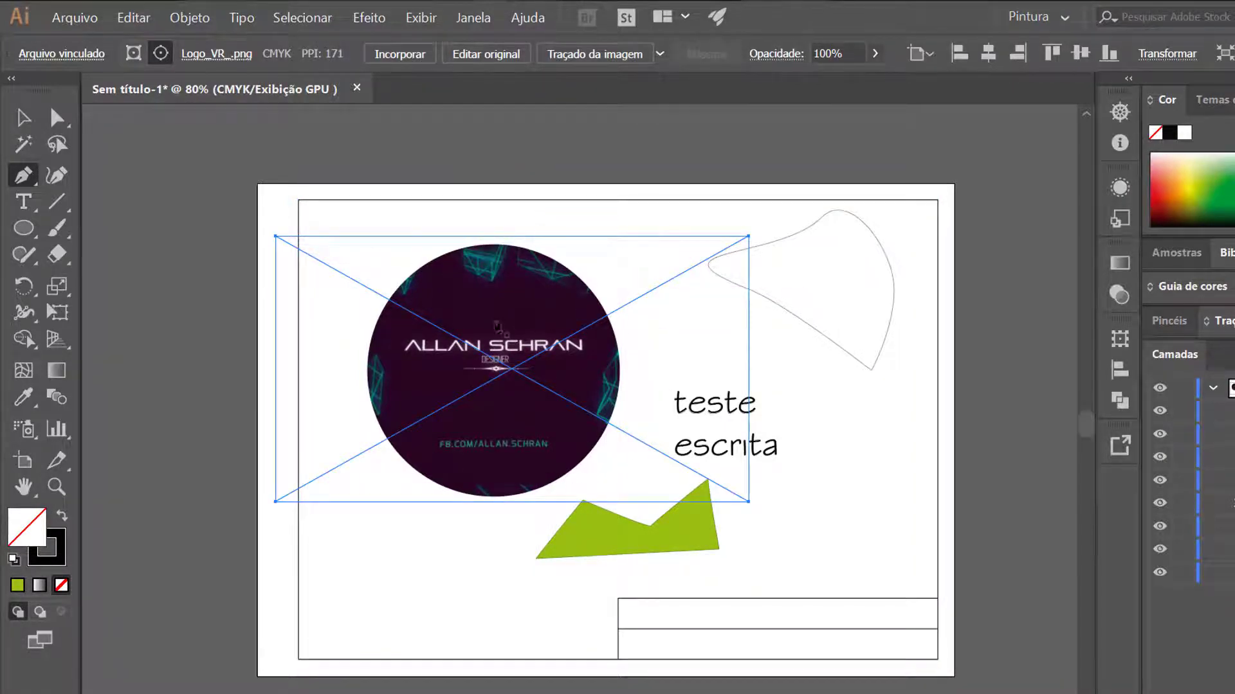
{"action": "left_click", "coordinate": [587, 140], "text": "ctrl"}
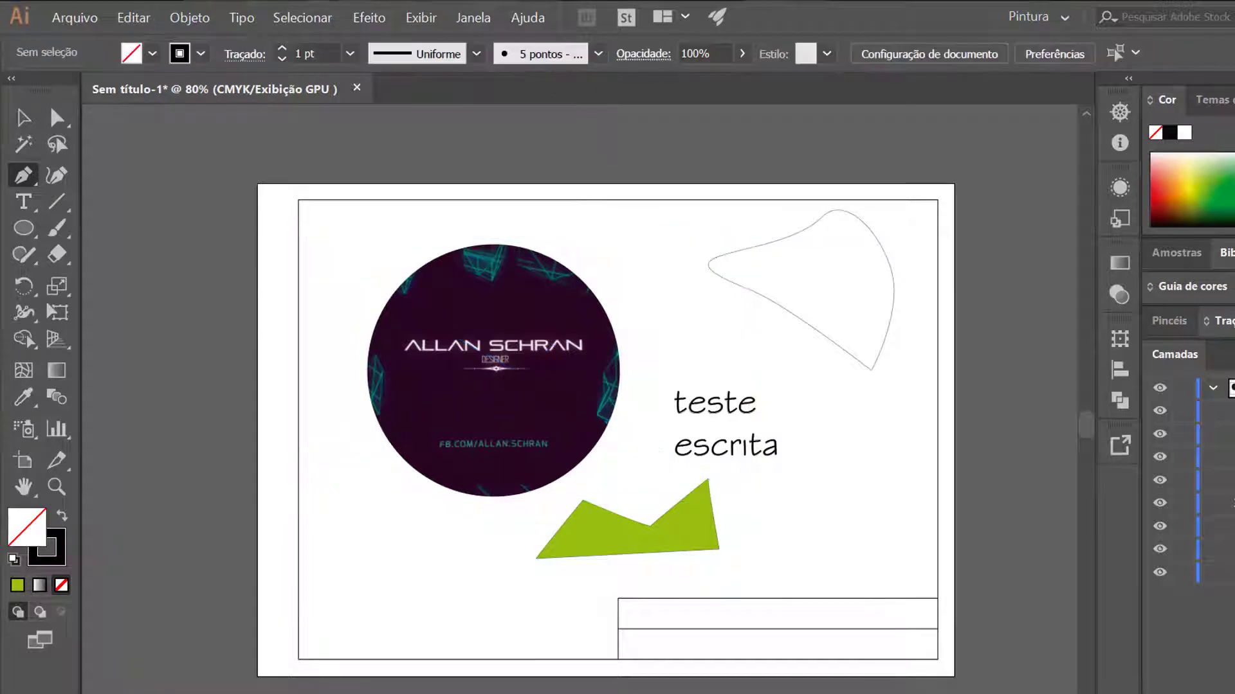
Switch to File Explorer and open the linked image Logo_VR_.png from the Aulas_Gravadas folder
{"action": "mouse_move", "coordinate": [222, 1]}
{"action": "left_click", "coordinate": [297, 57]}
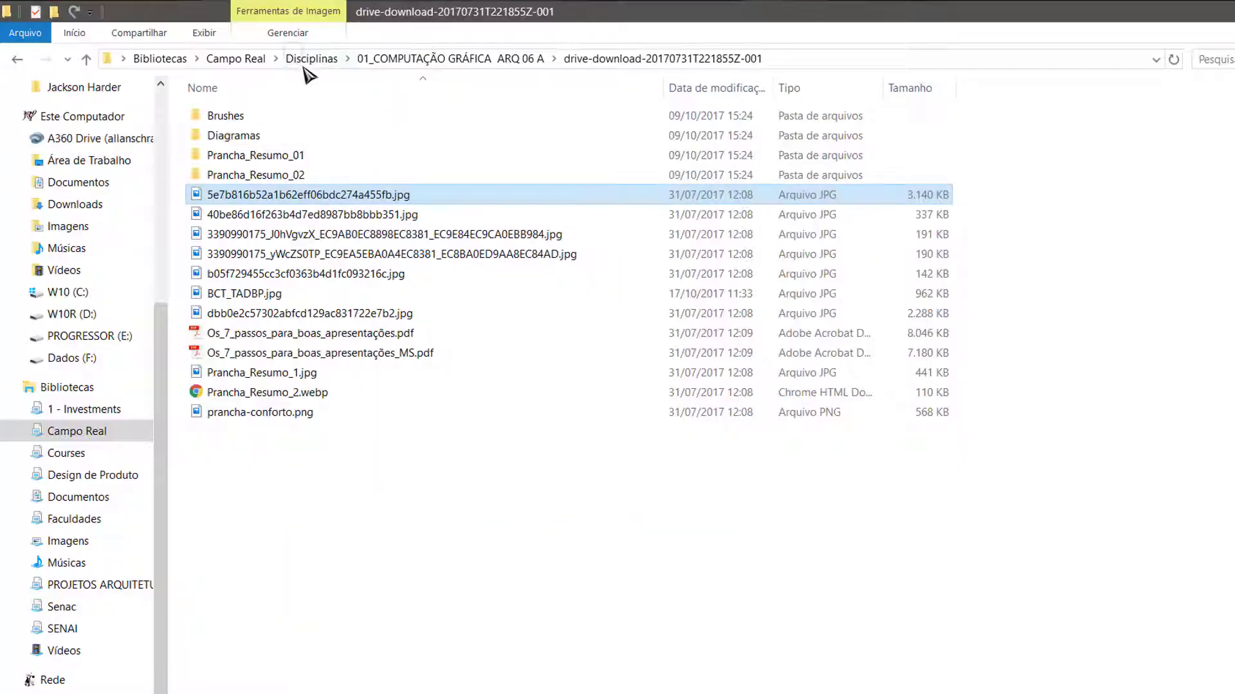
{"action": "left_click", "coordinate": [229, 1]}
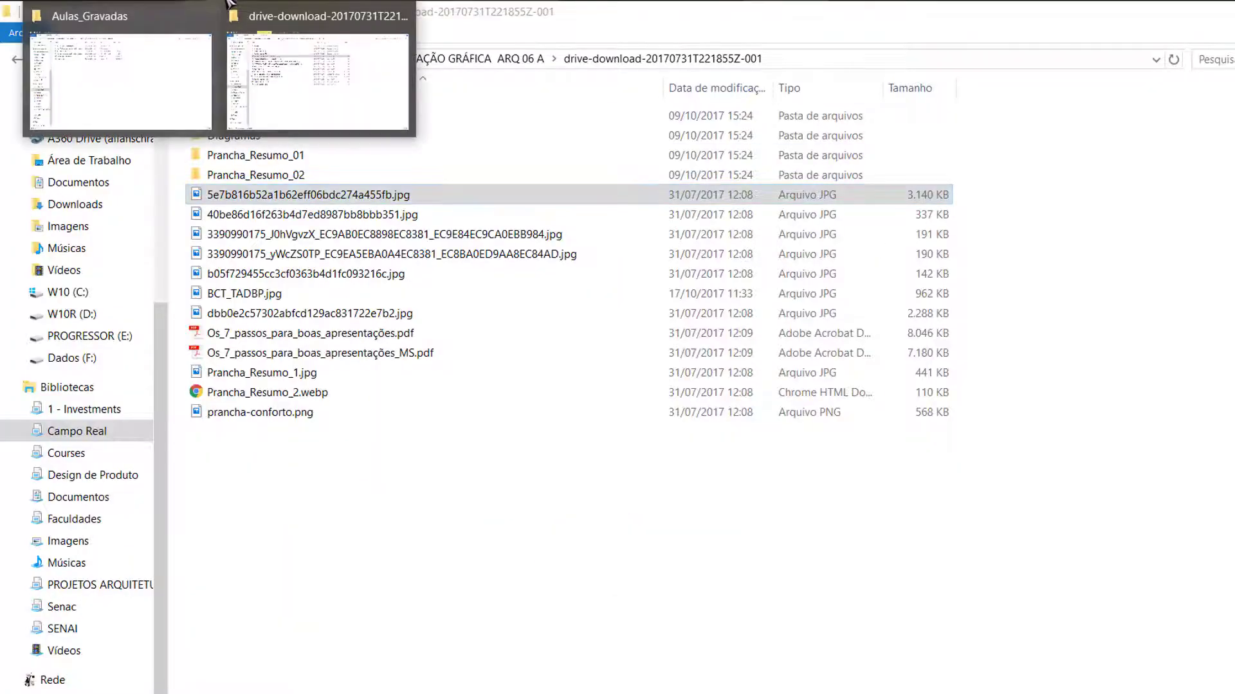
{"action": "left_click", "coordinate": [183, 62]}
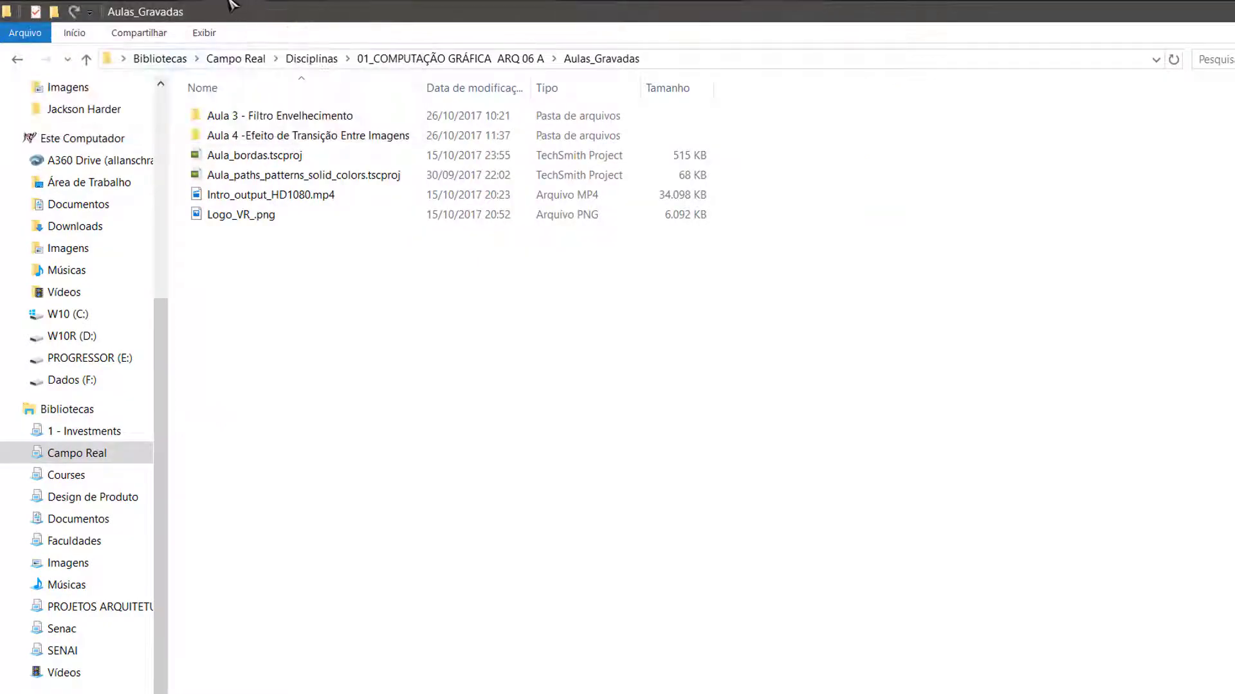
{"action": "double_click", "coordinate": [270, 218]}
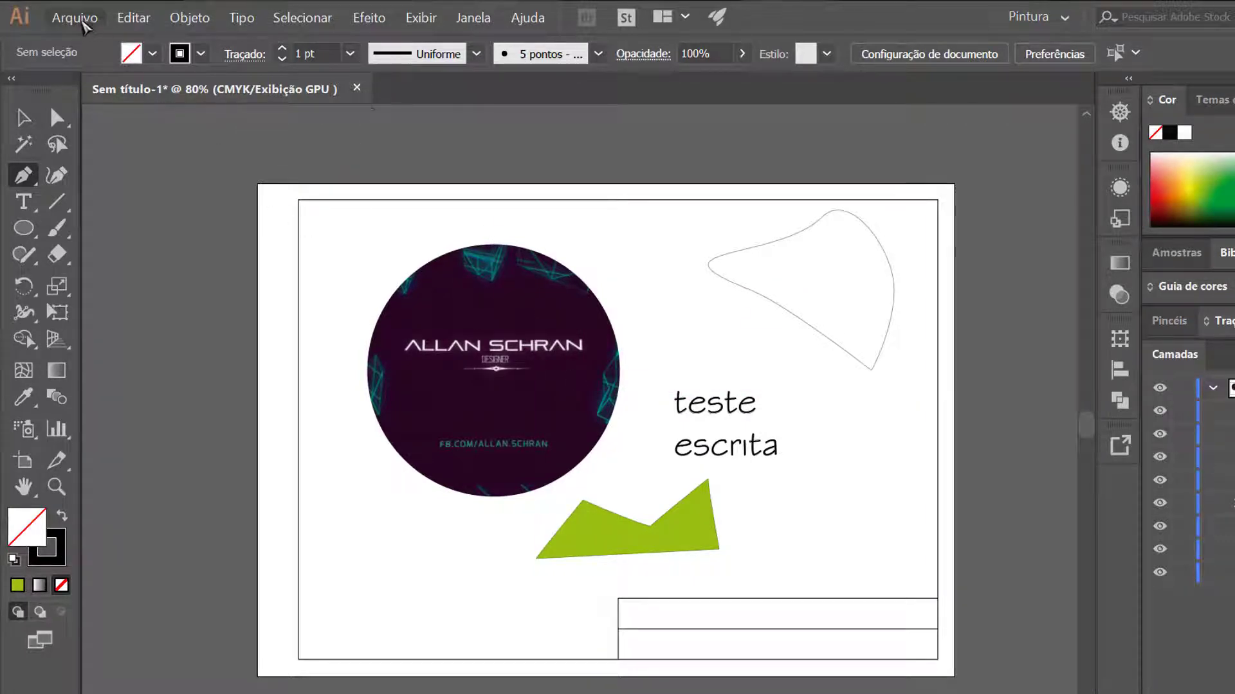
{"action": "left_click", "coordinate": [80, 19]}
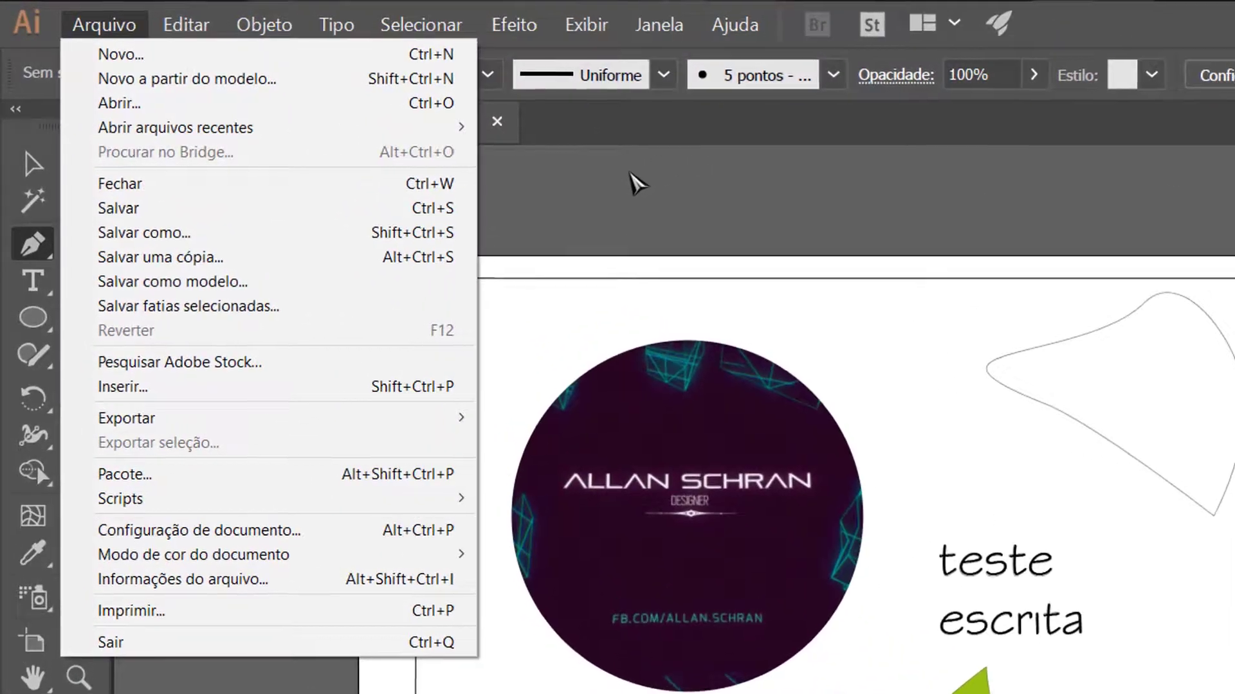
{"action": "left_click", "coordinate": [454, 125]}
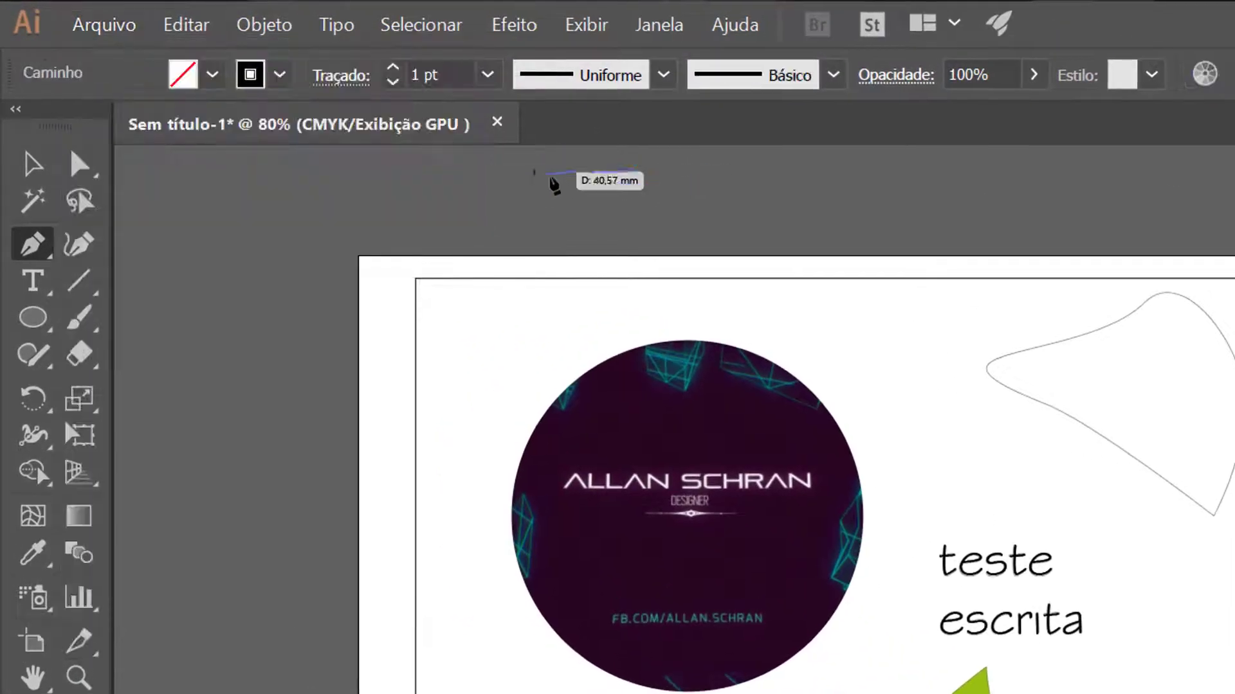
{"action": "key", "text": "Escape"}
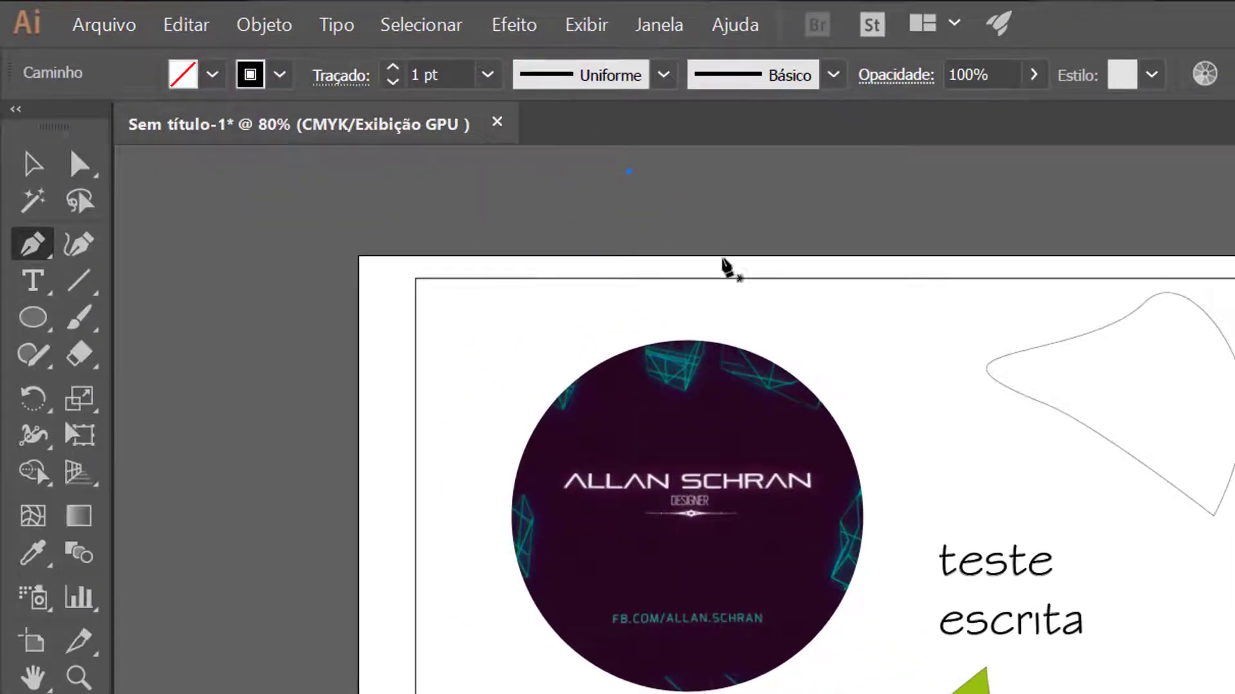
{"action": "key", "text": "ctrl+z"}
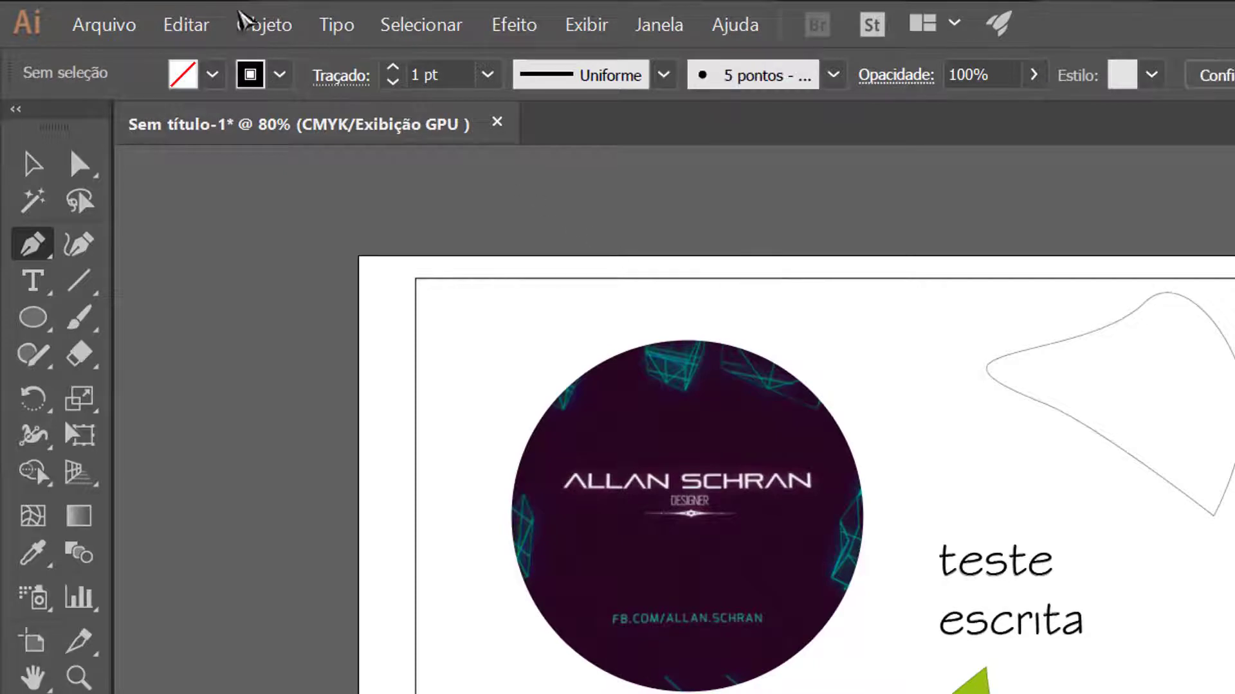
Start a new document and review the blank presets for mobile devices, web and print
{"action": "left_click", "coordinate": [122, 29]}
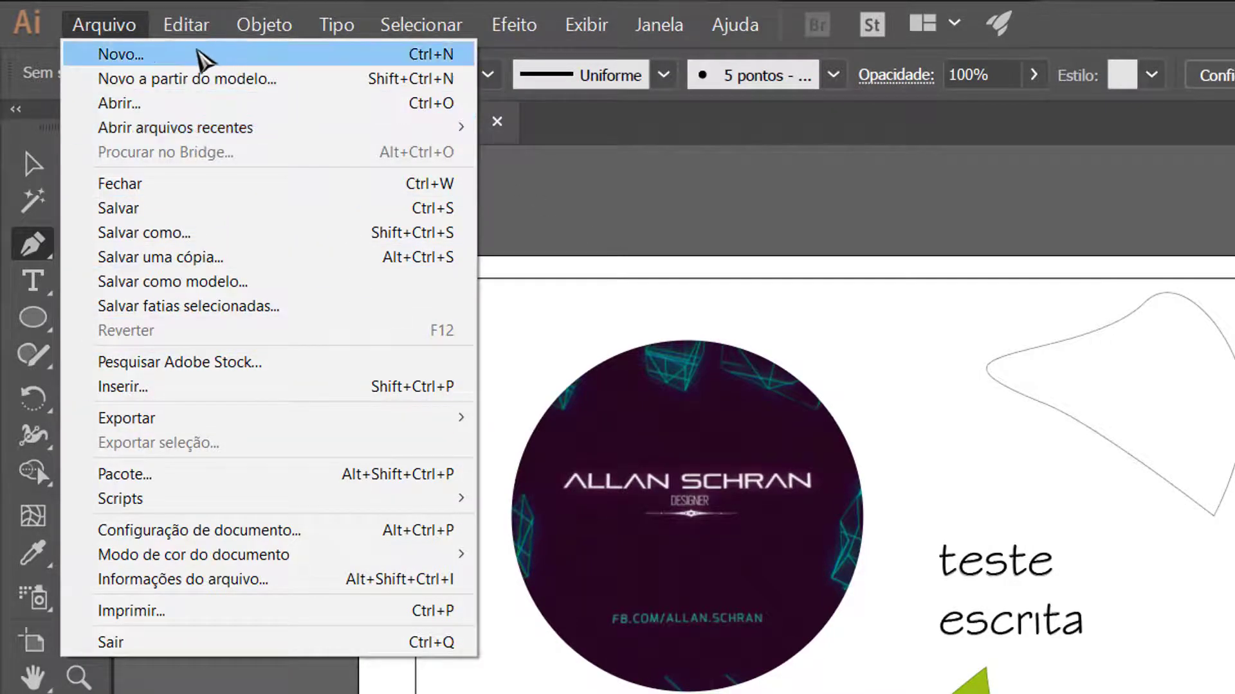
{"action": "left_click", "coordinate": [202, 56]}
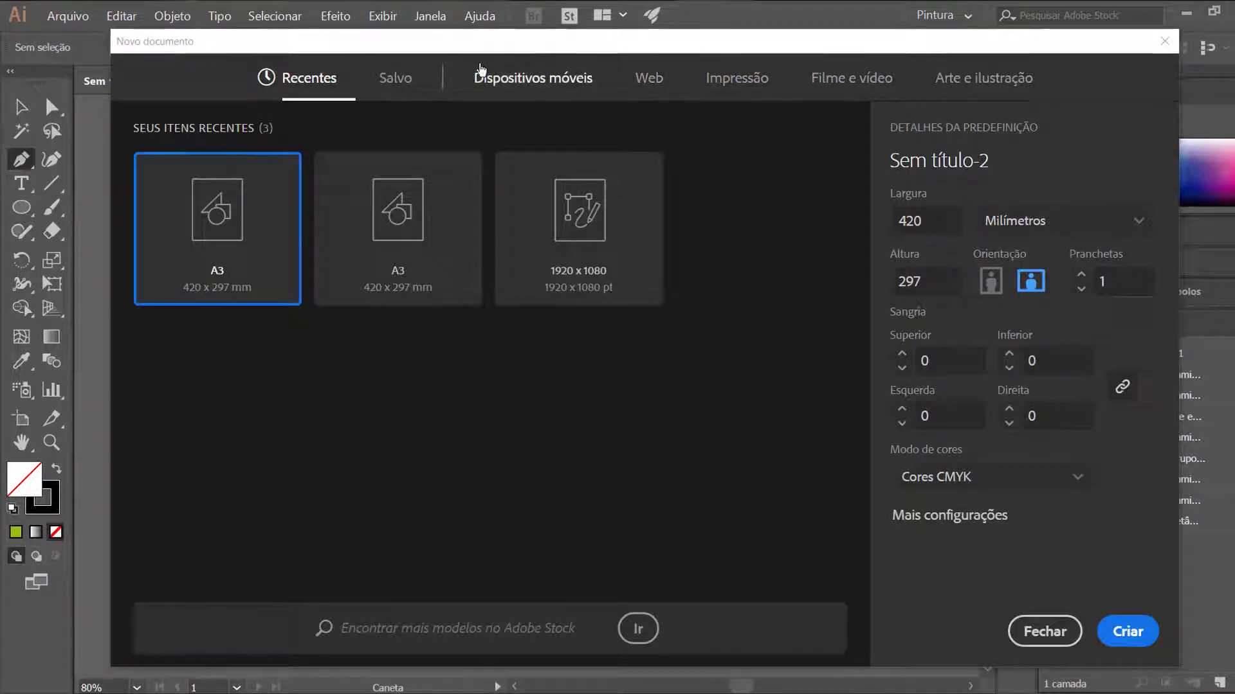
{"action": "left_click", "coordinate": [578, 77]}
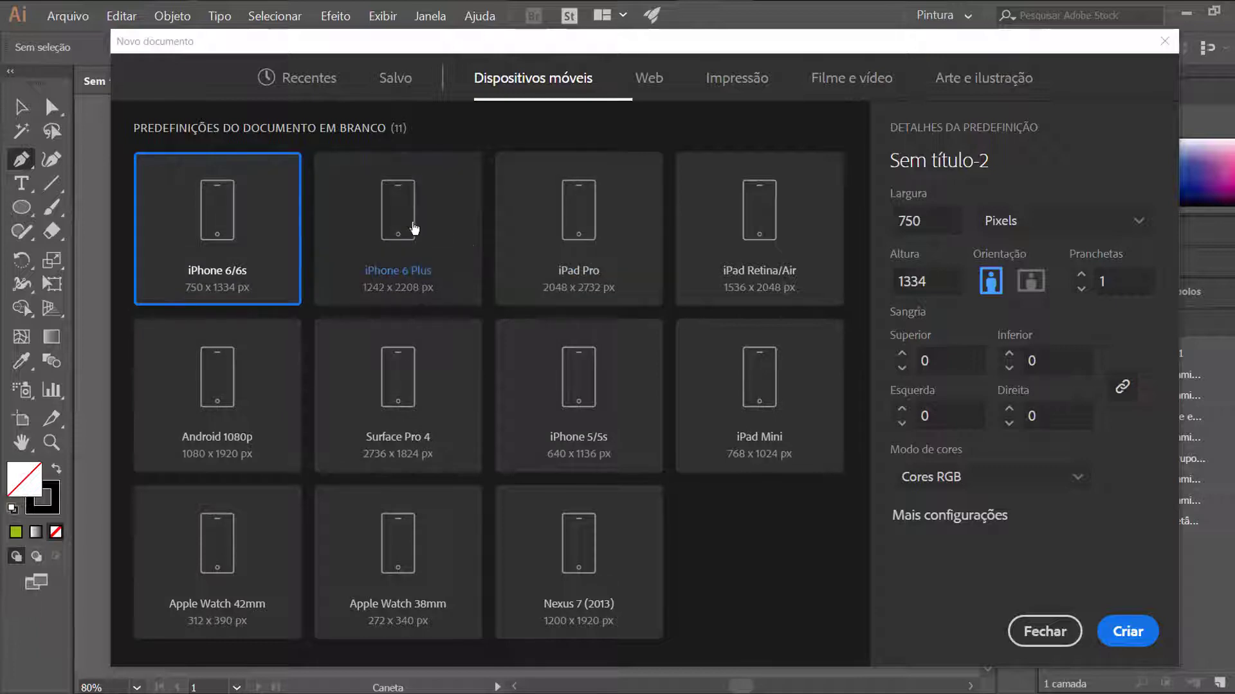
{"action": "left_click", "coordinate": [648, 79]}
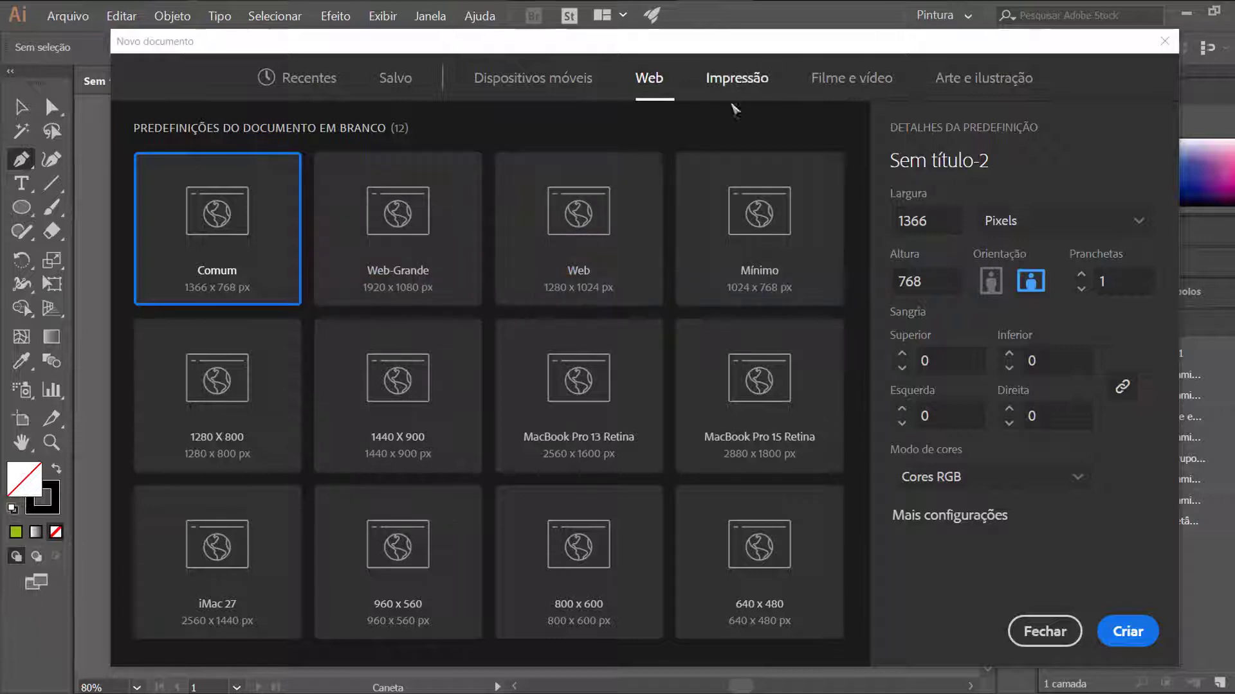
{"action": "left_click", "coordinate": [759, 95]}
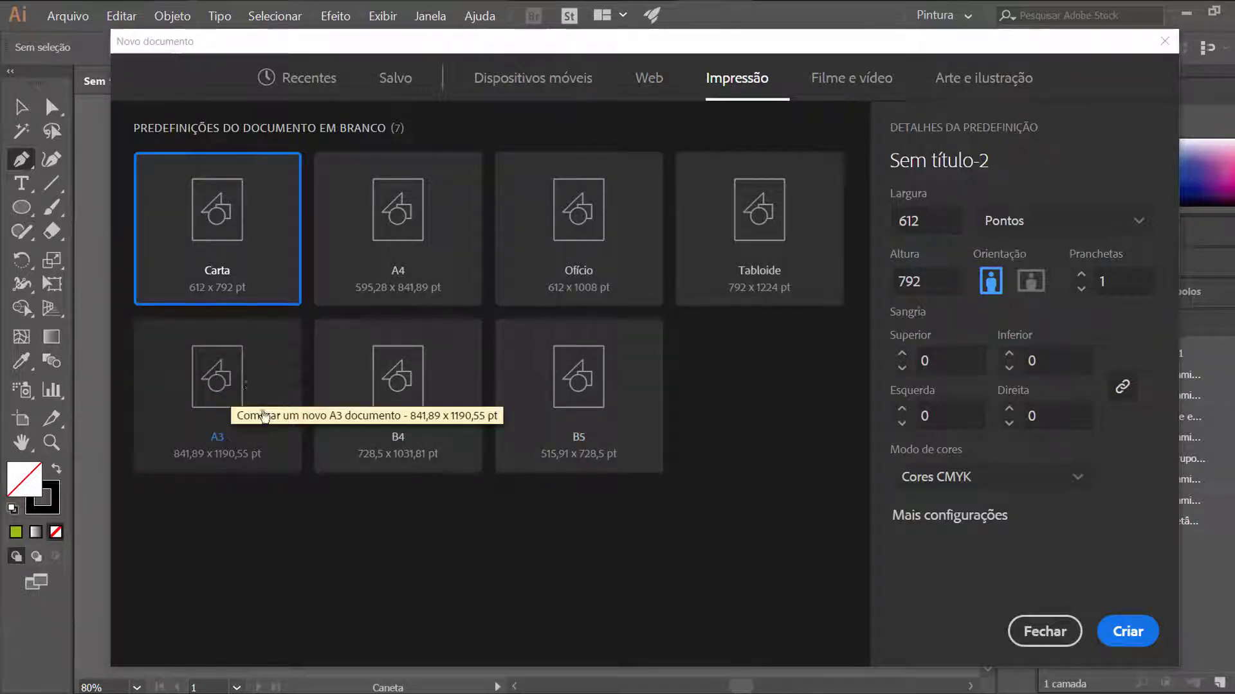
Choose the A3 print preset for the new document and set its units to millimetres
{"action": "left_click", "coordinate": [260, 410]}
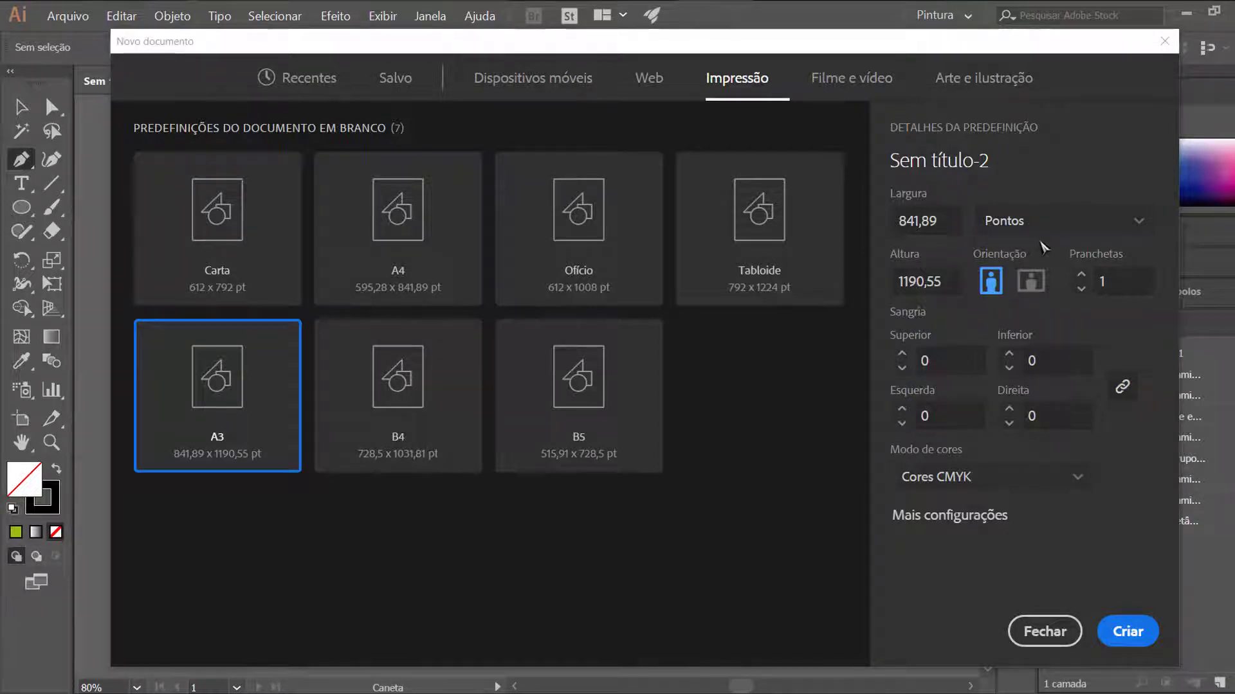
{"action": "left_click", "coordinate": [1026, 222]}
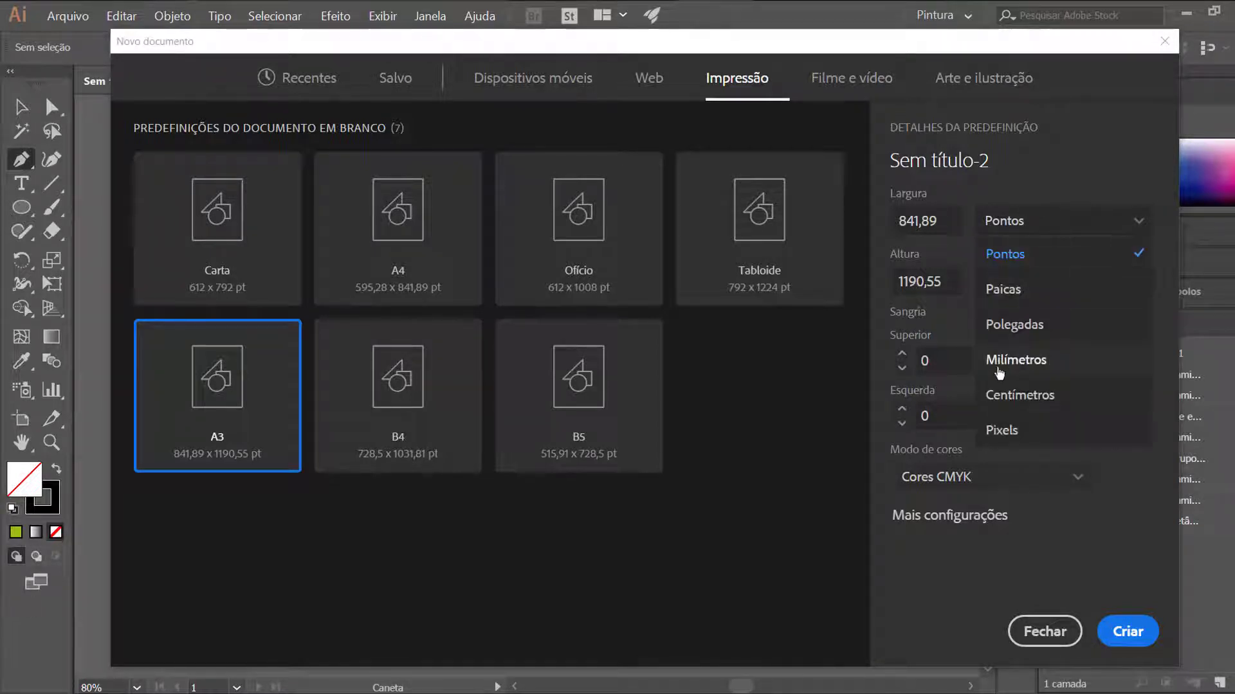
{"action": "left_click", "coordinate": [1014, 363]}
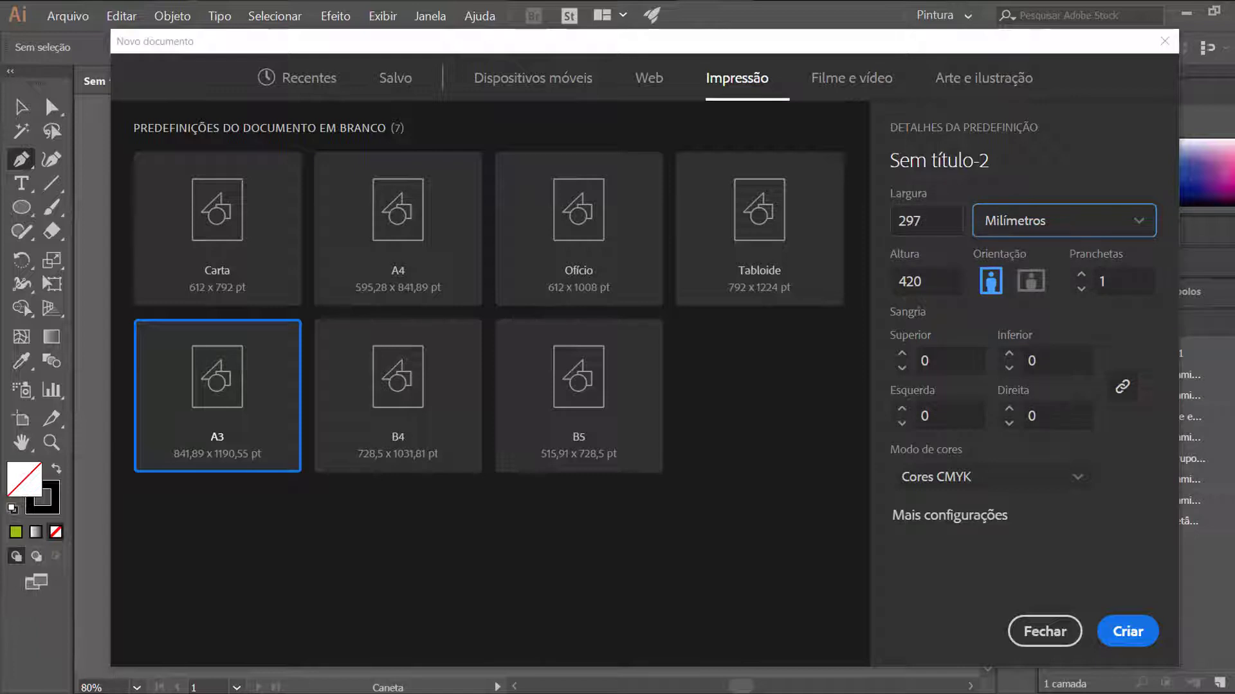
Set the new document's width to 420 mm
{"action": "left_click_drag", "start_coordinate": [938, 223], "coordinate": [885, 229]}
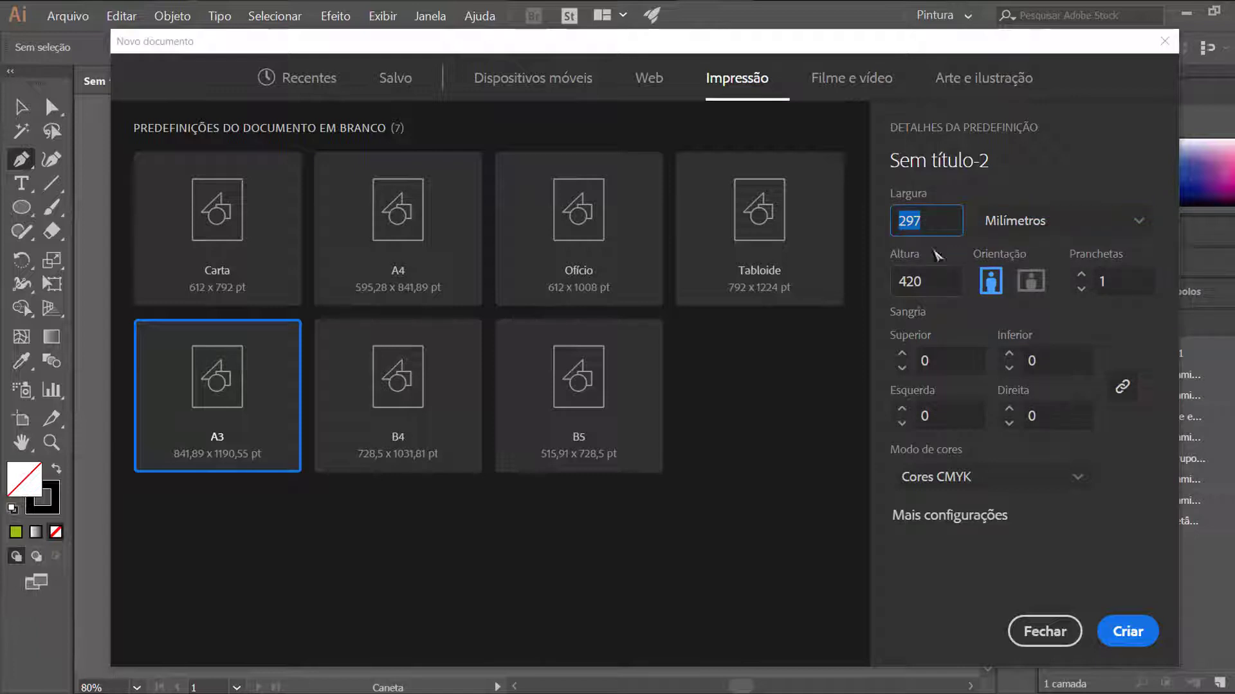
{"action": "left_click", "coordinate": [926, 221]}
{"action": "key", "text": "Tab"}
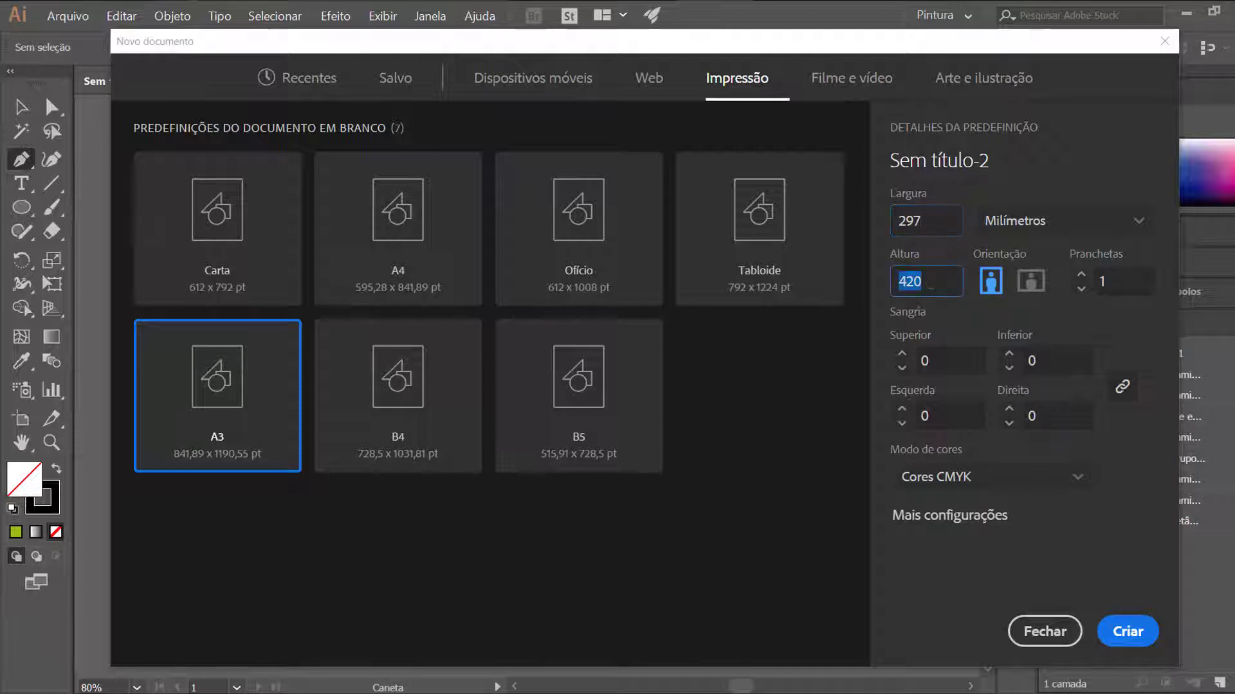
{"action": "key", "text": "shift+Tab"}
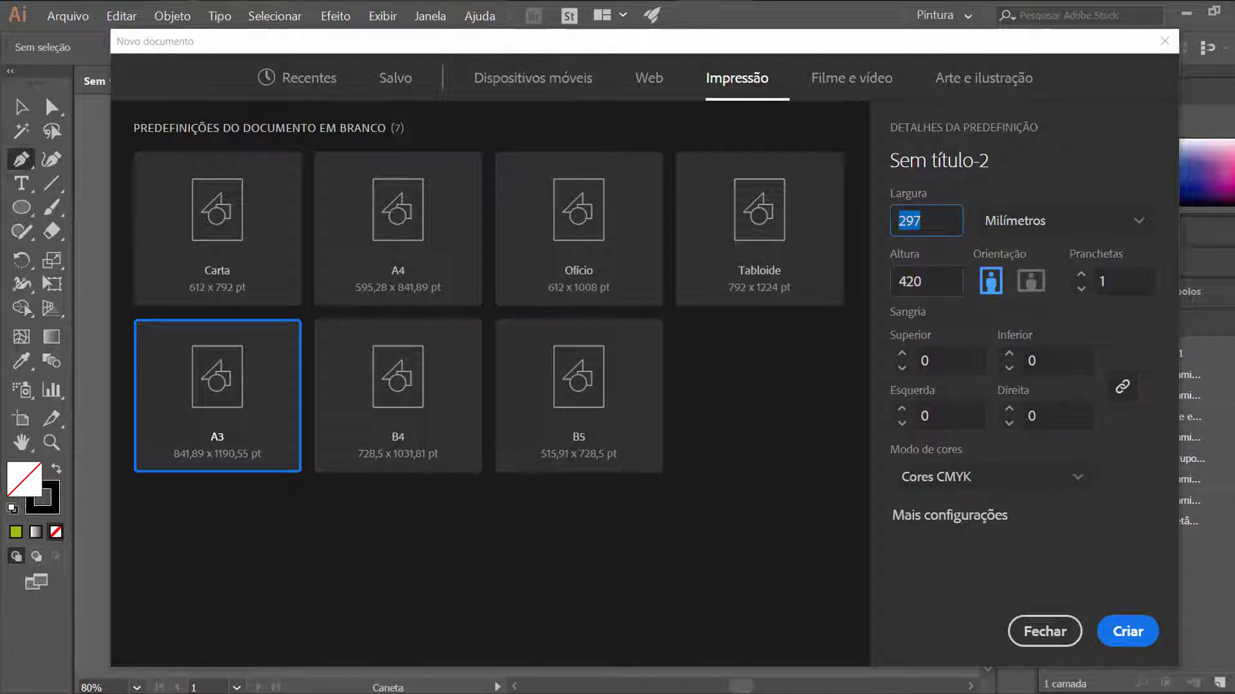
{"action": "key", "text": "Tab"}
{"action": "key", "text": "shift+Tab"}
{"action": "key", "text": "Tab"}
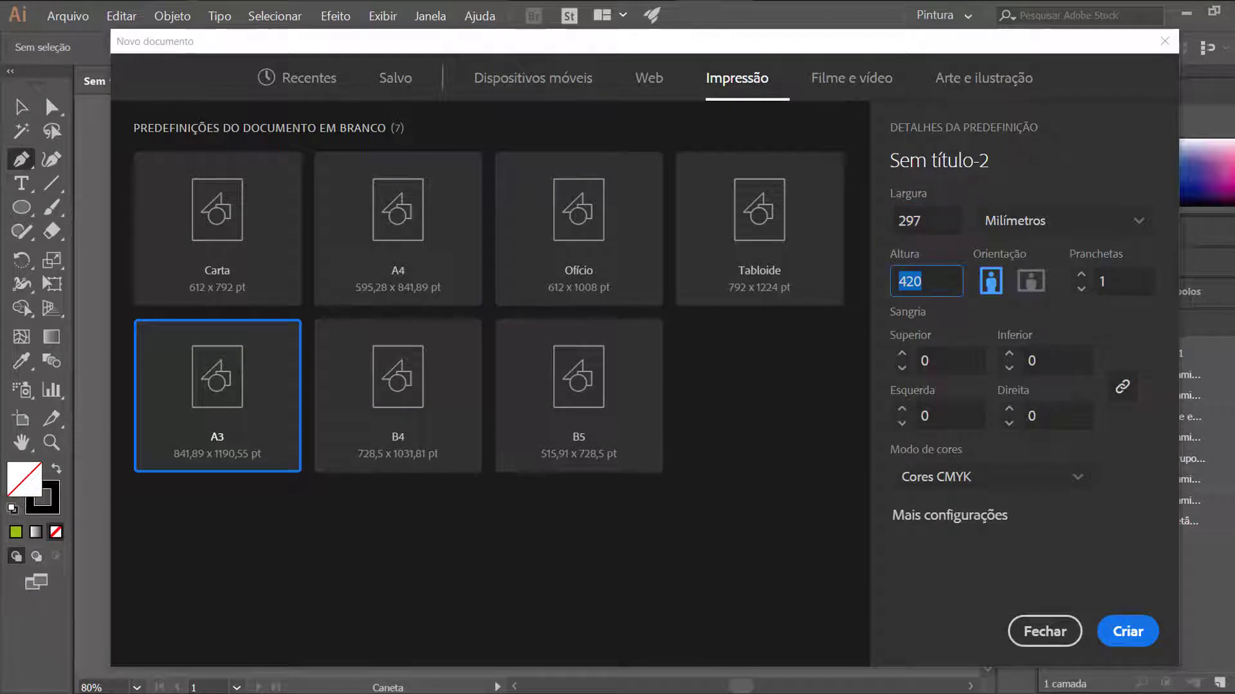
{"action": "key", "text": "shift+Tab"}
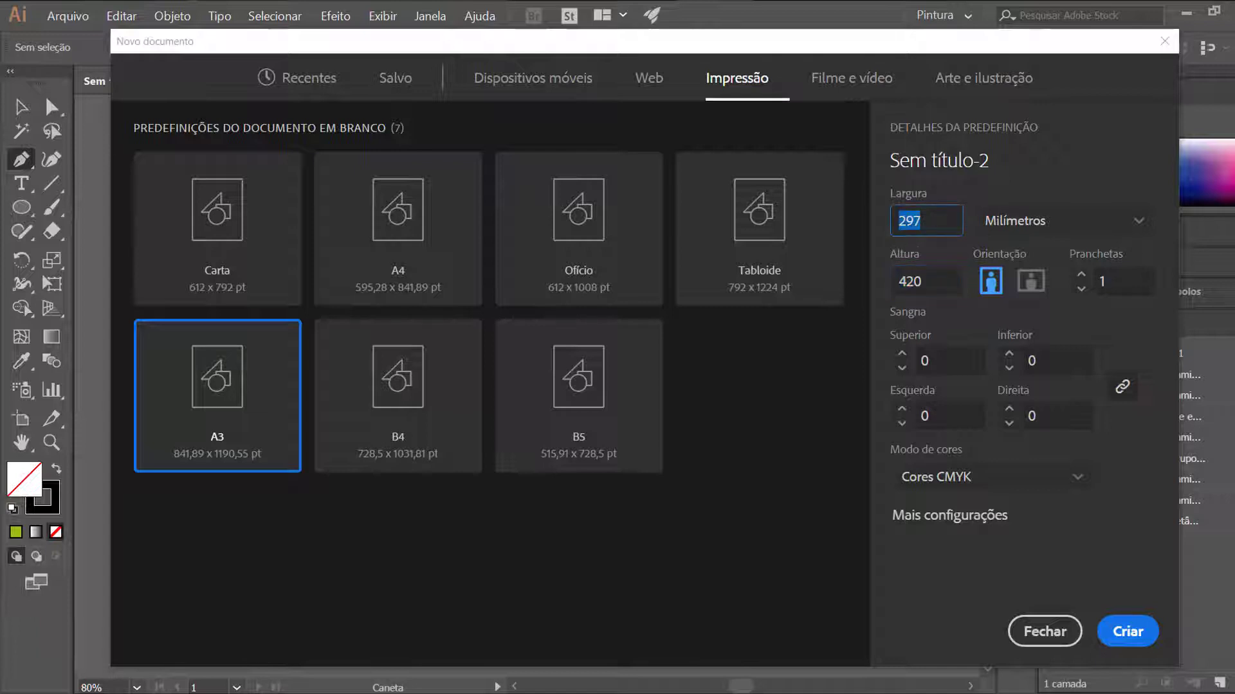
{"action": "key", "text": "Right"}
{"action": "type", "text": "420"}
{"action": "key", "text": "BackSpace"}
{"action": "key", "text": "BackSpace"}
{"action": "key", "text": "BackSpace"}
{"action": "key", "text": "BackSpace"}
{"action": "type", "text": "04"}
{"action": "key", "text": "Tab"}
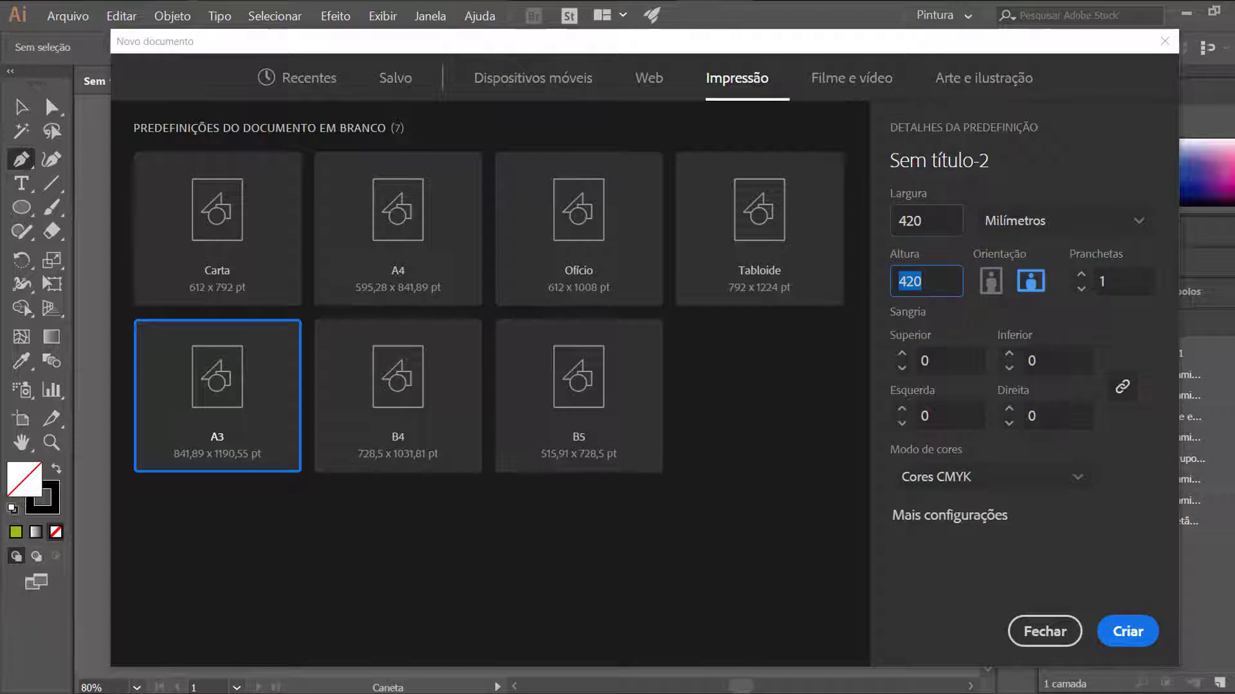
Set the new document's height to 297 mm
{"action": "key", "text": "Right"}
{"action": "type", "text": "297"}
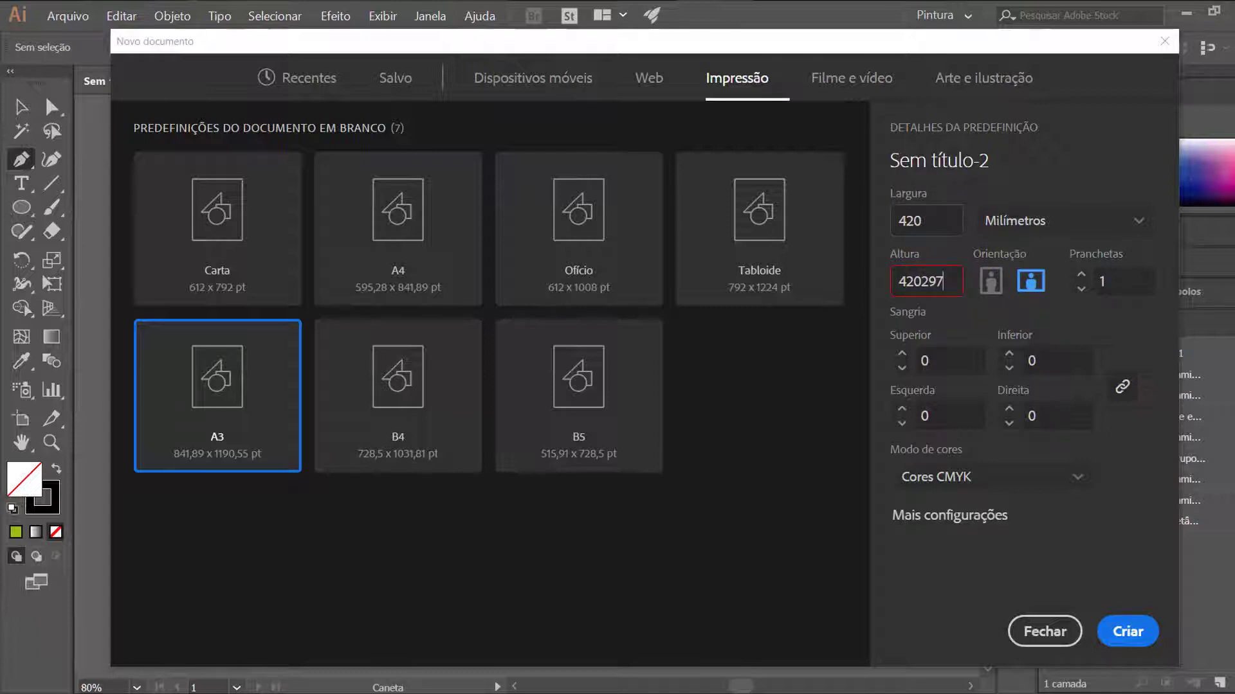
{"action": "key", "text": "BackSpace"}
{"action": "key", "text": "BackSpace"}
{"action": "key", "text": "BackSpace"}
{"action": "key", "text": "BackSpace"}
{"action": "key", "text": "BackSpace"}
{"action": "key", "text": "BackSpace"}
{"action": "type", "text": "02"}
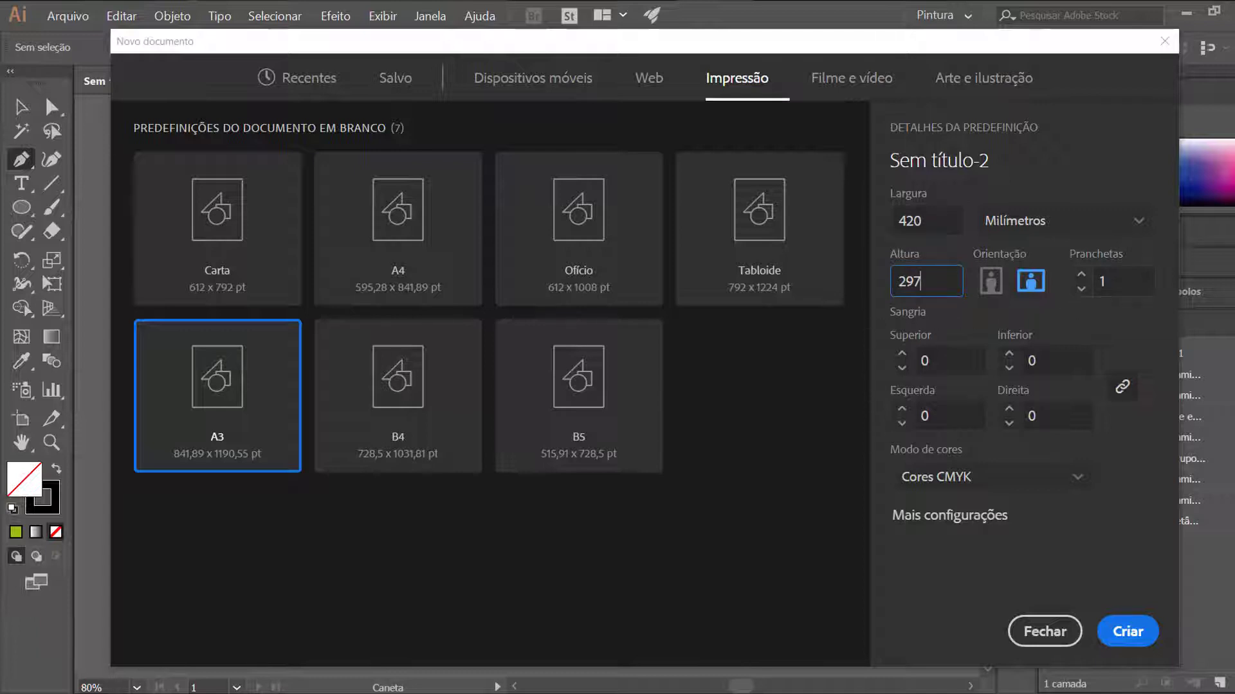
Switch the page orientation between portrait and landscape several times, finishing on landscape
{"action": "left_click", "coordinate": [1119, 283]}
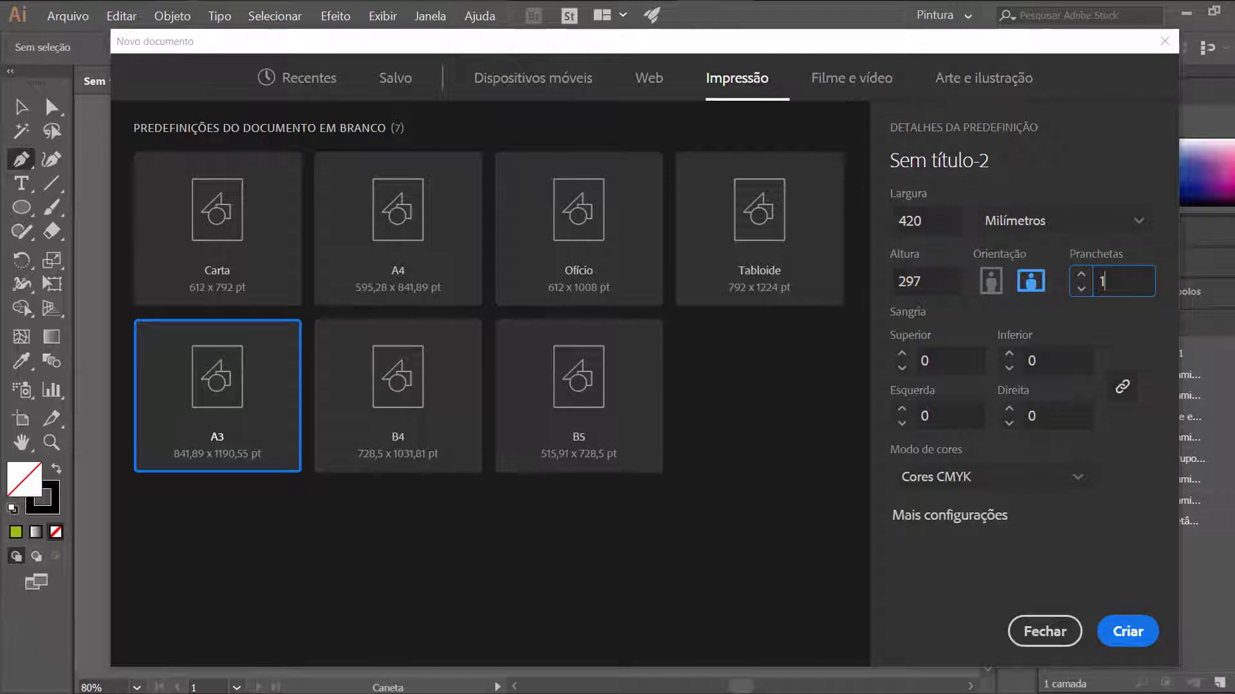
{"action": "left_click", "coordinate": [995, 285]}
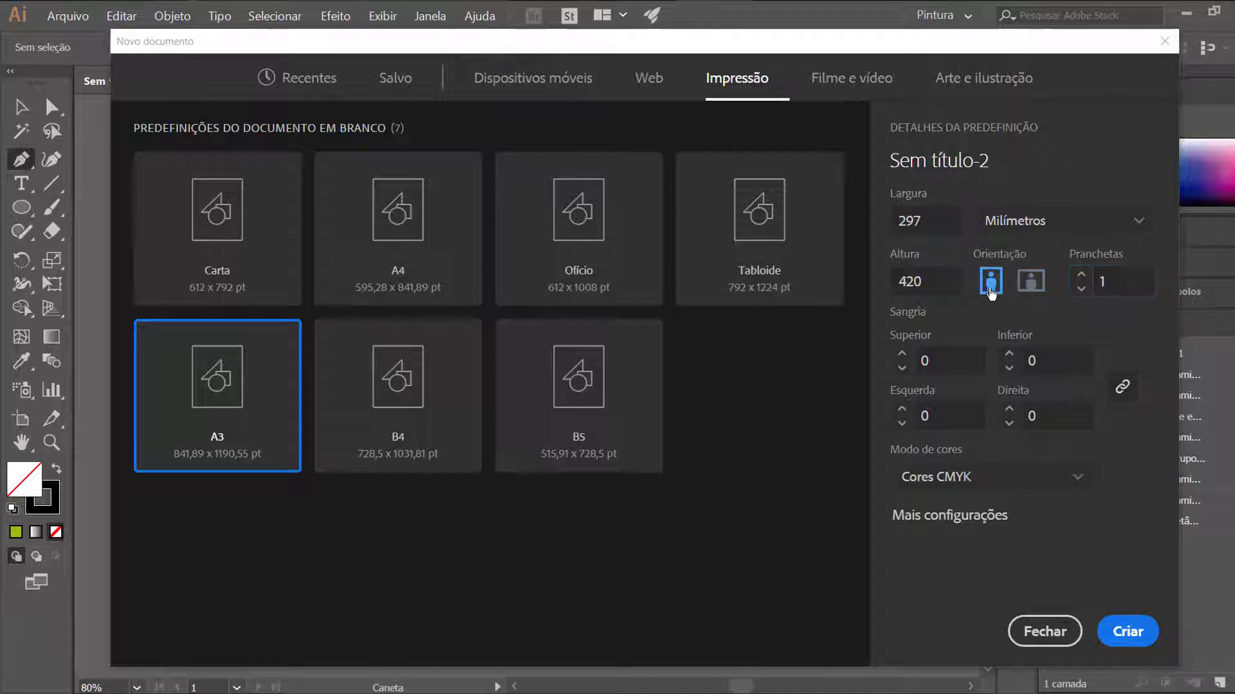
{"action": "left_click", "coordinate": [1031, 285]}
{"action": "left_click", "coordinate": [996, 287]}
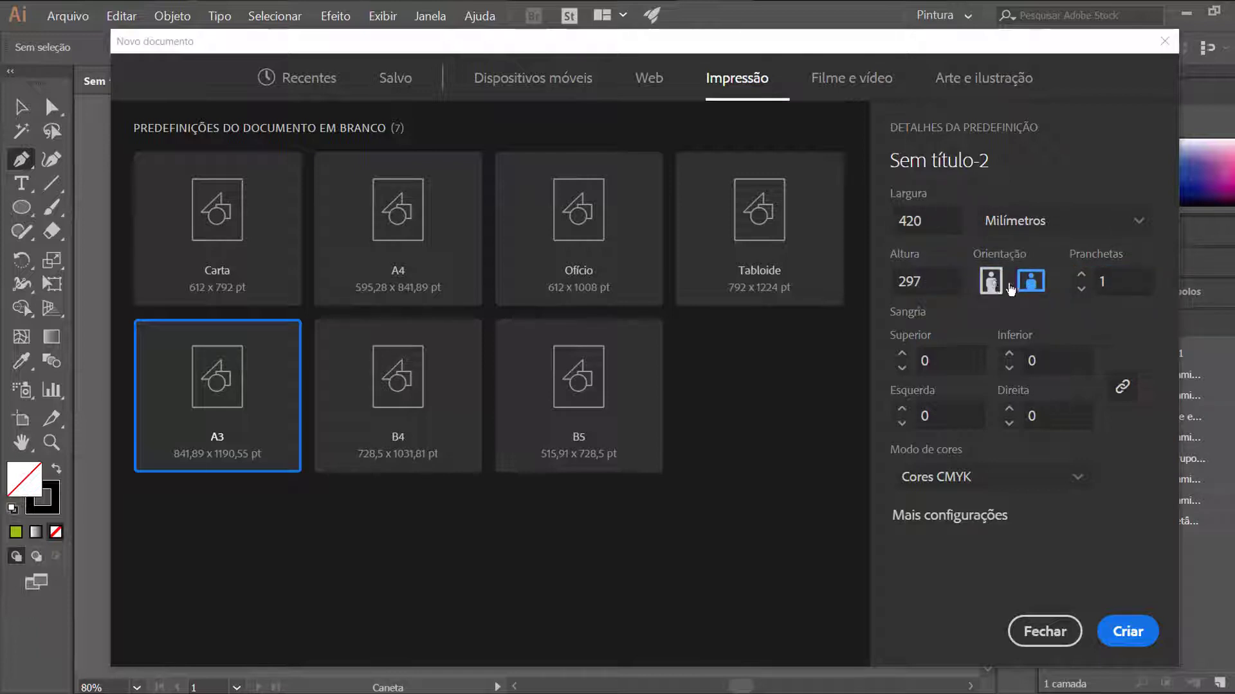
{"action": "left_click", "coordinate": [1036, 284]}
{"action": "left_click", "coordinate": [996, 288]}
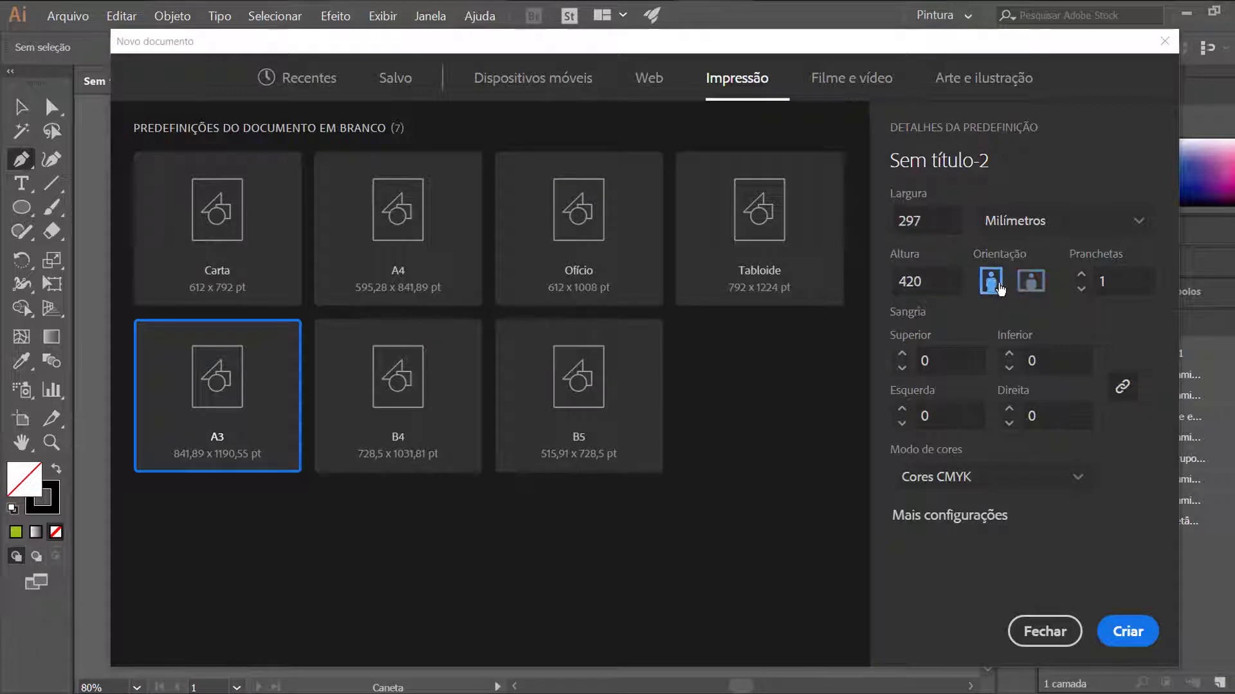
{"action": "left_click", "coordinate": [1028, 286]}
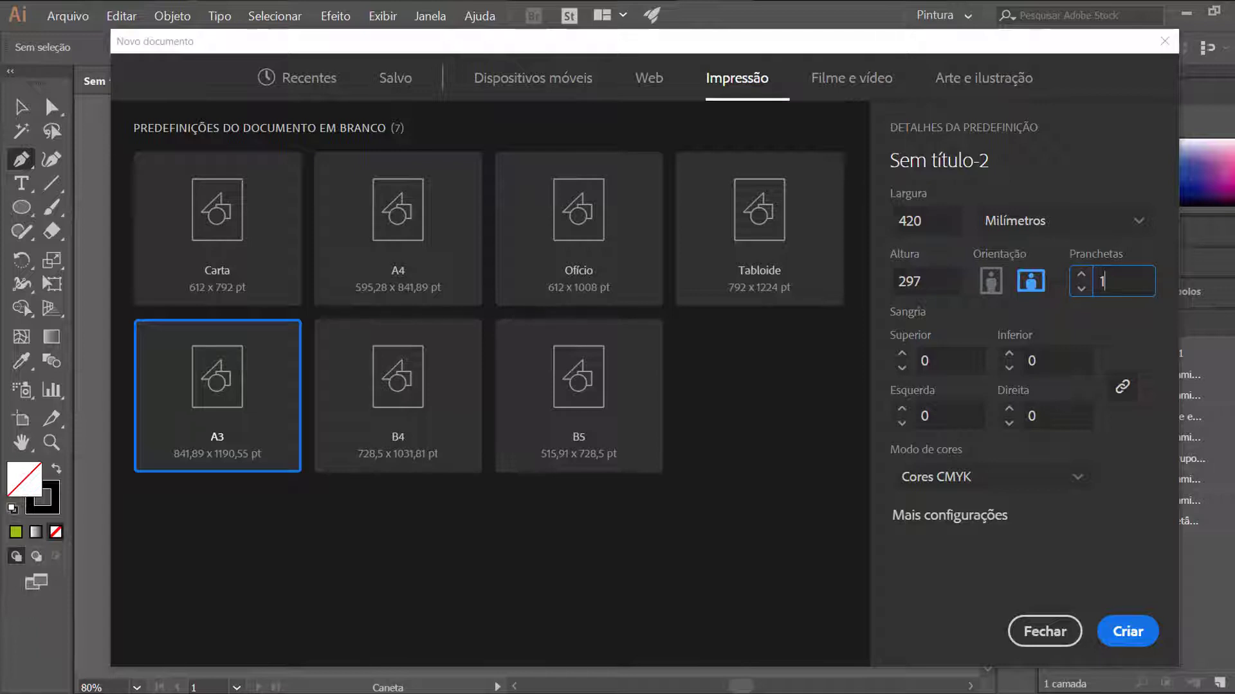
Set the number of artboards to 3 and create the document
{"action": "left_click_drag", "start_coordinate": [1111, 284], "coordinate": [1095, 285]}
{"action": "type", "text": "3"}
{"action": "left_click", "coordinate": [1126, 631]}
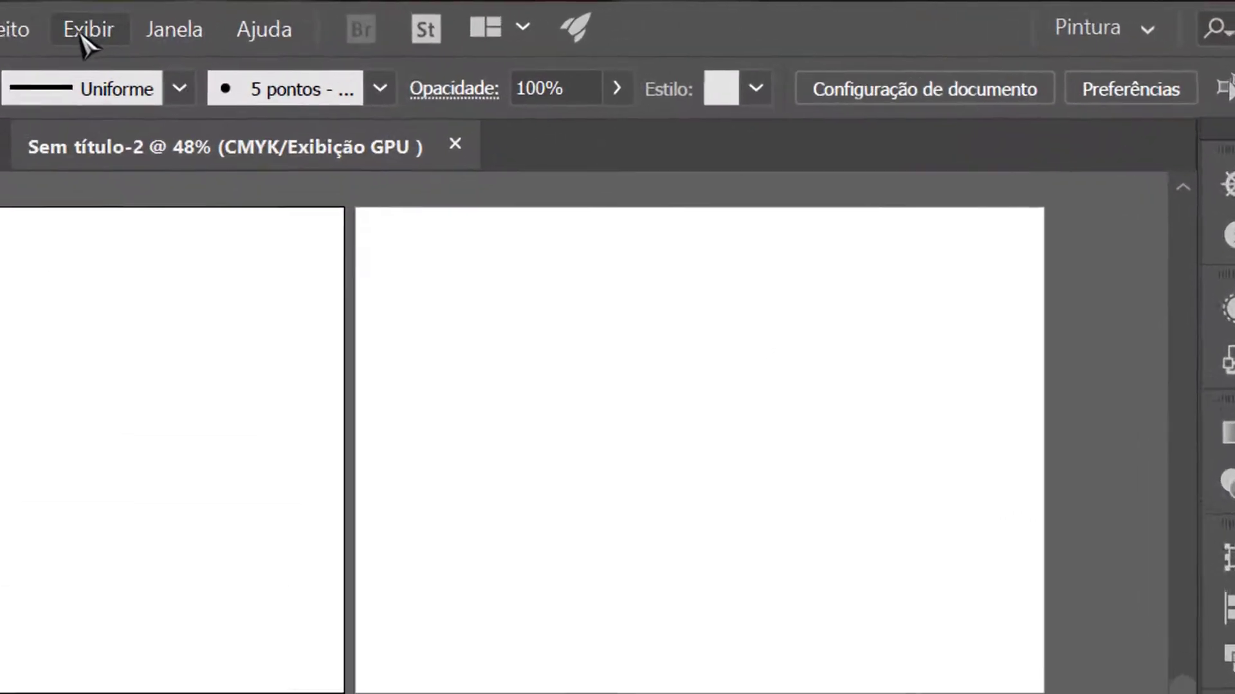
Show the rulers along the edges of the new document
{"action": "left_click", "coordinate": [383, 16]}
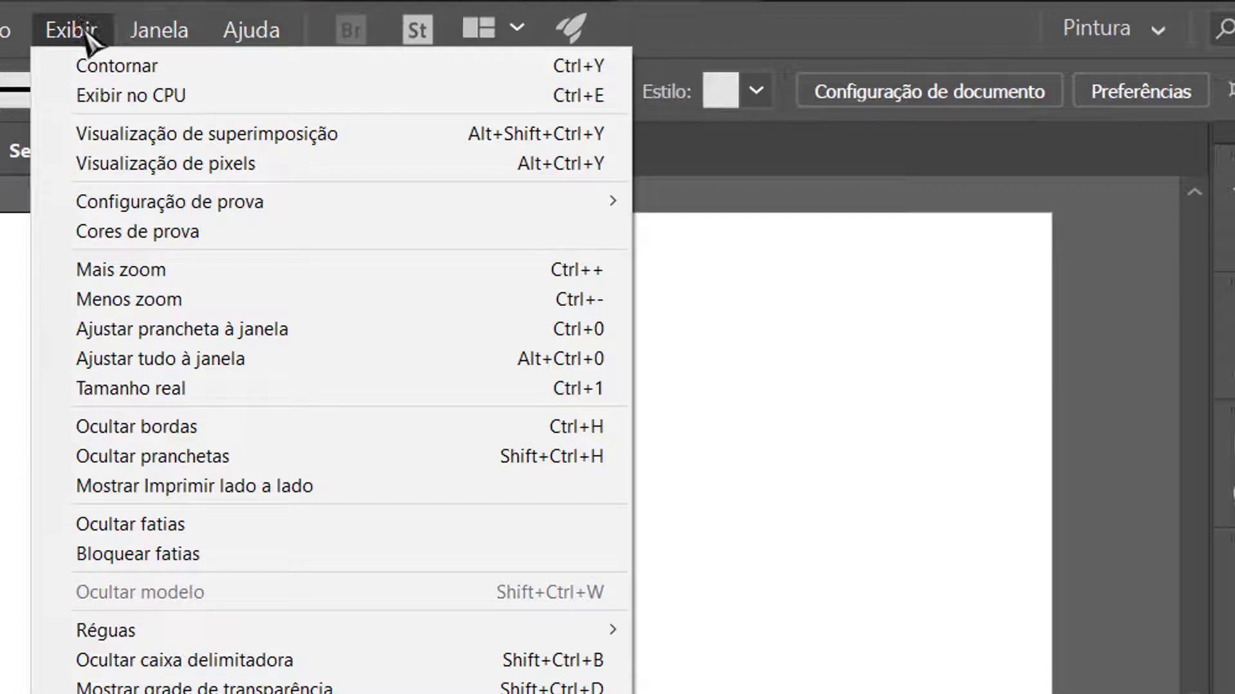
{"action": "mouse_move", "coordinate": [439, 627]}
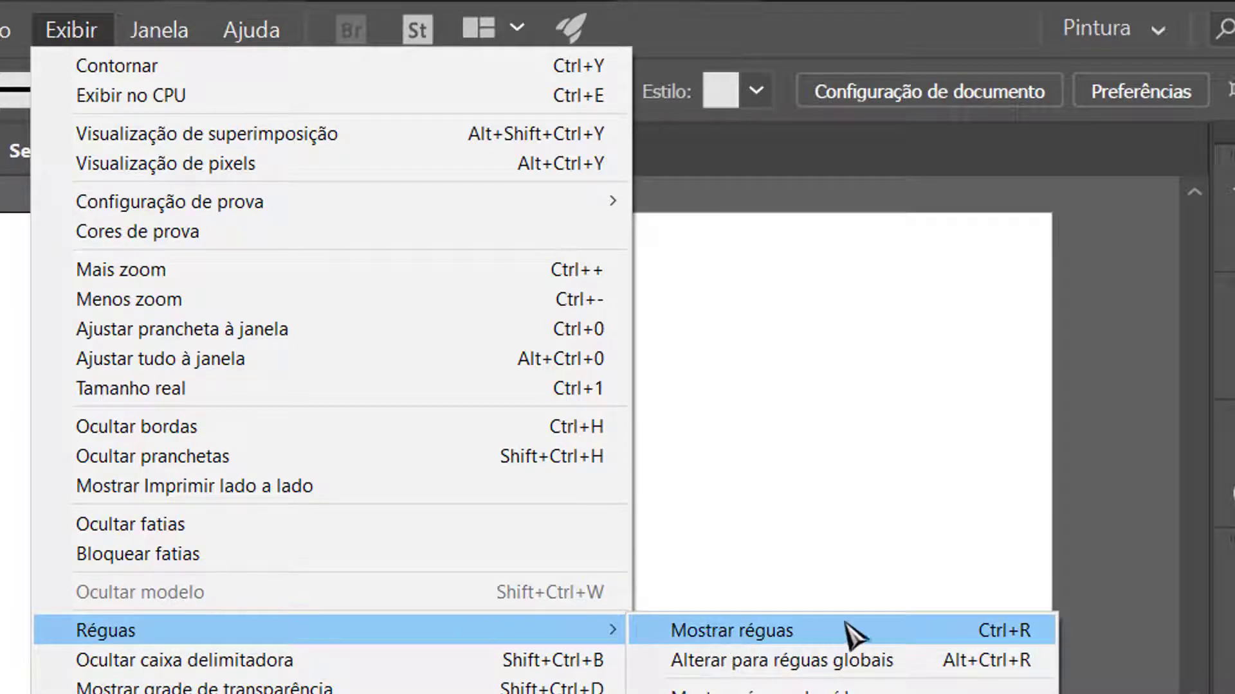
{"action": "left_click", "coordinate": [825, 35]}
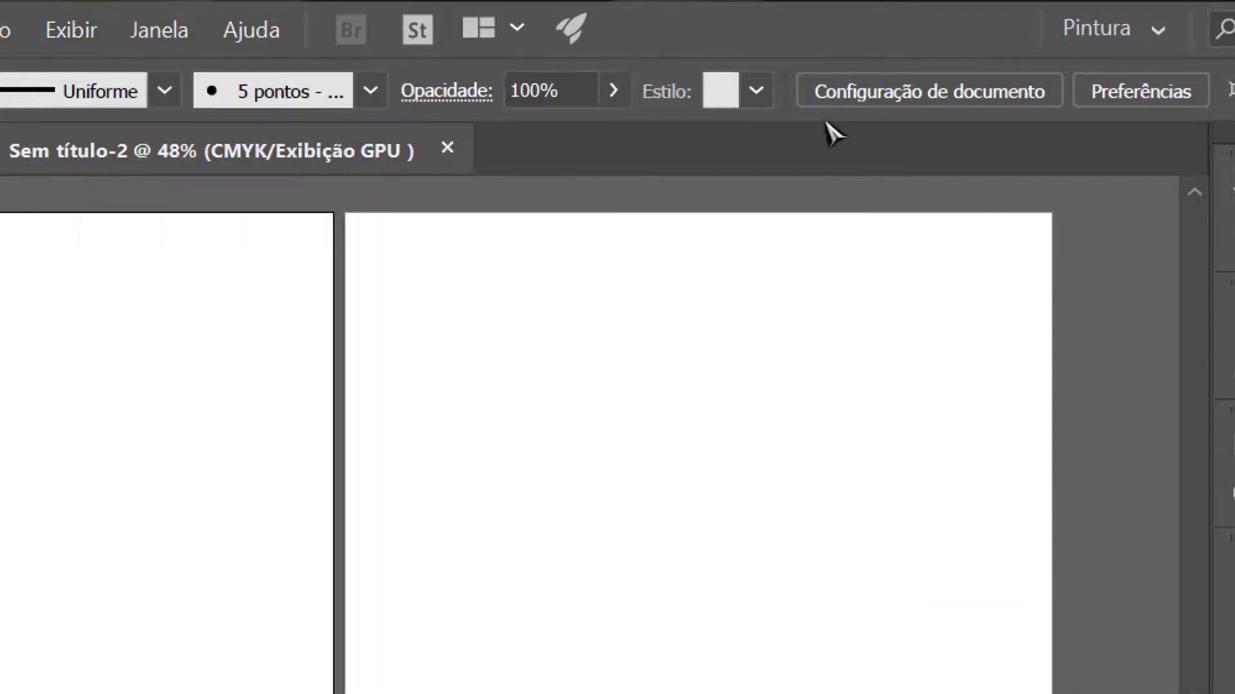
{"action": "key", "text": "ctrl+r"}
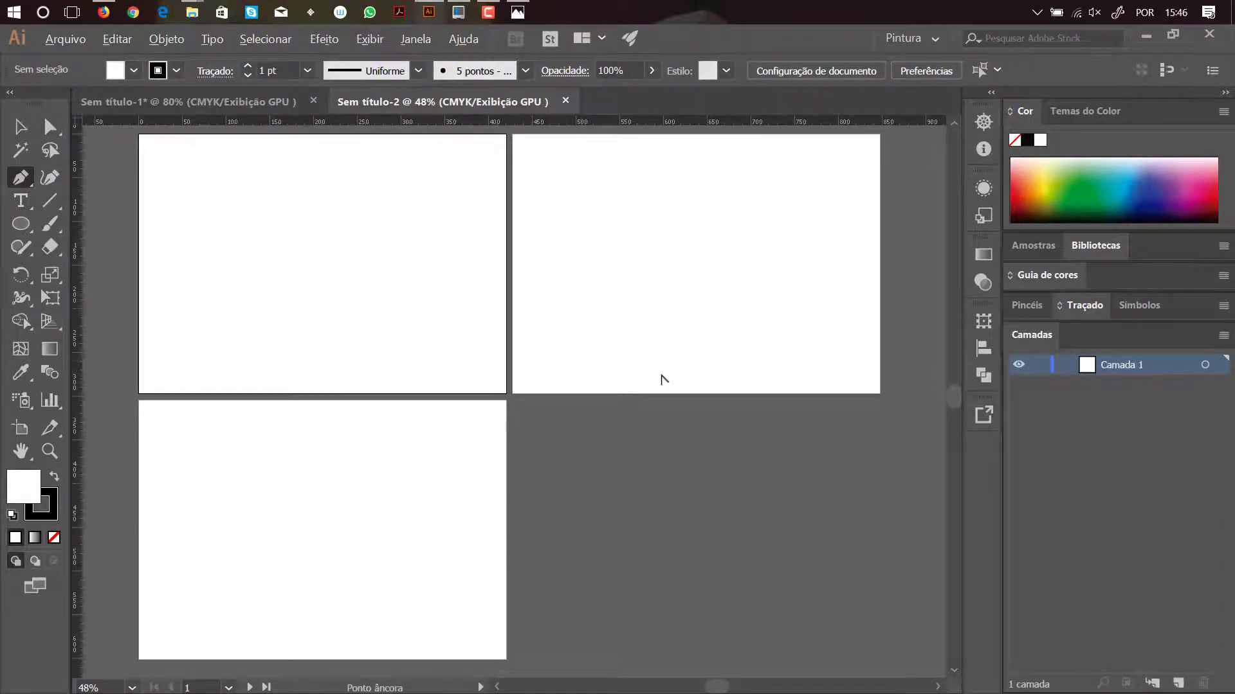
Examine the layout of the three artboards and the canvas around them at different magnifications
{"action": "scroll", "coordinate": [662, 376], "scroll_direction": "up", "scroll_amount": 3}
{"action": "key", "text": "space"}
{"action": "left_click_drag", "start_coordinate": [551, 317], "coordinate": [863, 434]}
{"action": "mouse_move", "coordinate": [711, 424]}
{"action": "left_mouse_down"}
{"action": "mouse_move", "coordinate": [783, 438]}
{"action": "mouse_move", "coordinate": [818, 467]}
{"action": "left_mouse_up"}
{"action": "scroll", "coordinate": [808, 439], "scroll_direction": "down", "scroll_amount": 10}
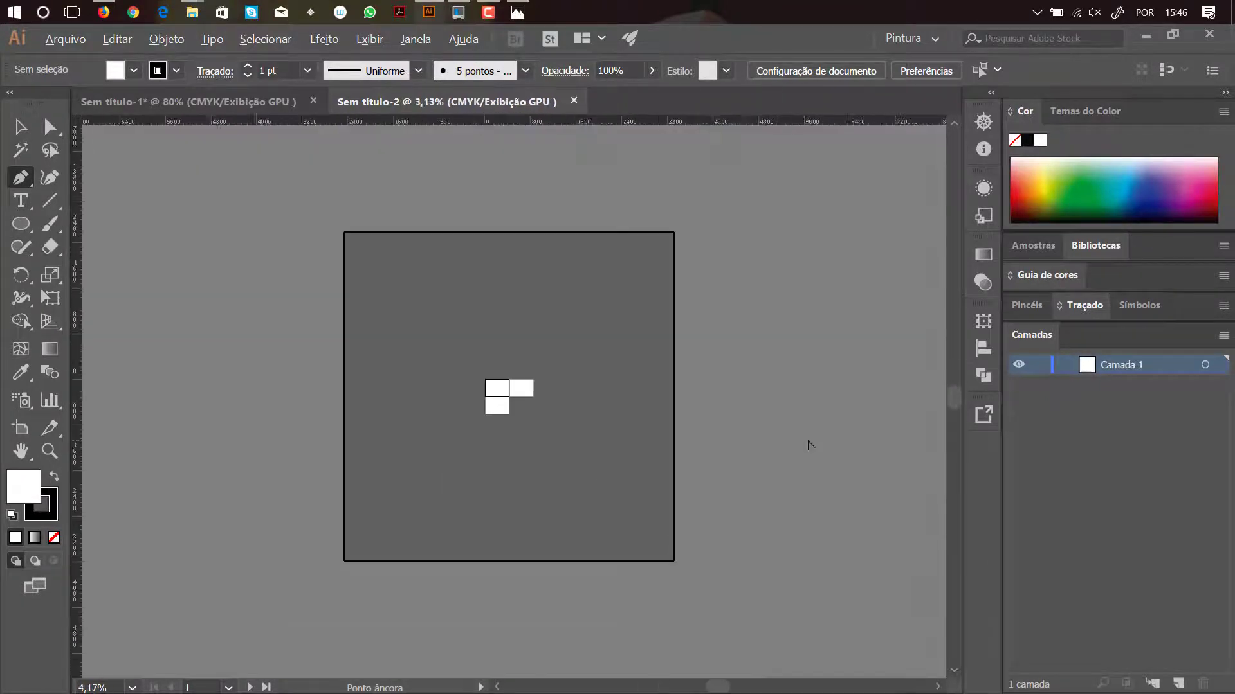
{"action": "scroll", "coordinate": [808, 441], "scroll_direction": "up", "scroll_amount": 6}
{"action": "key", "text": "space"}
{"action": "mouse_move", "coordinate": [579, 412]}
{"action": "left_mouse_down"}
{"action": "mouse_move", "coordinate": [557, 403]}
{"action": "mouse_move", "coordinate": [829, 507]}
{"action": "left_mouse_up"}
{"action": "left_click_drag", "start_coordinate": [624, 398], "coordinate": [901, 479]}
{"action": "left_click_drag", "start_coordinate": [715, 420], "coordinate": [888, 460]}
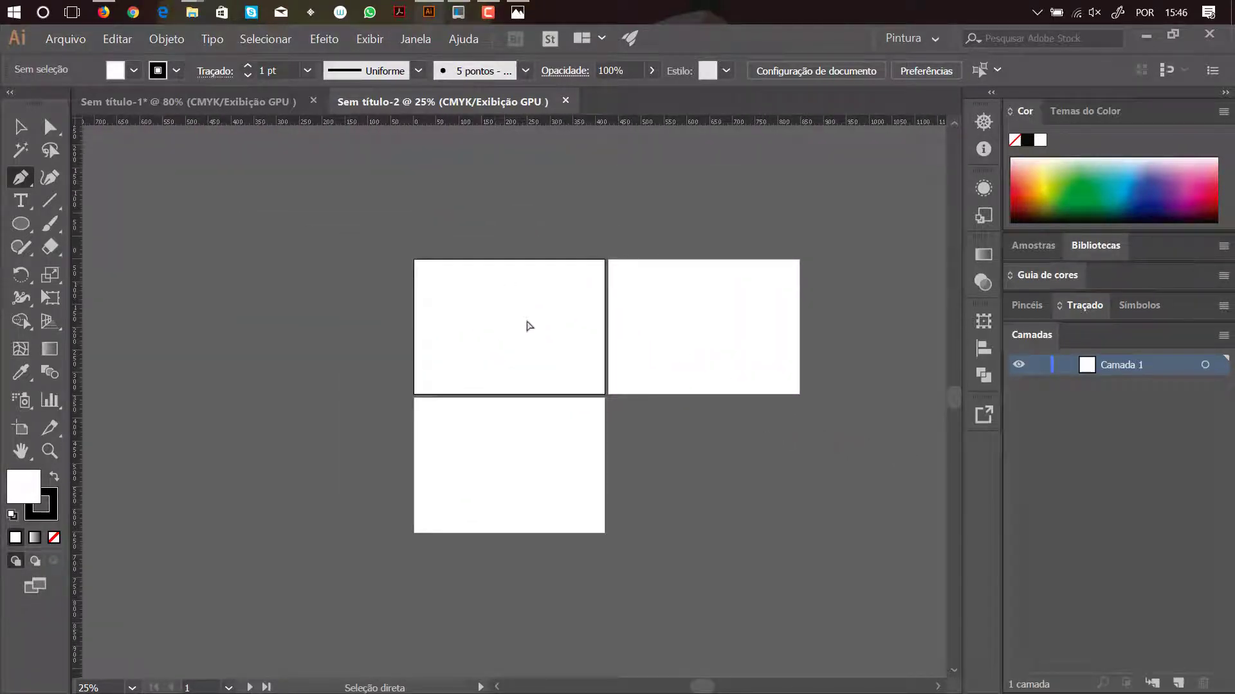
{"action": "scroll", "coordinate": [501, 288], "scroll_direction": "up", "scroll_amount": 4}
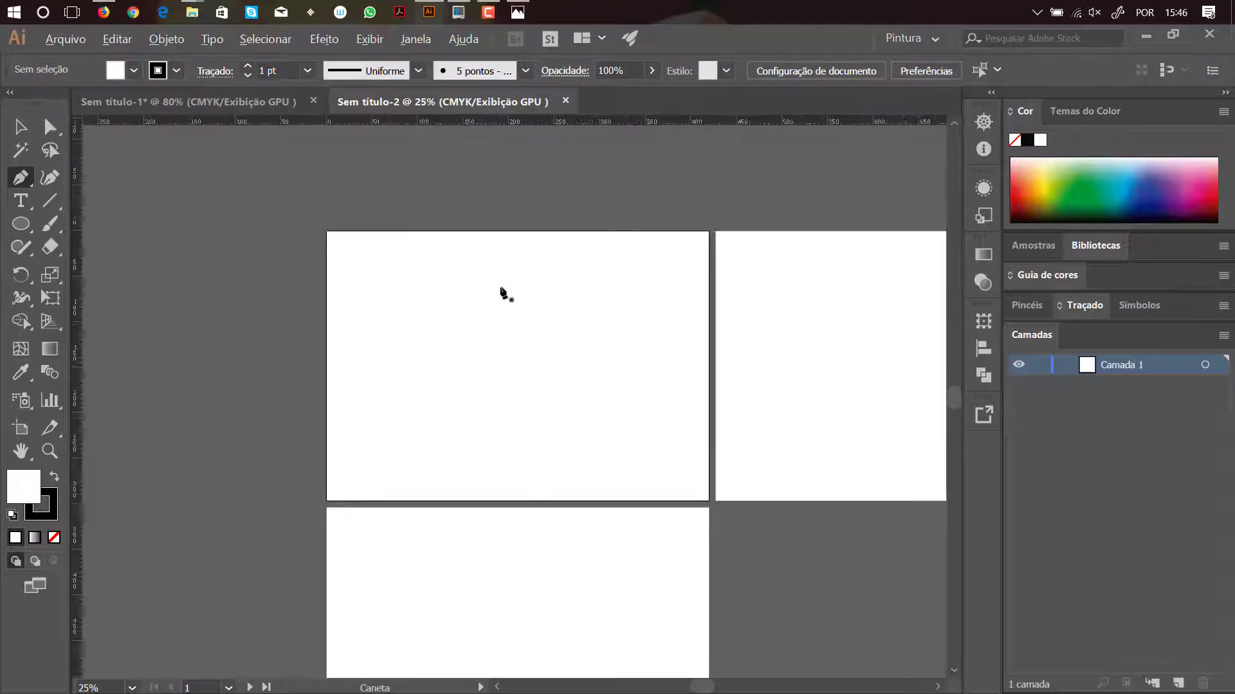
{"action": "scroll", "coordinate": [500, 288], "scroll_direction": "down", "scroll_amount": 3}
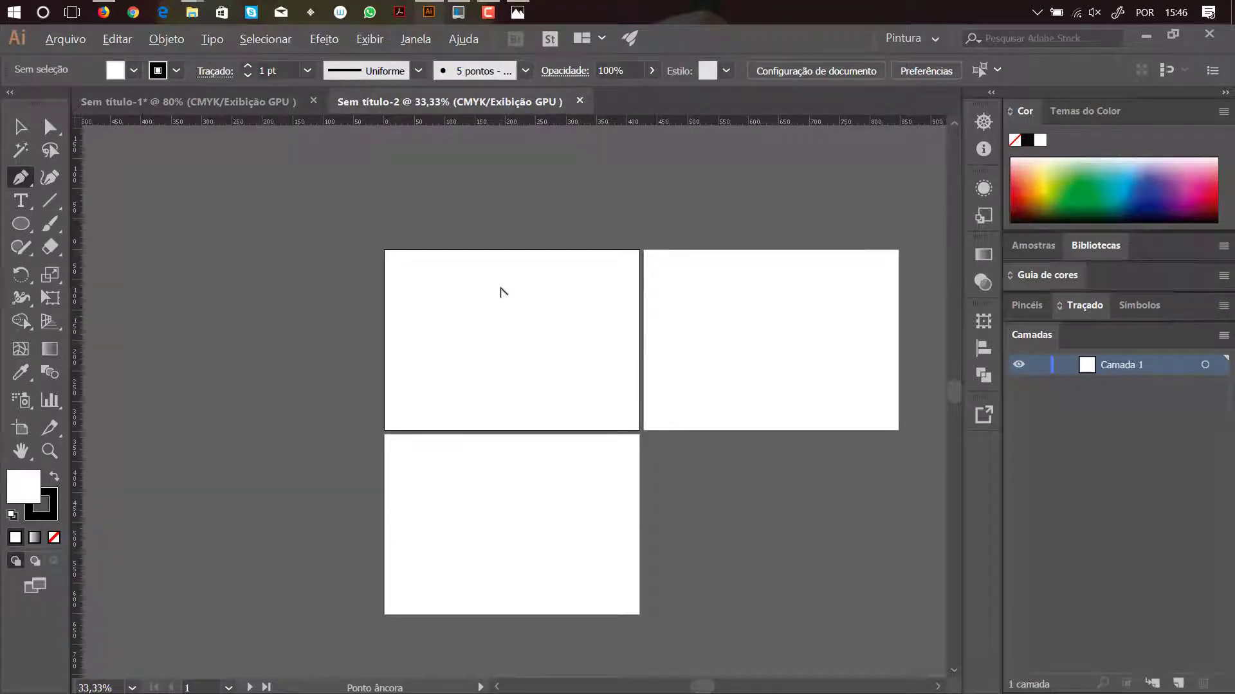
{"action": "scroll", "coordinate": [503, 292], "scroll_direction": "up", "scroll_amount": 2}
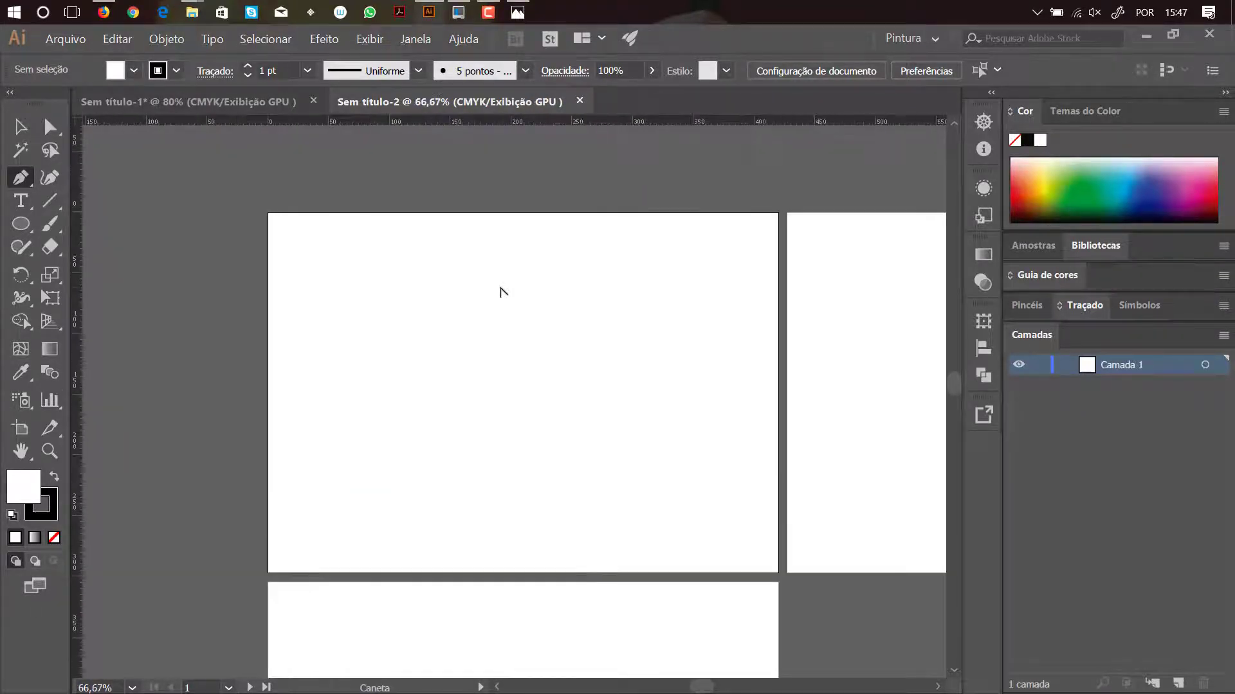
Draw a large rectangle with the Rectangle tool inside the first artboard, leaving a margin on all sides
{"action": "key", "text": "r"}
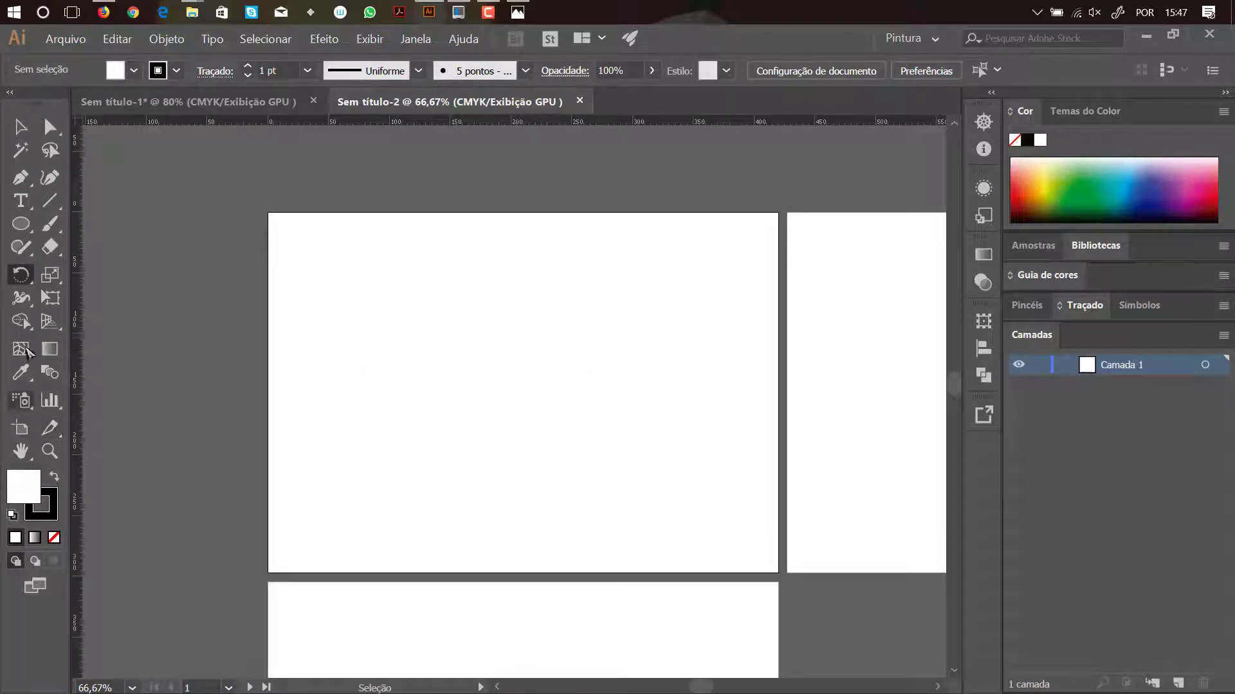
{"action": "left_click", "coordinate": [25, 225]}
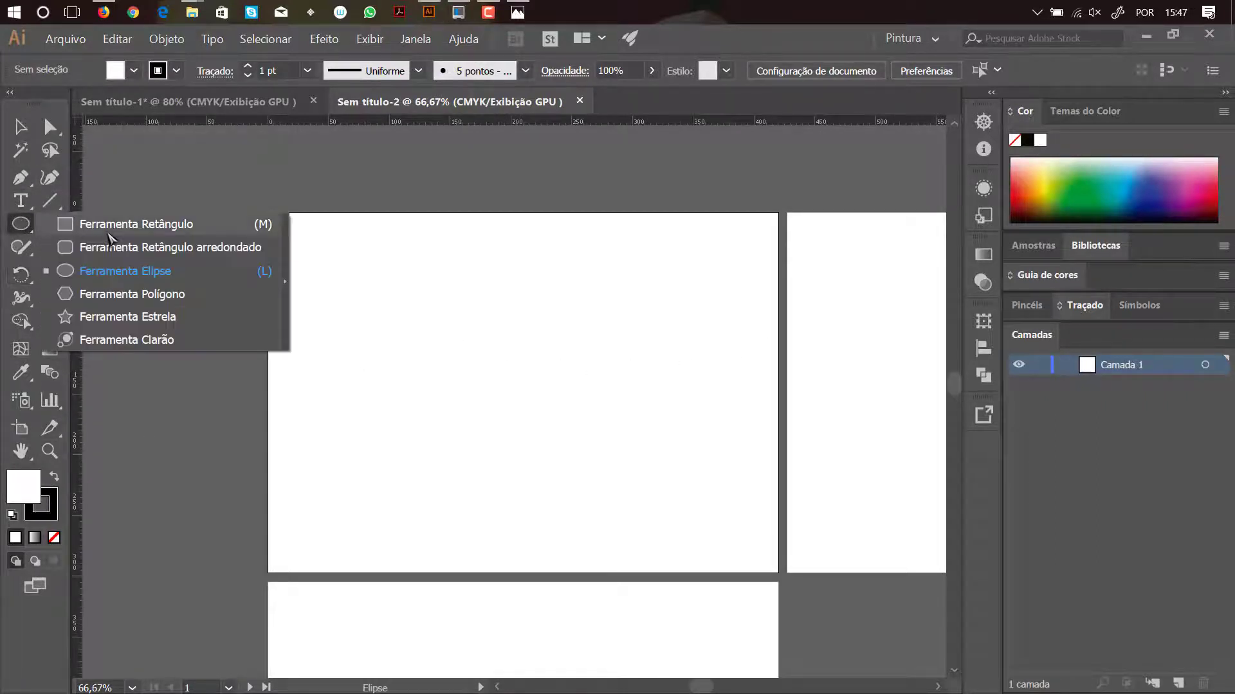
{"action": "left_click", "coordinate": [106, 231]}
{"action": "left_click_drag", "start_coordinate": [352, 273], "coordinate": [738, 518]}
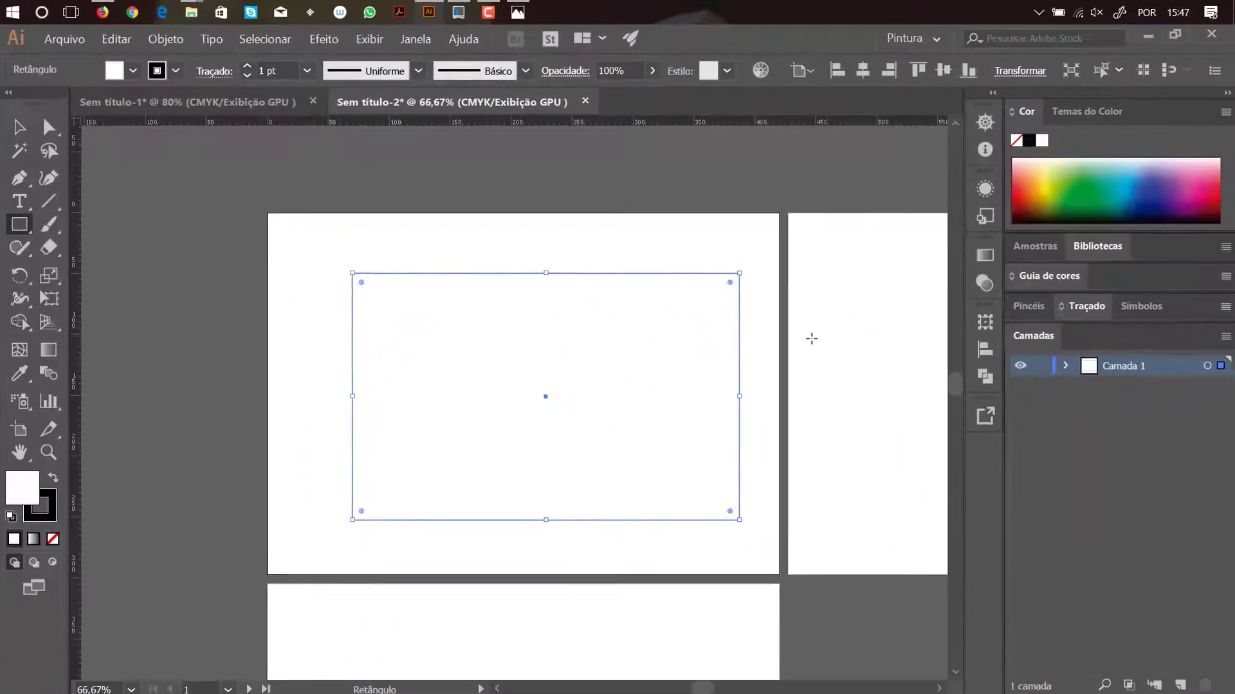
{"action": "key", "text": "space"}
{"action": "left_click_drag", "start_coordinate": [841, 328], "coordinate": [380, 342]}
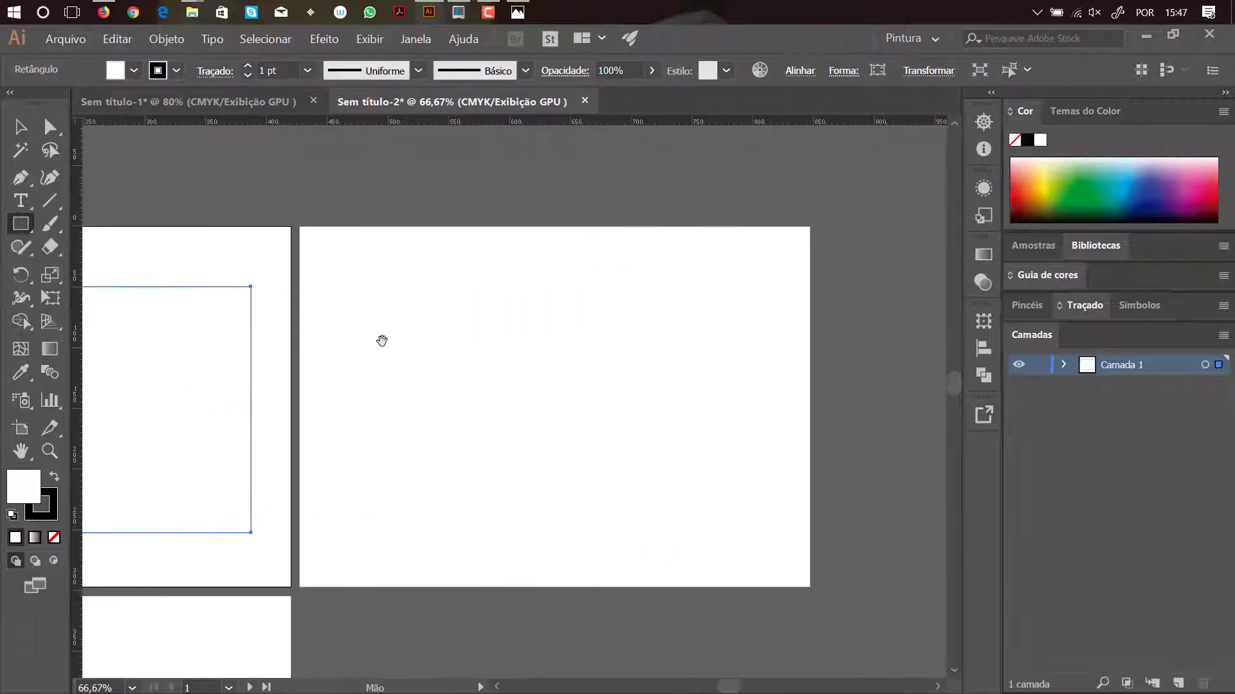
Draw a large rectangle inside the second artboard and delete it
{"action": "left_click_drag", "start_coordinate": [373, 284], "coordinate": [797, 502]}
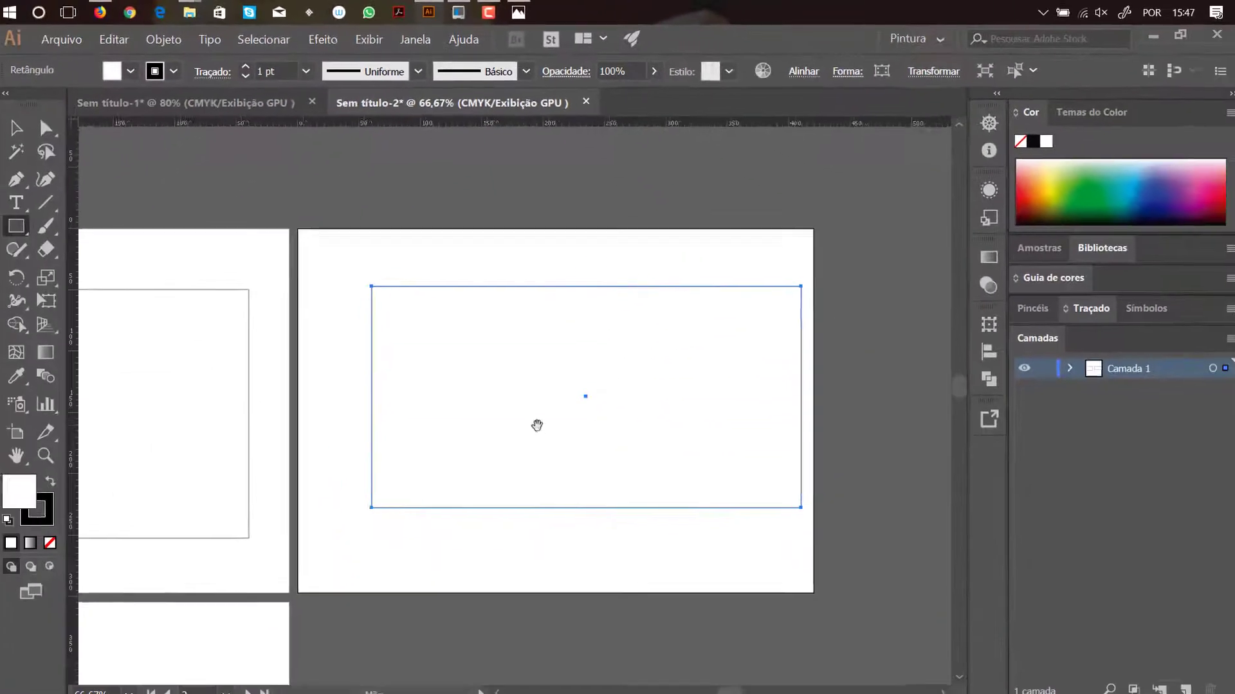
{"action": "left_click_drag", "start_coordinate": [537, 426], "coordinate": [582, 416]}
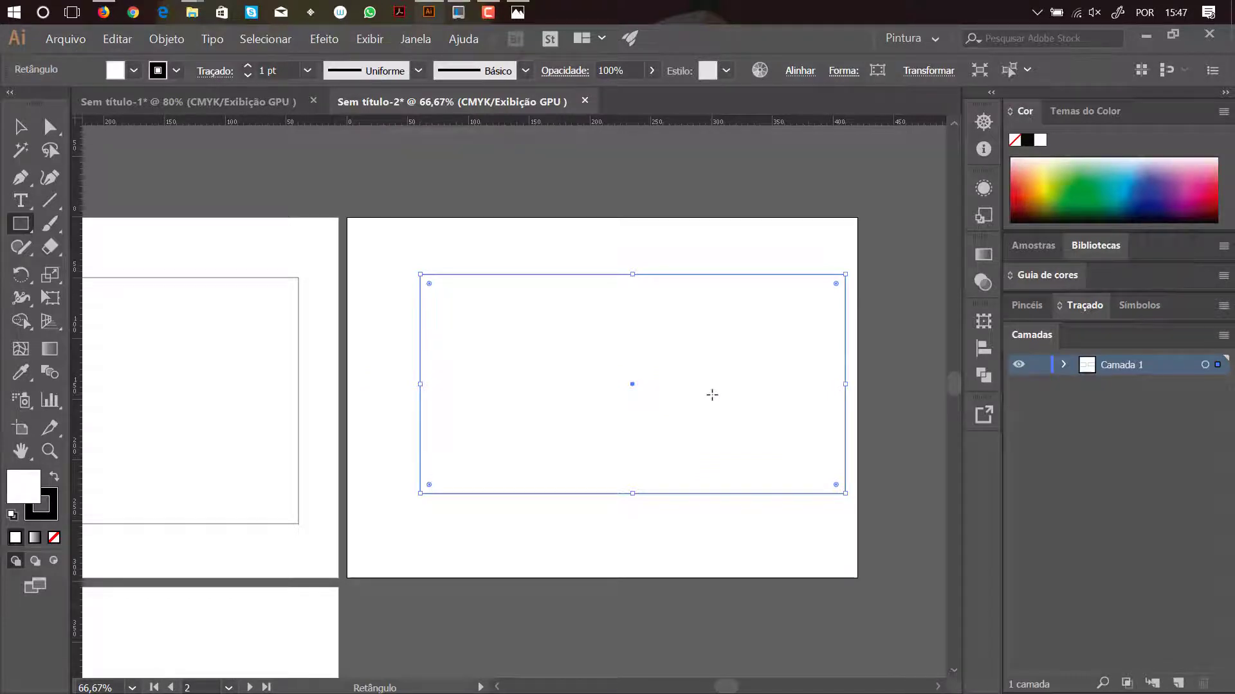
{"action": "key", "text": "Delete"}
Delete the rectangle inside the first artboard
{"action": "left_click_drag", "start_coordinate": [396, 378], "coordinate": [859, 336]}
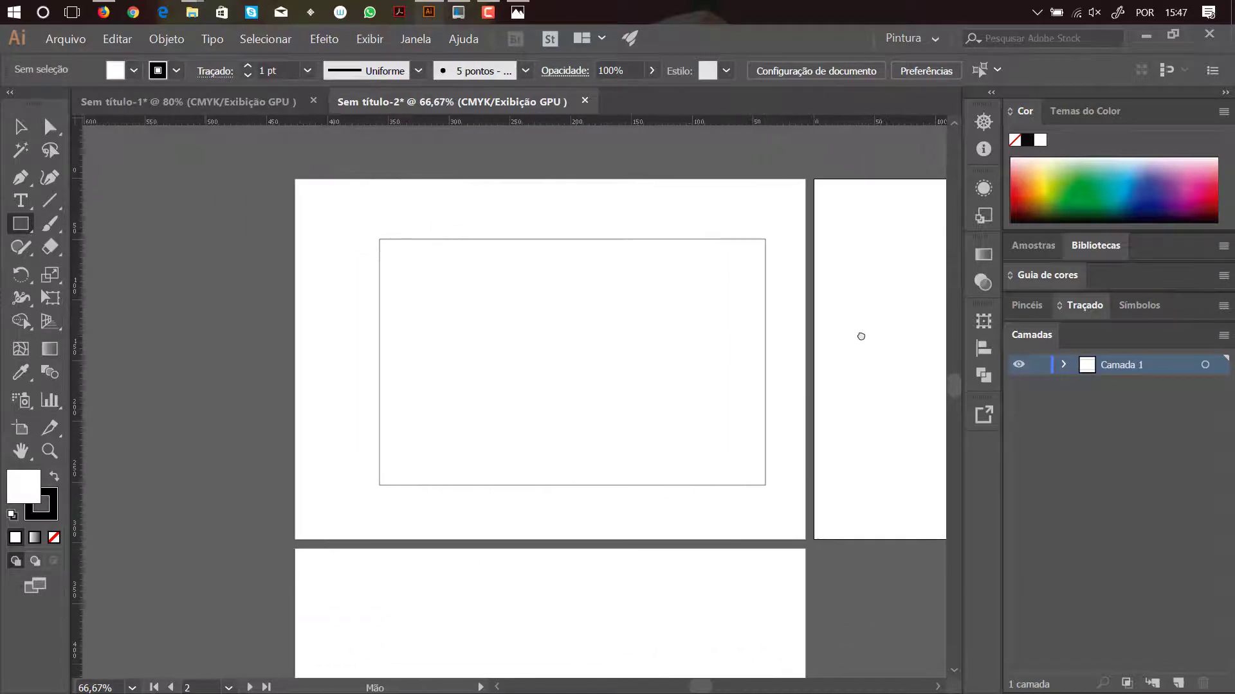
{"action": "left_click", "coordinate": [615, 240], "text": "ctrl"}
{"action": "key", "text": "Delete"}
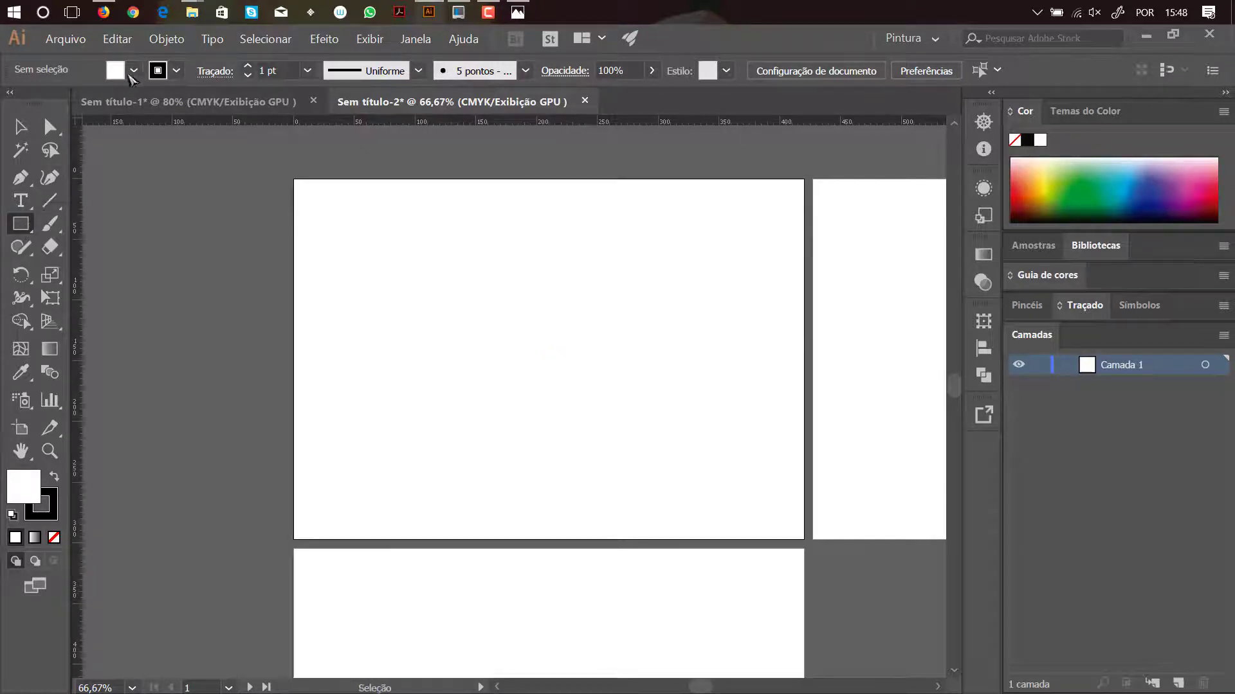
Set the fill to none, keep the stroke black, and draw a rectangle about 377 by 221 mm inside the first artboard
{"action": "left_click", "coordinate": [133, 69]}
{"action": "left_click", "coordinate": [12, 104]}
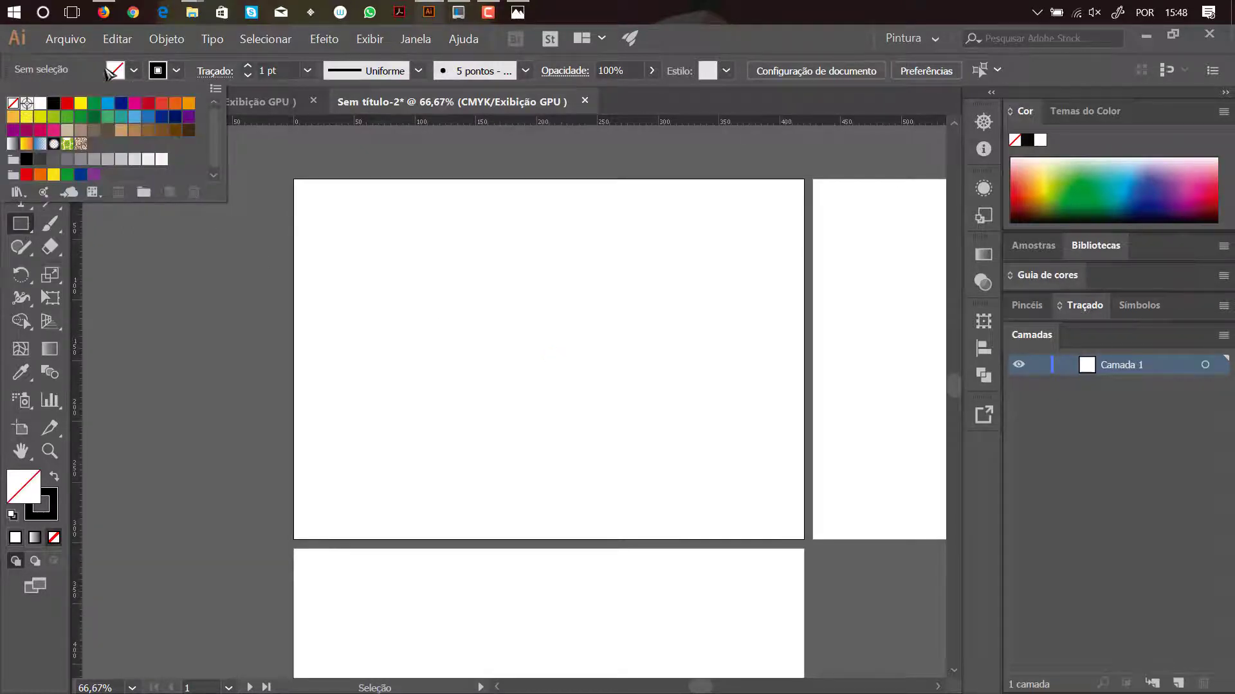
{"action": "left_click", "coordinate": [177, 72]}
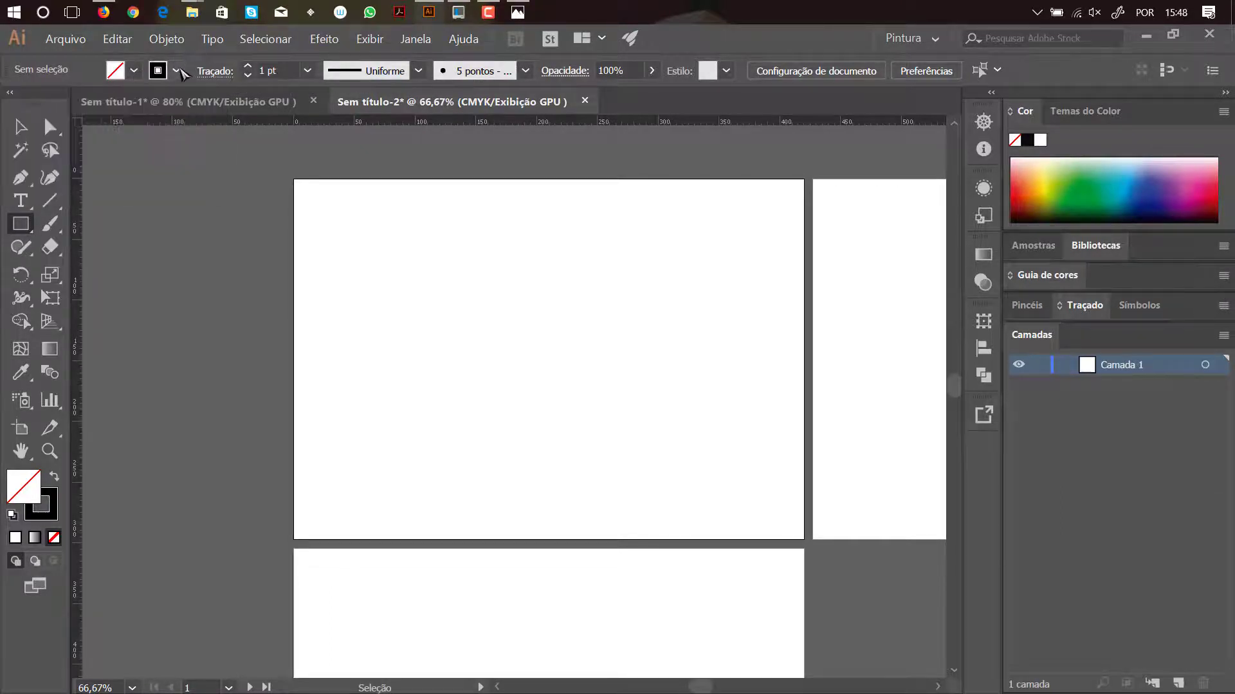
{"action": "left_click", "coordinate": [176, 70]}
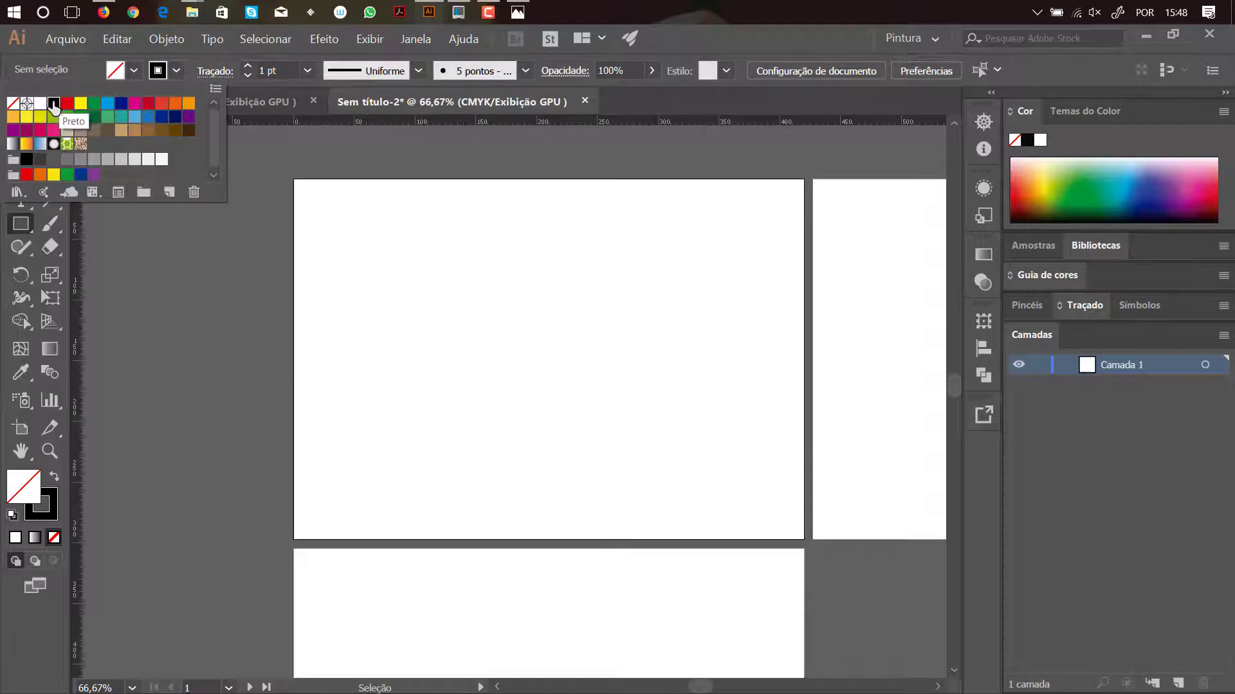
{"action": "left_click", "coordinate": [205, 57]}
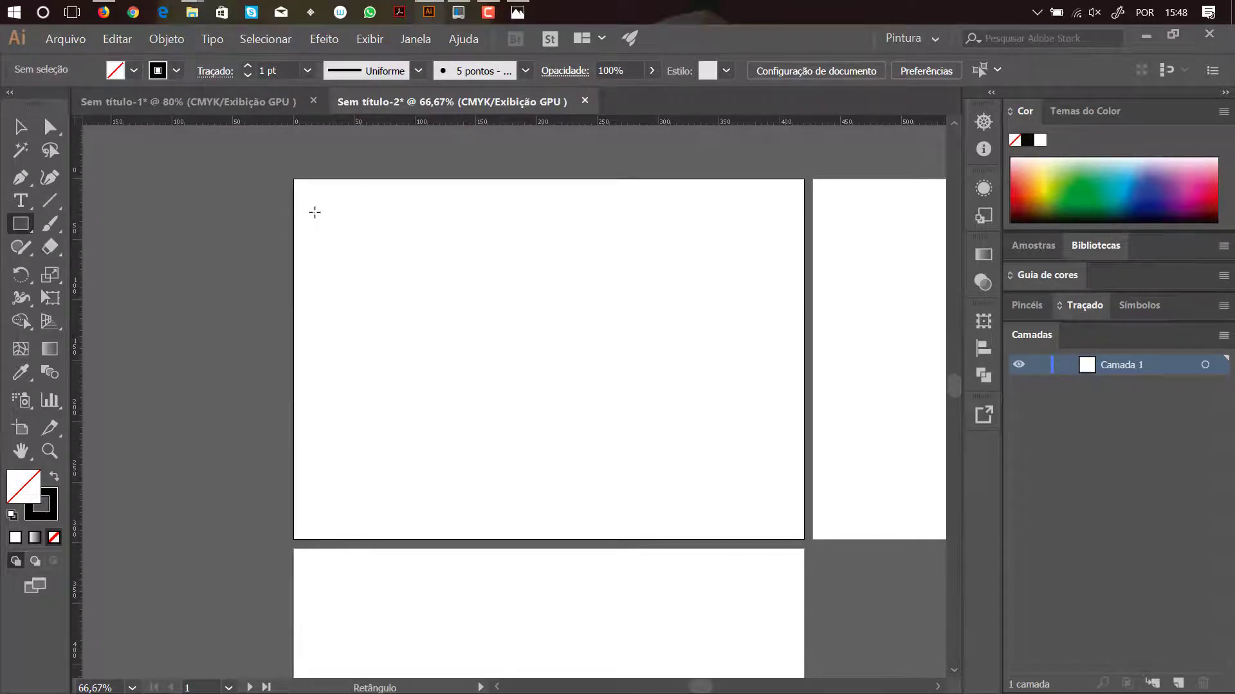
{"action": "left_click_drag", "start_coordinate": [315, 212], "coordinate": [775, 481]}
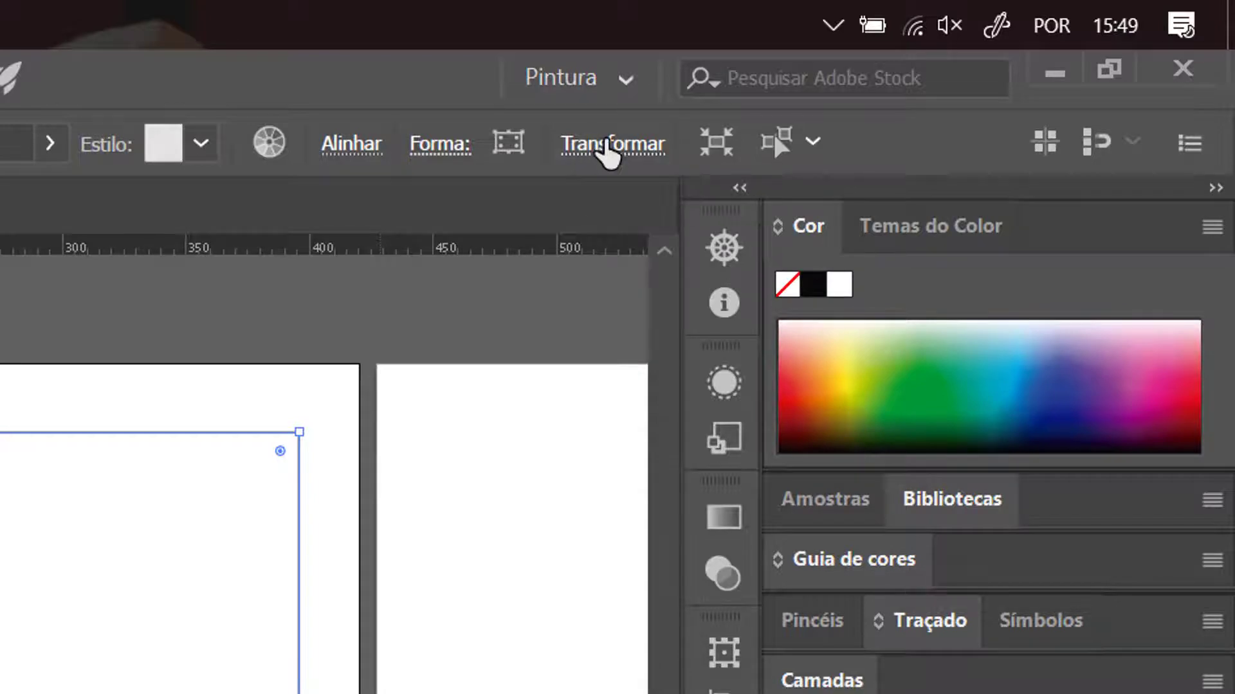
Set the rectangle's X position to 0 mm, measured from its left edge
{"action": "left_click", "coordinate": [604, 153]}
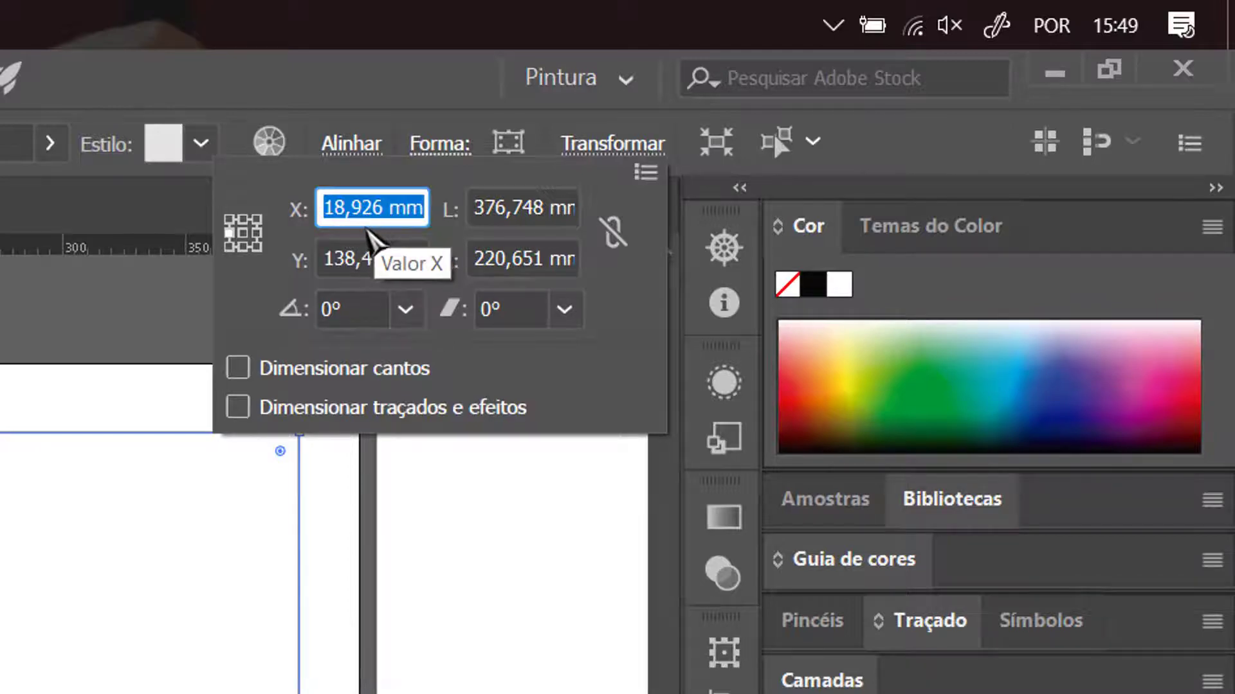
{"action": "type", "text": "0"}
{"action": "left_click", "coordinate": [362, 258]}
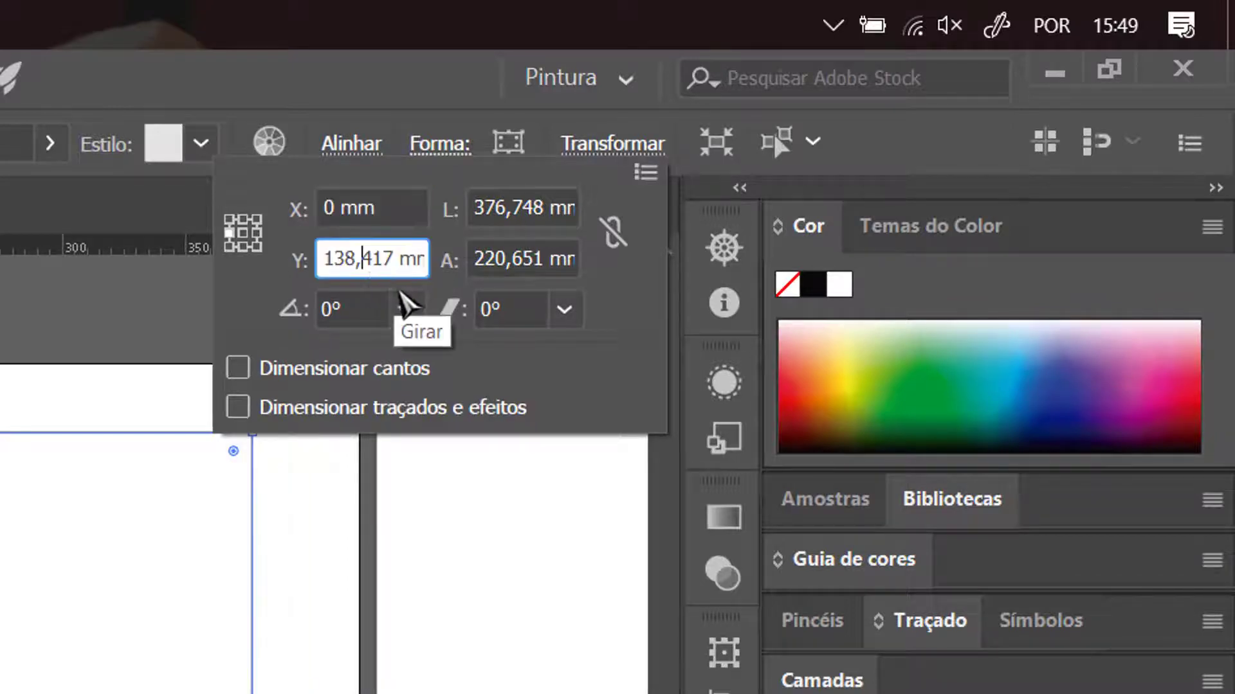
{"action": "key", "text": "Return"}
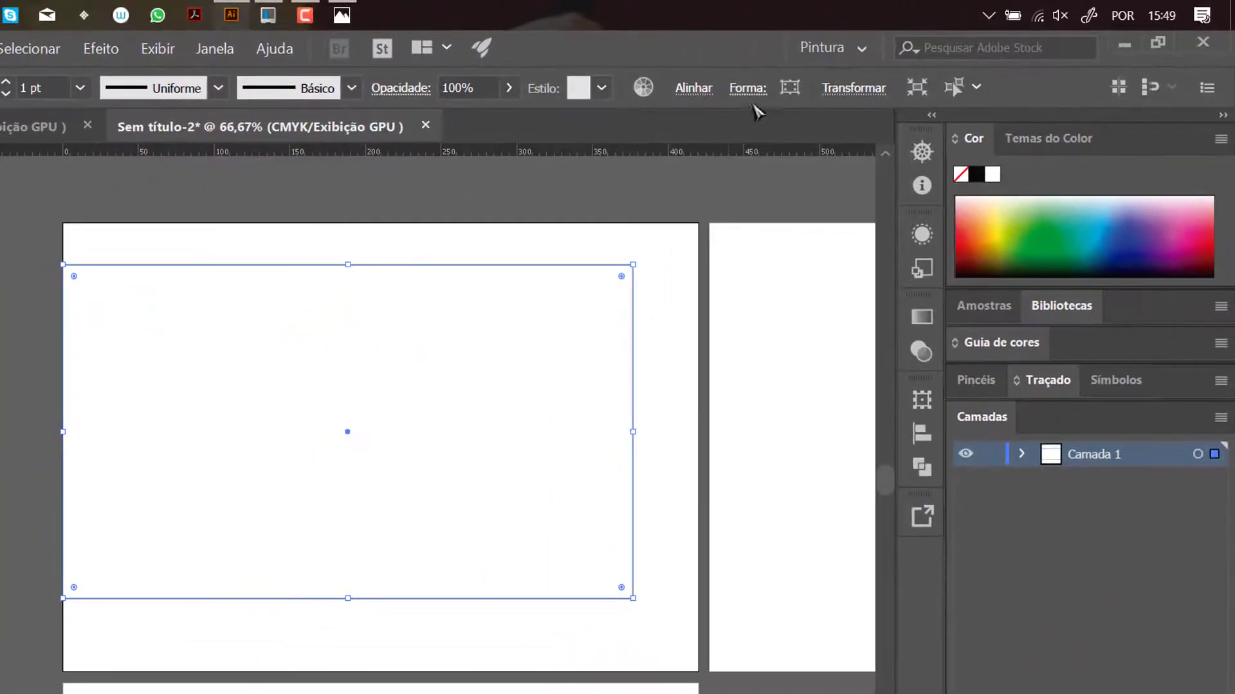
Set the rectangle's Y position to 0 mm with the reference point at its middle left
{"action": "left_click", "coordinate": [603, 145]}
{"action": "left_click", "coordinate": [720, 158]}
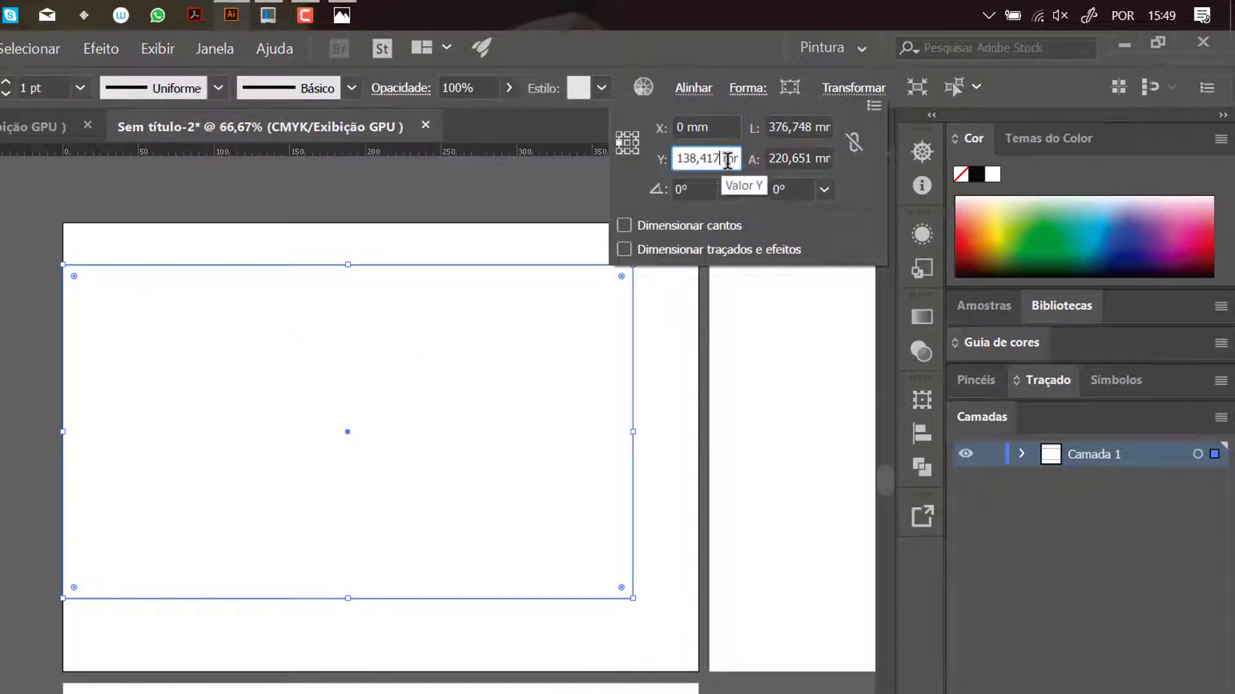
{"action": "key", "text": "BackSpace"}
{"action": "key", "text": "BackSpace"}
{"action": "key", "text": "BackSpace"}
{"action": "key", "text": "BackSpace"}
{"action": "key", "text": "BackSpace"}
{"action": "key", "text": "BackSpace"}
{"action": "key", "text": "BackSpace"}
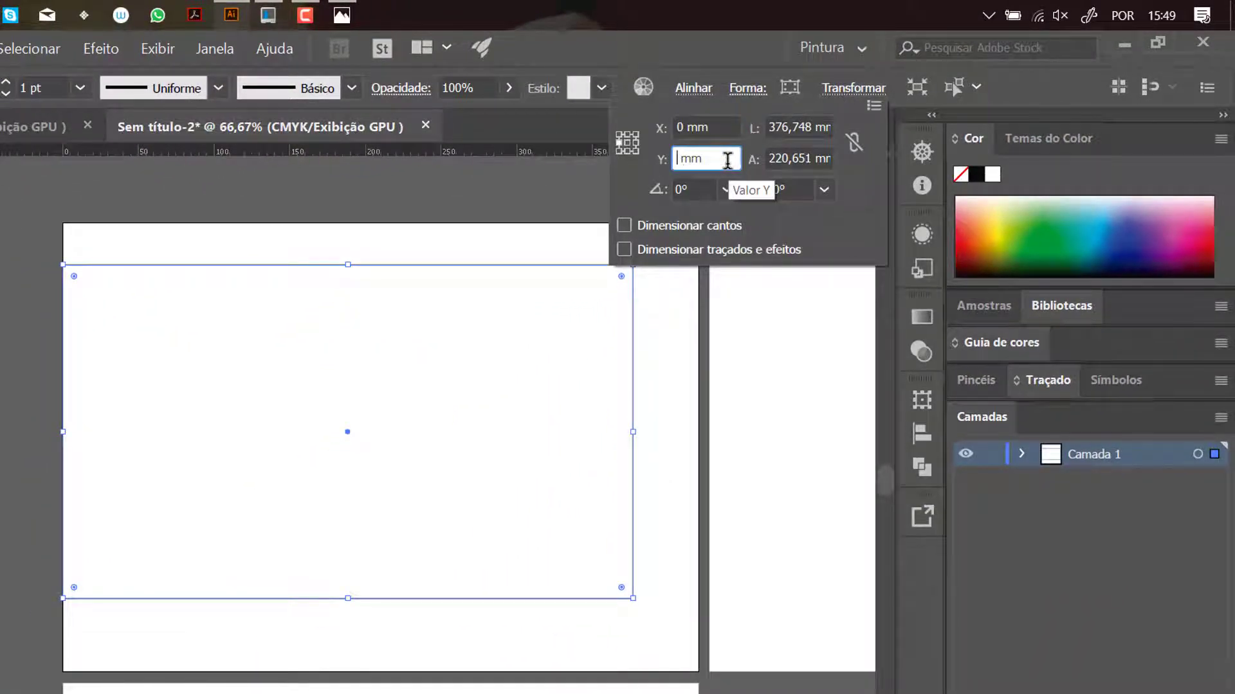
{"action": "type", "text": "0"}
{"action": "key", "text": "Tab"}
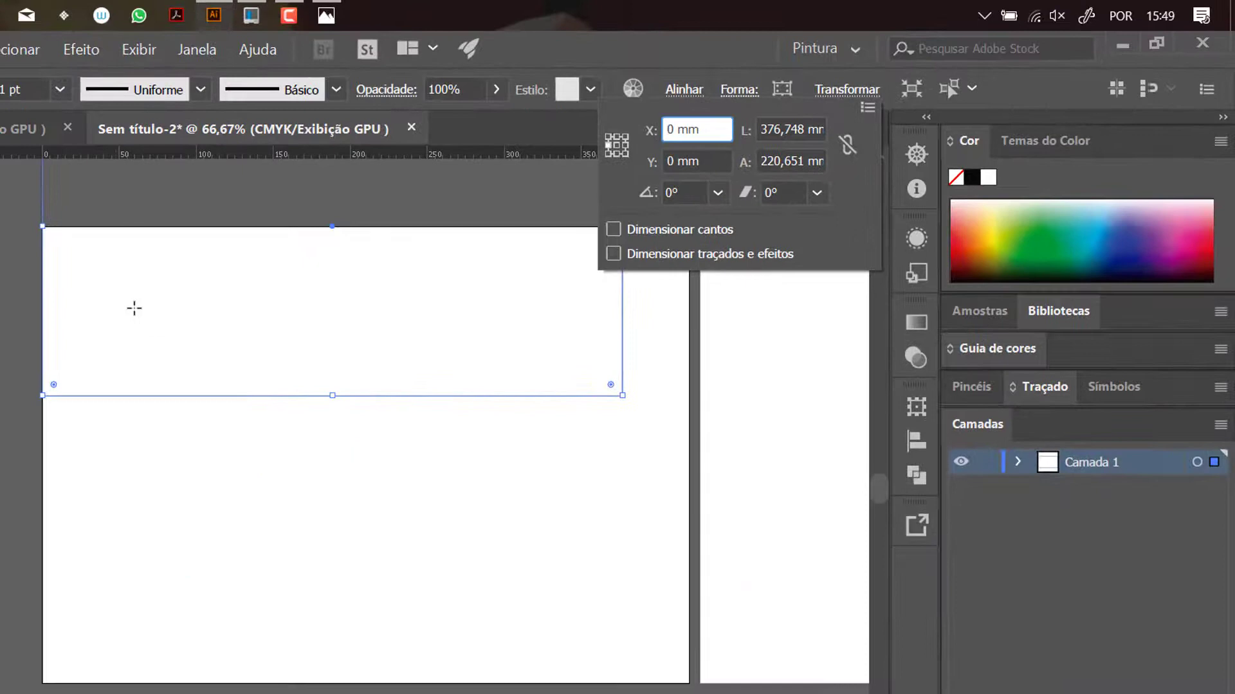
{"action": "left_click", "coordinate": [134, 312]}
Move the rectangle's reference point to its top-left corner and set the Y position to 0 mm
{"action": "key", "text": "space"}
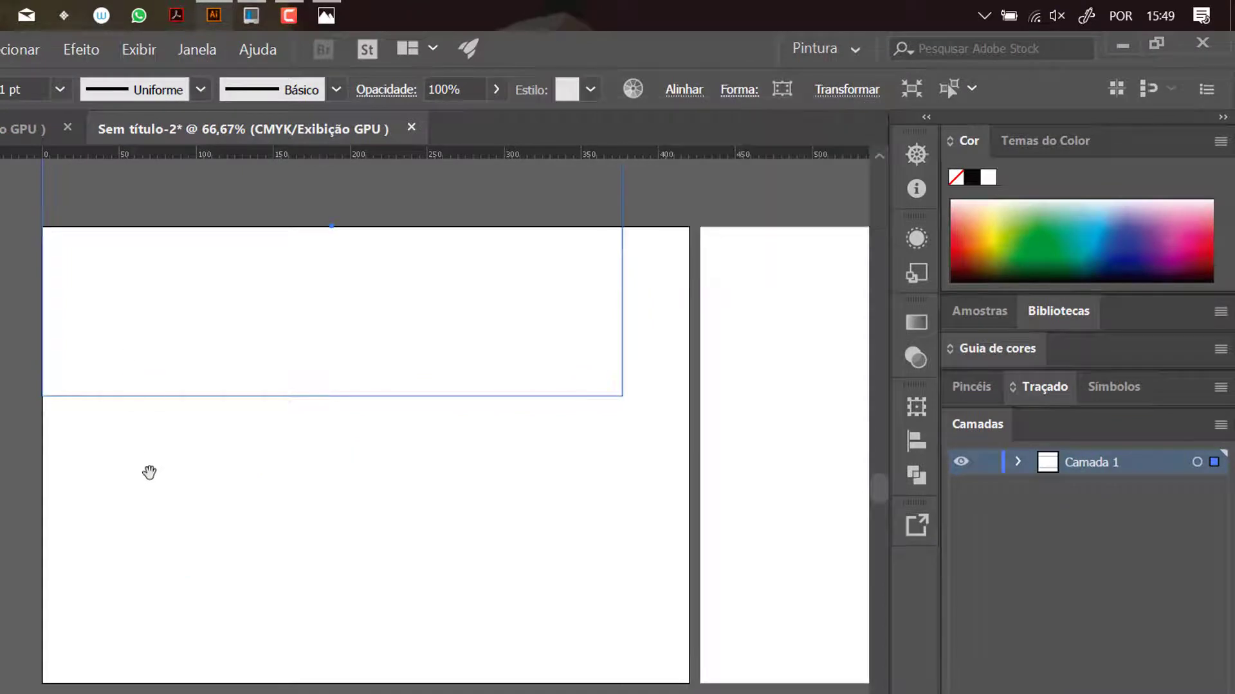
{"action": "left_click_drag", "start_coordinate": [164, 358], "coordinate": [182, 604]}
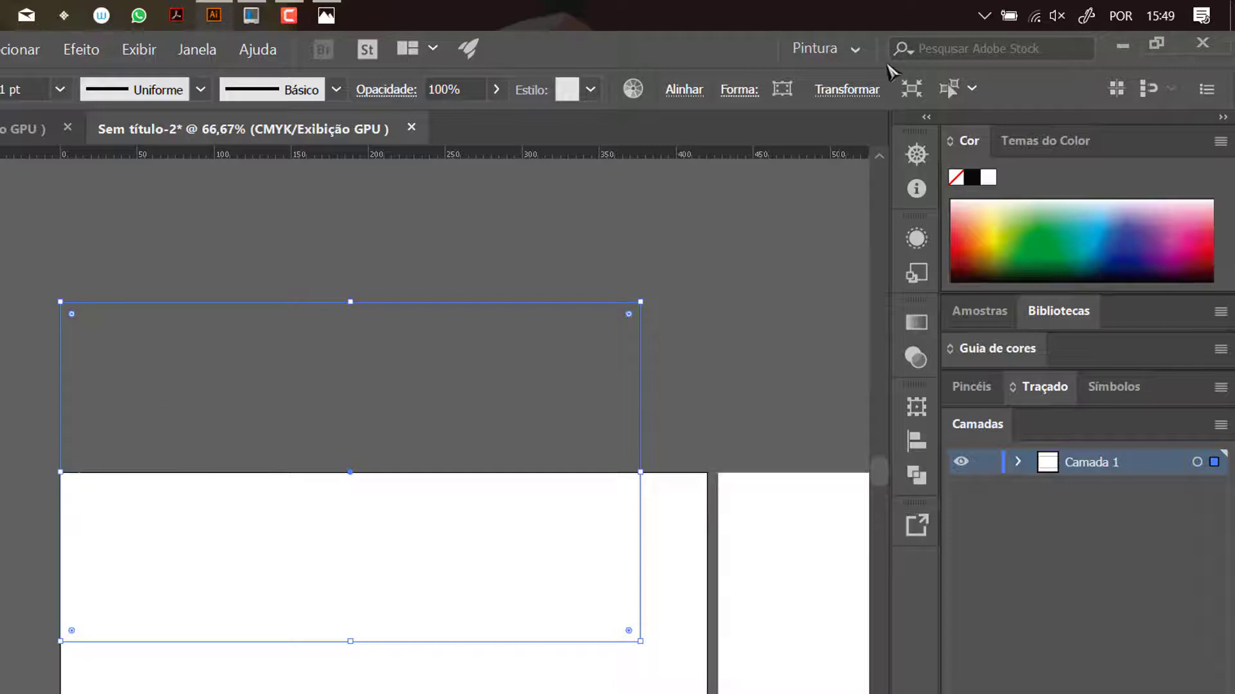
{"action": "left_click", "coordinate": [862, 91]}
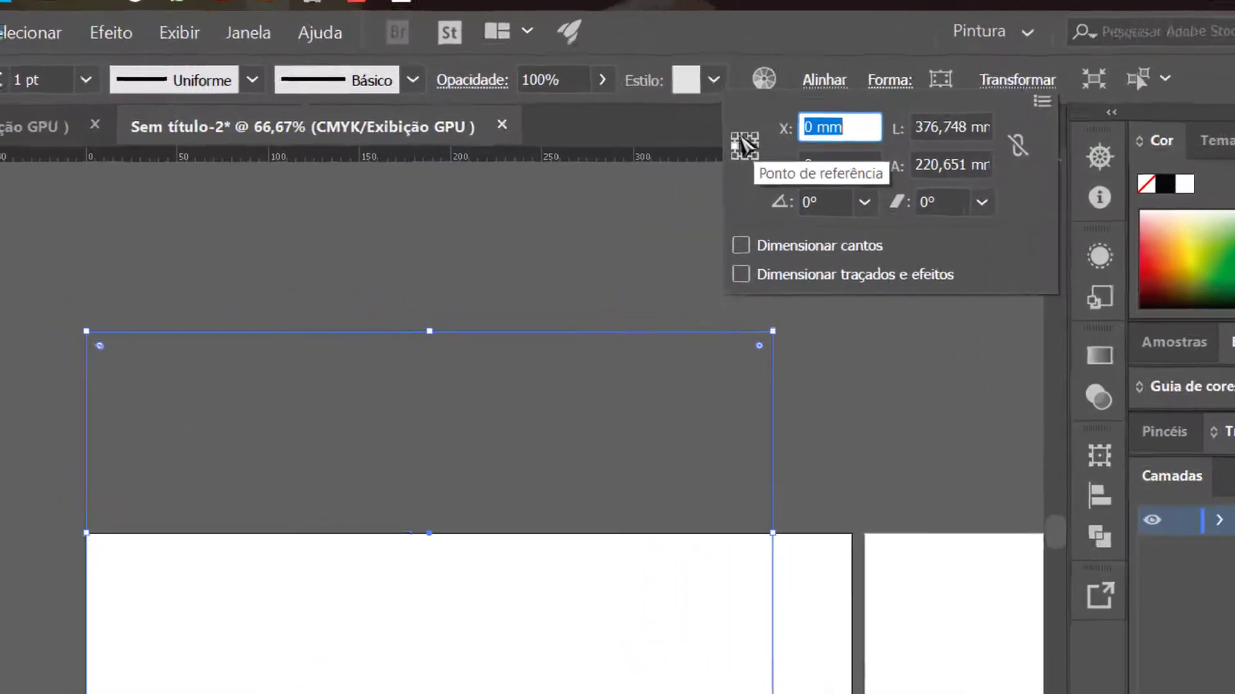
{"action": "left_click", "coordinate": [608, 137]}
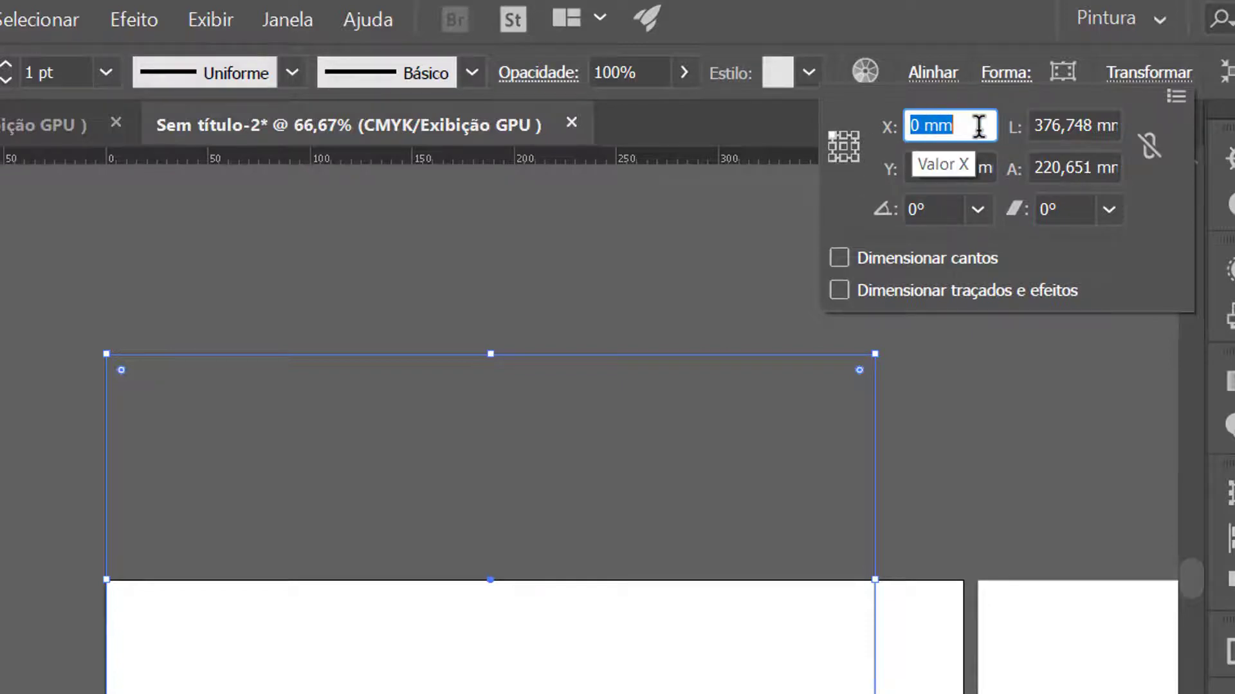
{"action": "left_click", "coordinate": [977, 178]}
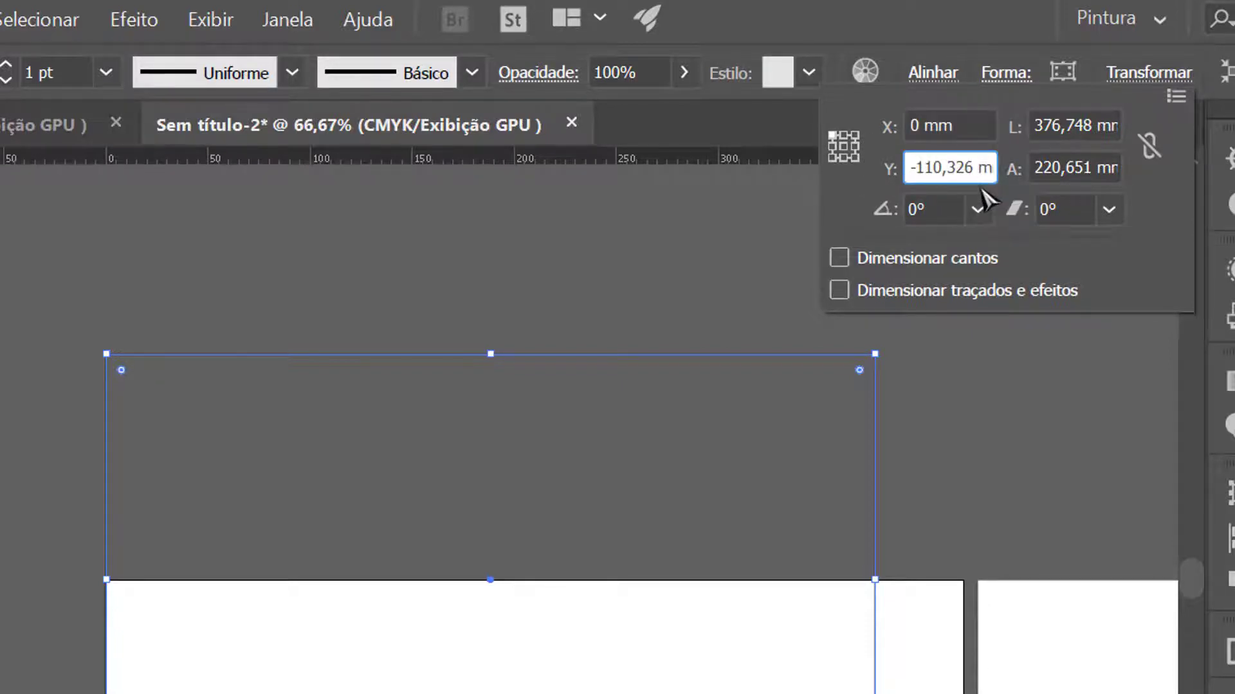
{"action": "key", "text": "BackSpace"}
{"action": "key", "text": "BackSpace"}
{"action": "key", "text": "BackSpace"}
{"action": "key", "text": "BackSpace"}
{"action": "key", "text": "BackSpace"}
{"action": "key", "text": "BackSpace"}
{"action": "key", "text": "BackSpace"}
{"action": "key", "text": "BackSpace"}
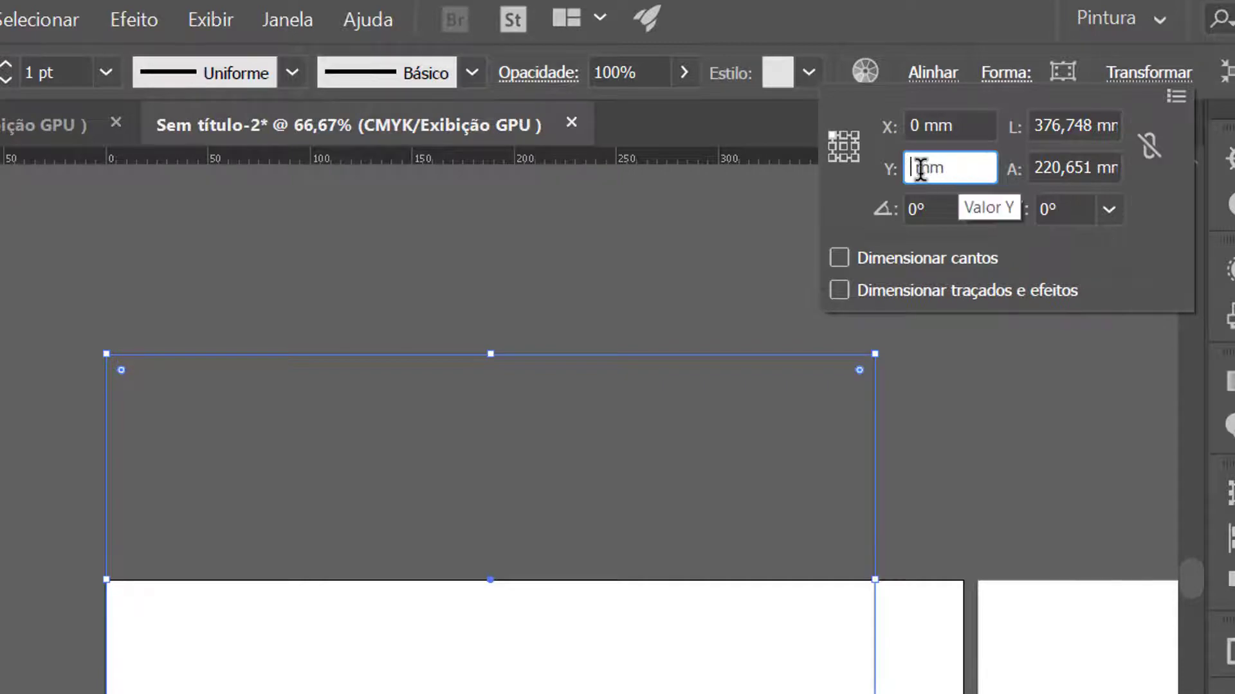
{"action": "type", "text": "0"}
{"action": "left_click", "coordinate": [964, 130]}
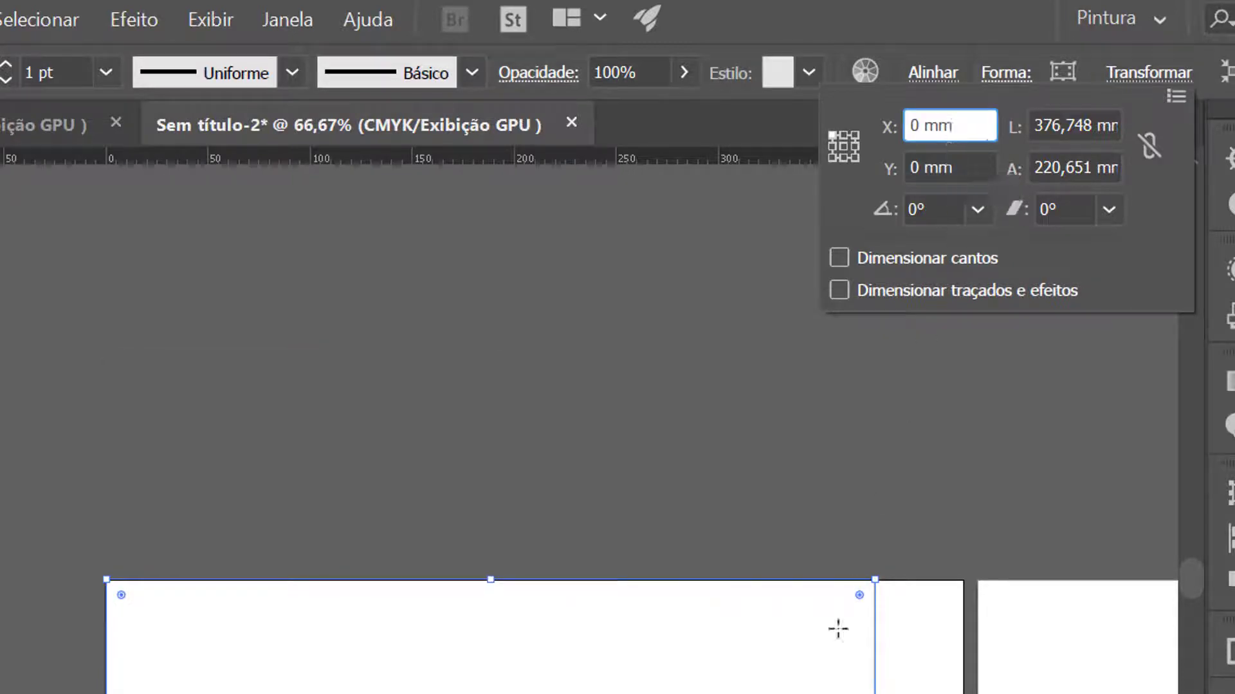
Set the rectangle's width to 420 mm, keeping its top-left corner fixed
{"action": "key", "text": "space"}
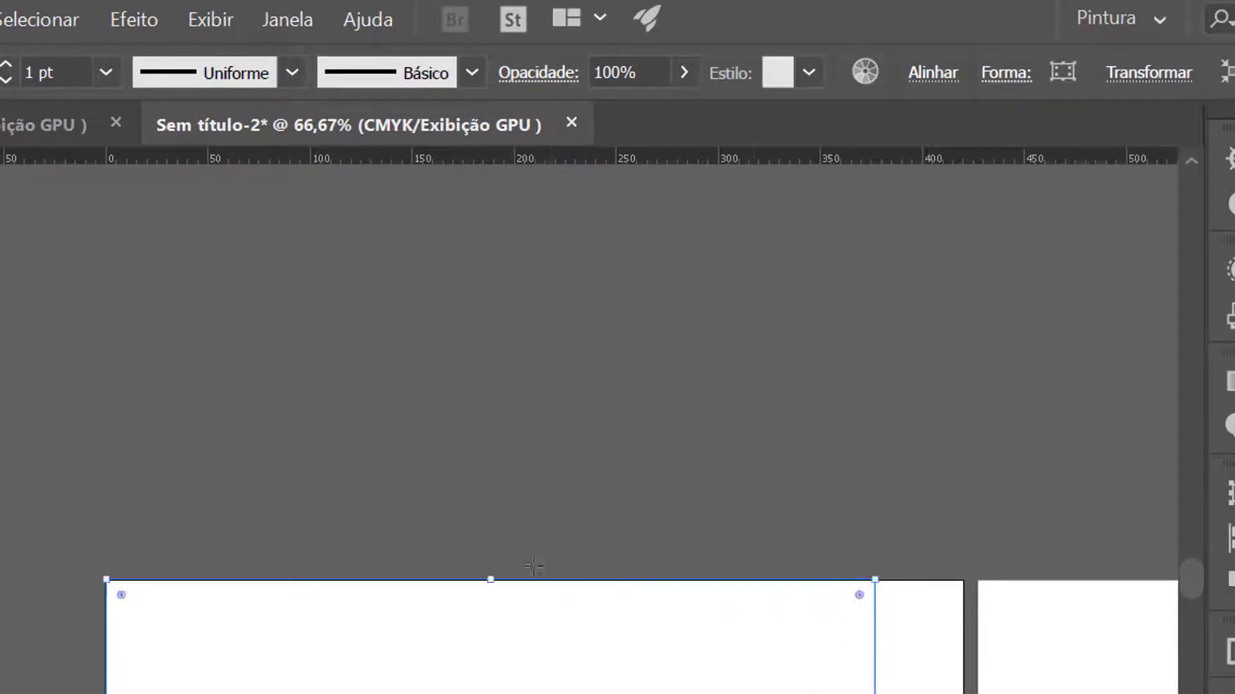
{"action": "key", "text": "space"}
{"action": "left_click_drag", "start_coordinate": [697, 643], "coordinate": [497, 386]}
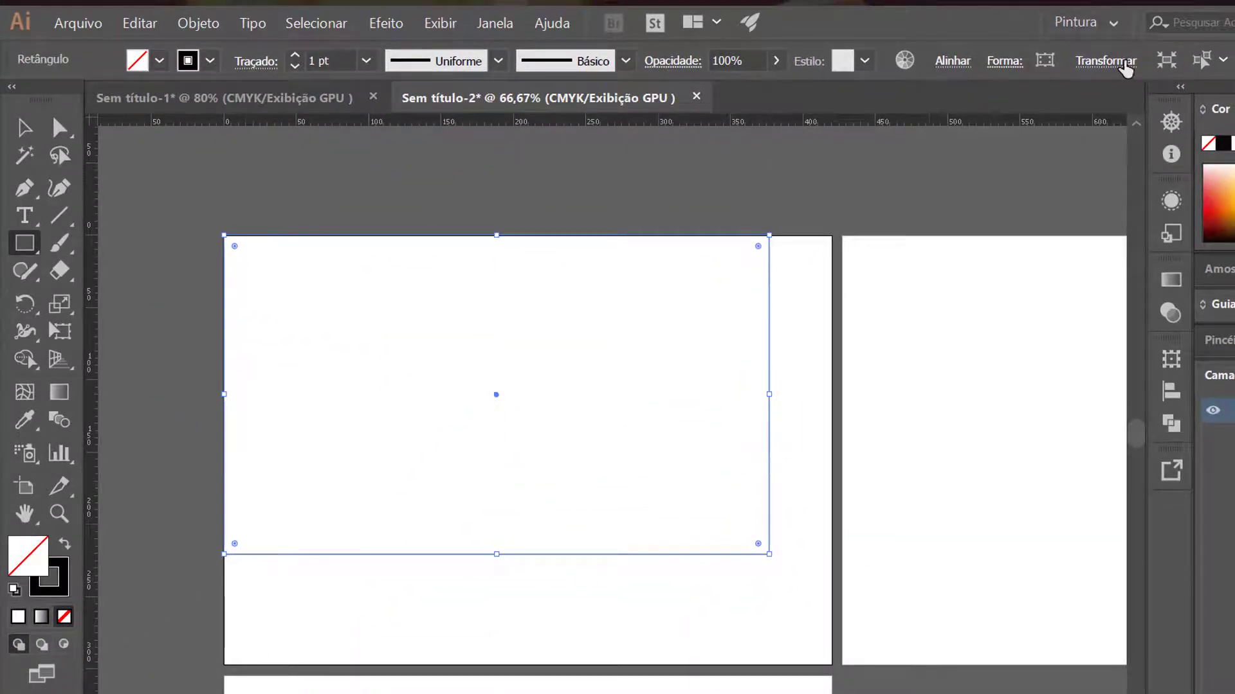
{"action": "left_click", "coordinate": [1106, 63]}
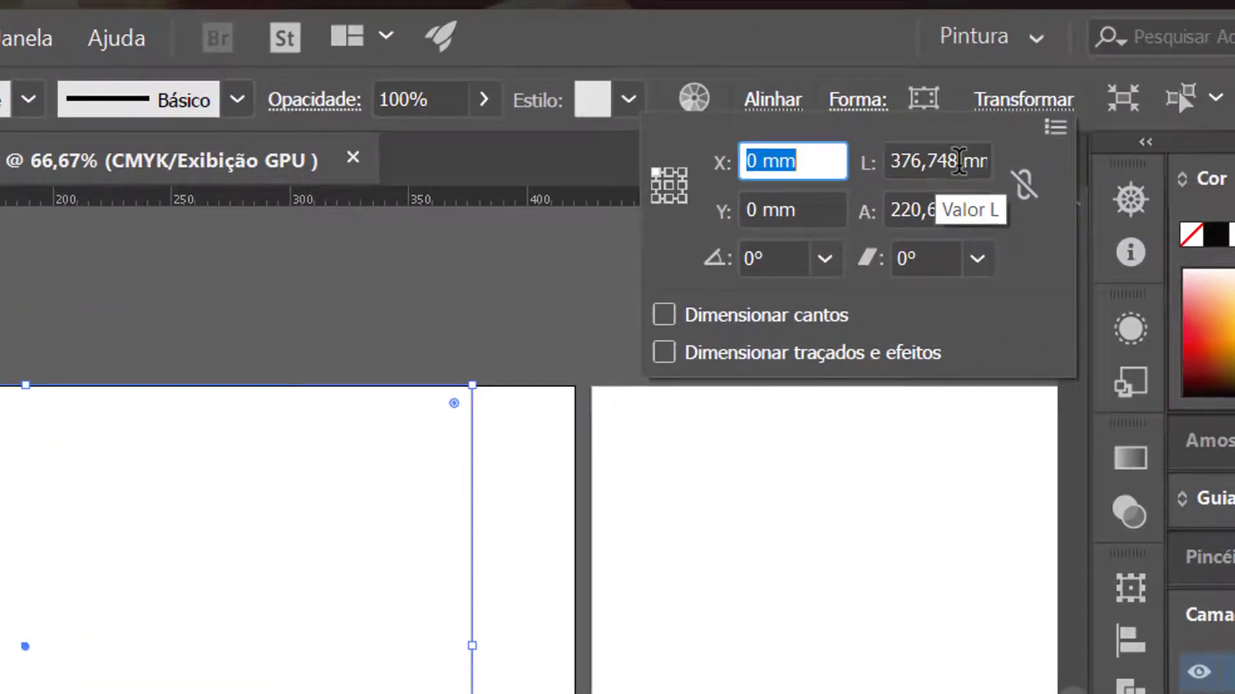
{"action": "left_click", "coordinate": [958, 161]}
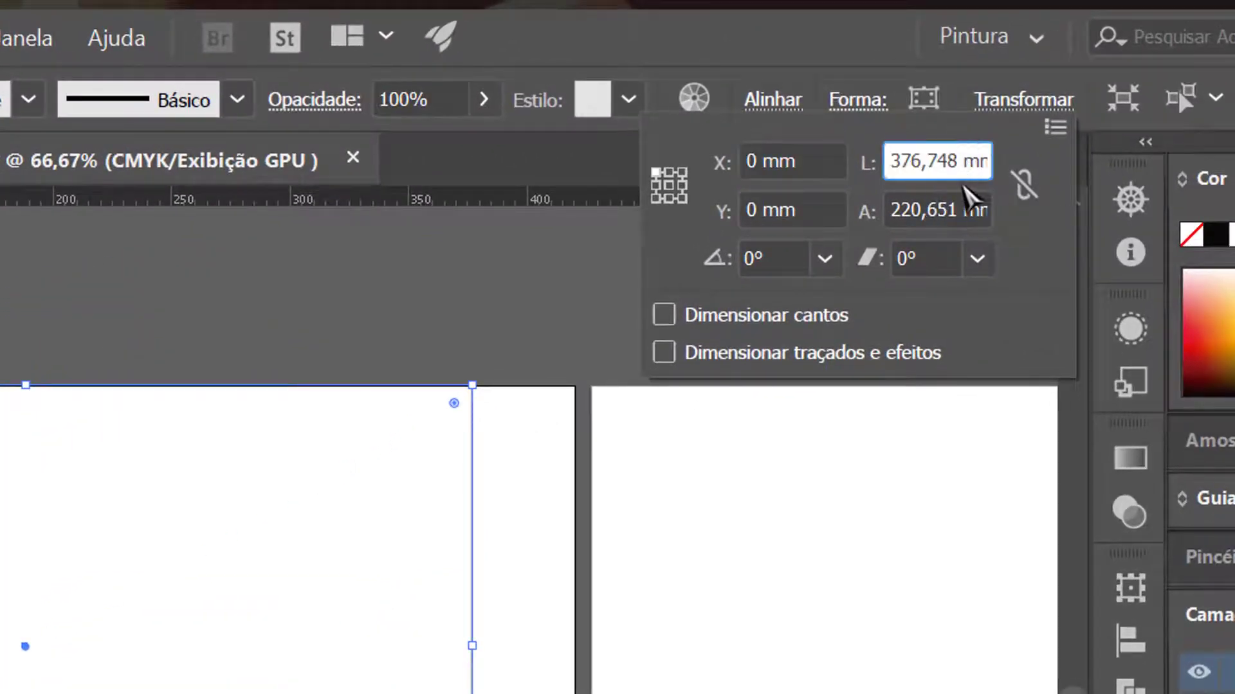
{"action": "key", "text": "BackSpace"}
{"action": "key", "text": "BackSpace"}
{"action": "key", "text": "BackSpace"}
{"action": "key", "text": "BackSpace"}
{"action": "key", "text": "BackSpace"}
{"action": "key", "text": "BackSpace"}
{"action": "key", "text": "BackSpace"}
{"action": "key", "text": "BackSpace"}
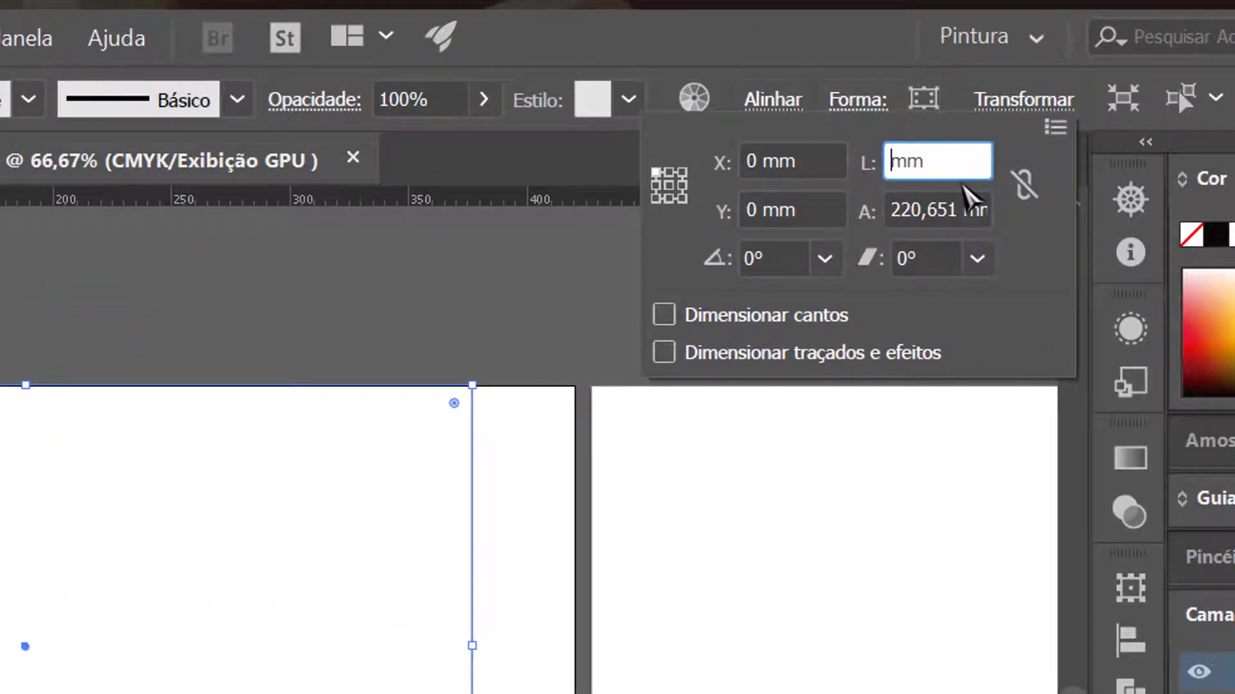
{"action": "type", "text": "420"}
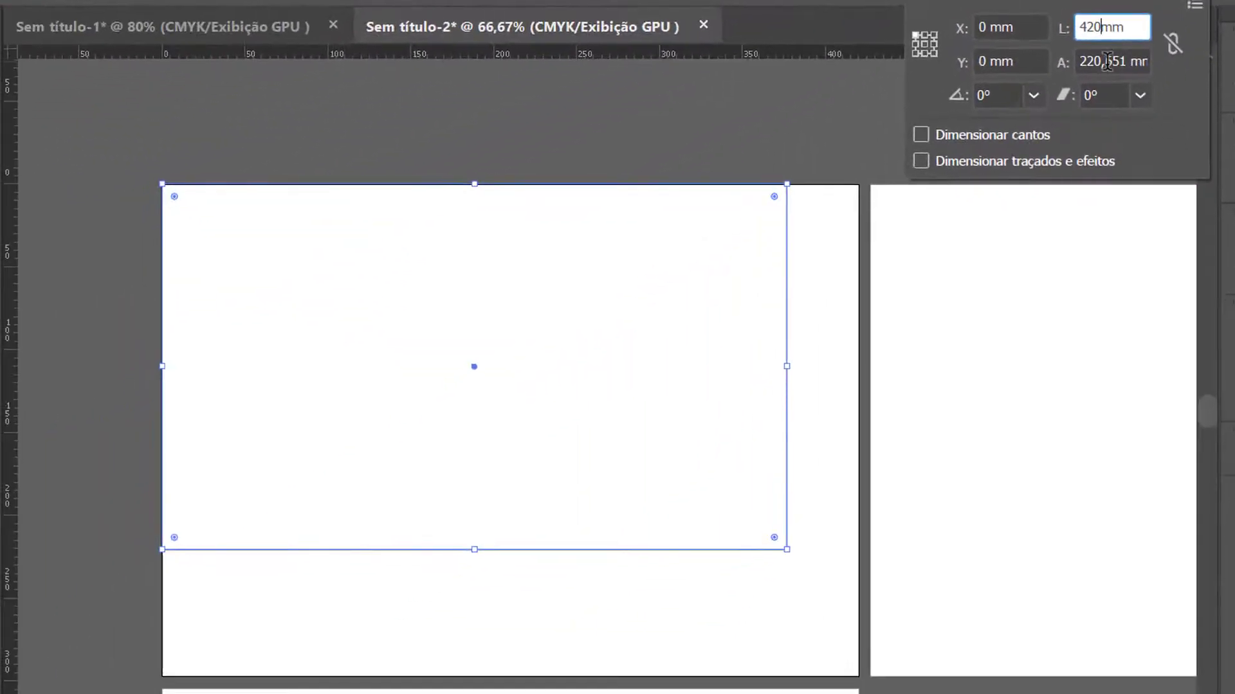
Set the rectangle's height to 297 mm so it matches the A3 artboard
{"action": "left_click", "coordinate": [930, 208]}
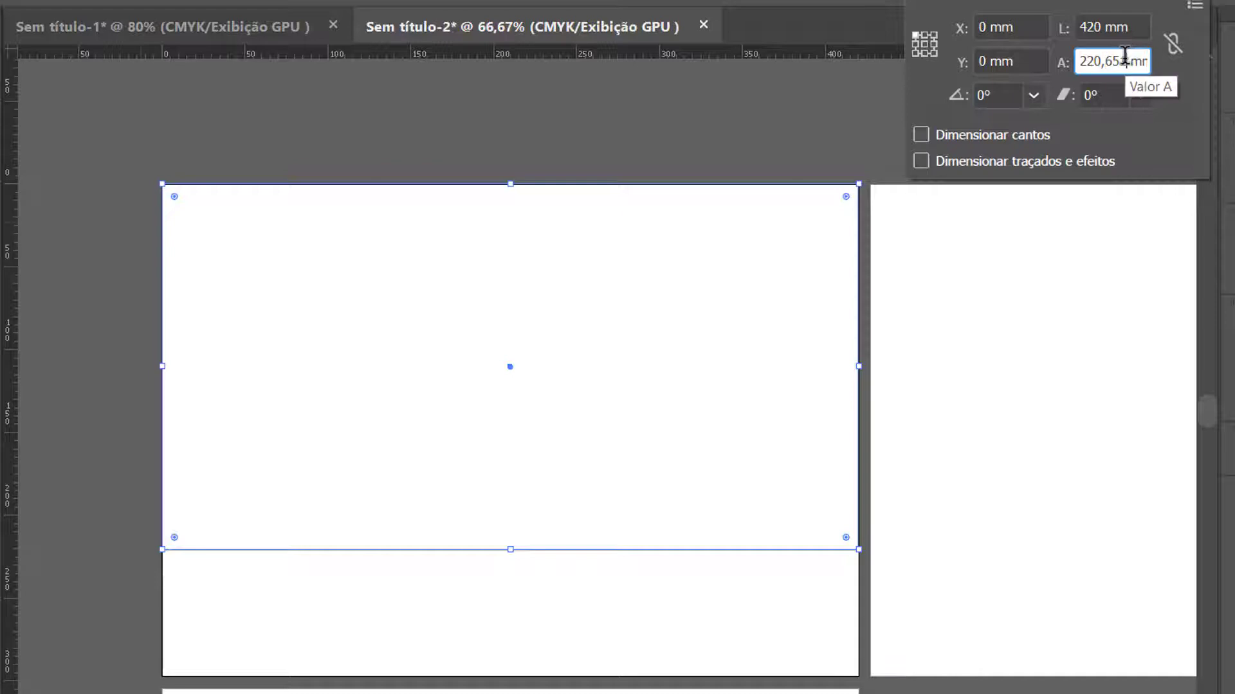
{"action": "key", "text": "BackSpace"}
{"action": "key", "text": "BackSpace"}
{"action": "key", "text": "BackSpace"}
{"action": "key", "text": "BackSpace"}
{"action": "key", "text": "BackSpace"}
{"action": "key", "text": "BackSpace"}
{"action": "type", "text": "297"}
{"action": "left_click", "coordinate": [1122, 29]}
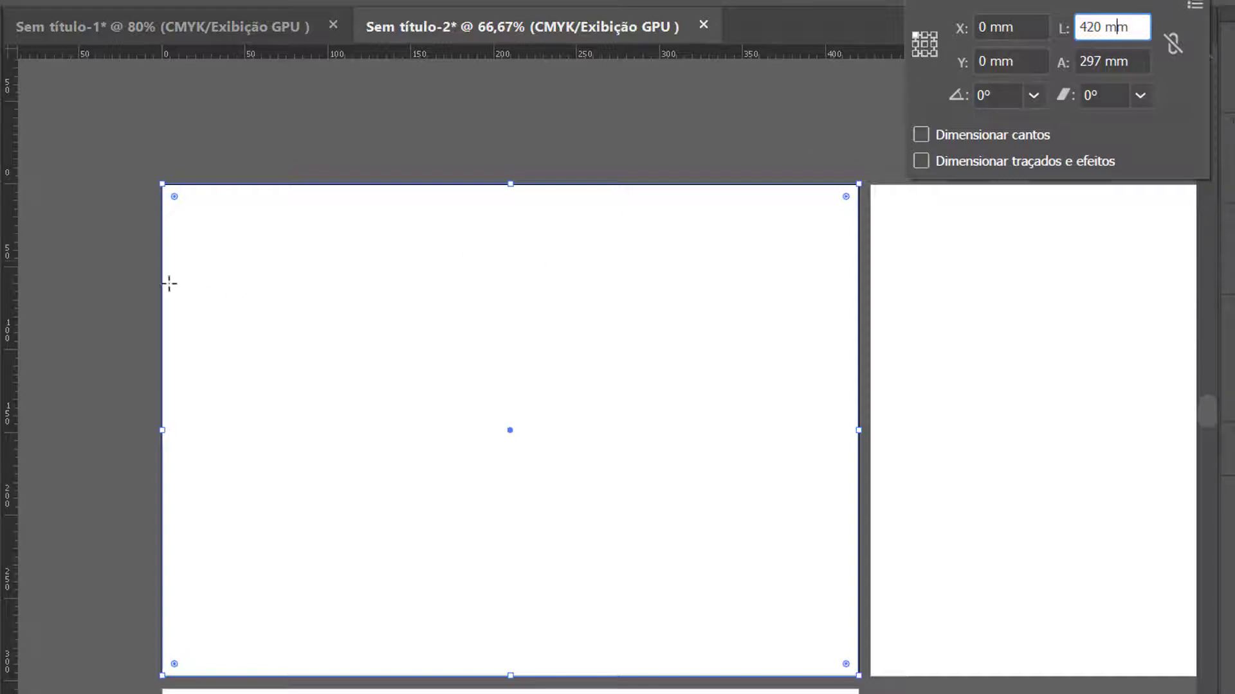
Move the rectangle's reference point to its middle right and set the width to 395 mm for a 25 mm left margin
{"action": "left_click", "coordinate": [934, 44]}
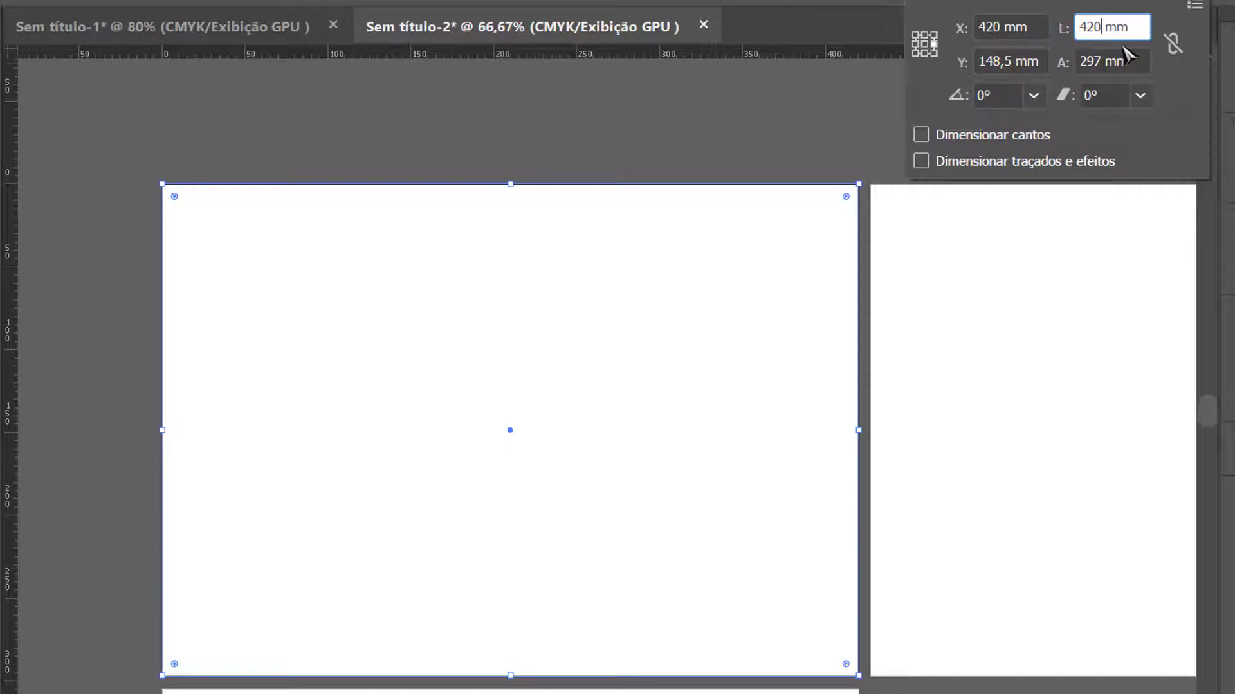
{"action": "key", "text": "BackSpace"}
{"action": "key", "text": "BackSpace"}
{"action": "key", "text": "BackSpace"}
{"action": "type", "text": "395"}
{"action": "left_click", "coordinate": [1126, 61]}
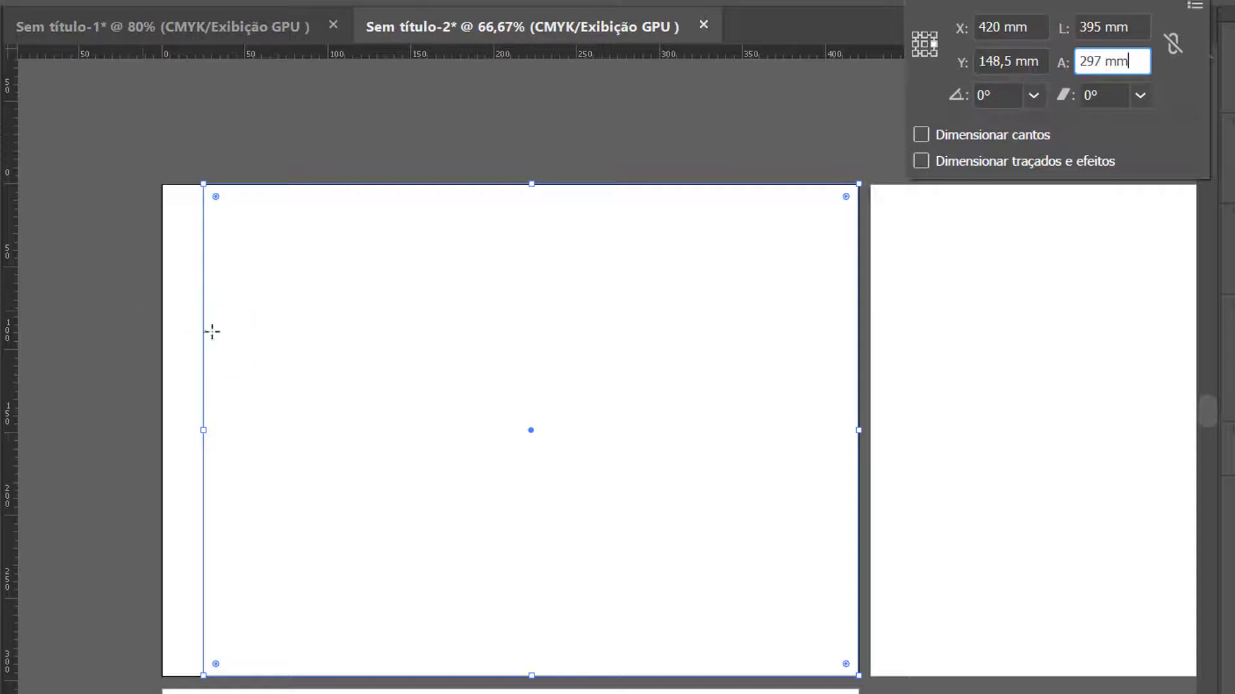
Set the rectangle's height to 277 mm, leaving equal margins above and below it
{"action": "left_click", "coordinate": [1105, 61]}
{"action": "key", "text": "BackSpace"}
{"action": "key", "text": "BackSpace"}
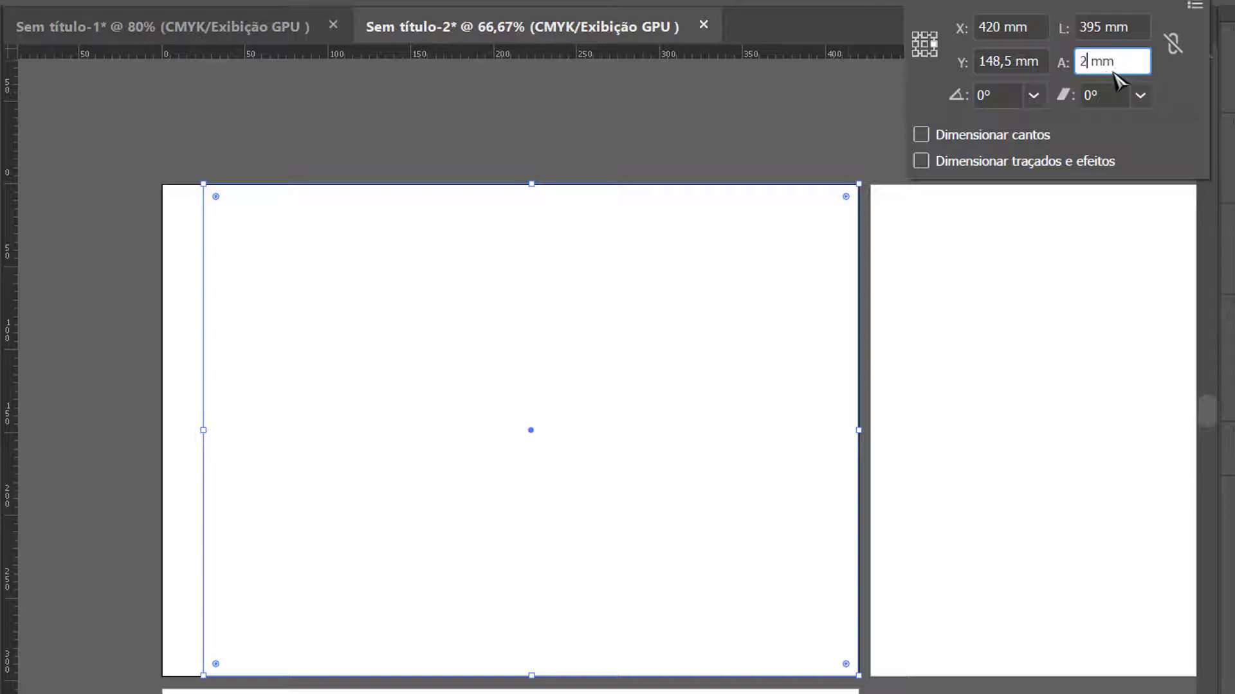
{"action": "type", "text": "77"}
{"action": "left_click", "coordinate": [1144, 23]}
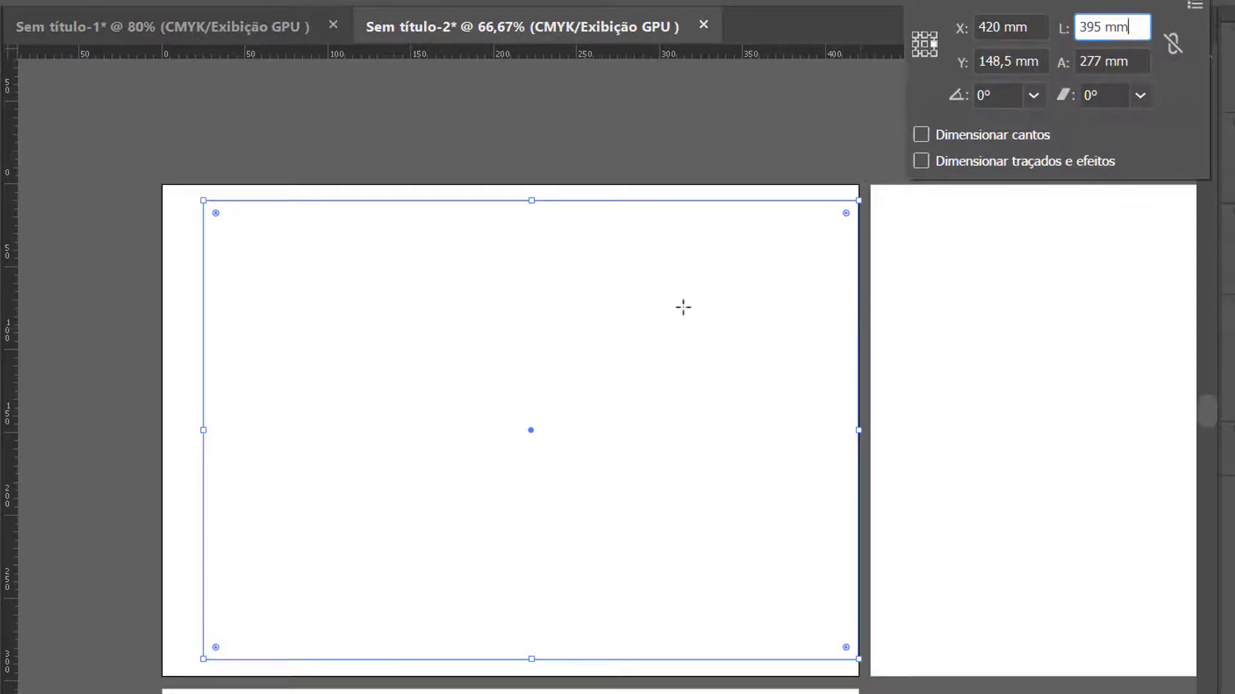
Move the rectangle's reference point to its middle left and set the width to 385 mm for a 10 mm right margin
{"action": "left_click", "coordinate": [917, 43]}
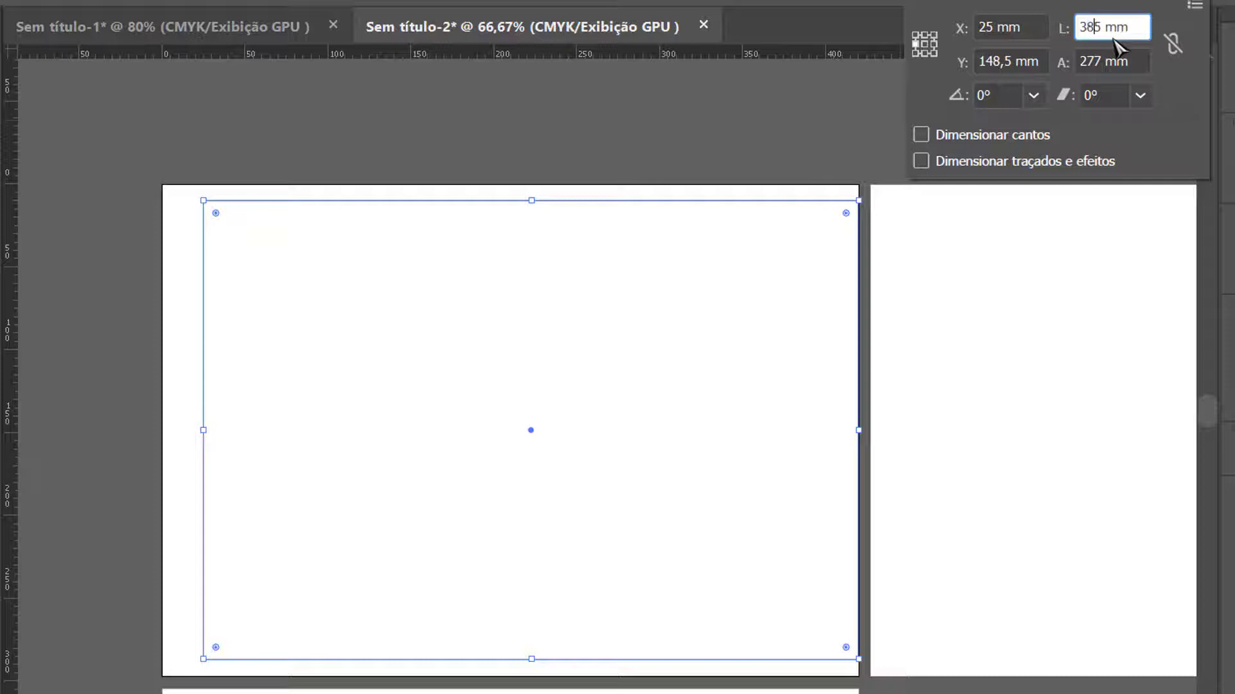
{"action": "key", "text": "Return"}
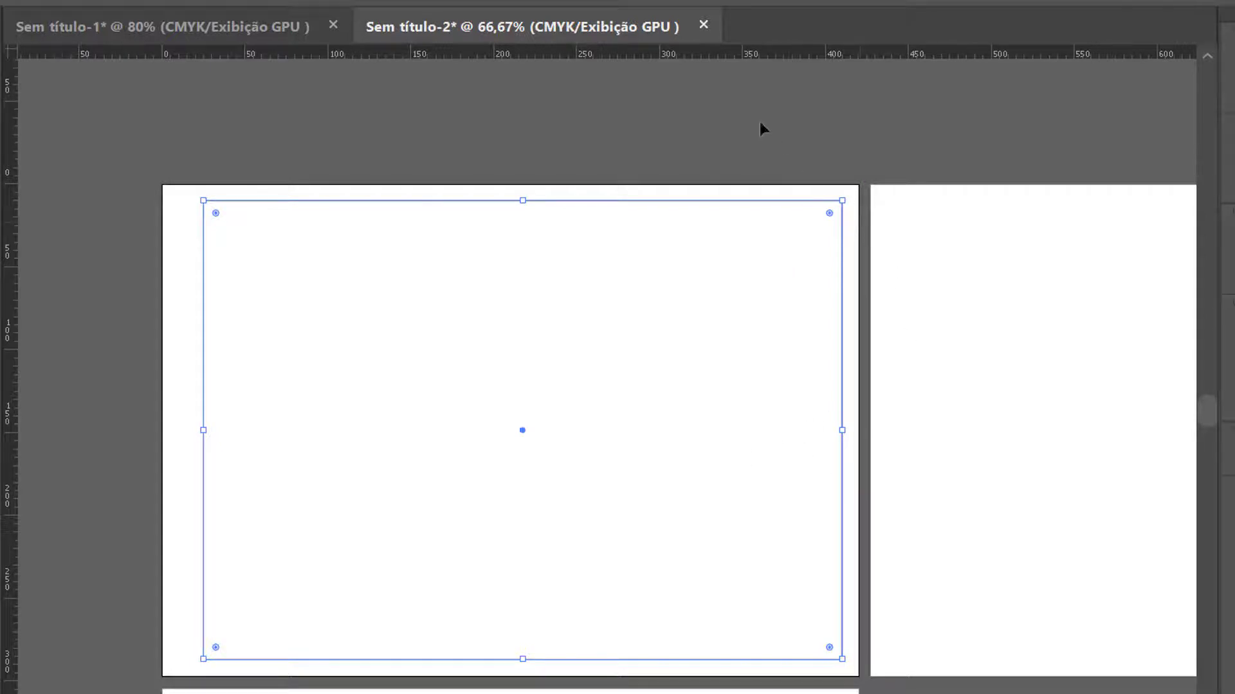
{"action": "left_click", "coordinate": [701, 127]}
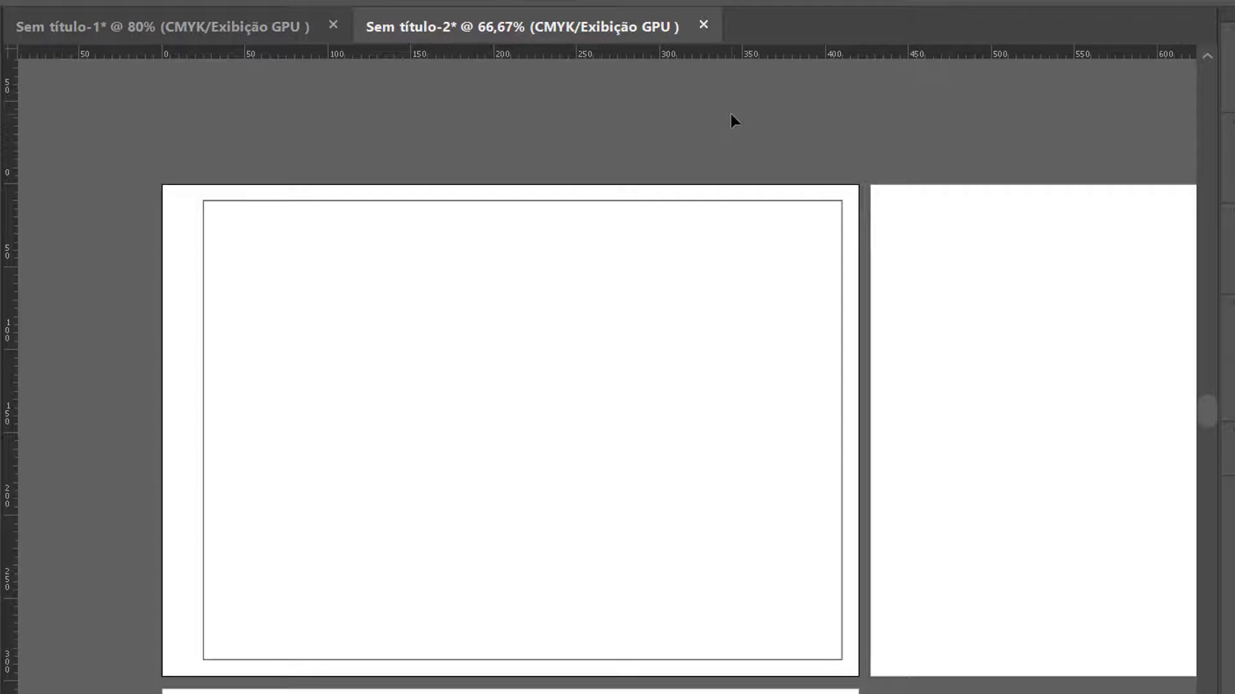
Select the margin frame on the first artboard and copy it
{"action": "key", "text": "m"}
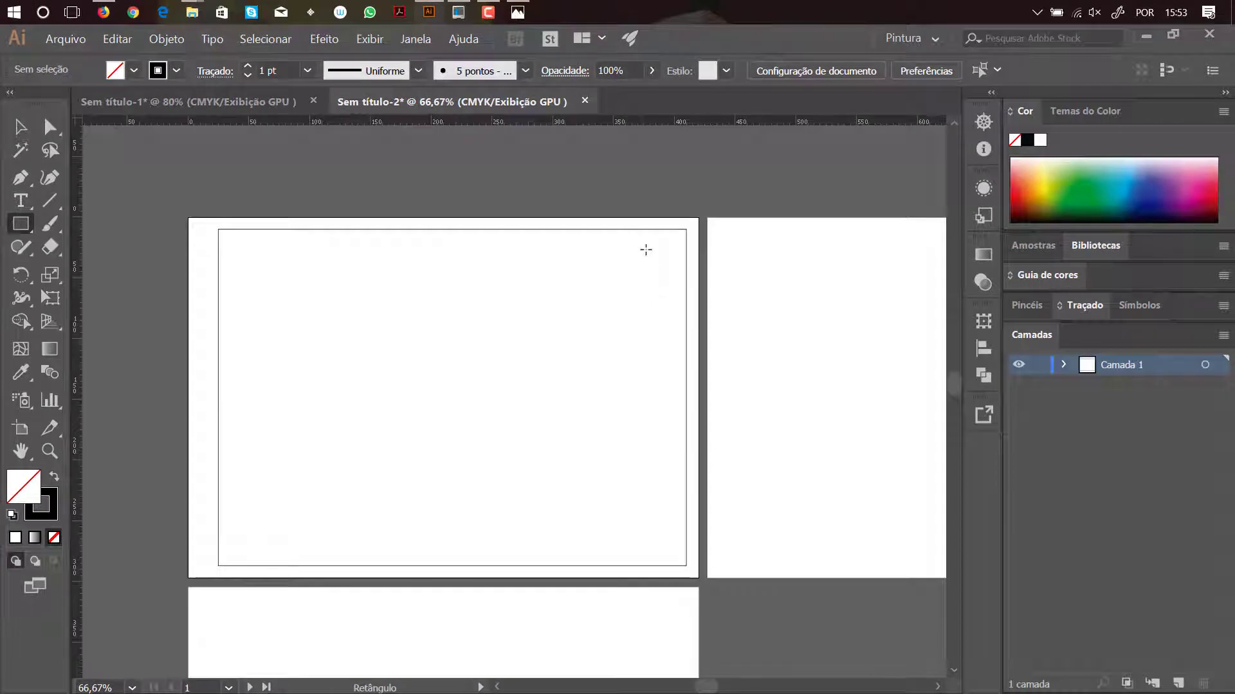
{"action": "left_click", "coordinate": [641, 230], "text": "ctrl"}
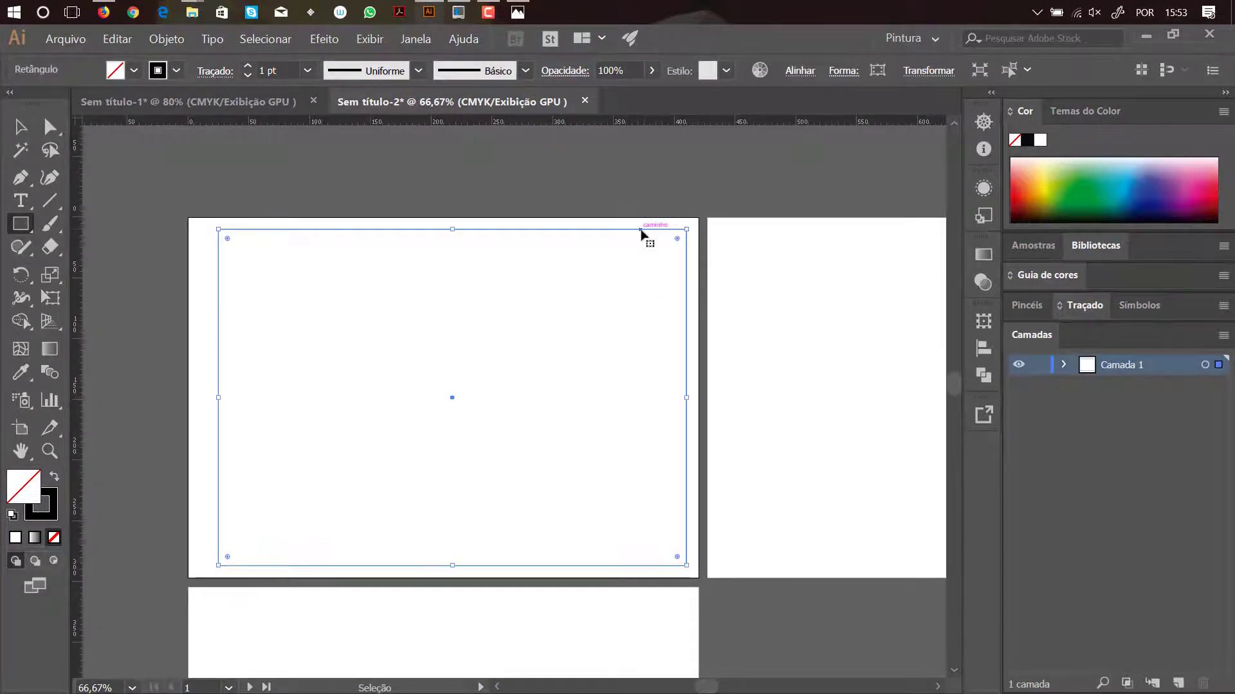
{"action": "right_click", "coordinate": [601, 245]}
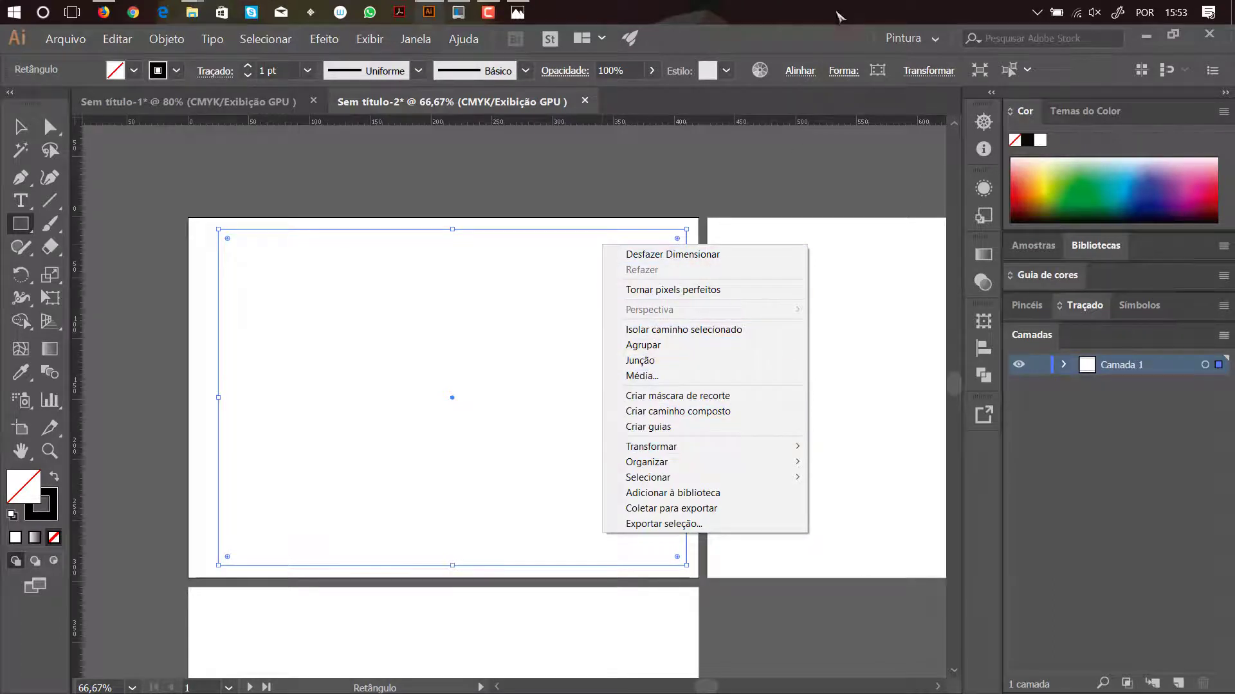
{"action": "left_click", "coordinate": [813, 45]}
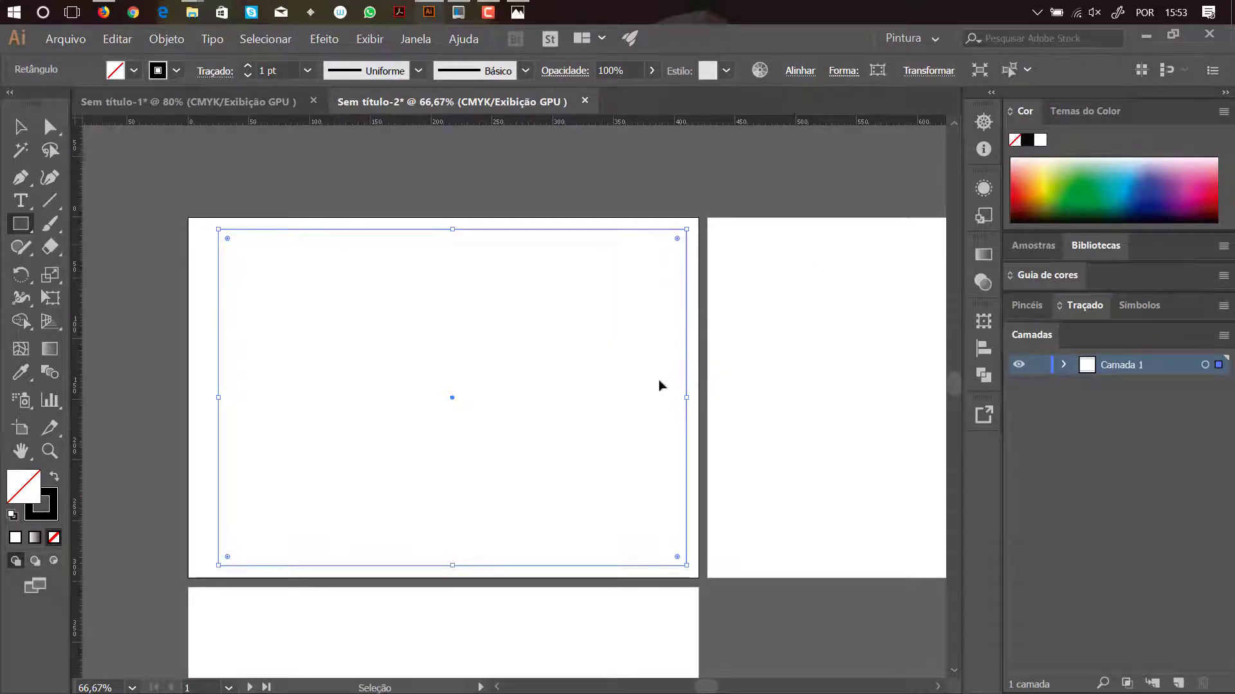
Paste the copied margin frame onto all artboards and check the copy on the first artboard
{"action": "left_click_drag", "start_coordinate": [758, 386], "coordinate": [324, 382]}
{"action": "left_click", "coordinate": [528, 351], "text": "ctrl"}
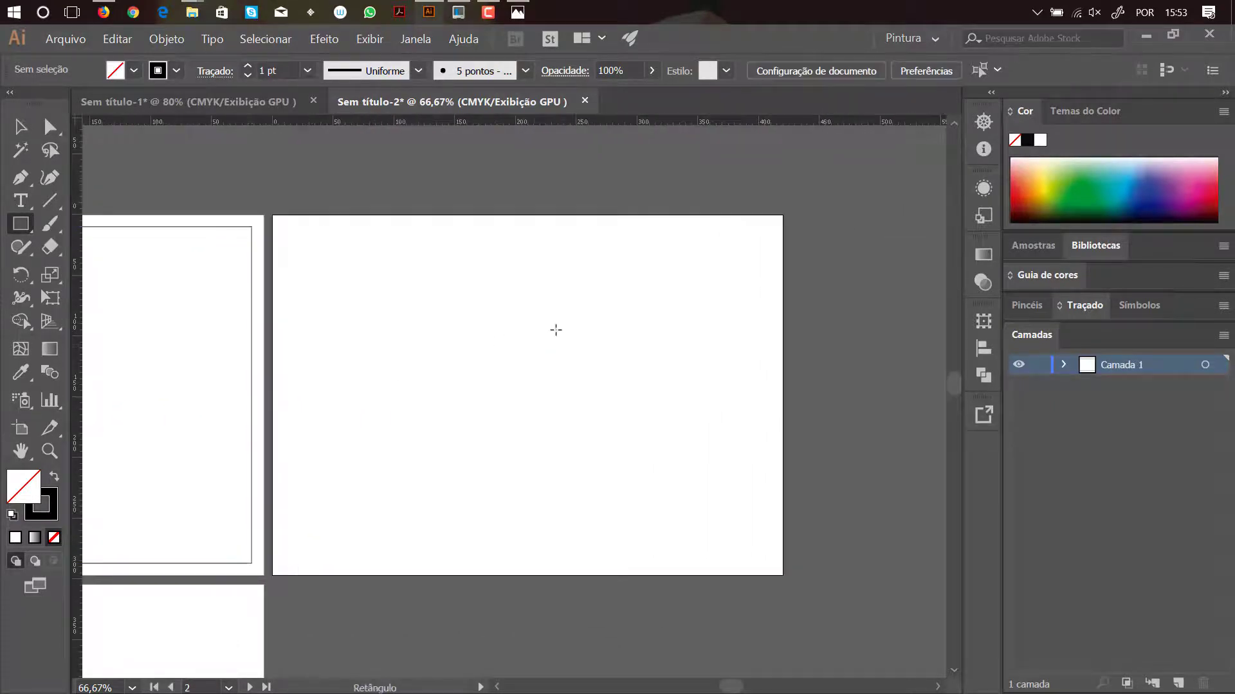
{"action": "right_click", "coordinate": [519, 326]}
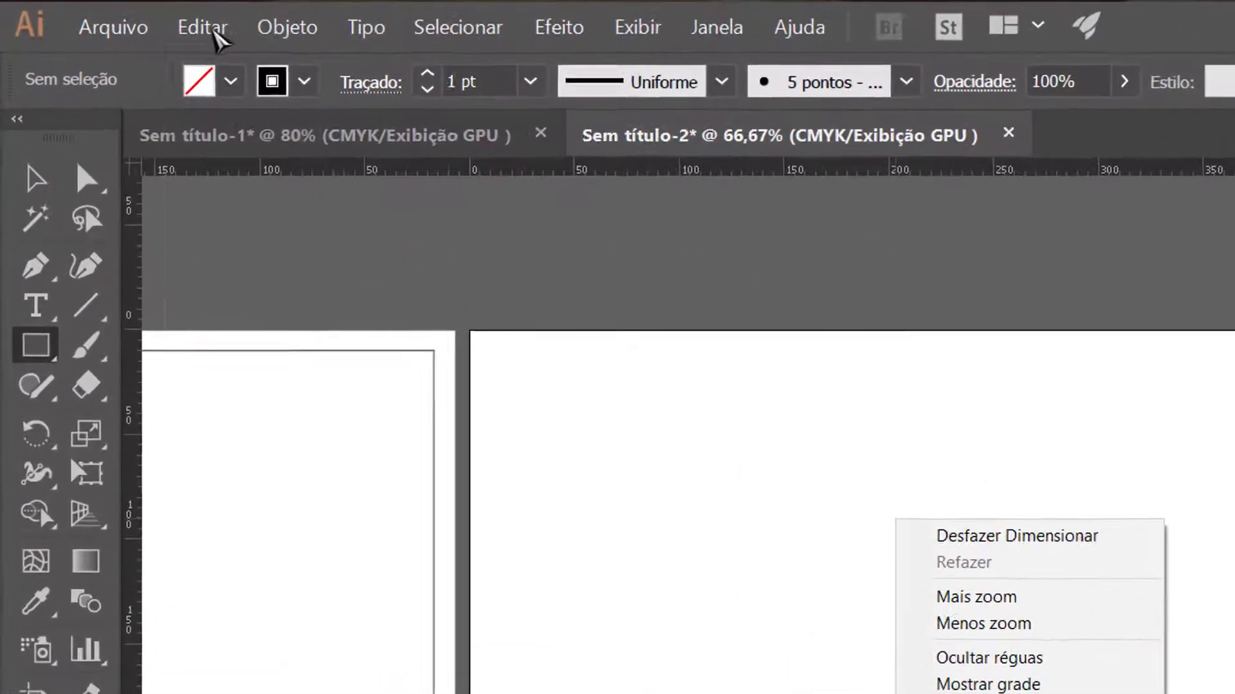
{"action": "left_click", "coordinate": [160, 41]}
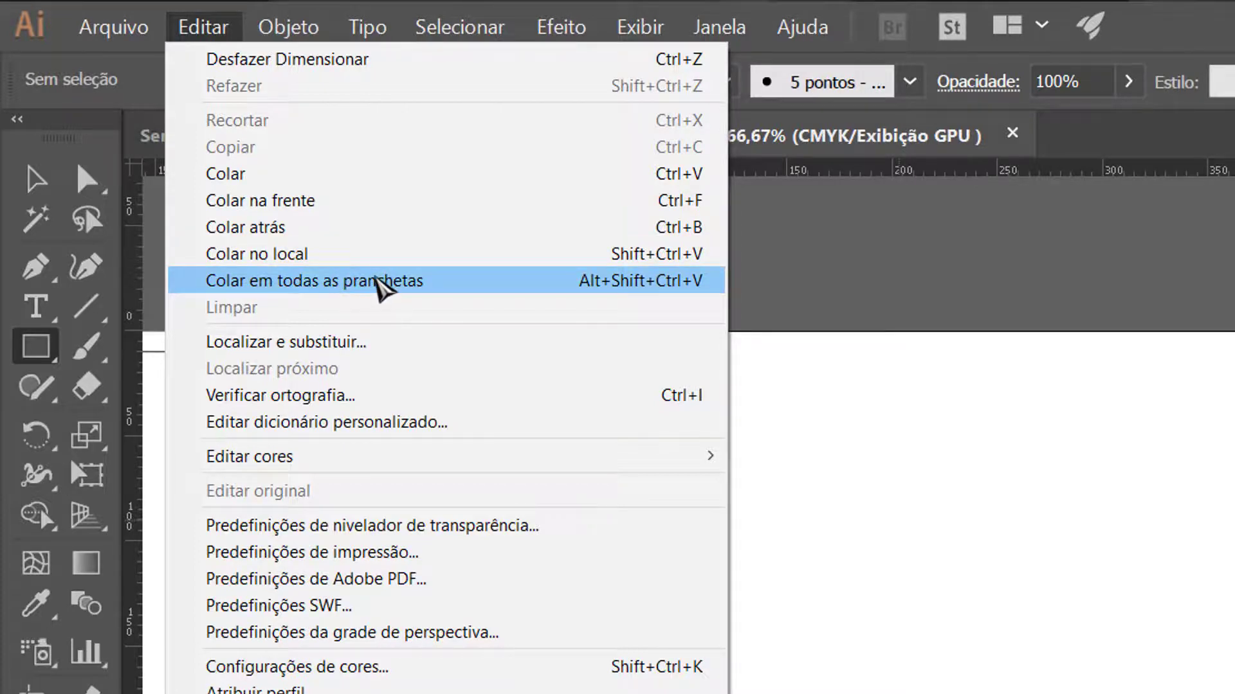
{"action": "left_click", "coordinate": [381, 283]}
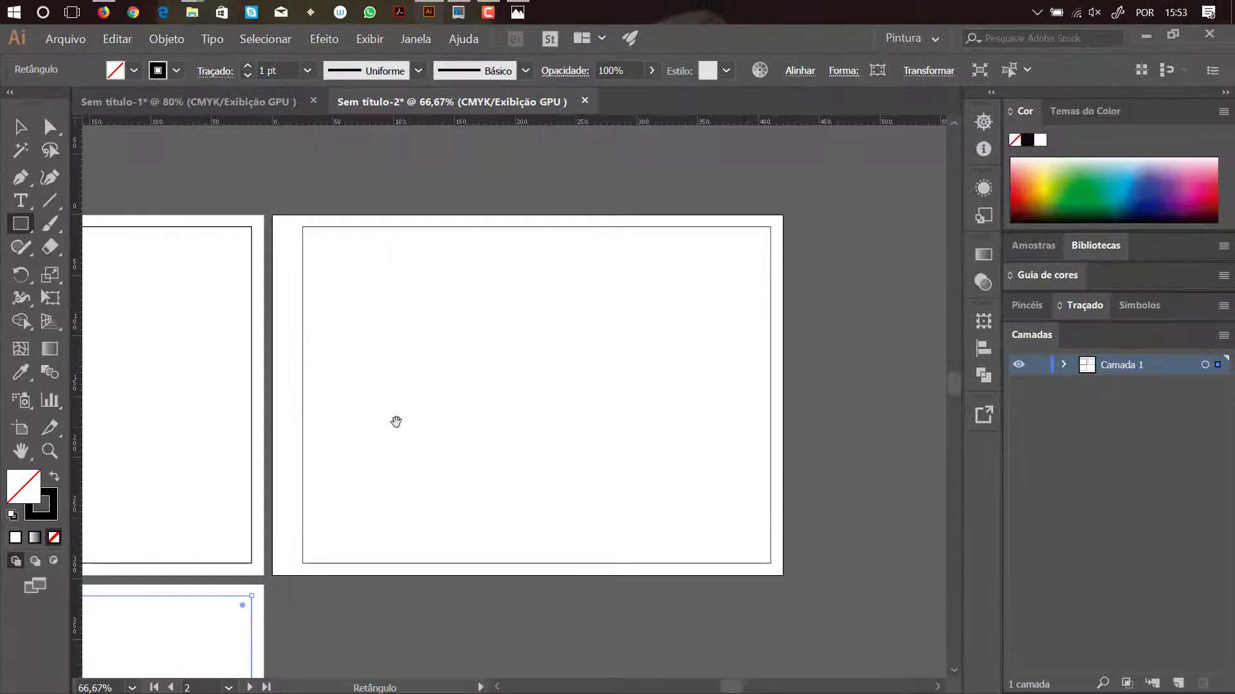
{"action": "left_click_drag", "start_coordinate": [396, 422], "coordinate": [728, 364]}
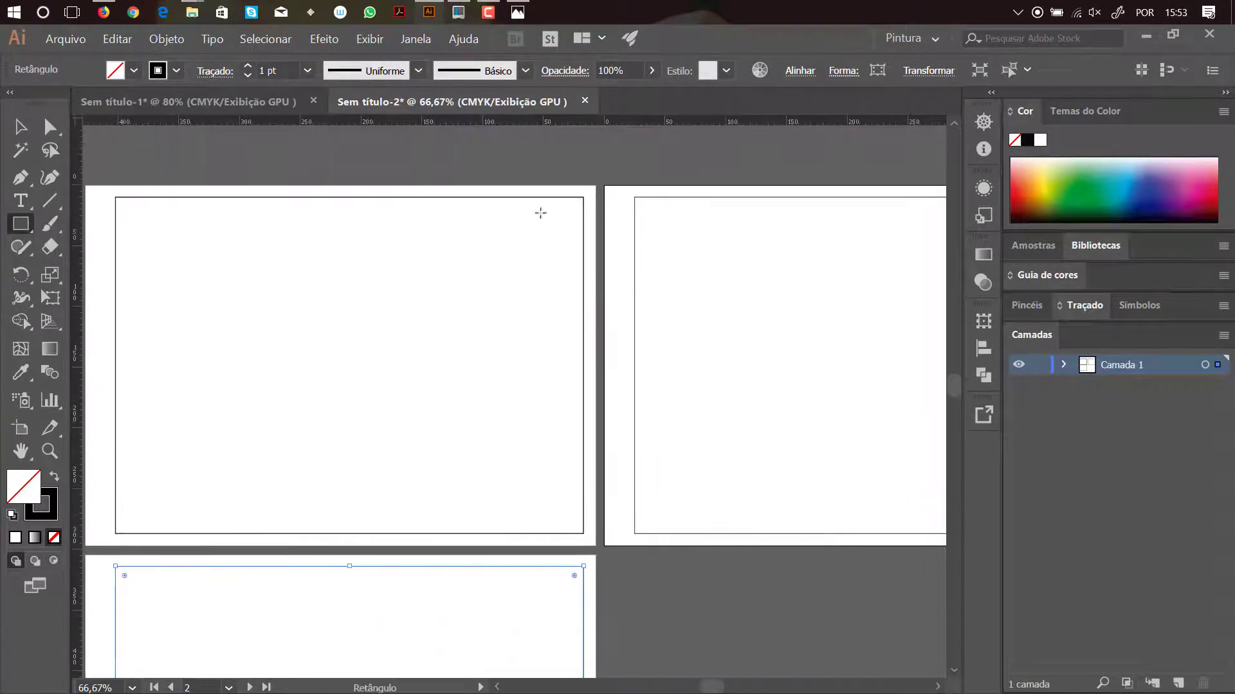
{"action": "left_click", "coordinate": [514, 198], "text": "ctrl"}
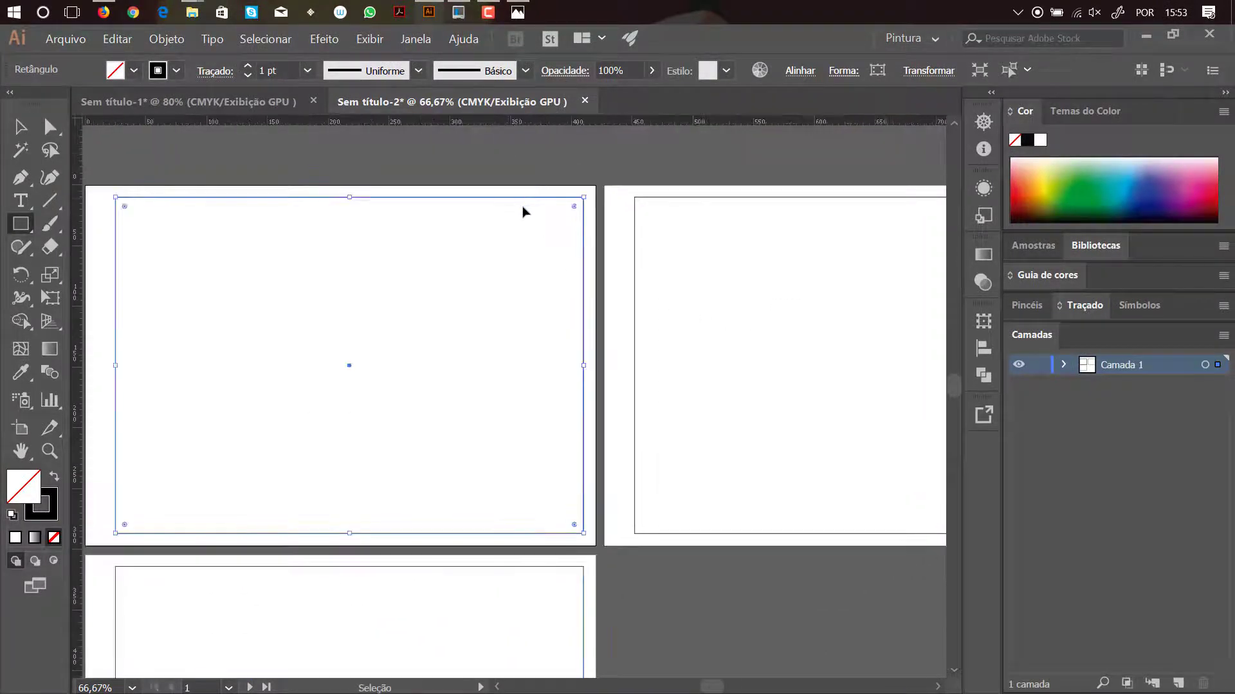
{"action": "left_click", "coordinate": [552, 224], "text": "ctrl"}
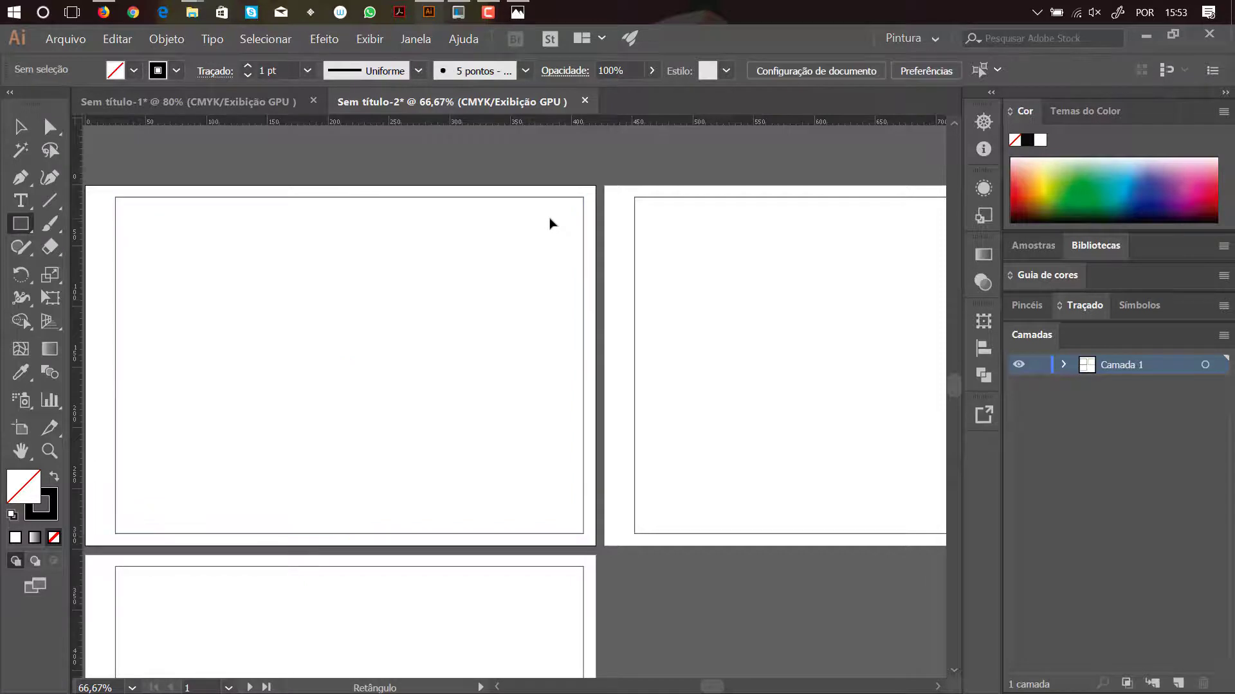
Undo pasting the frame onto all artboards
{"action": "key", "text": "ctrl+z"}
{"action": "key", "text": "ctrl+z"}
{"action": "key", "text": "ctrl+z"}
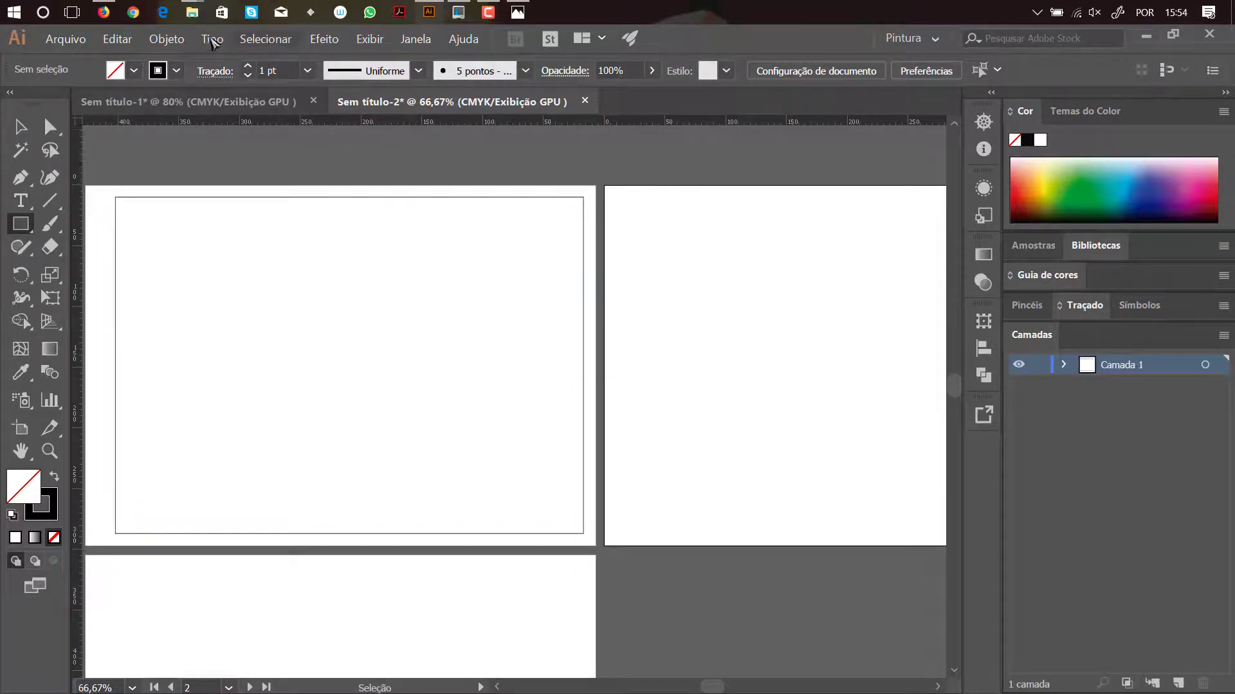
Make the second artboard active and paste the margin frame in place there
{"action": "left_click", "coordinate": [117, 38]}
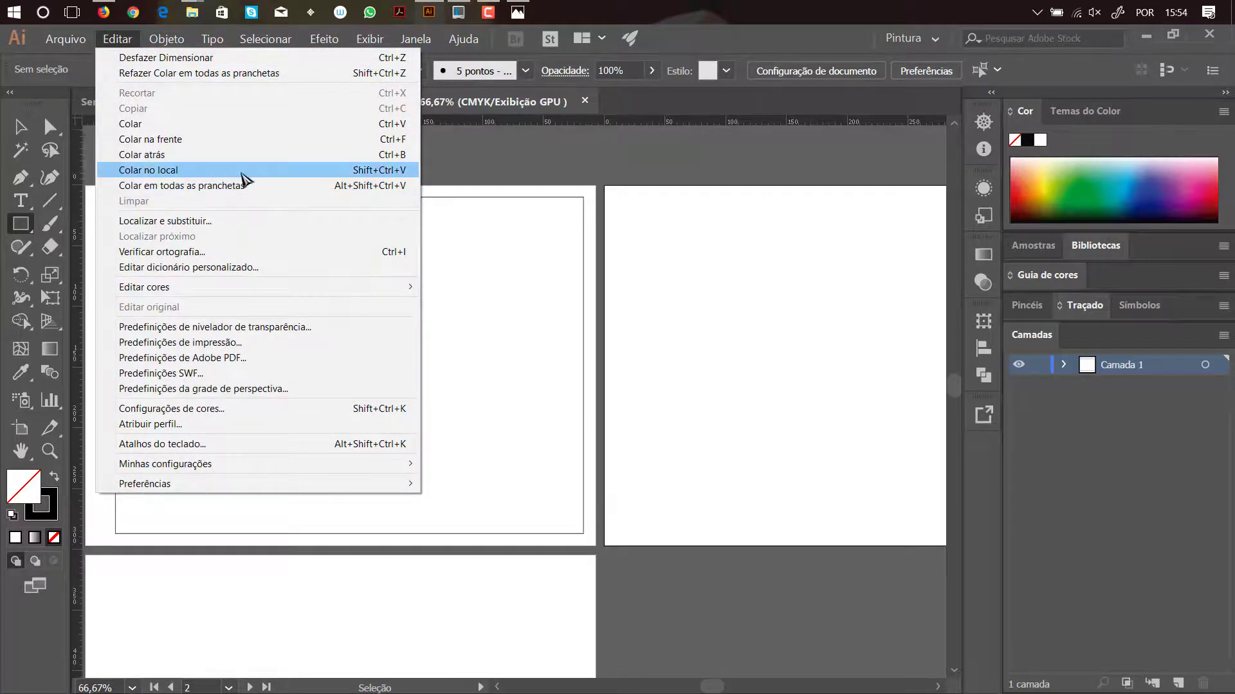
{"action": "left_click", "coordinate": [797, 258]}
{"action": "left_click_drag", "start_coordinate": [808, 328], "coordinate": [468, 375]}
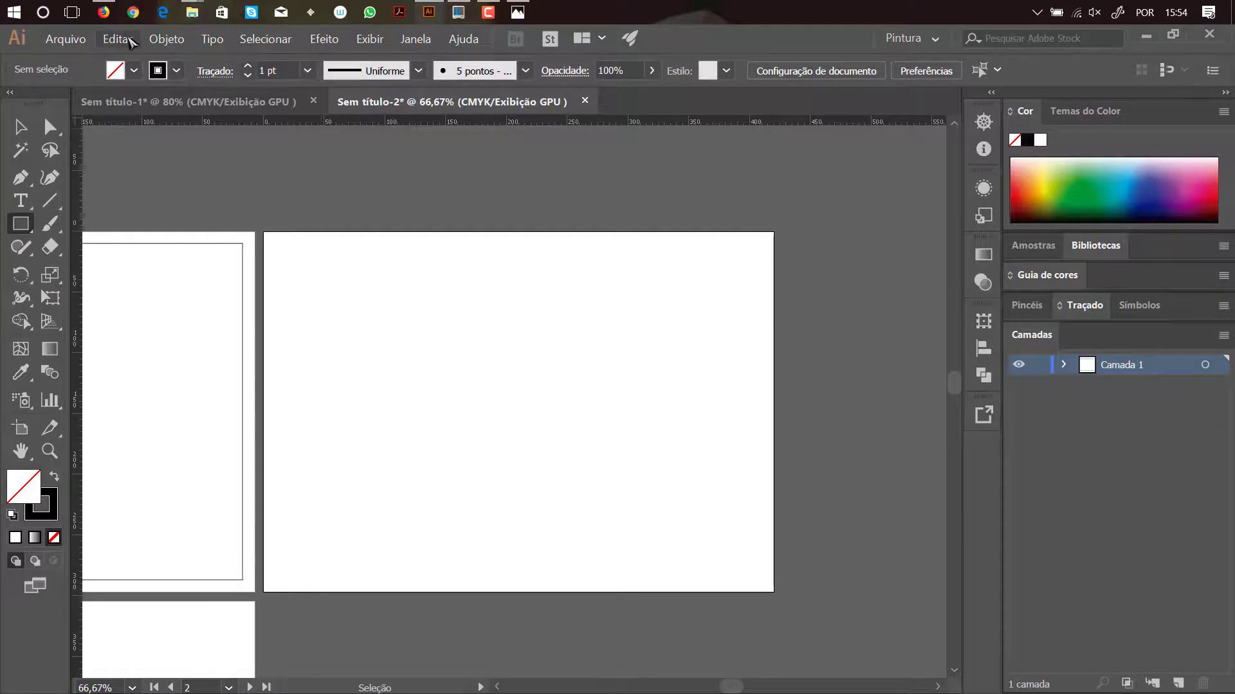
{"action": "left_click", "coordinate": [117, 38]}
{"action": "left_click", "coordinate": [179, 186]}
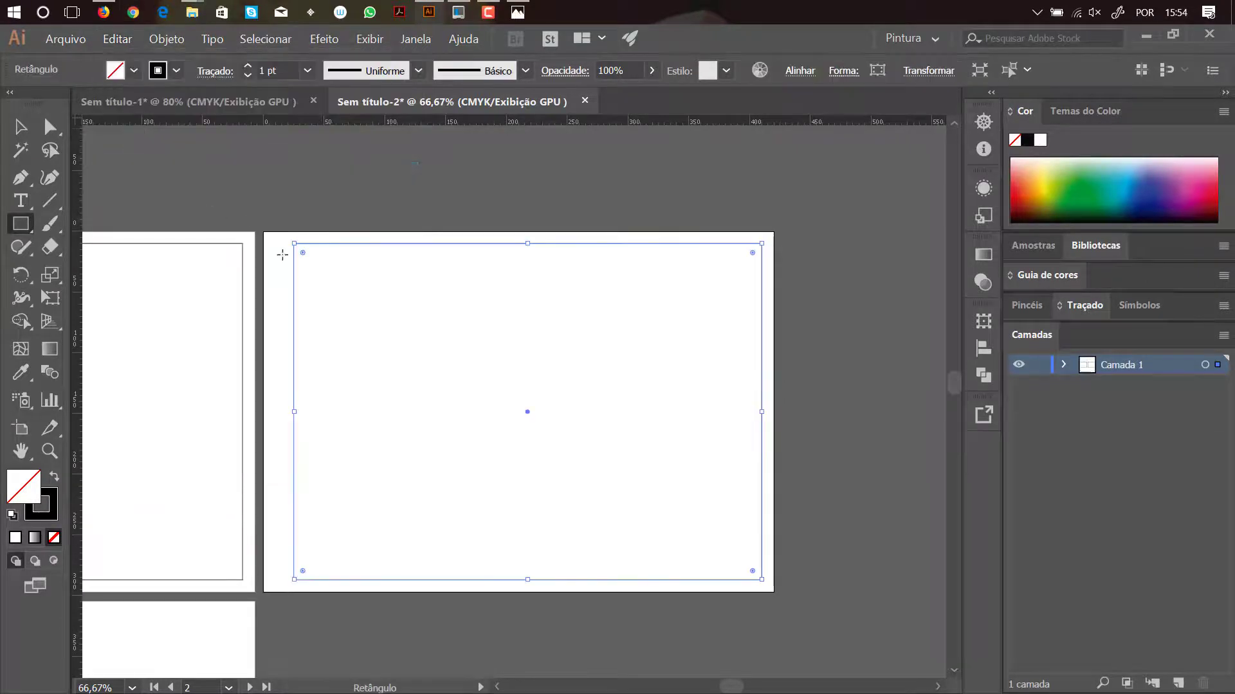
{"action": "left_click", "coordinate": [584, 187], "text": "ctrl"}
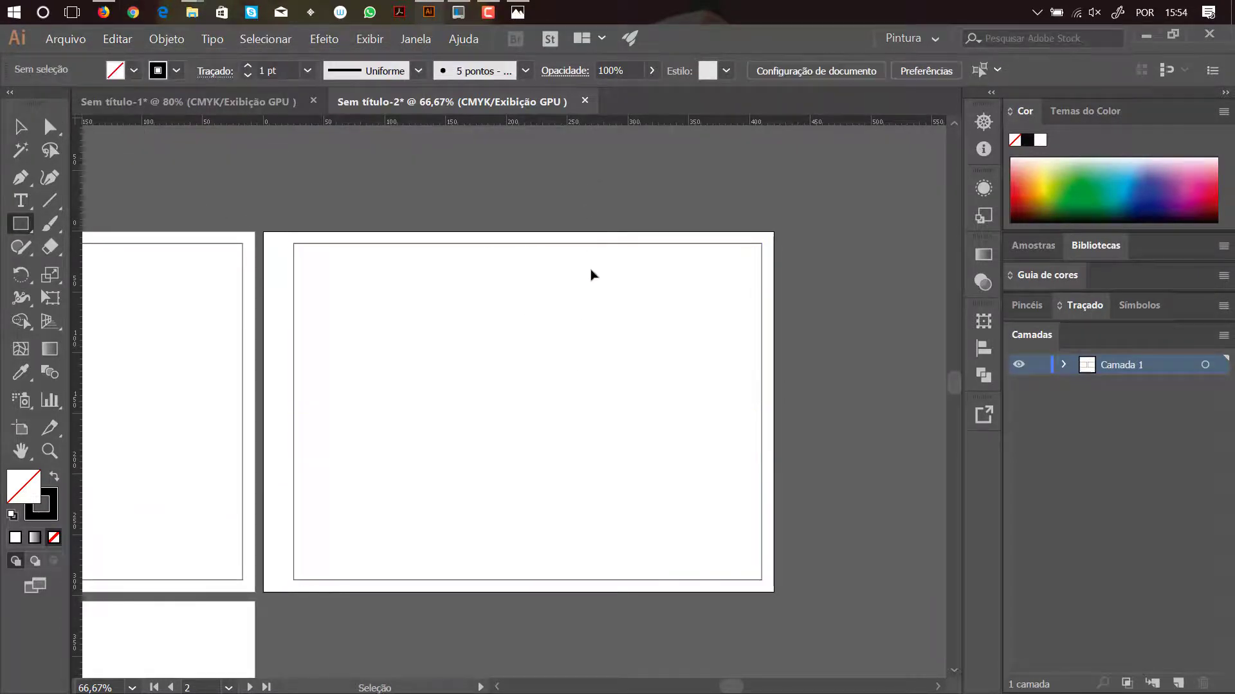
Make the third artboard active and paste the margin frame in place there
{"action": "left_click_drag", "start_coordinate": [382, 494], "coordinate": [725, 226]}
{"action": "left_click", "coordinate": [531, 386], "text": "ctrl"}
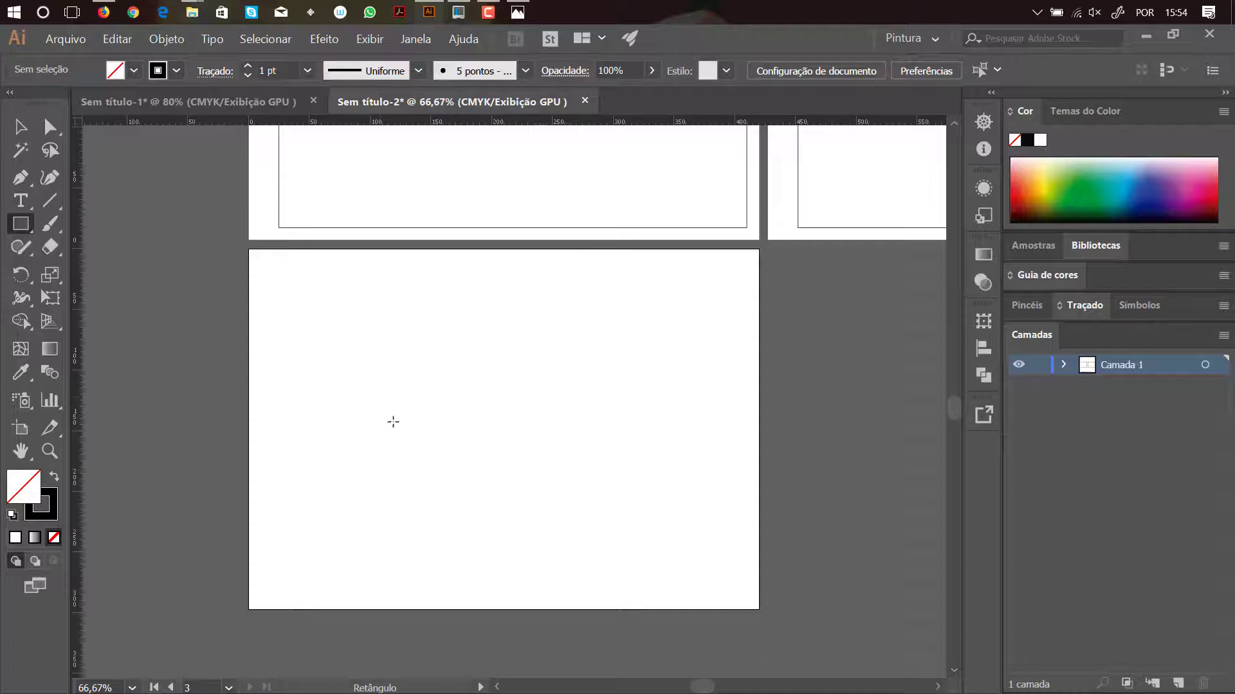
{"action": "left_click", "coordinate": [116, 38]}
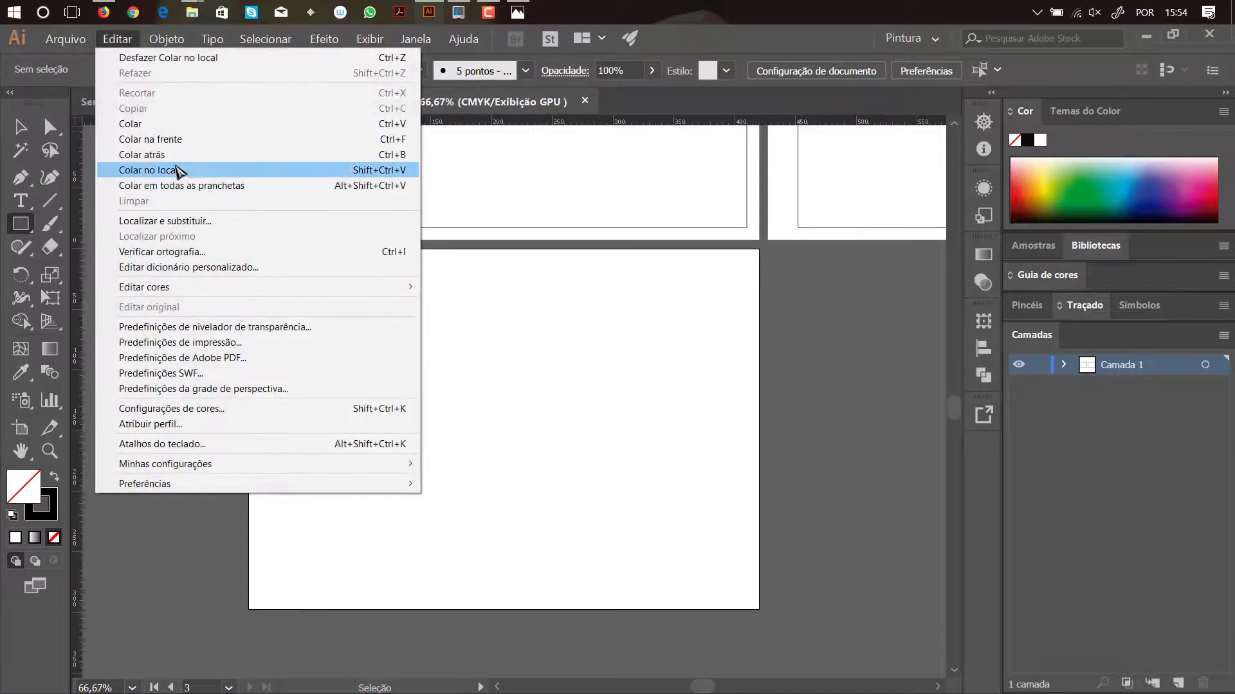
{"action": "left_click", "coordinate": [179, 170]}
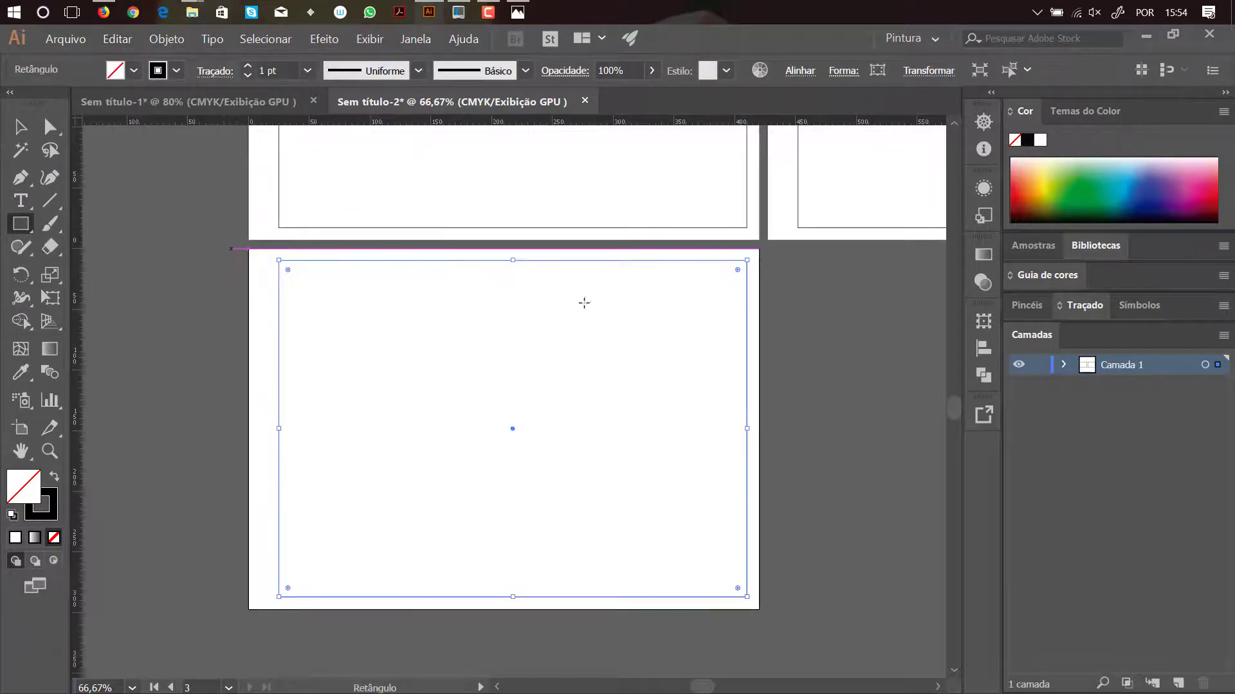
{"action": "left_click", "coordinate": [836, 332], "text": "ctrl"}
Examine the margin frames across the three artboards, both as an overview and close up on the first artboard
{"action": "left_click_drag", "start_coordinate": [822, 259], "coordinate": [816, 430]}
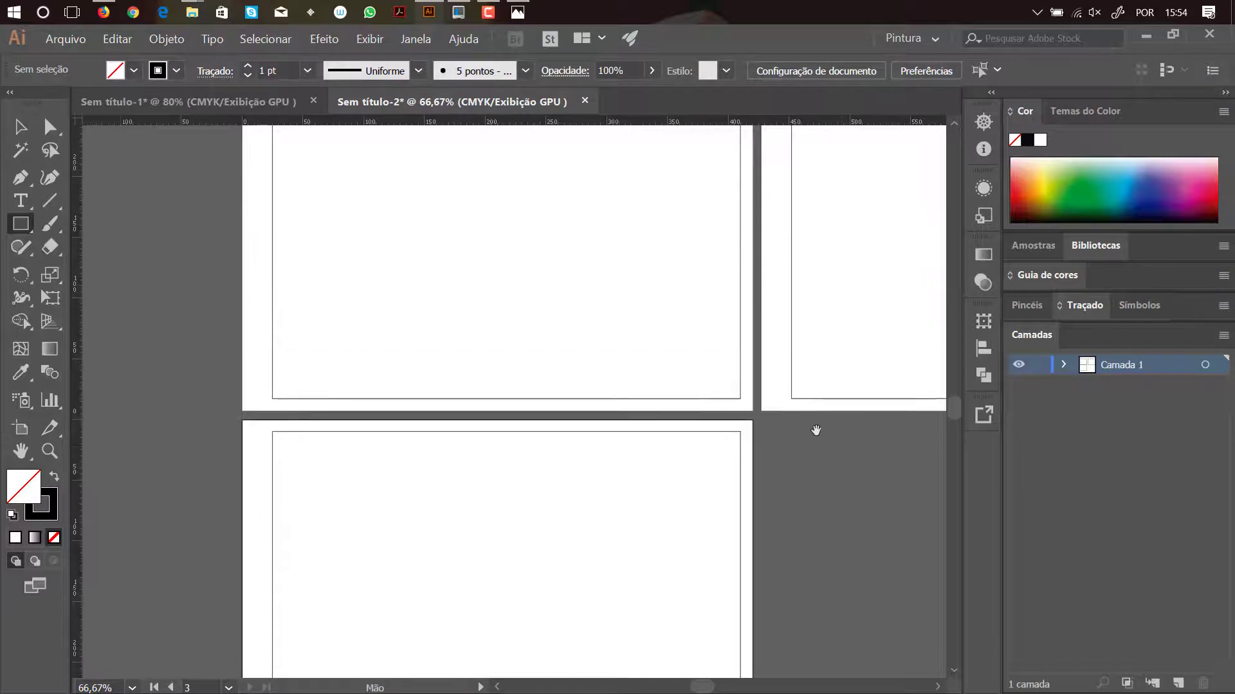
{"action": "left_click_drag", "start_coordinate": [796, 347], "coordinate": [797, 535]}
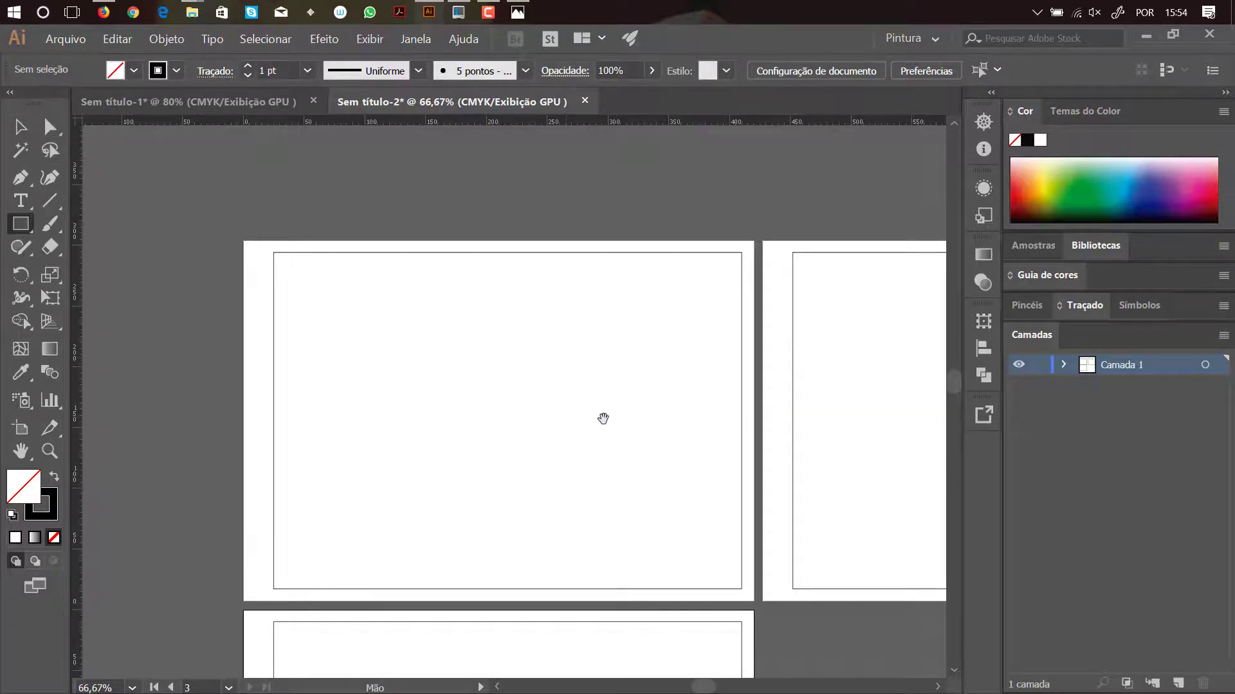
{"action": "left_click_drag", "start_coordinate": [584, 413], "coordinate": [604, 372]}
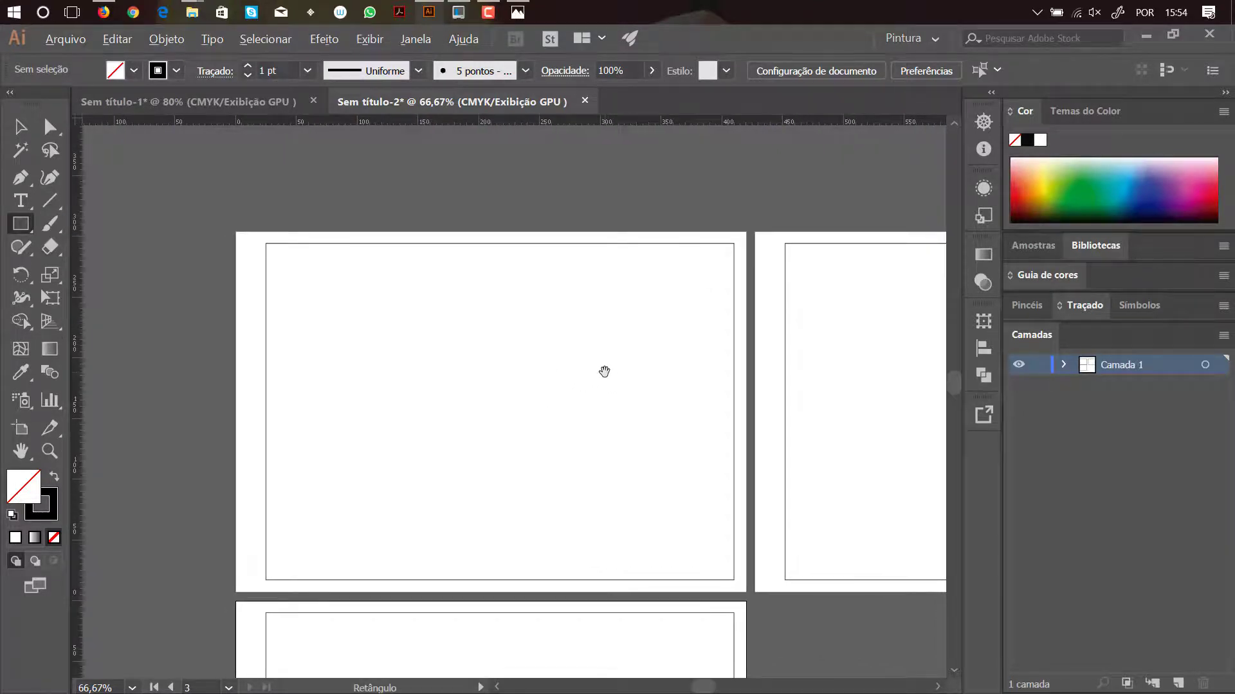
{"action": "scroll", "coordinate": [604, 372], "scroll_direction": "up", "scroll_amount": 5}
{"action": "scroll", "coordinate": [604, 372], "scroll_direction": "down", "scroll_amount": 9}
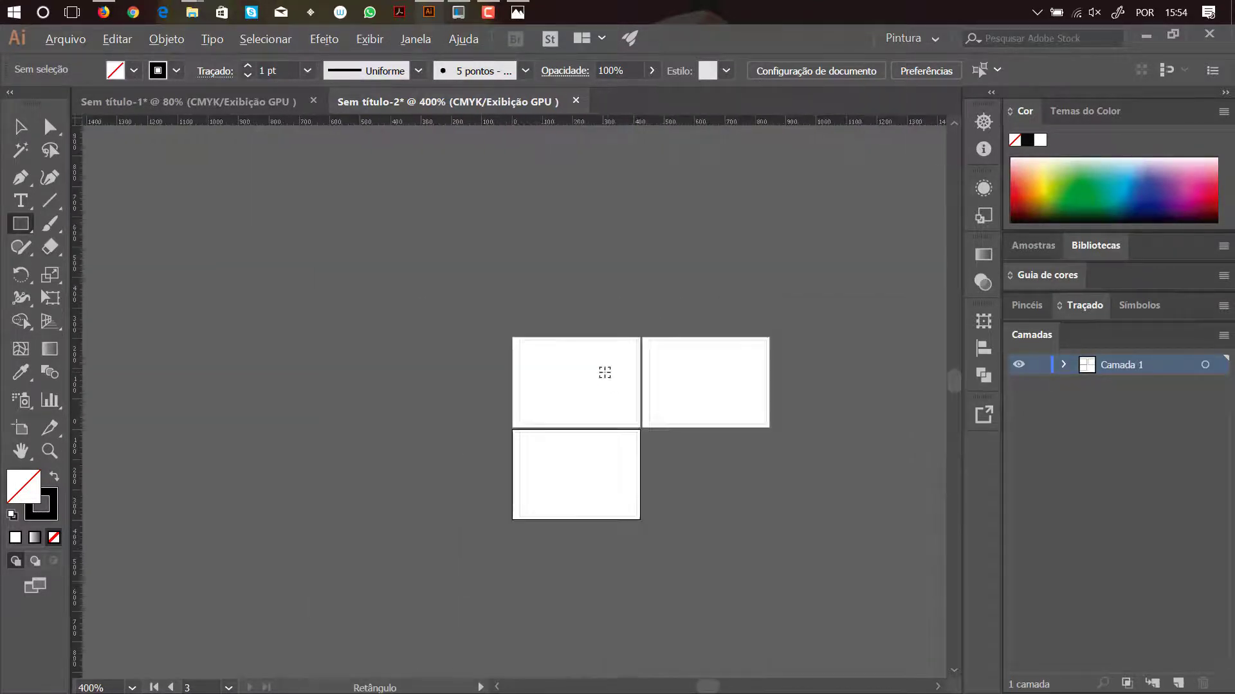
{"action": "scroll", "coordinate": [604, 373], "scroll_direction": "up", "scroll_amount": 4}
{"action": "scroll", "coordinate": [604, 372], "scroll_direction": "down", "scroll_amount": 1}
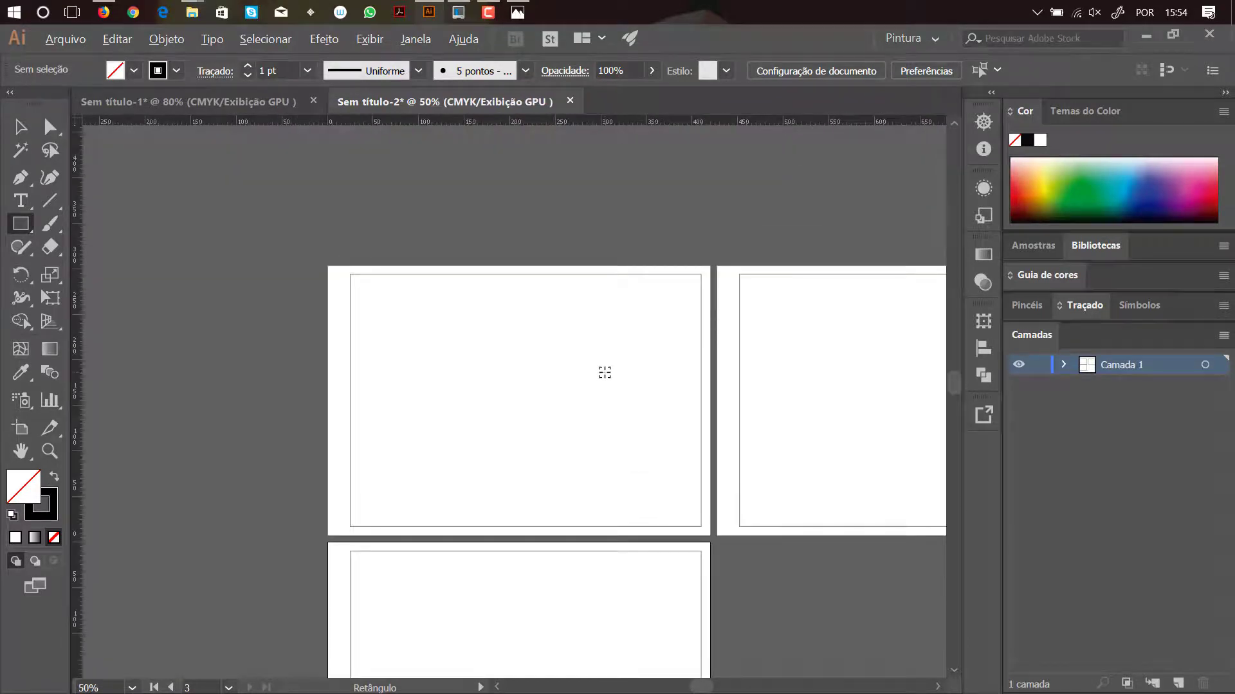
{"action": "scroll", "coordinate": [604, 372], "scroll_direction": "up", "scroll_amount": 1}
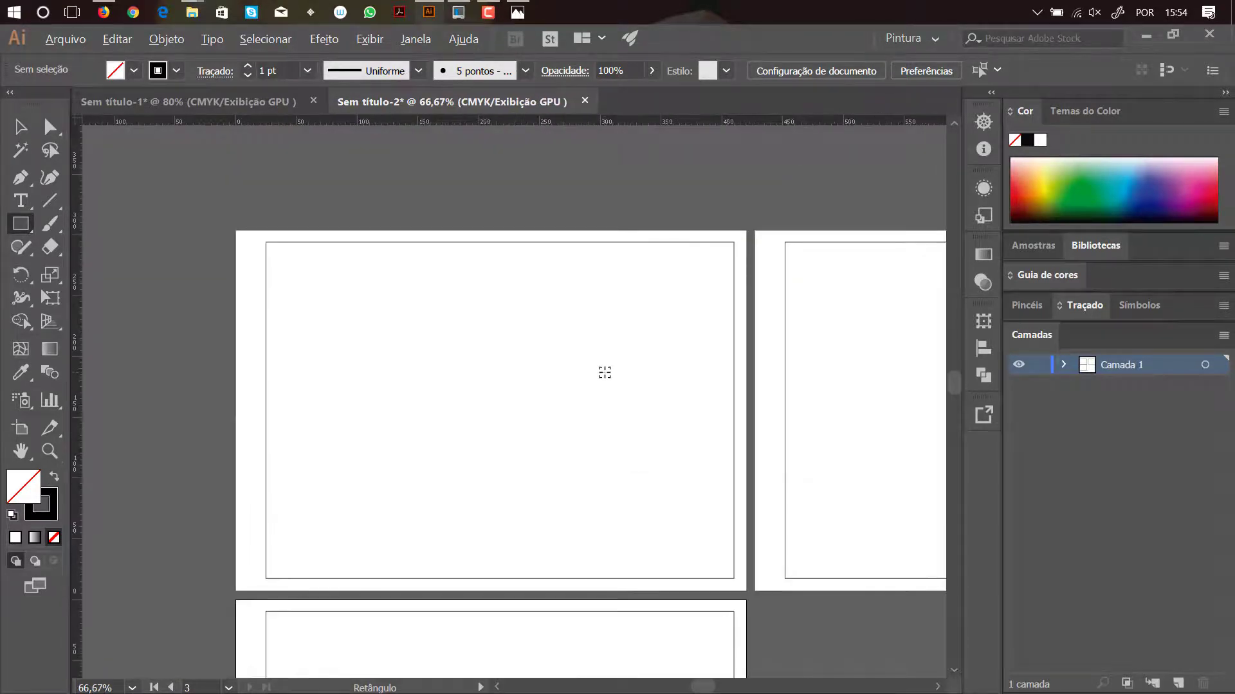
{"action": "left_click_drag", "start_coordinate": [500, 421], "coordinate": [503, 382]}
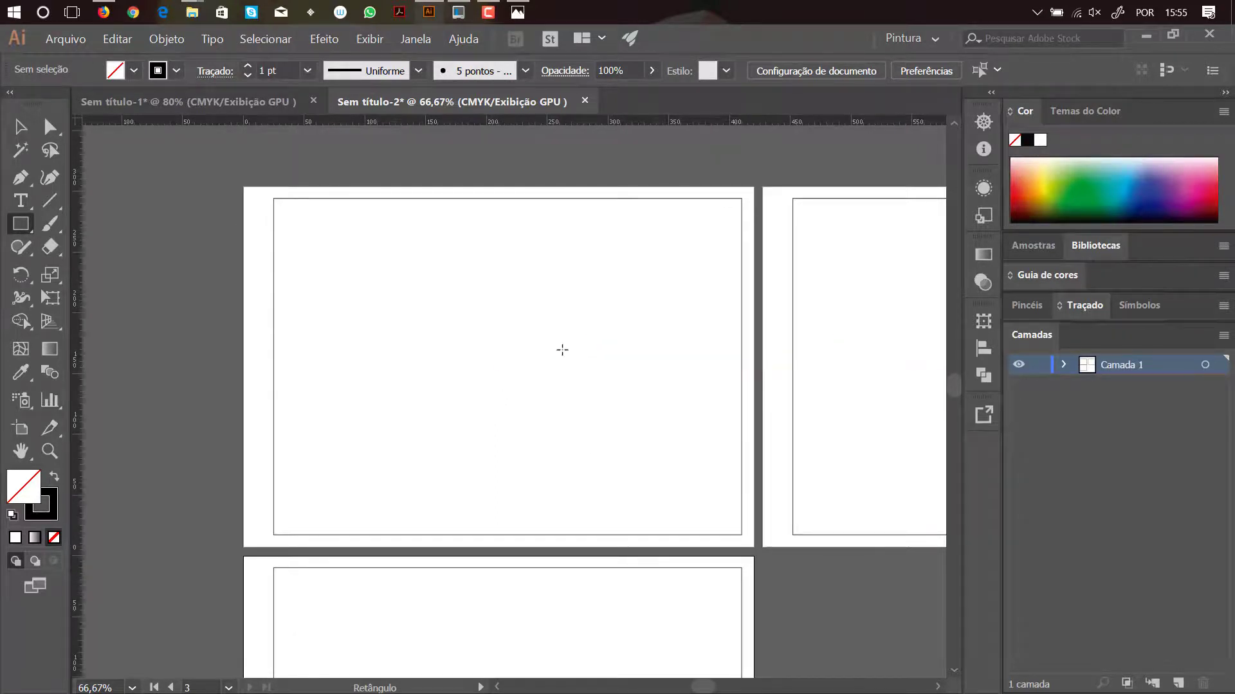
Draw a title block outline with the Pen tool in the first frame's lower-right corner, about 48 mm high and 200 mm wide
{"action": "key", "text": "p"}
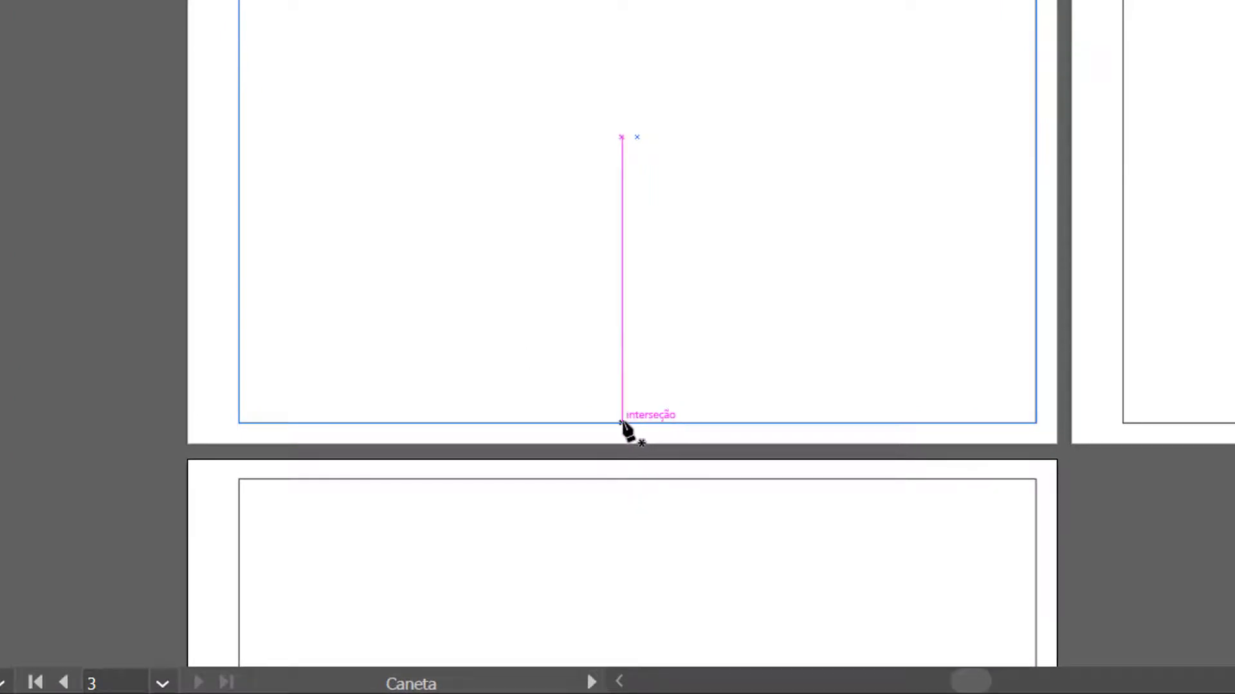
{"action": "left_click", "coordinate": [622, 423]}
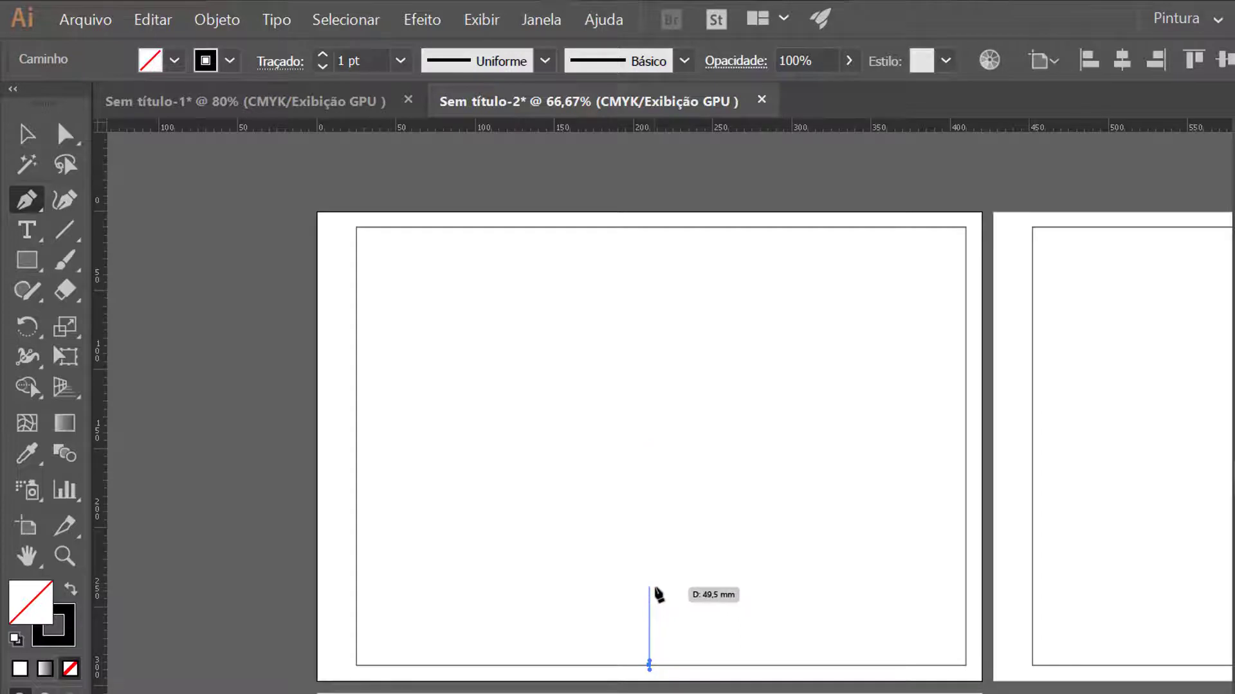
{"action": "left_click", "coordinate": [649, 589]}
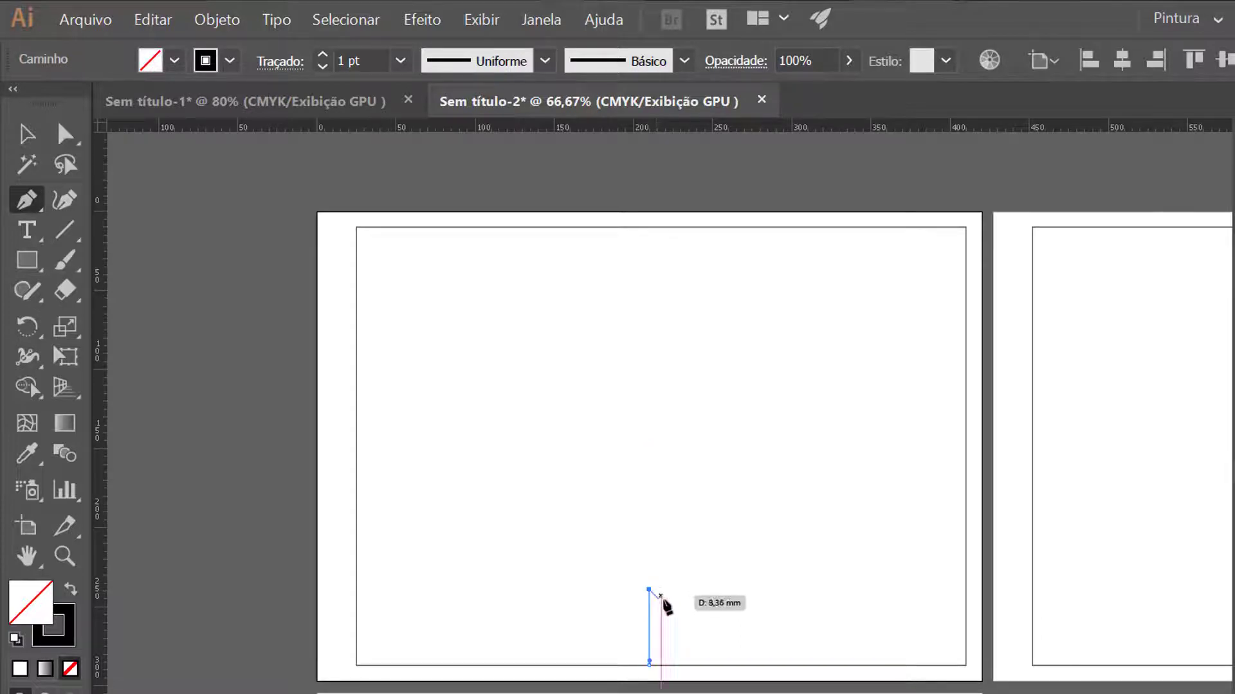
{"action": "left_click", "coordinate": [965, 589]}
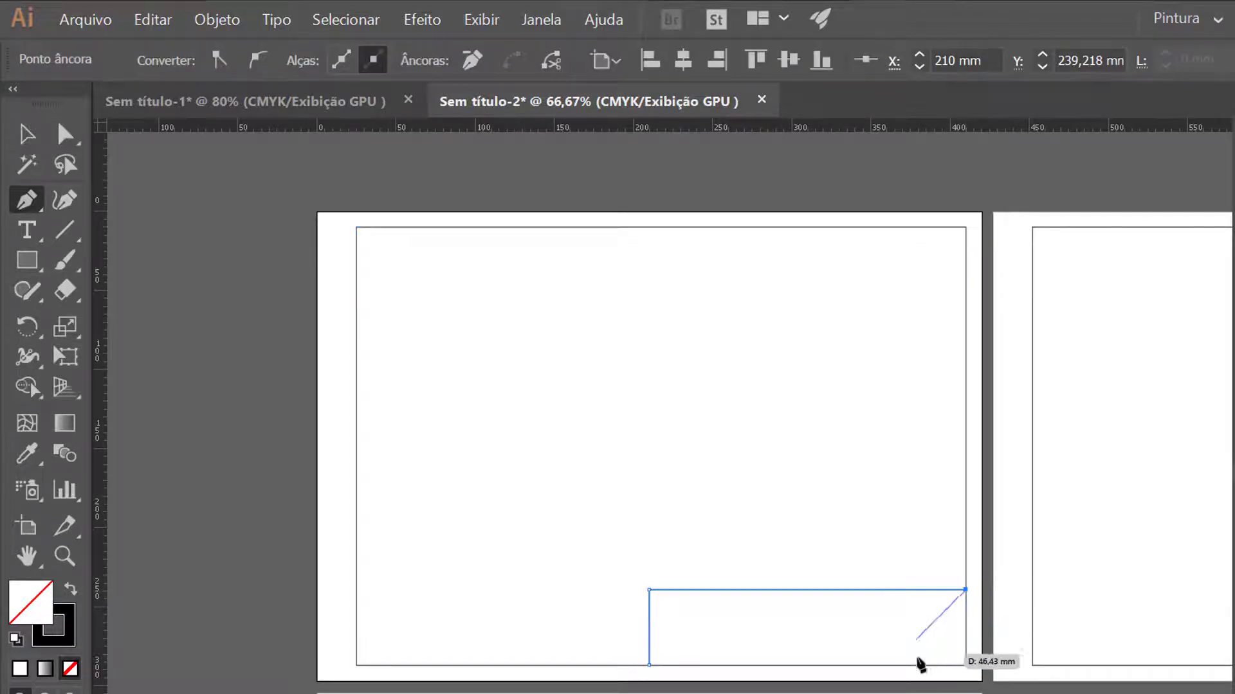
{"action": "key", "text": "Escape"}
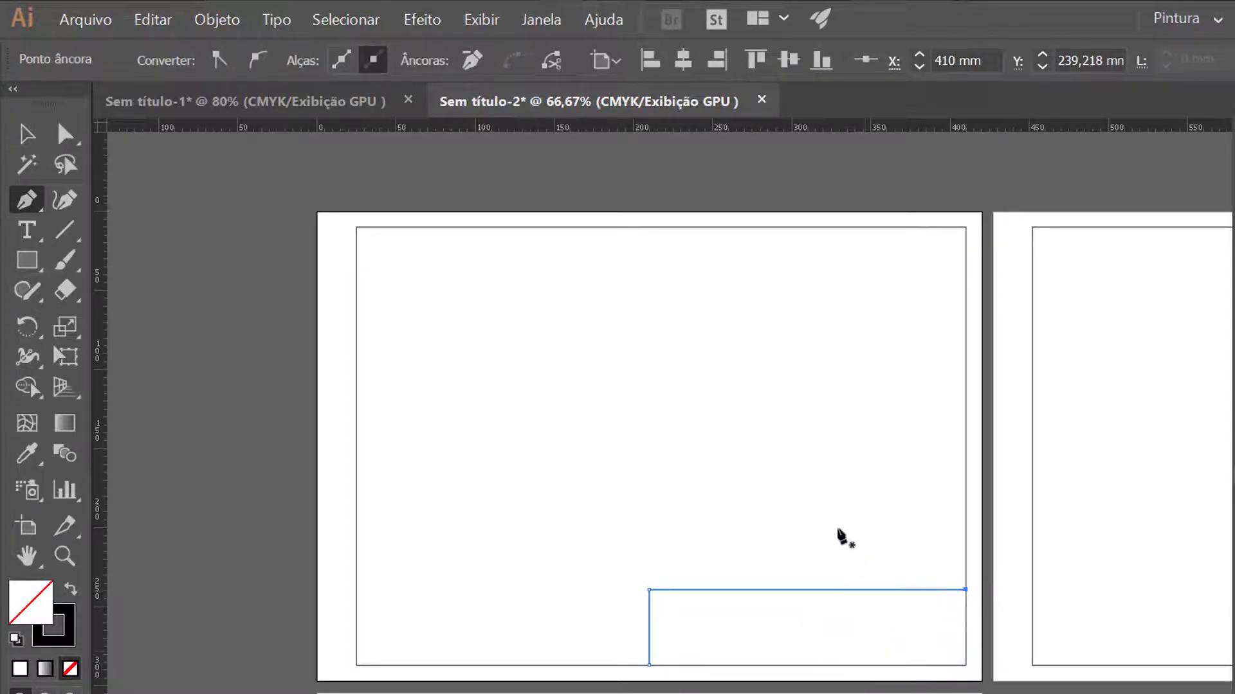
{"action": "left_click", "coordinate": [773, 441], "text": "ctrl"}
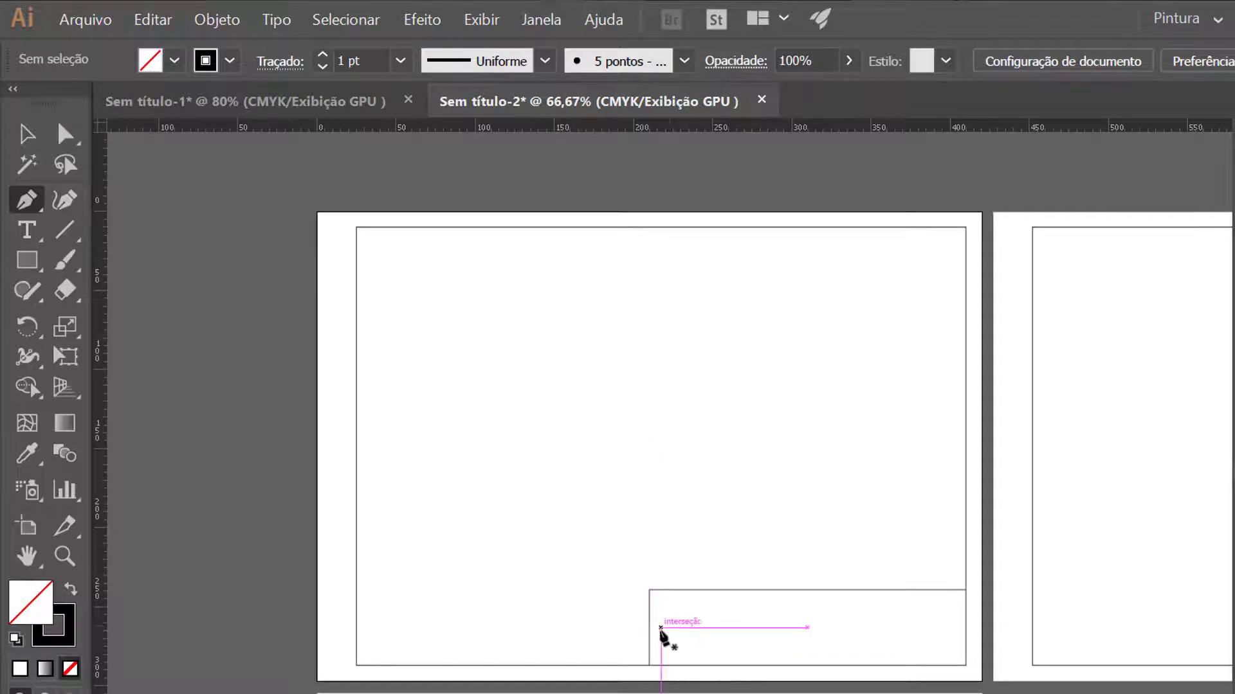
Draw a horizontal divider with the Pen tool across the title block's full width, about 11 mm below its upper edge
{"action": "key", "text": "alt"}
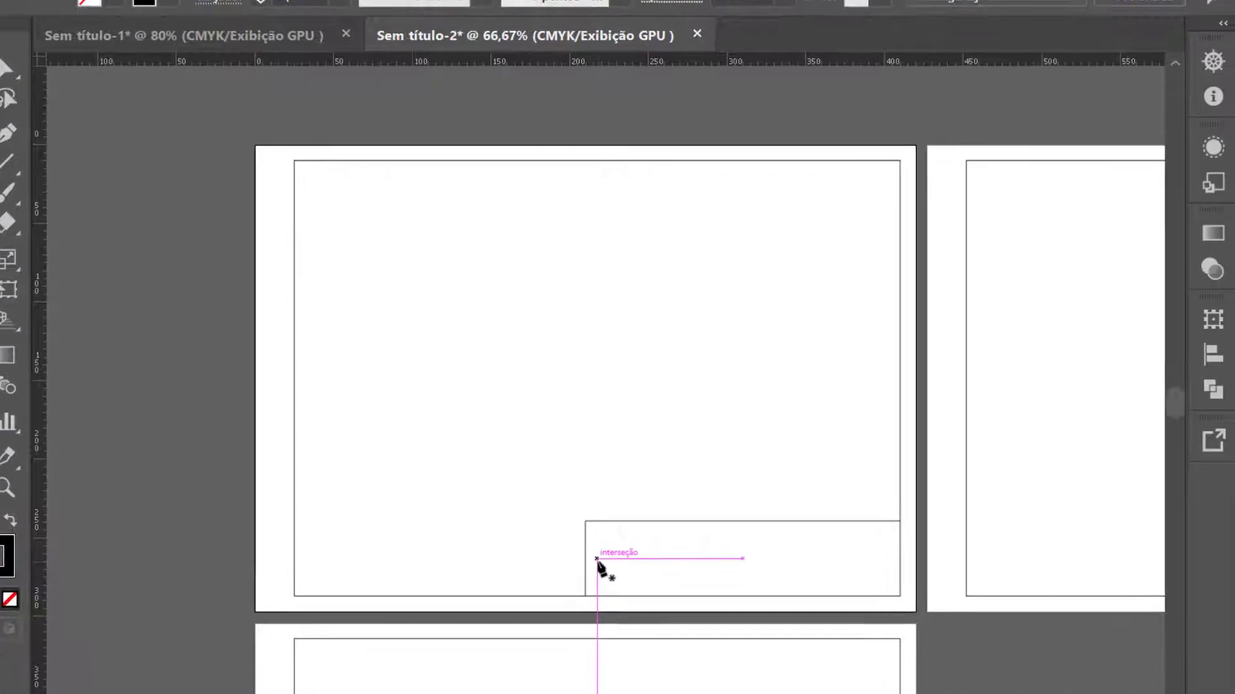
{"action": "scroll", "coordinate": [661, 631], "scroll_direction": "up", "scroll_amount": 6}
{"action": "scroll", "coordinate": [661, 630], "scroll_direction": "down", "scroll_amount": 4}
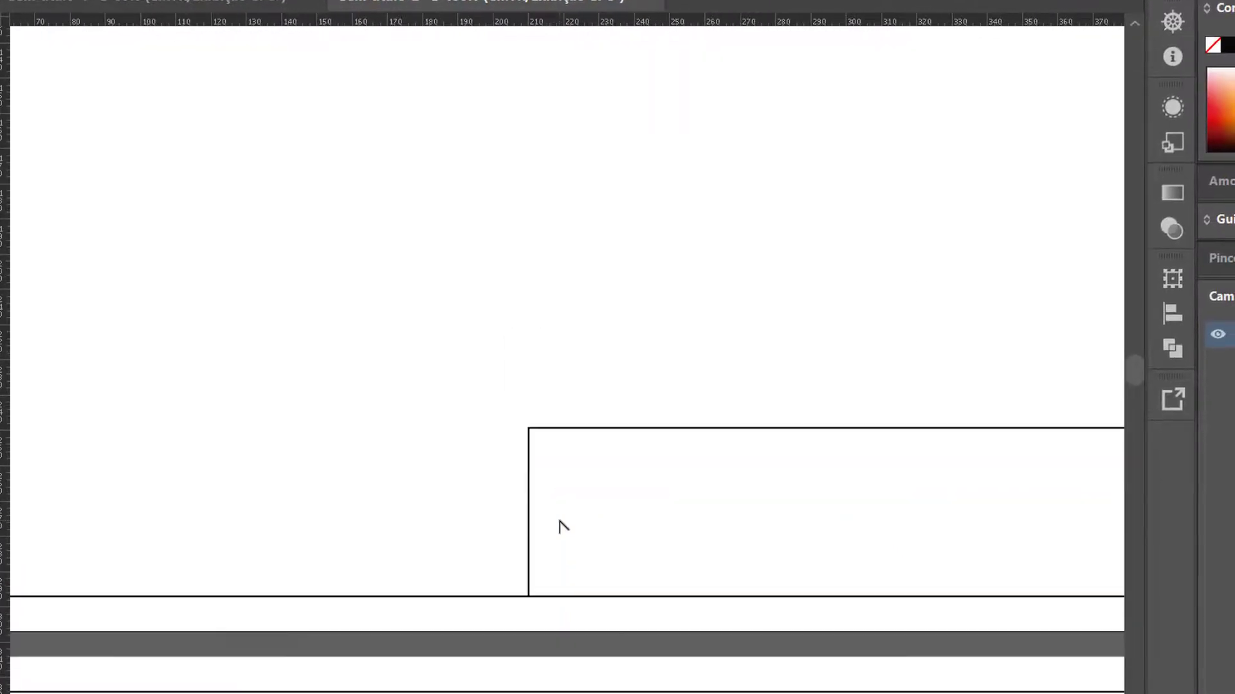
{"action": "scroll", "coordinate": [562, 526], "scroll_direction": "down", "scroll_amount": 2}
{"action": "left_click_drag", "start_coordinate": [856, 387], "coordinate": [667, 344]}
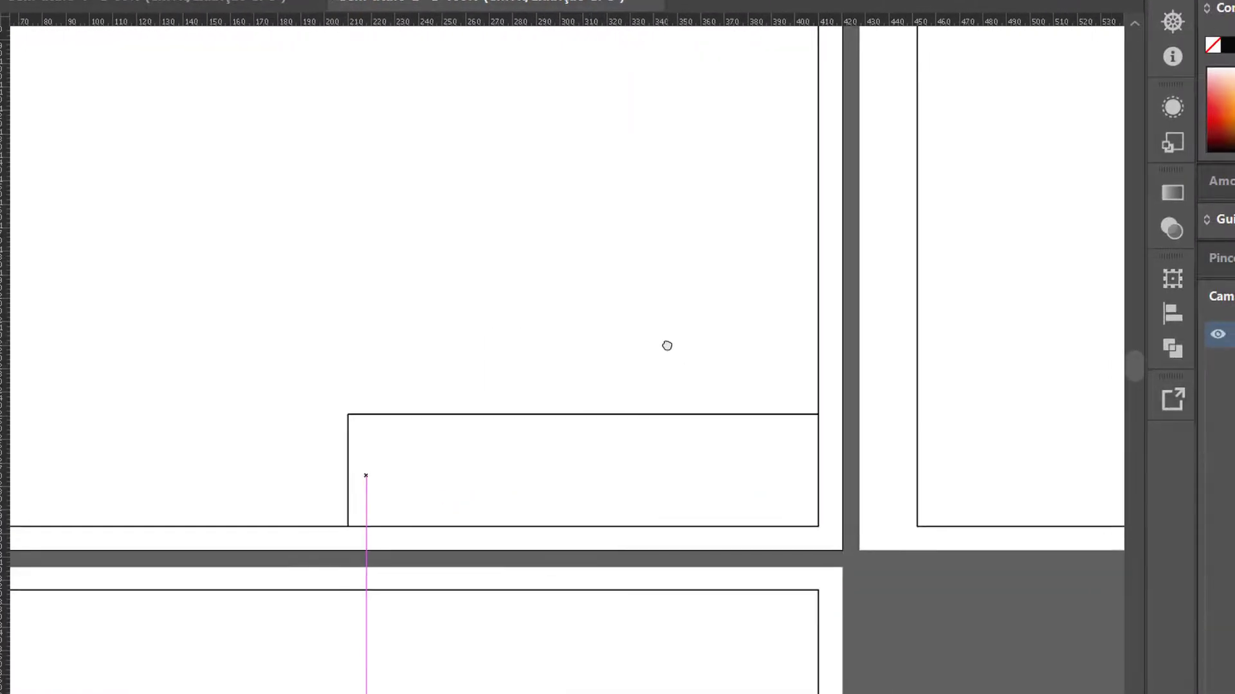
{"action": "left_click", "coordinate": [347, 441]}
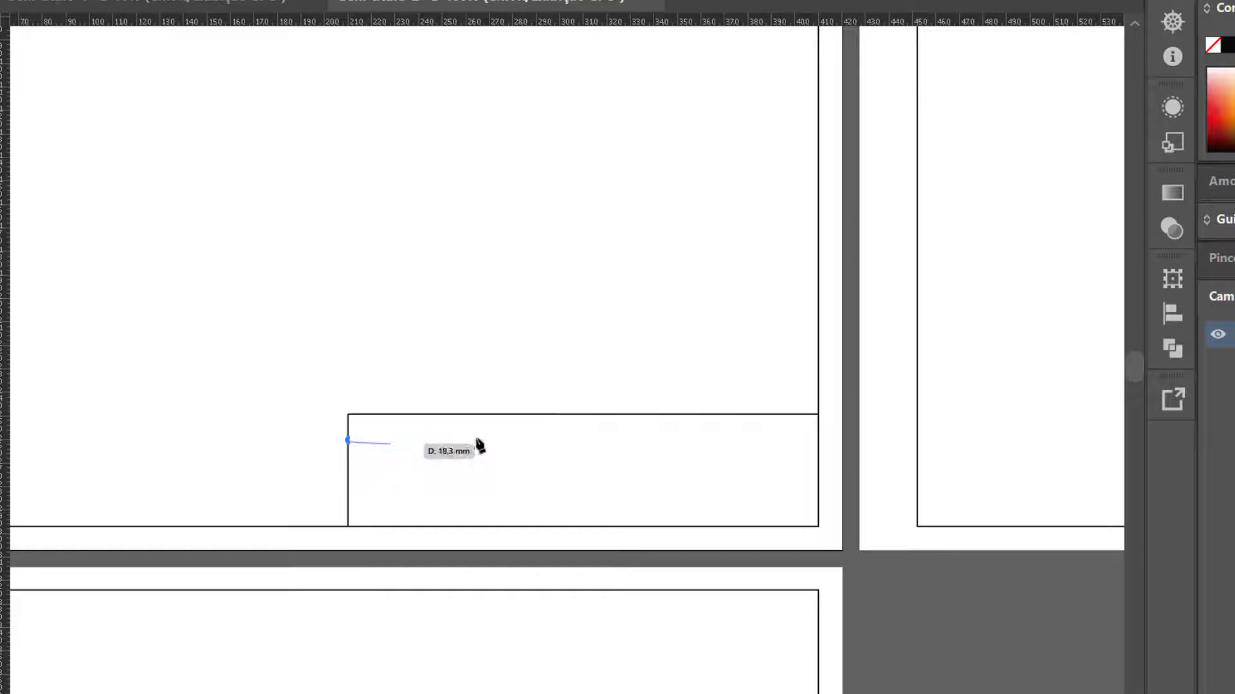
{"action": "left_click", "coordinate": [817, 441]}
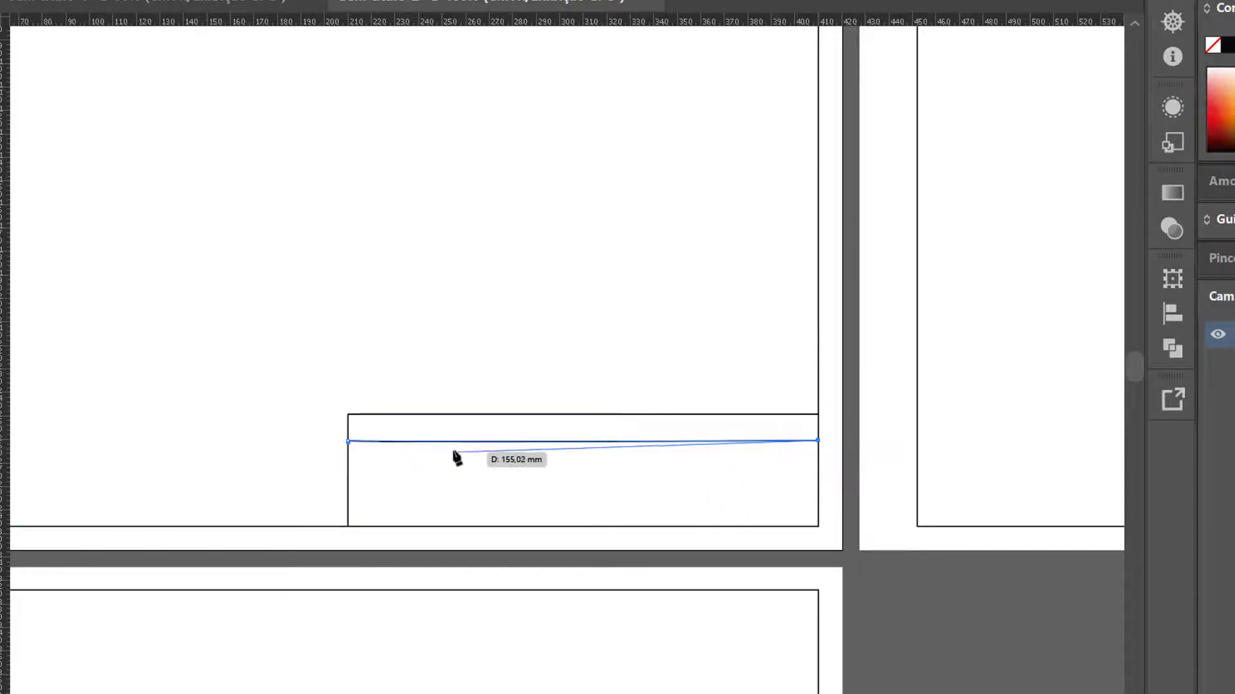
{"action": "key", "text": "Escape"}
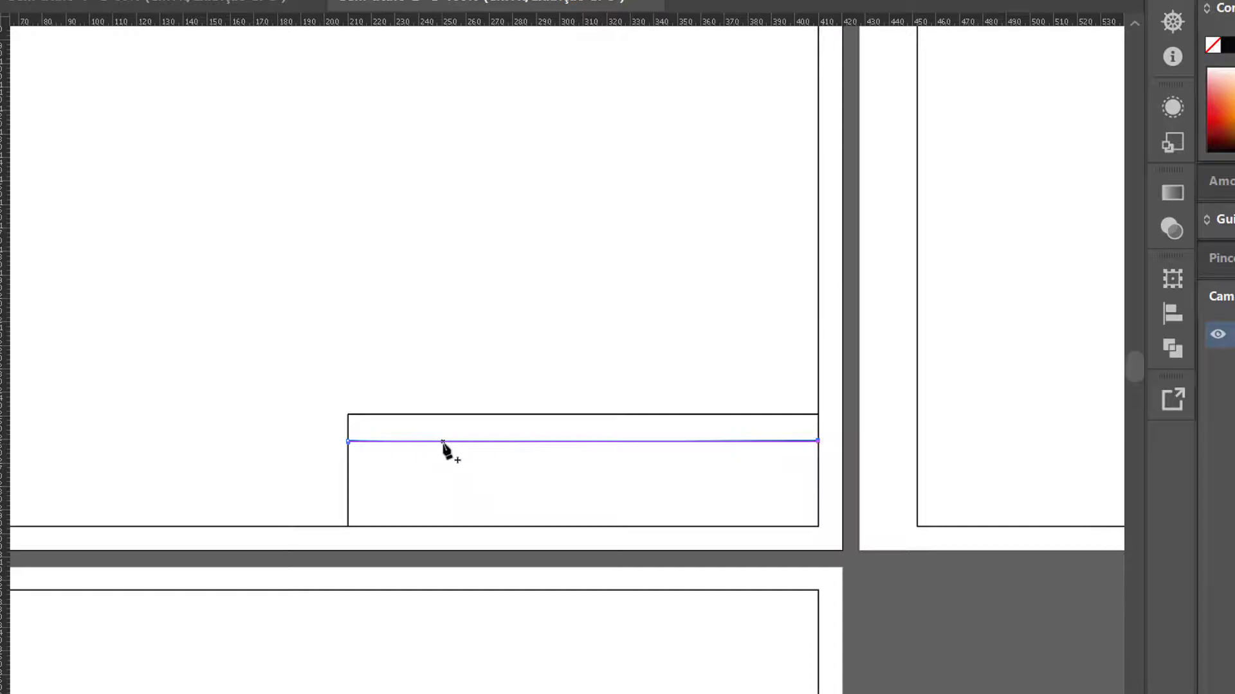
Draw a vertical divider with the Pen tool from the horizontal divider down to the frame's lower edge, about 40 mm from the title block's left side
{"action": "left_click", "coordinate": [443, 441]}
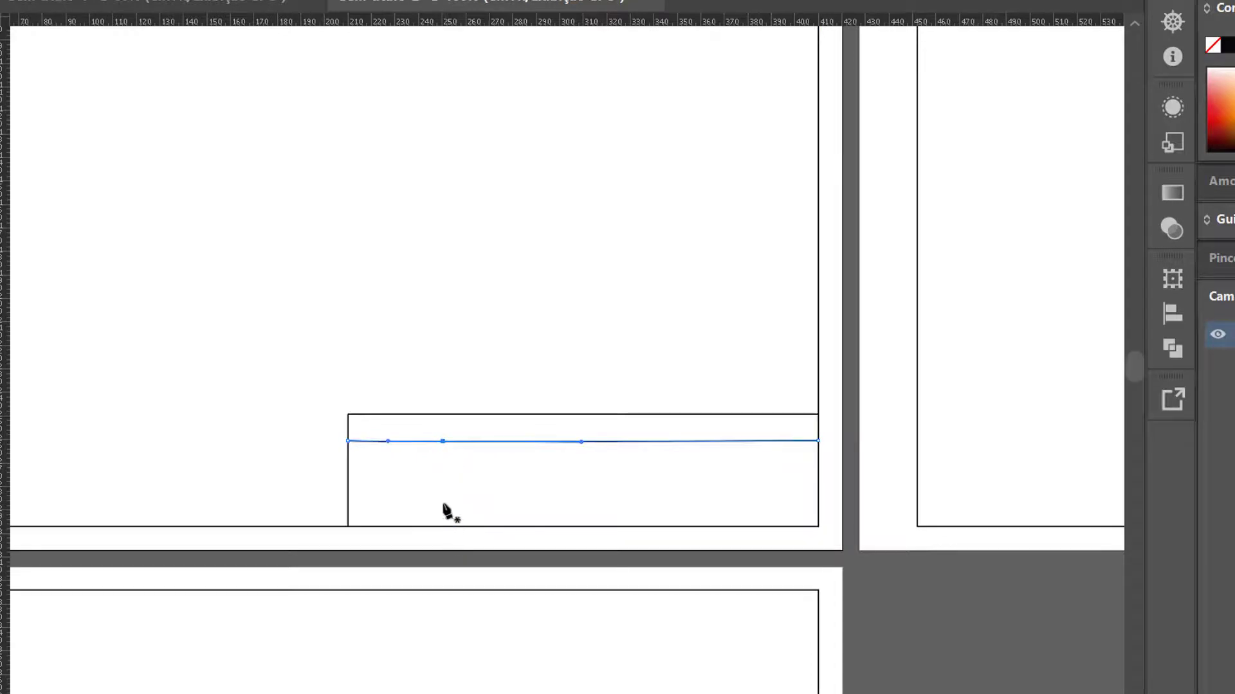
{"action": "left_click", "coordinate": [446, 526]}
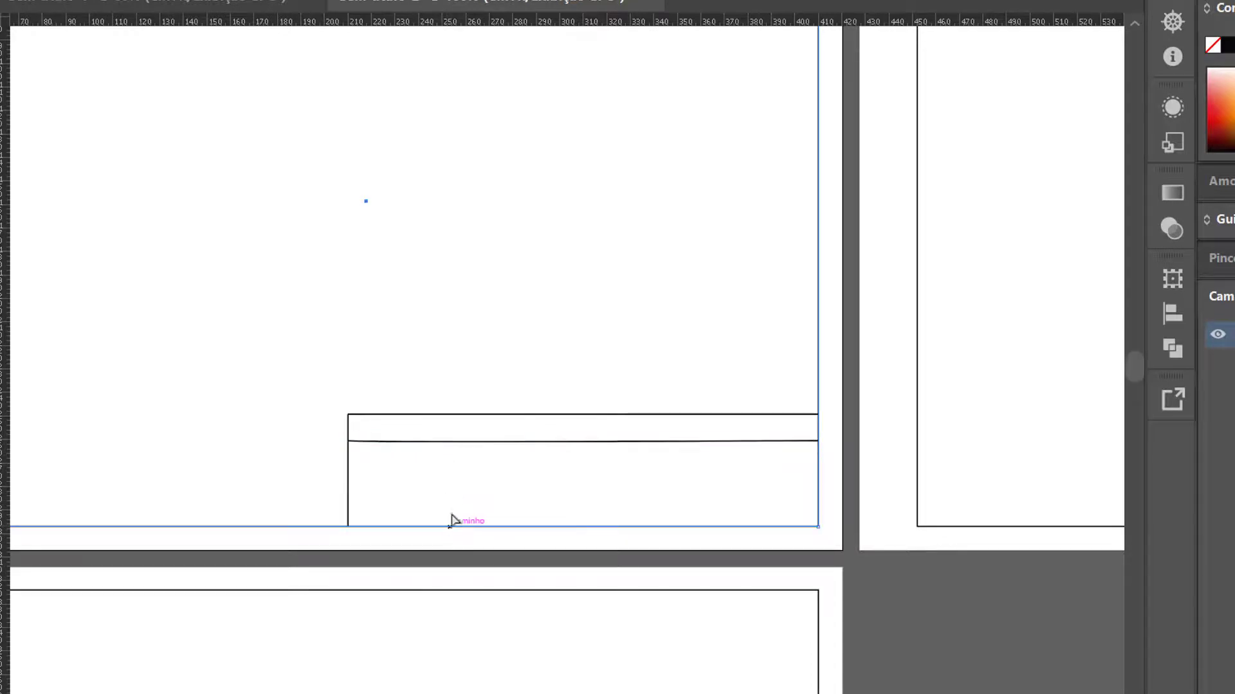
{"action": "key", "text": "p"}
{"action": "left_click", "coordinate": [443, 442]}
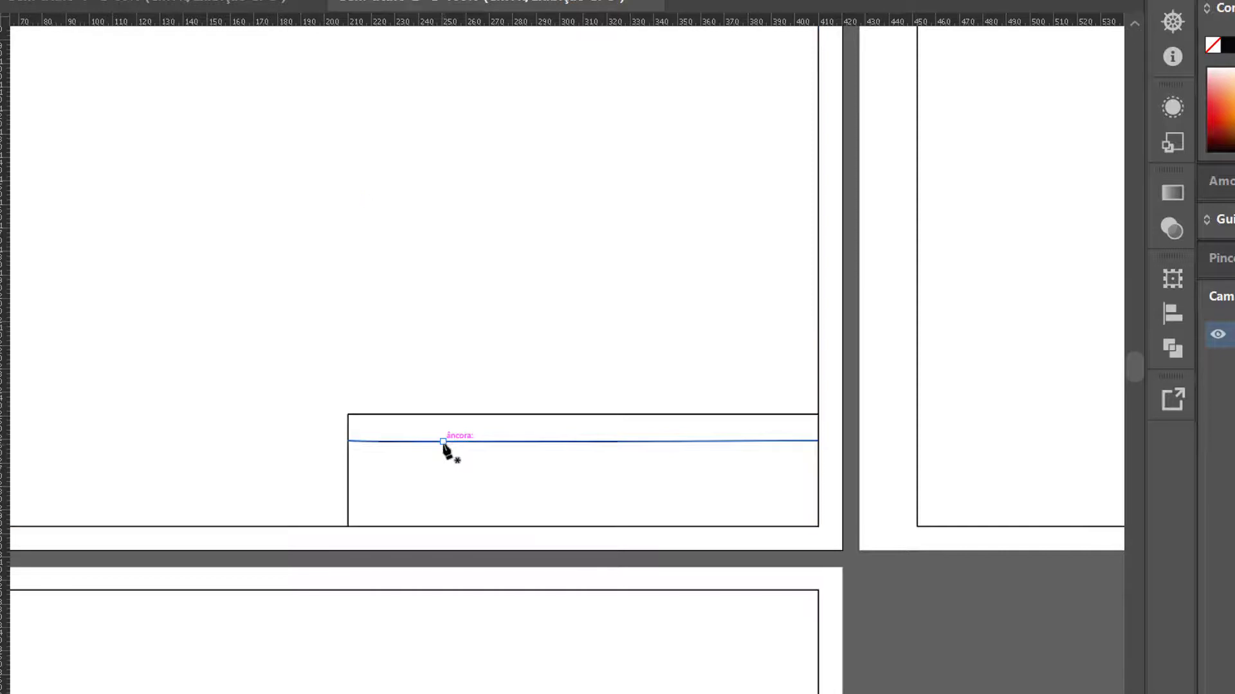
{"action": "left_click", "coordinate": [442, 527]}
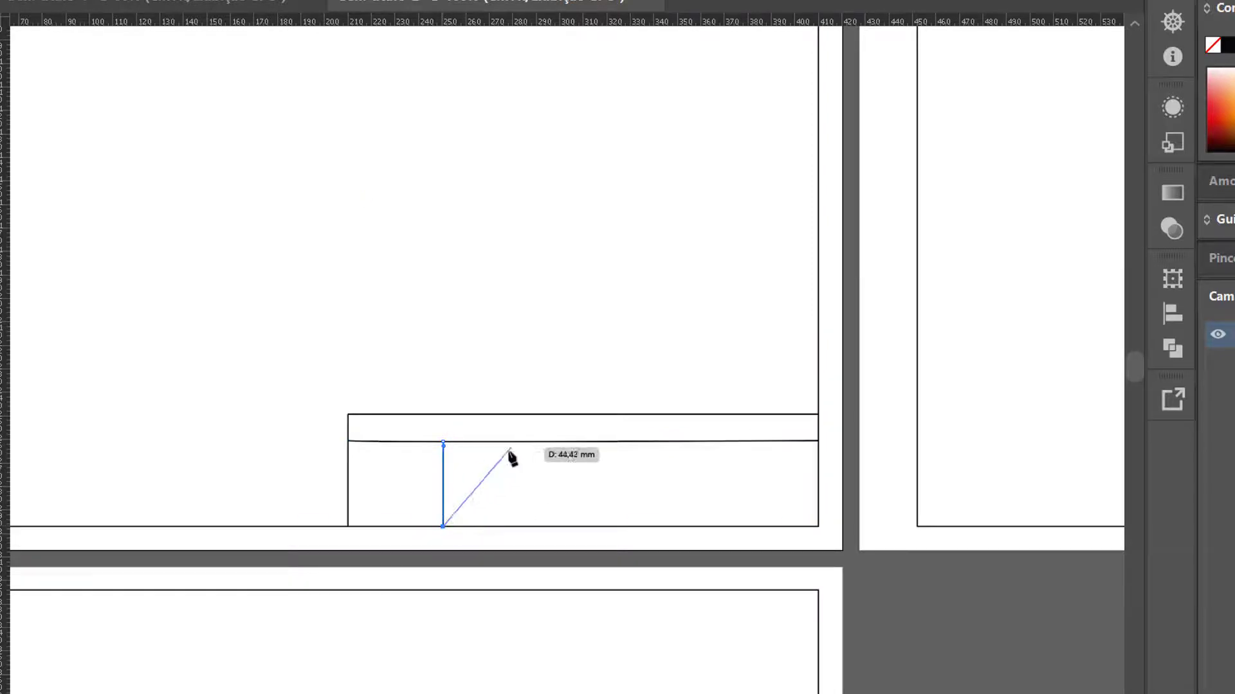
{"action": "key", "text": "Escape"}
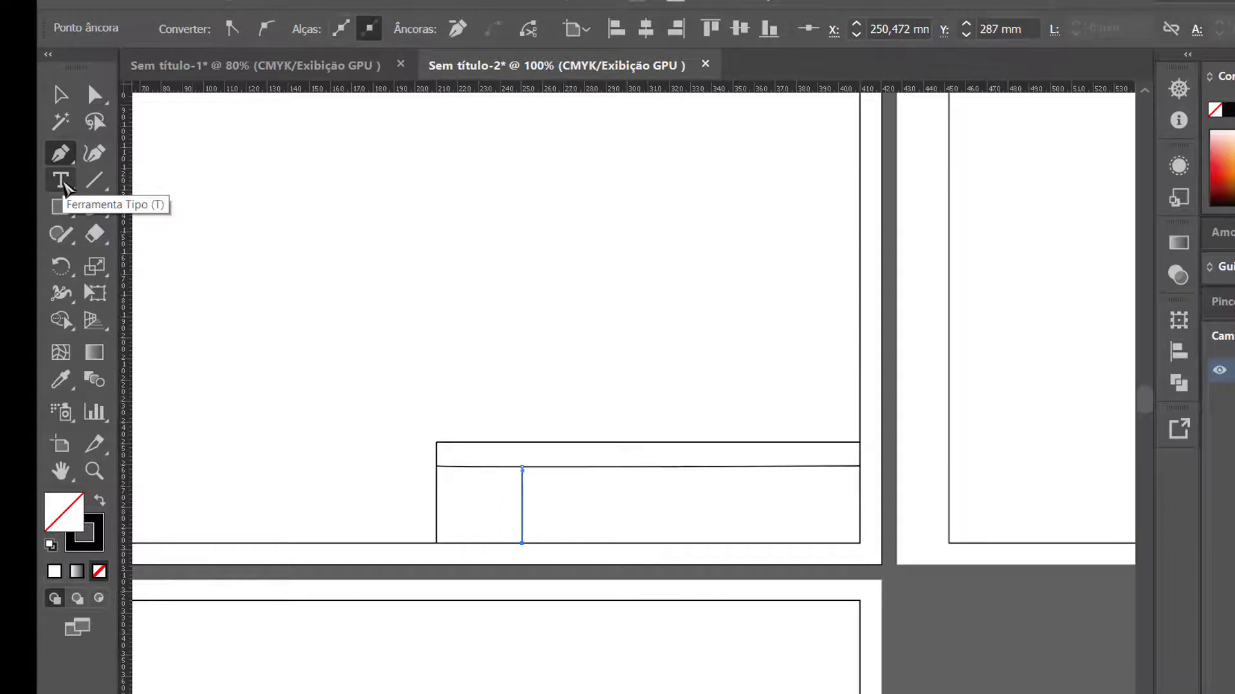
Add the text "PRANCHA DE EXEMPLO PARA A AULA" in the title block's upper strip with the Type tool
{"action": "left_click", "coordinate": [66, 187]}
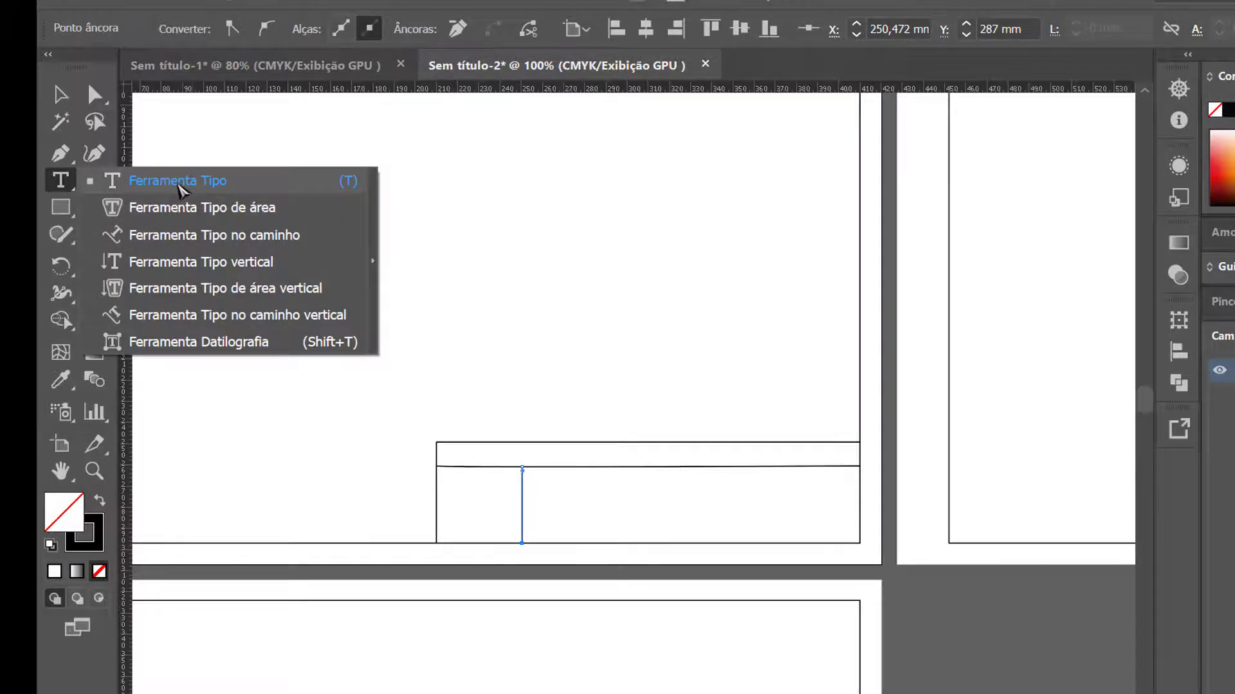
{"action": "left_click", "coordinate": [173, 185]}
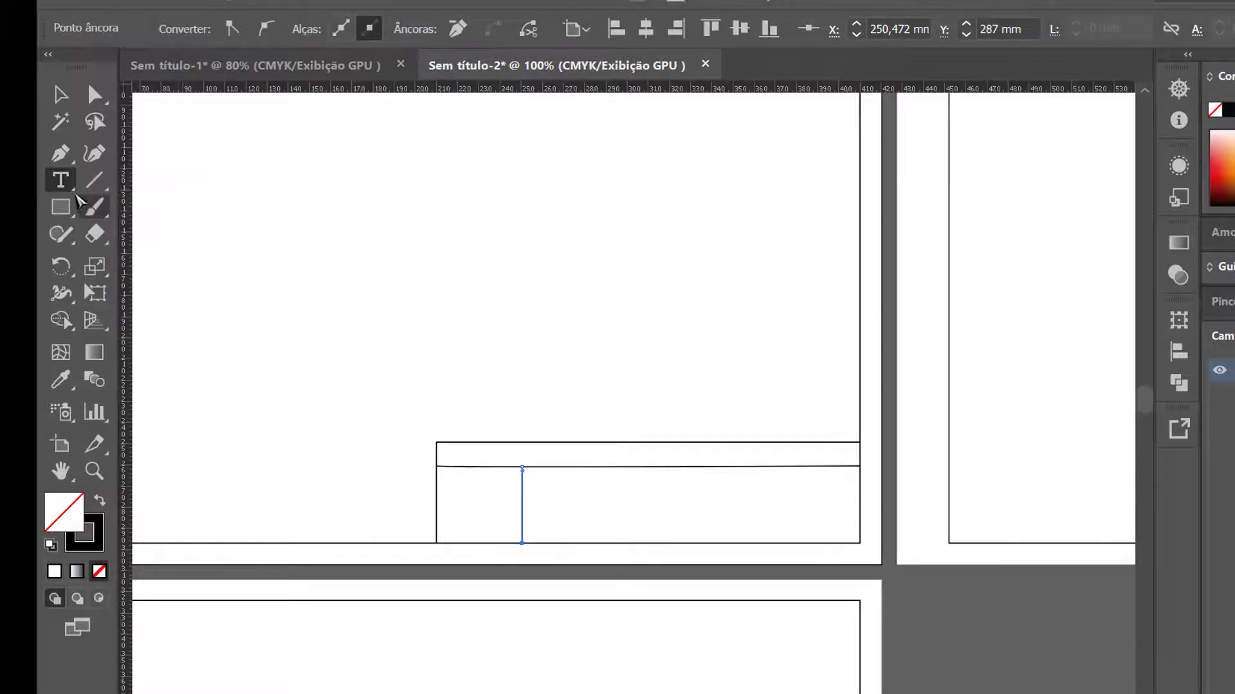
{"action": "left_click", "coordinate": [456, 460]}
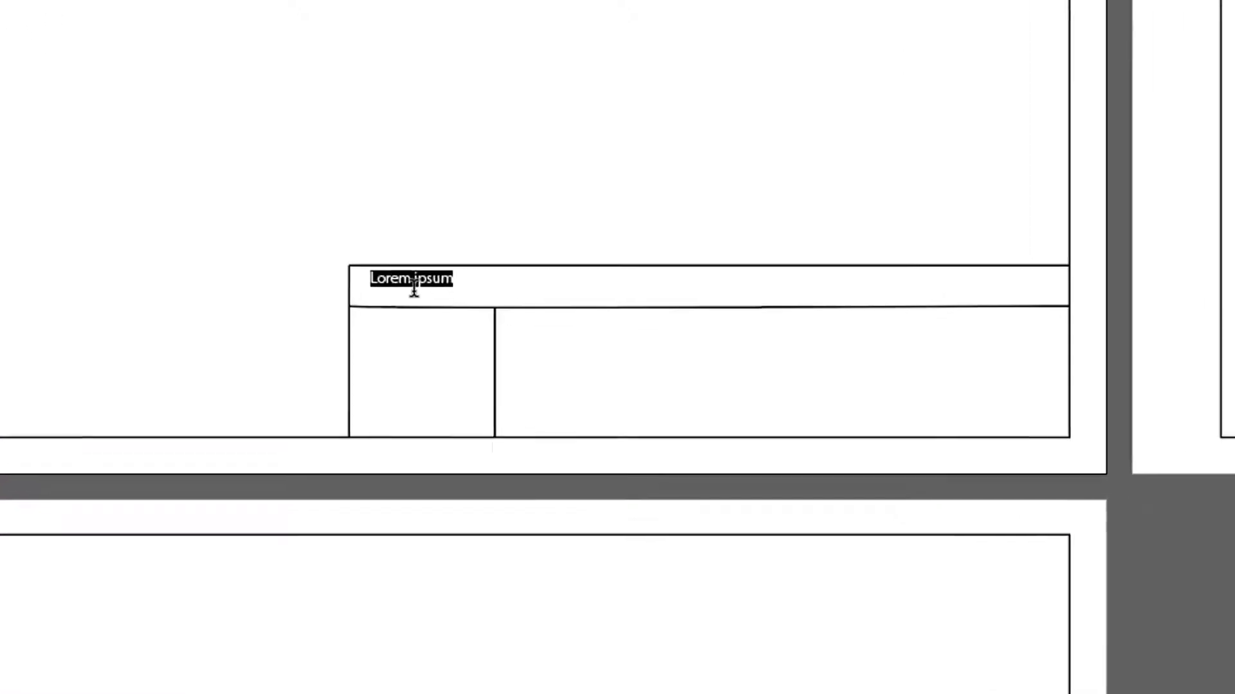
{"action": "type", "text": "PRANCHA DE EXEMPLO PARA A AULA"}
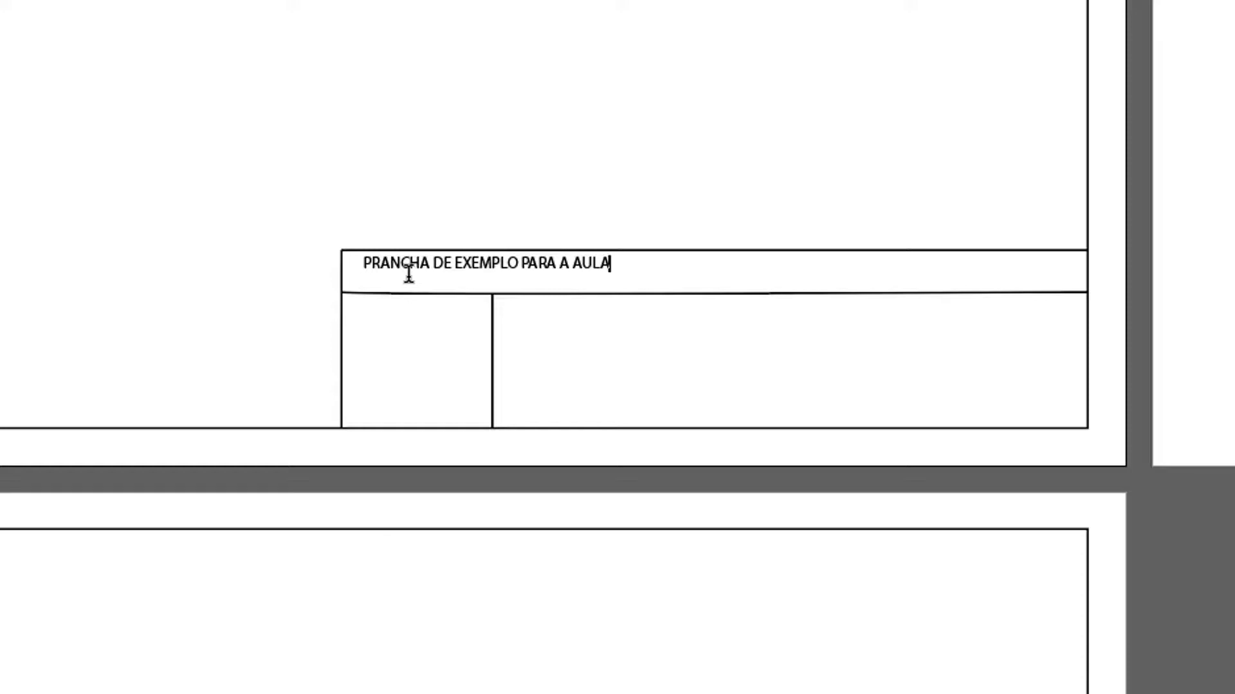
Change the font of the whole title text to Stylus BT
{"action": "left_click_drag", "start_coordinate": [645, 267], "coordinate": [262, 261]}
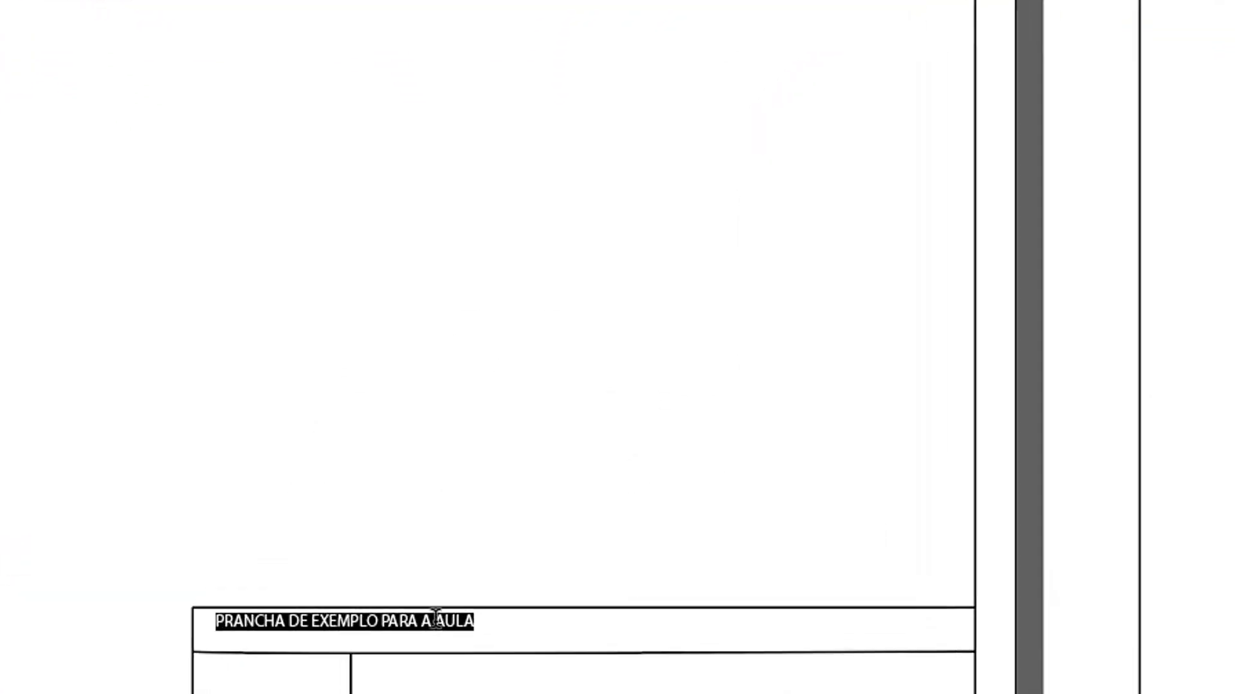
{"action": "right_click", "coordinate": [436, 617]}
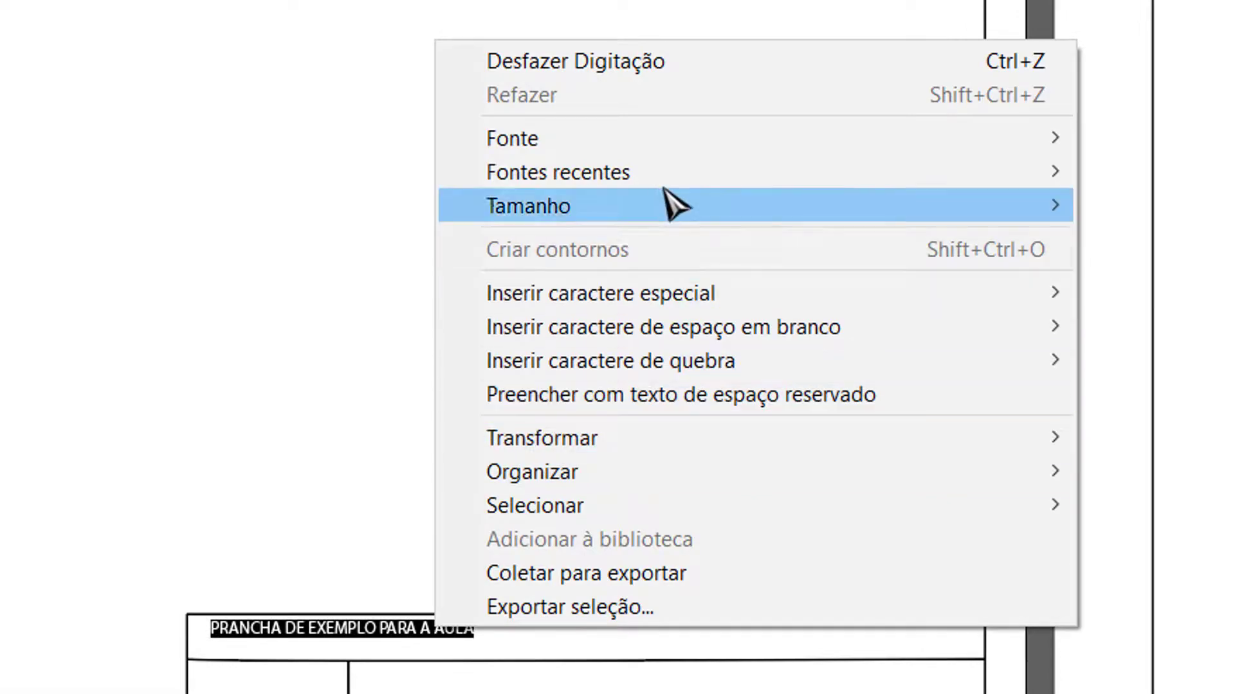
{"action": "mouse_move", "coordinate": [685, 136]}
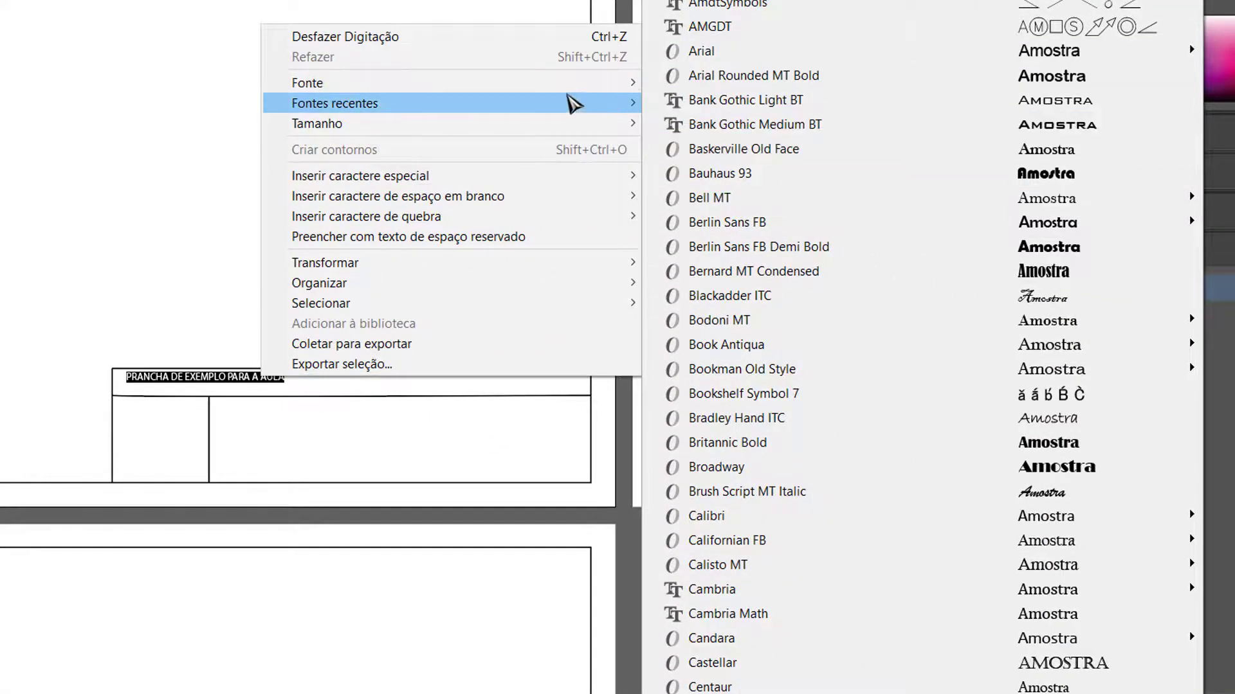
{"action": "mouse_move", "coordinate": [544, 108]}
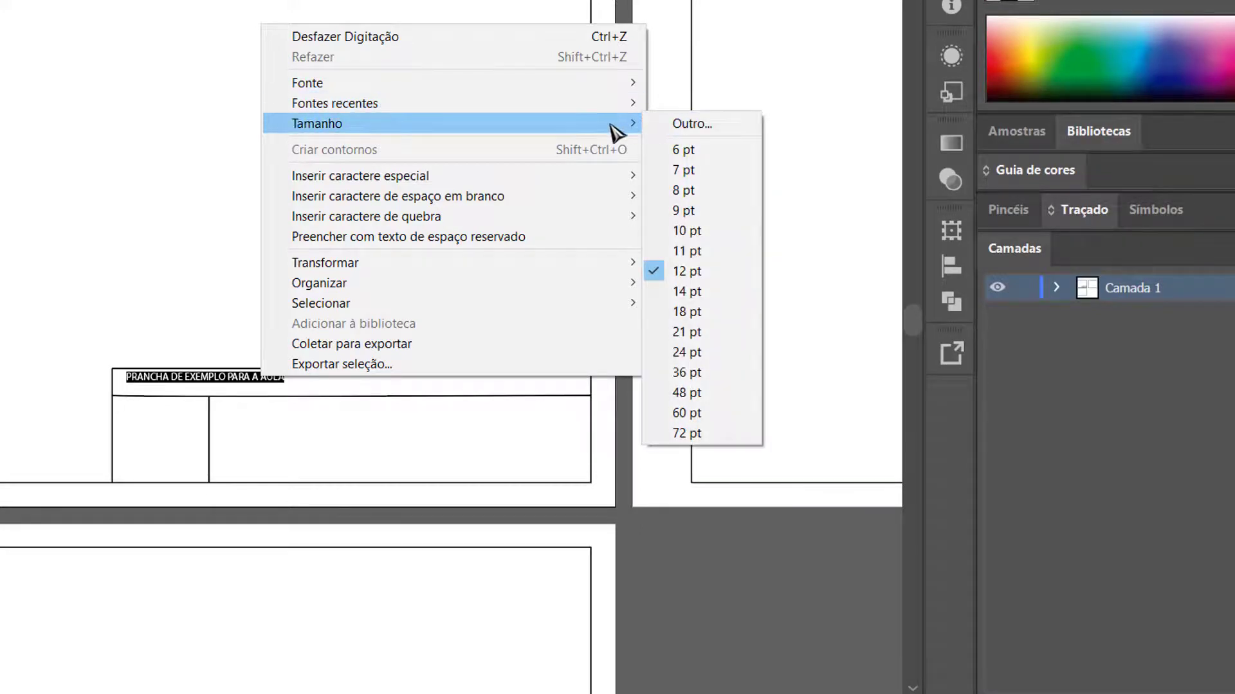
{"action": "left_click", "coordinate": [714, 125]}
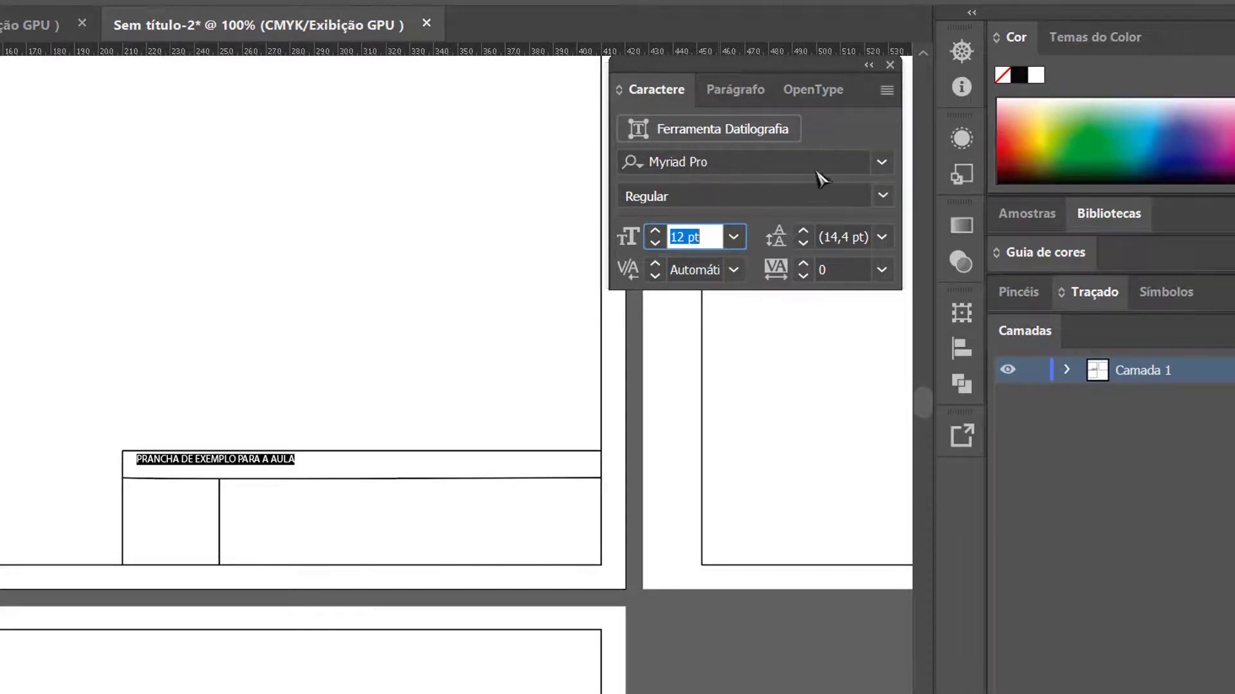
{"action": "left_click", "coordinate": [881, 163]}
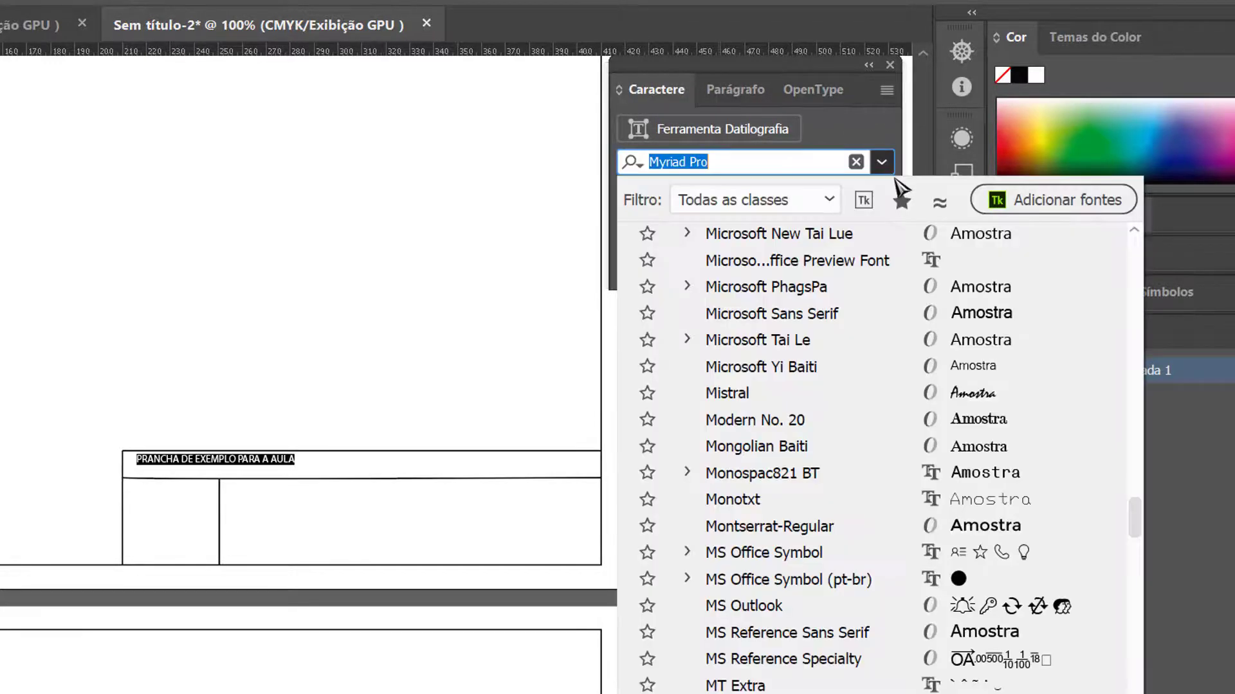
{"action": "type", "text": "STYLU"}
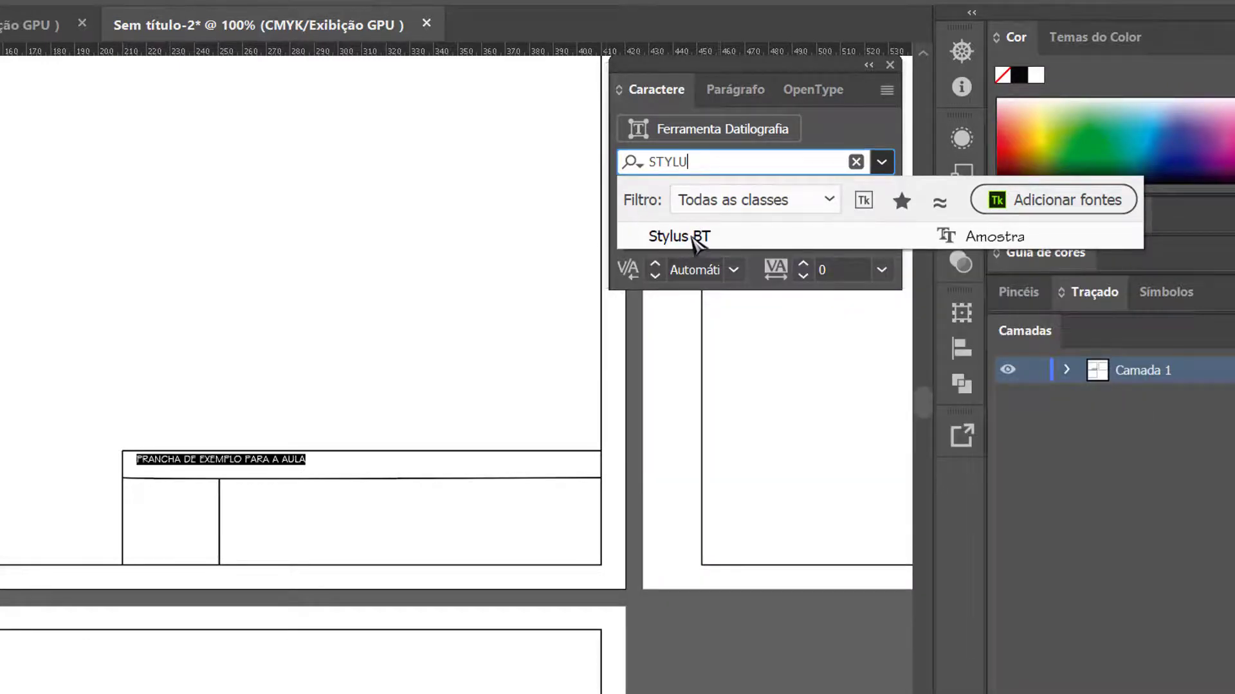
{"action": "left_click", "coordinate": [661, 237]}
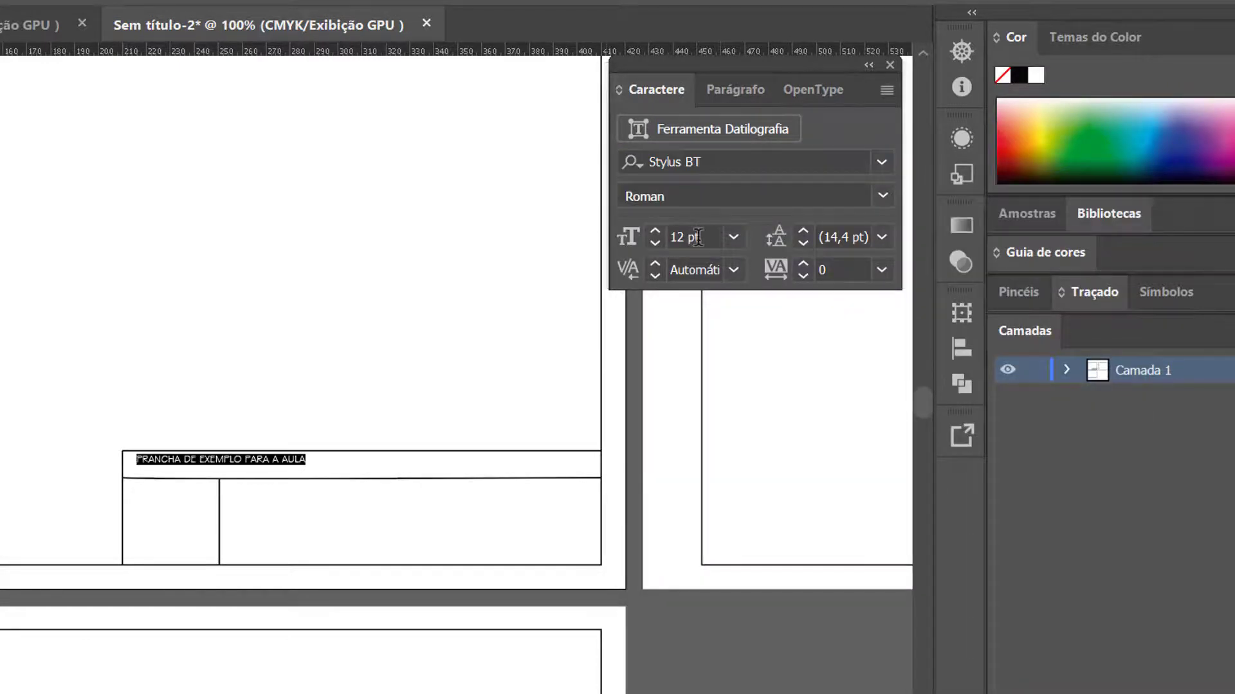
Set the title text's size to 21 pt and finish editing the text
{"action": "left_click", "coordinate": [733, 237]}
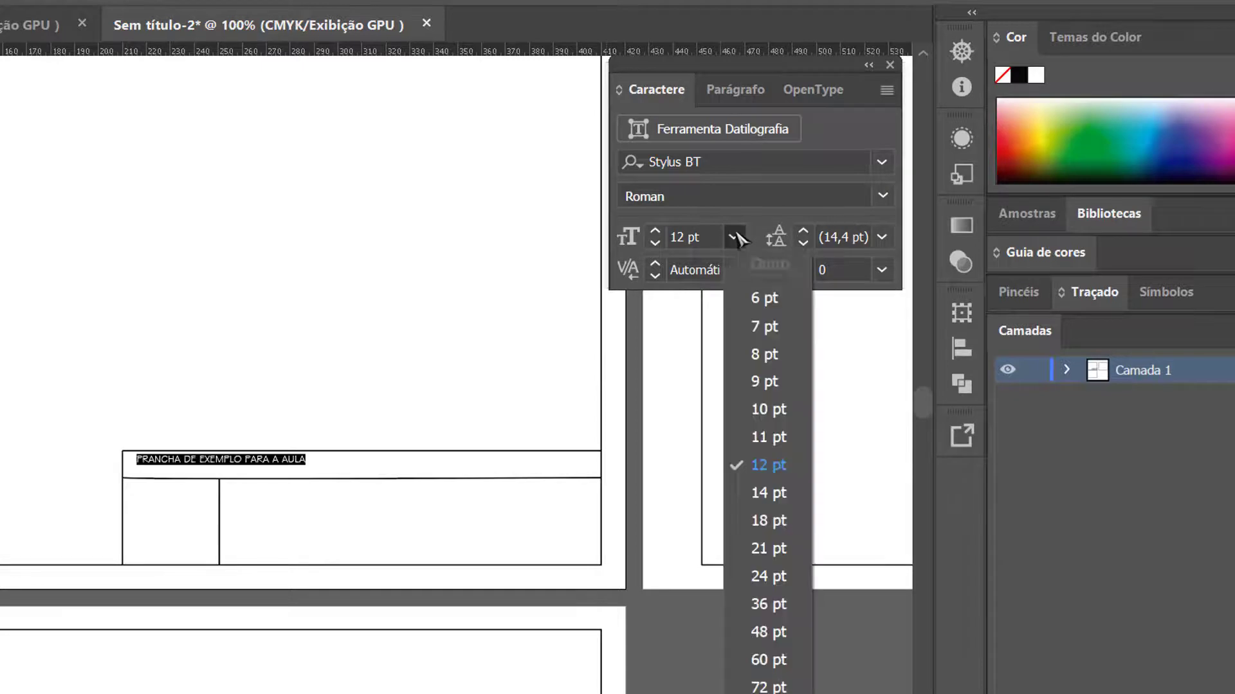
{"action": "left_click", "coordinate": [773, 519]}
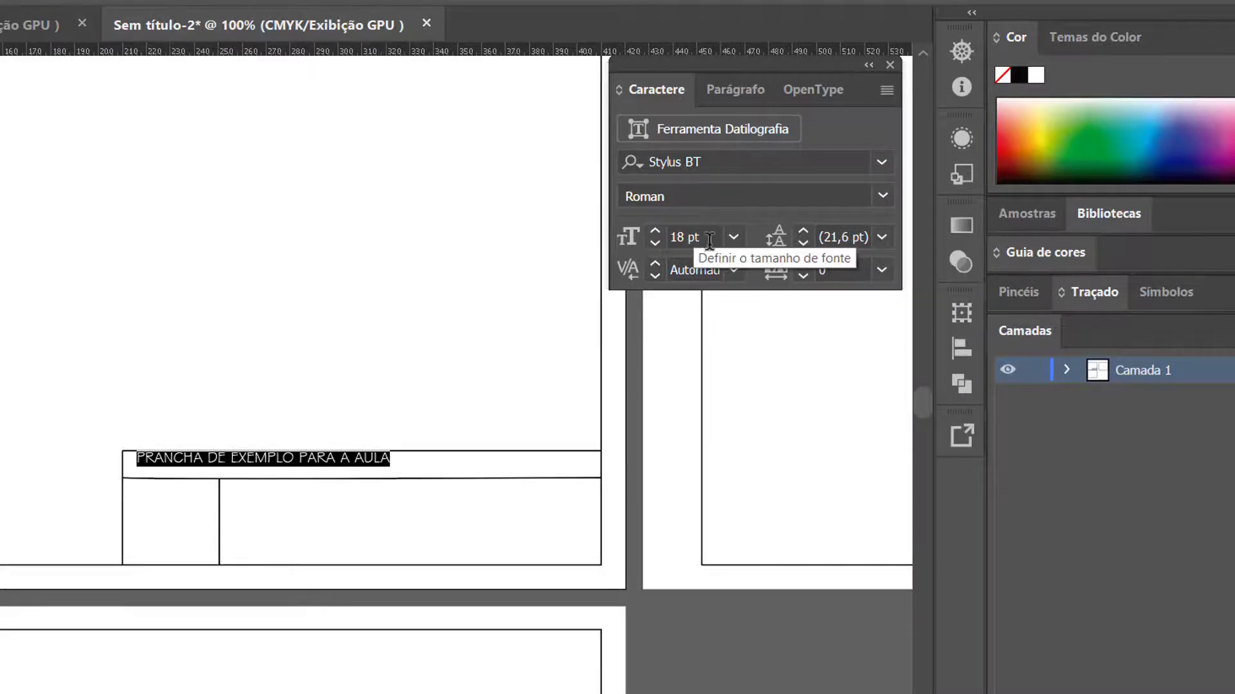
{"action": "left_click", "coordinate": [733, 237]}
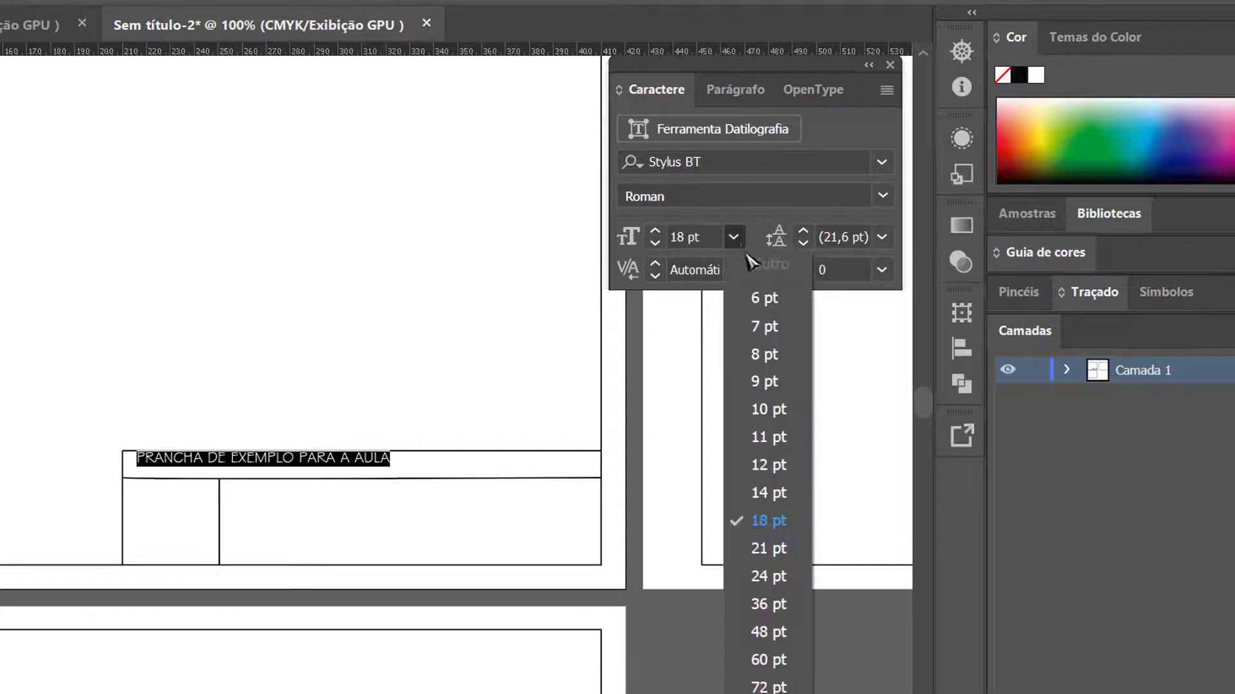
{"action": "left_click", "coordinate": [766, 549]}
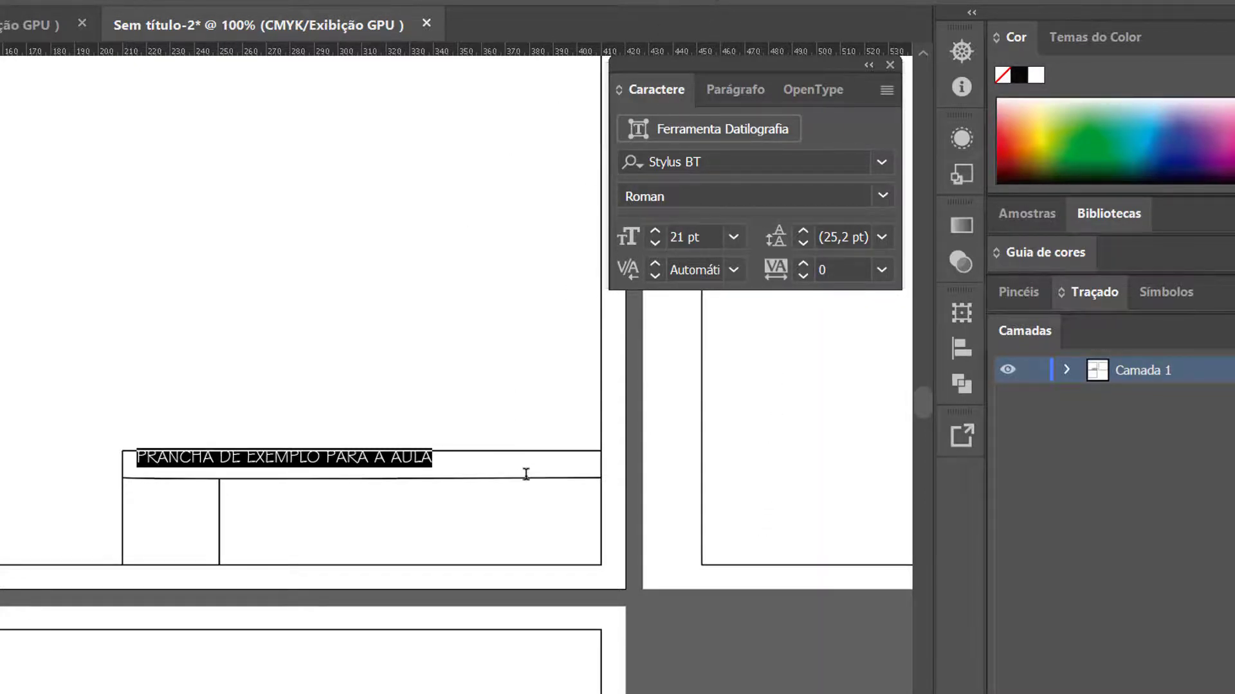
{"action": "key", "text": "BackSpace"}
{"action": "key", "text": "ctrl+z"}
{"action": "key", "text": "Escape"}
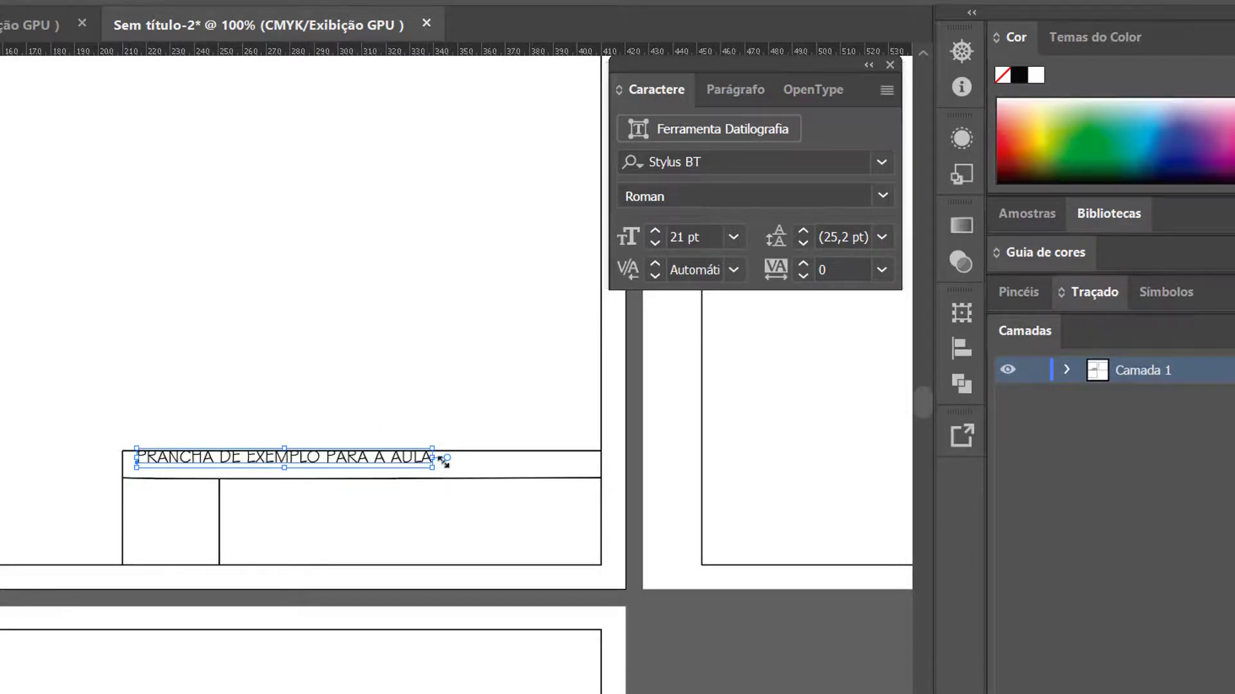
Move the title text so it sits centred in the title block's upper strip, and deselect it
{"action": "left_click", "coordinate": [441, 472]}
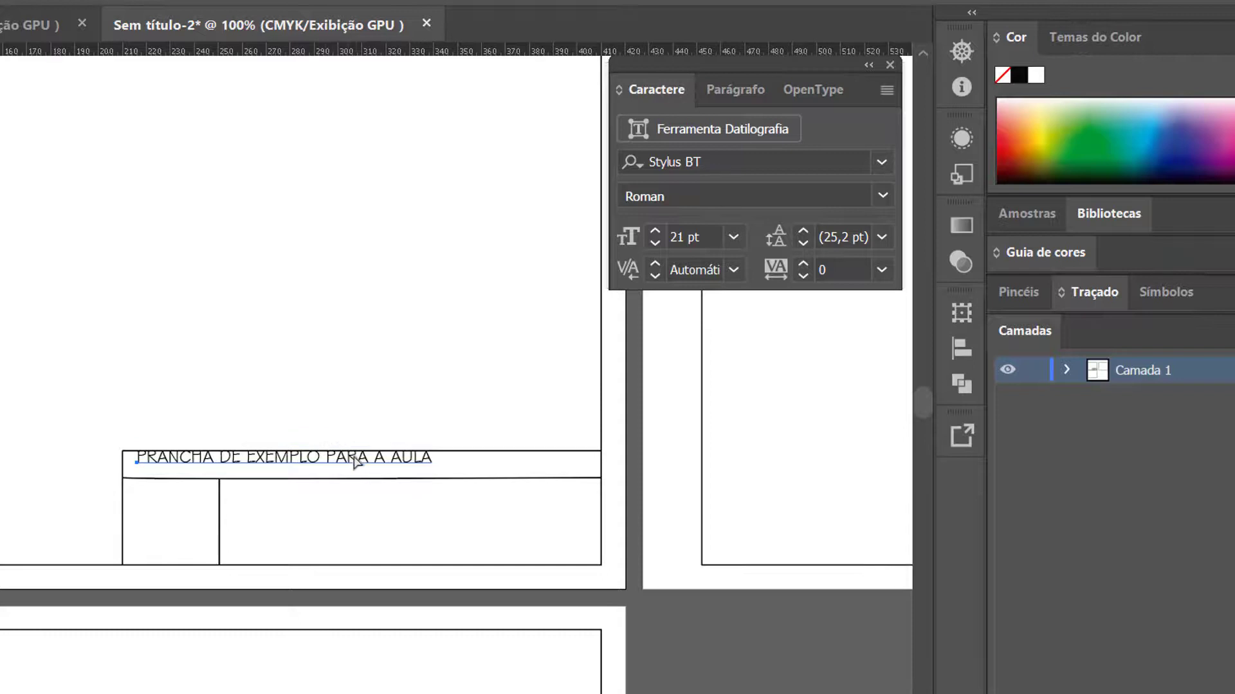
{"action": "mouse_move", "coordinate": [356, 463]}
{"action": "left_mouse_down"}
{"action": "mouse_move", "coordinate": [387, 458]}
{"action": "mouse_move", "coordinate": [373, 473]}
{"action": "left_mouse_up"}
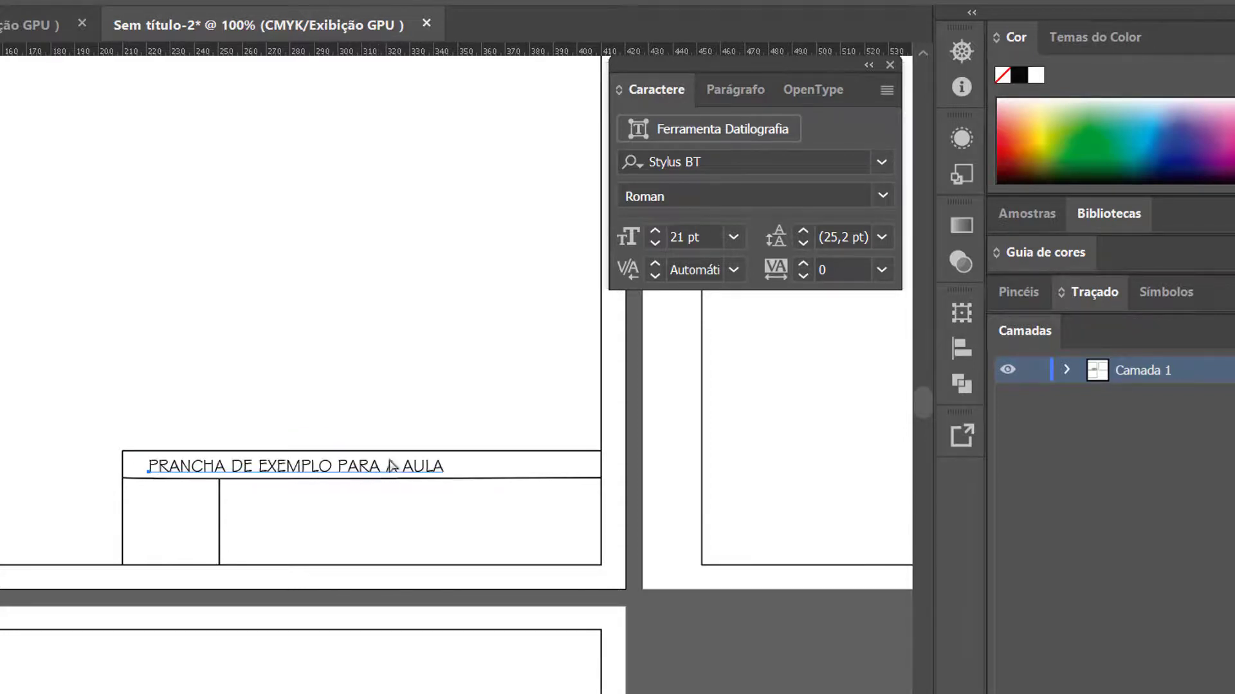
{"action": "left_click", "coordinate": [390, 466]}
{"action": "scroll", "coordinate": [390, 452], "scroll_direction": "up", "scroll_amount": 3}
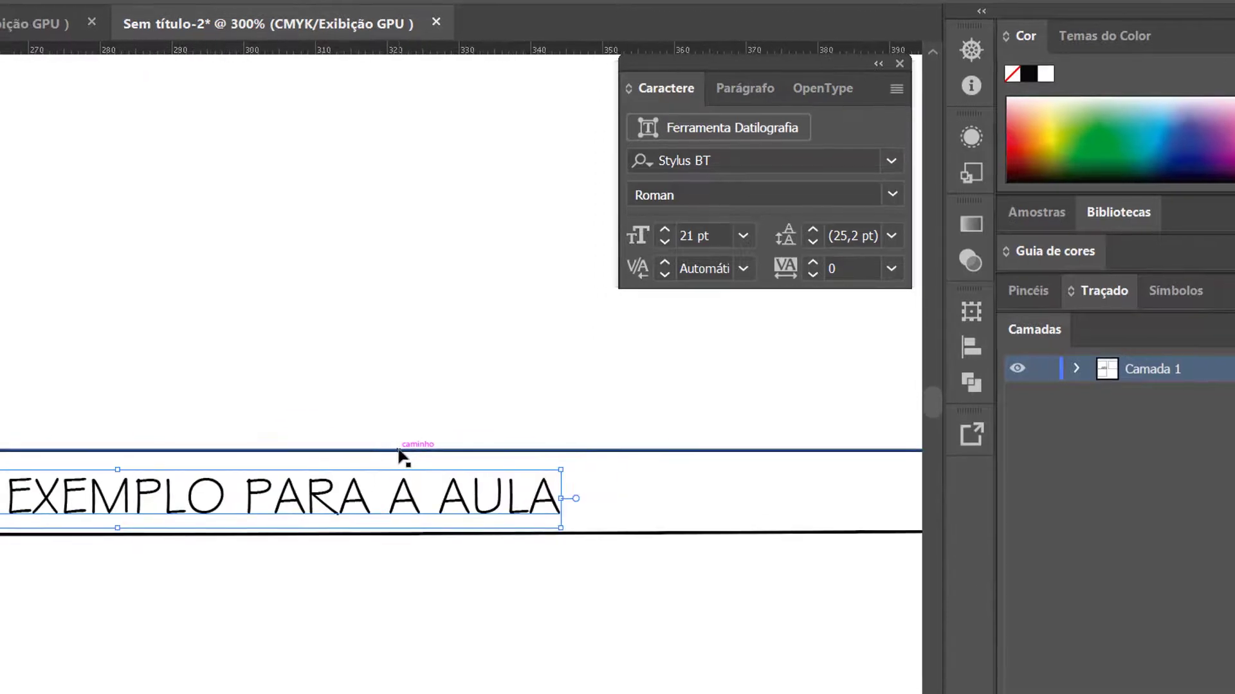
{"action": "scroll", "coordinate": [662, 416], "scroll_direction": "down", "scroll_amount": 5}
{"action": "scroll", "coordinate": [662, 417], "scroll_direction": "up", "scroll_amount": 5}
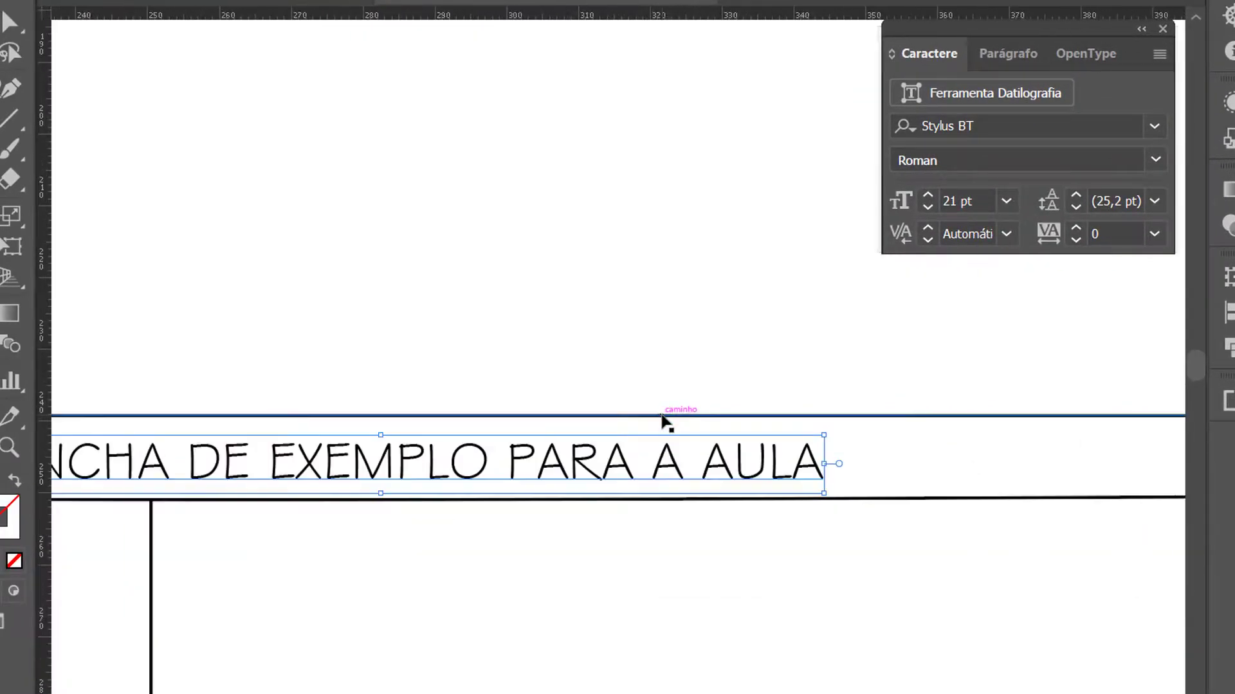
{"action": "scroll", "coordinate": [662, 416], "scroll_direction": "down", "scroll_amount": 2}
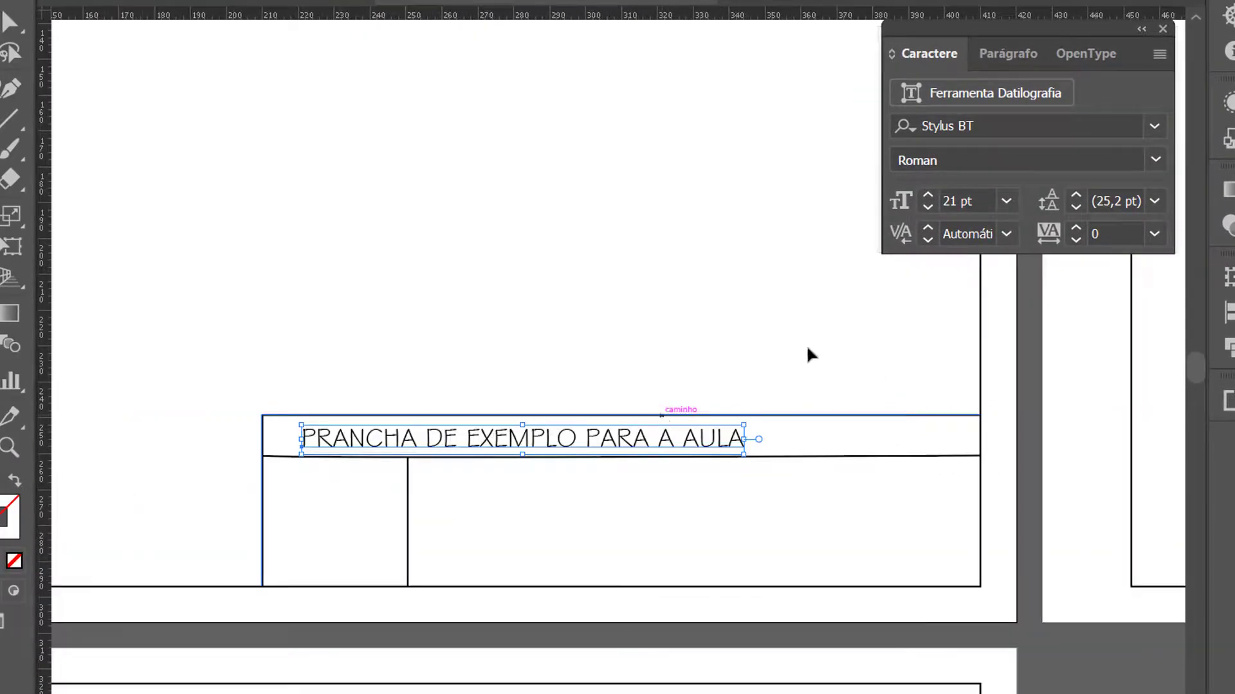
{"action": "left_click_drag", "start_coordinate": [567, 441], "coordinate": [654, 438]}
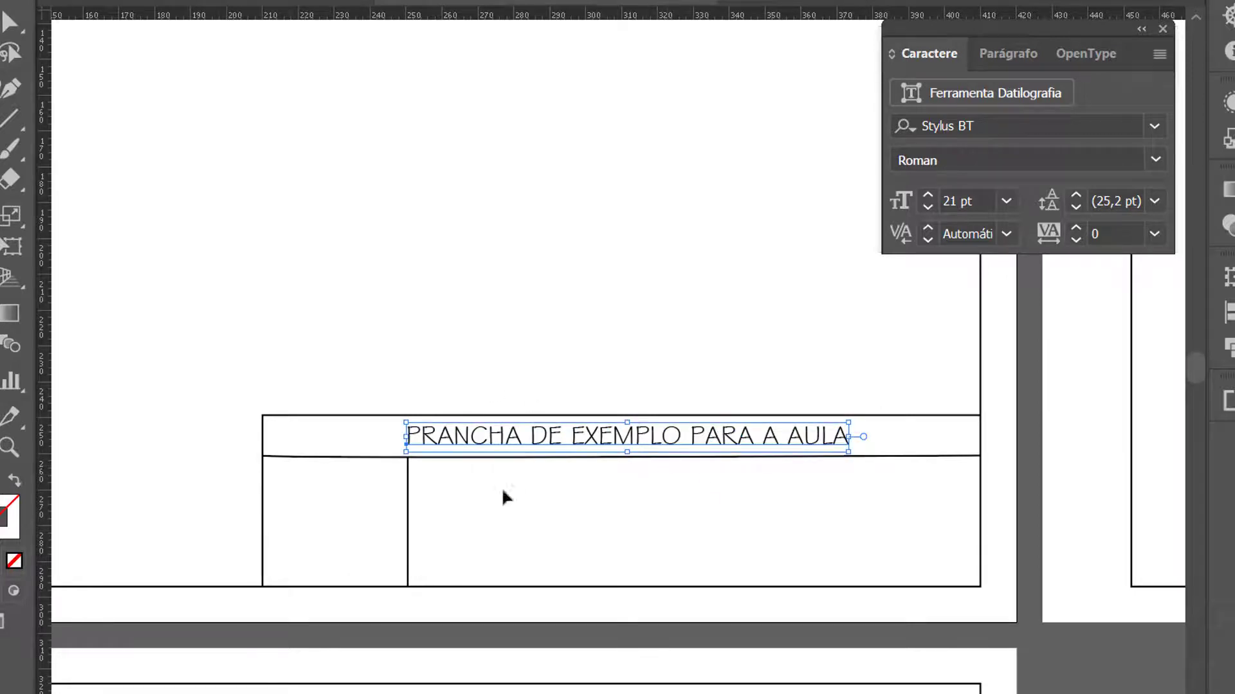
{"action": "key", "text": "a"}
{"action": "left_click", "coordinate": [367, 512]}
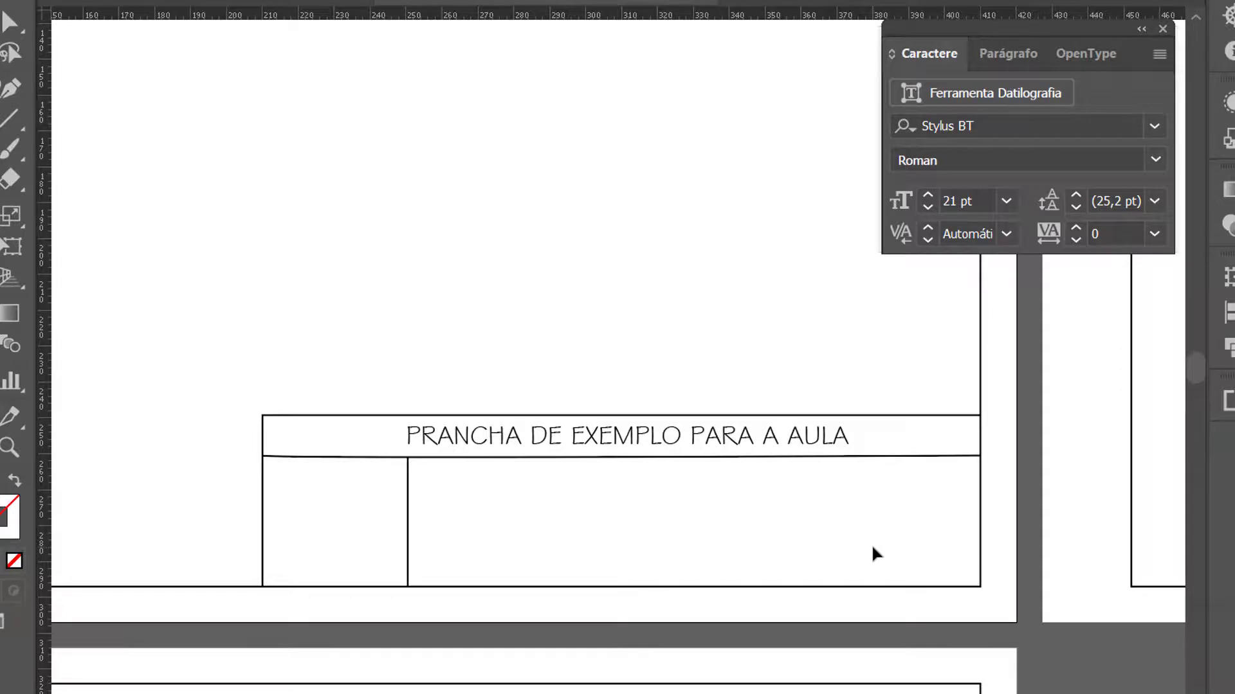
{"action": "scroll", "coordinate": [872, 546], "scroll_direction": "up", "scroll_amount": 6}
{"action": "scroll", "coordinate": [872, 546], "scroll_direction": "down", "scroll_amount": 13}
{"action": "scroll", "coordinate": [871, 546], "scroll_direction": "right", "scroll_amount": 5}
{"action": "scroll", "coordinate": [872, 547], "scroll_direction": "up", "scroll_amount": 7}
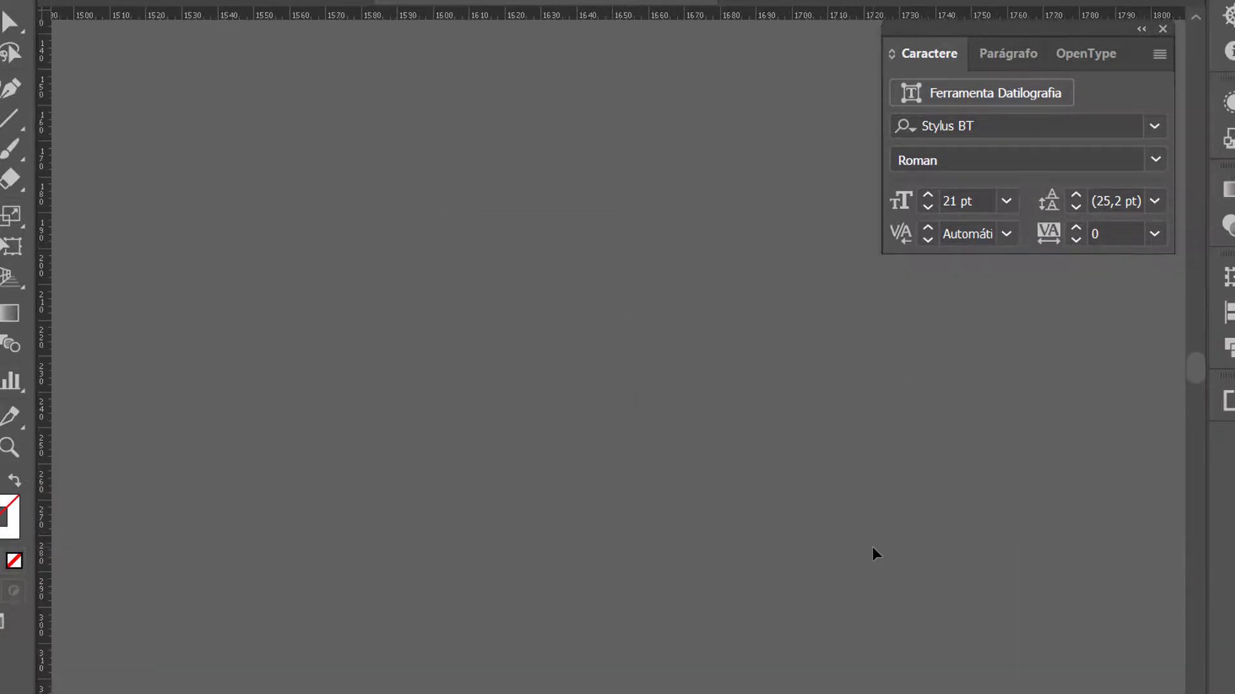
{"action": "scroll", "coordinate": [872, 547], "scroll_direction": "up", "scroll_amount": 1}
{"action": "scroll", "coordinate": [629, 420], "scroll_direction": "left", "scroll_amount": 5}
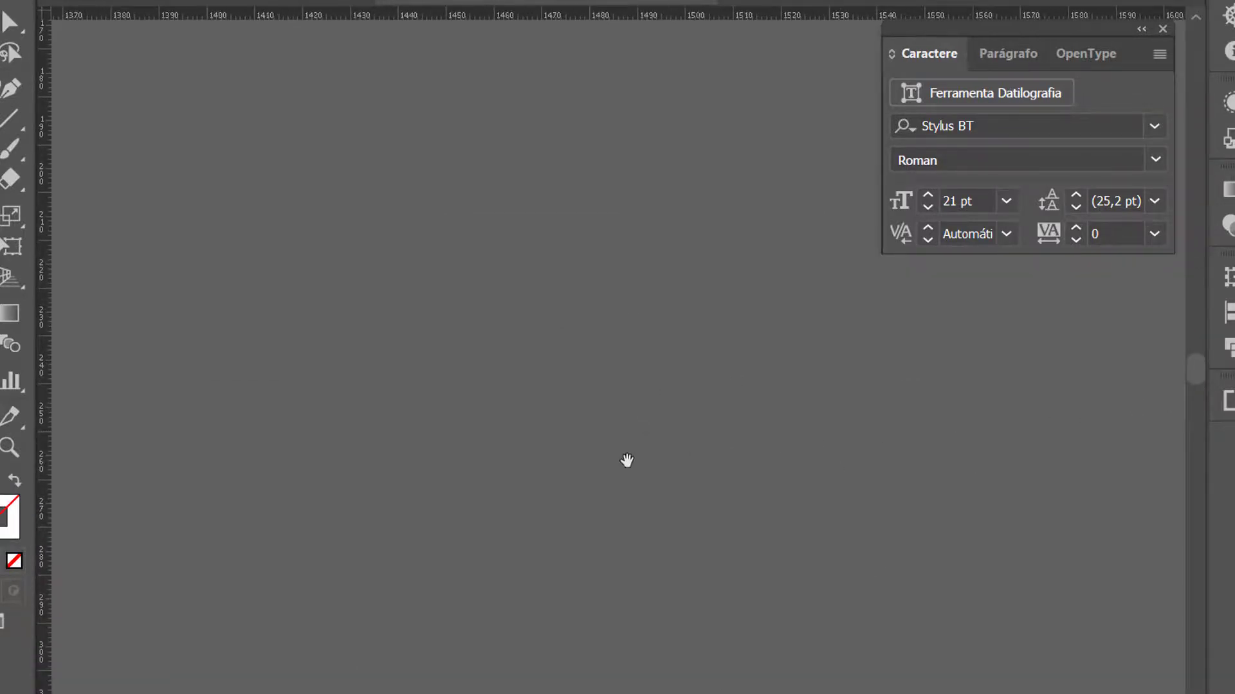
{"action": "left_click_drag", "start_coordinate": [465, 573], "coordinate": [1037, 527]}
{"action": "left_click_drag", "start_coordinate": [488, 556], "coordinate": [1020, 468]}
{"action": "left_click_drag", "start_coordinate": [411, 463], "coordinate": [990, 497]}
{"action": "left_click_drag", "start_coordinate": [607, 541], "coordinate": [856, 566]}
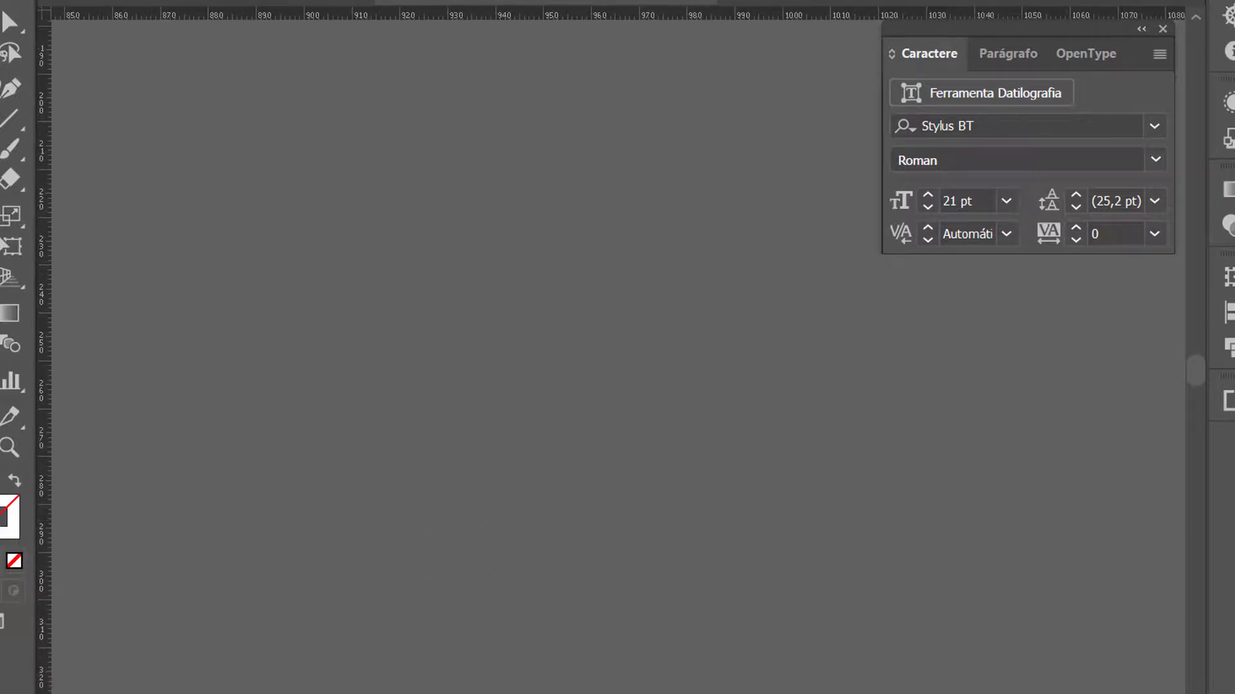
{"action": "scroll", "coordinate": [617, 357], "scroll_direction": "left", "scroll_amount": 15}
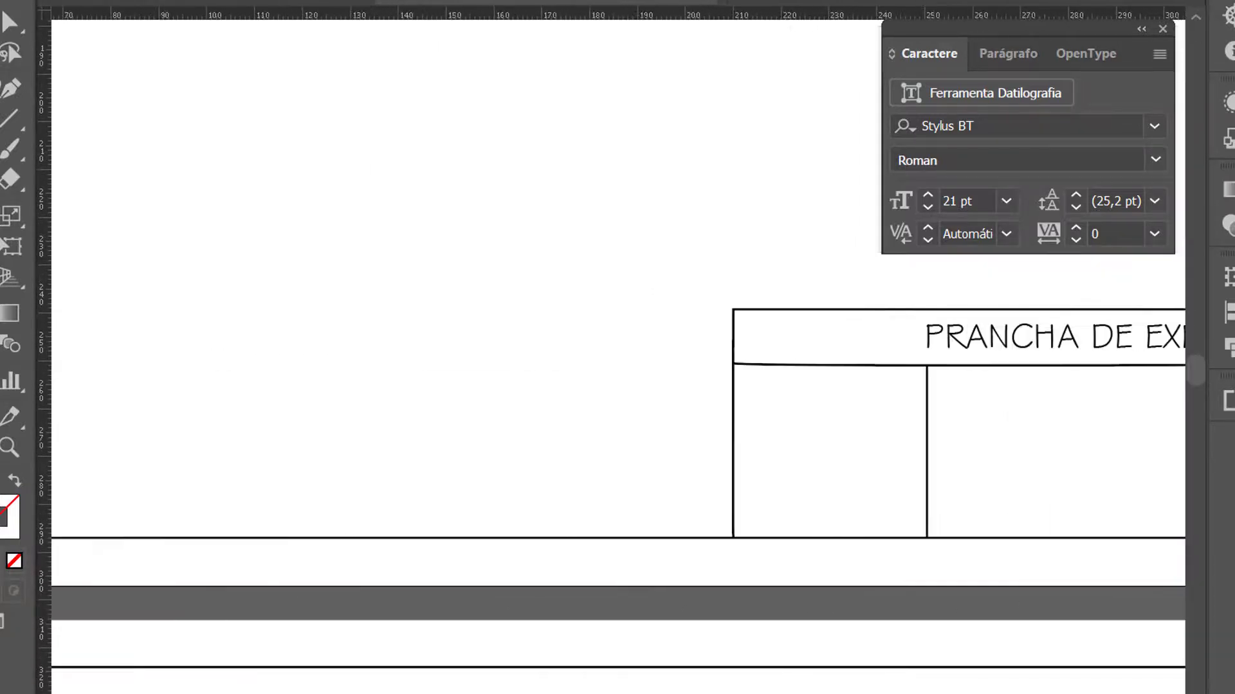
{"action": "scroll", "coordinate": [617, 357], "scroll_direction": "left", "scroll_amount": 2}
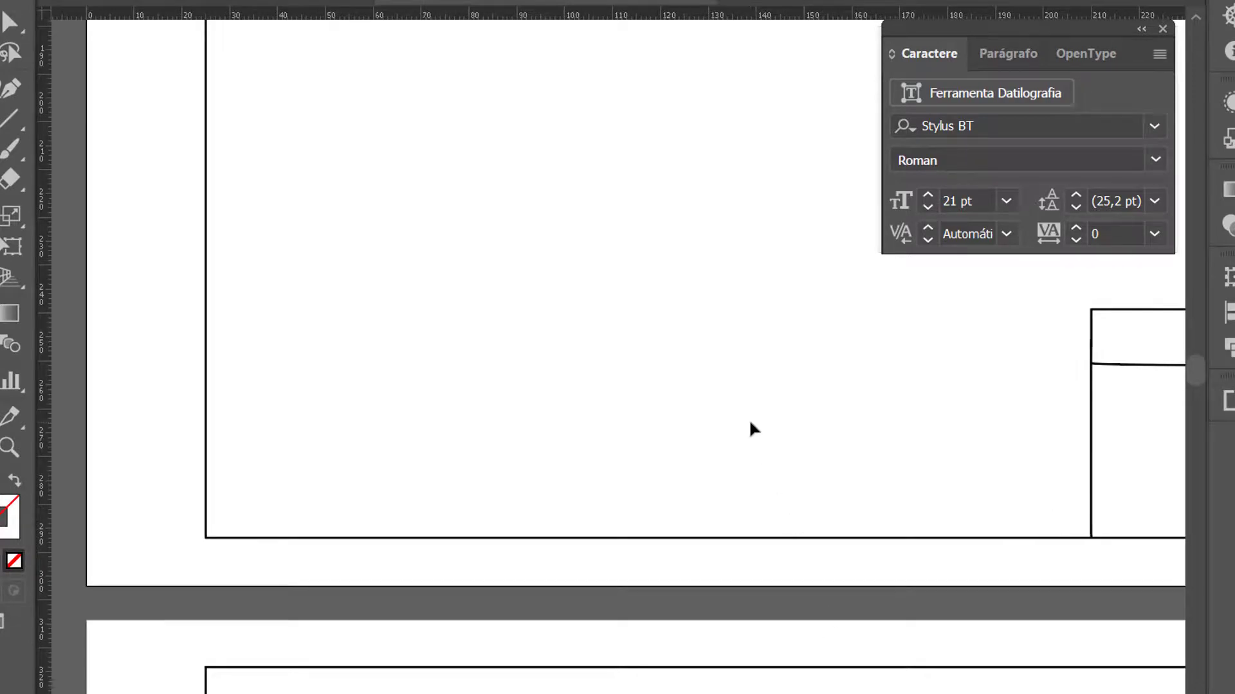
{"action": "scroll", "coordinate": [751, 428], "scroll_direction": "down", "scroll_amount": 1}
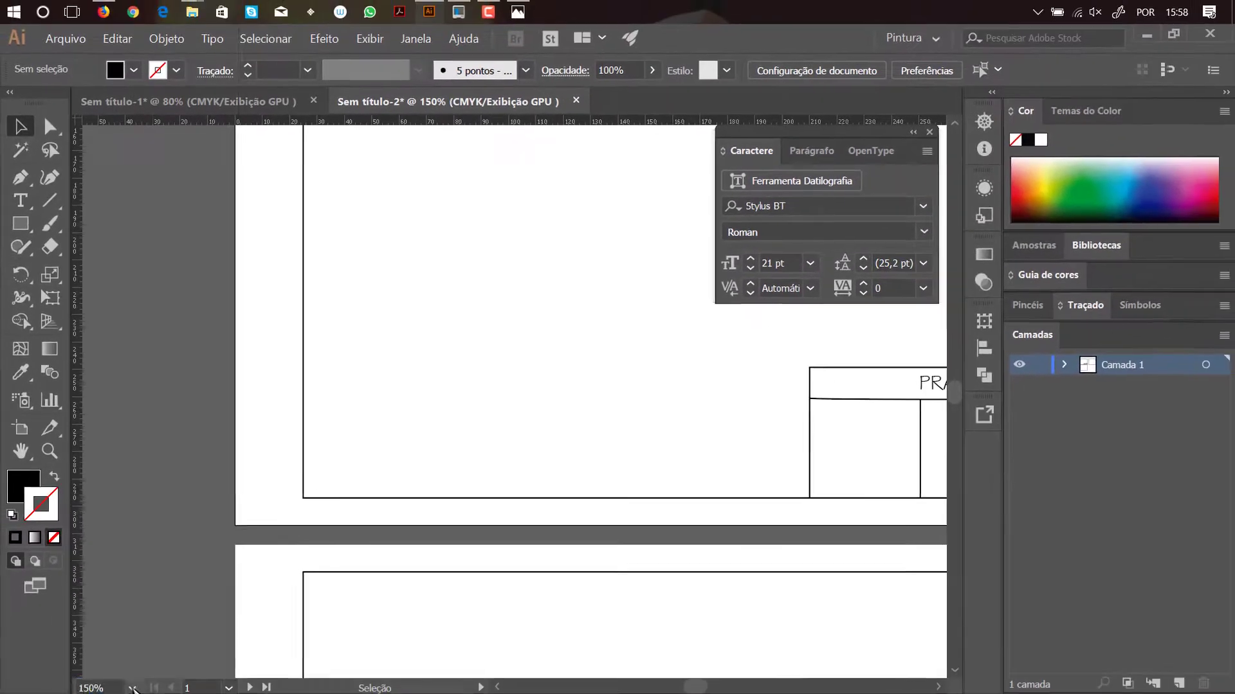
Set the document zoom to 100% and bring the first artboard's frame into view
{"action": "left_click", "coordinate": [132, 687]}
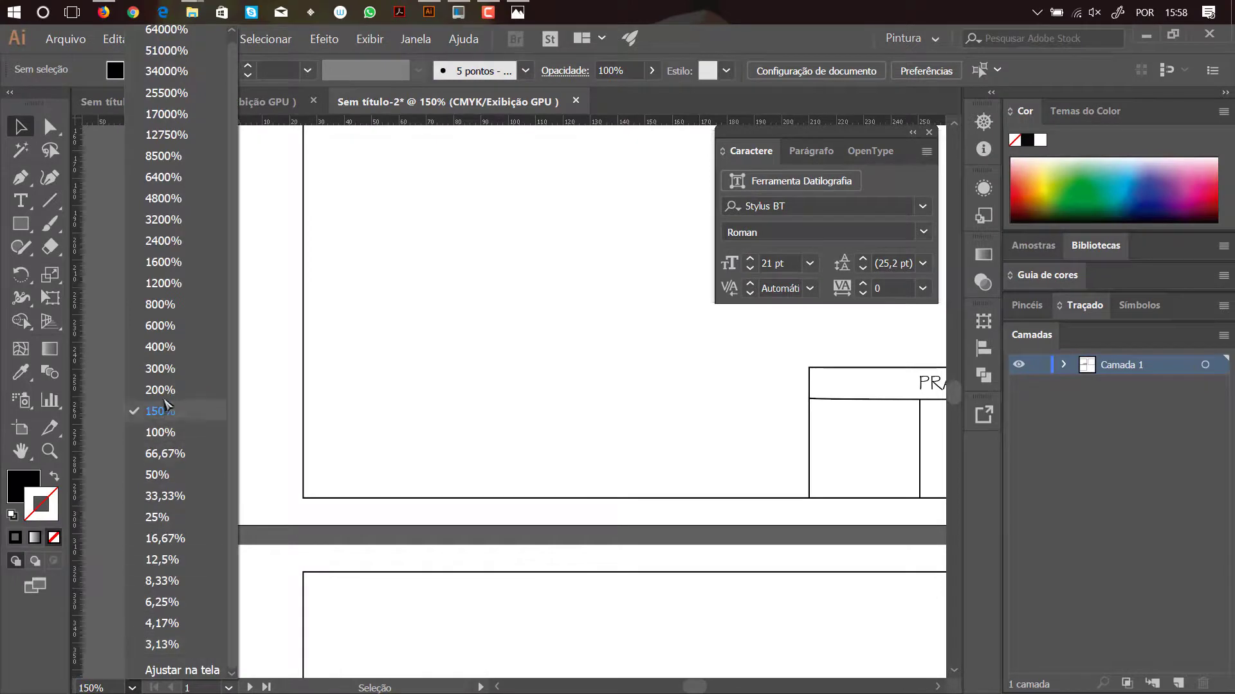
{"action": "left_click", "coordinate": [168, 432]}
{"action": "key", "text": "space"}
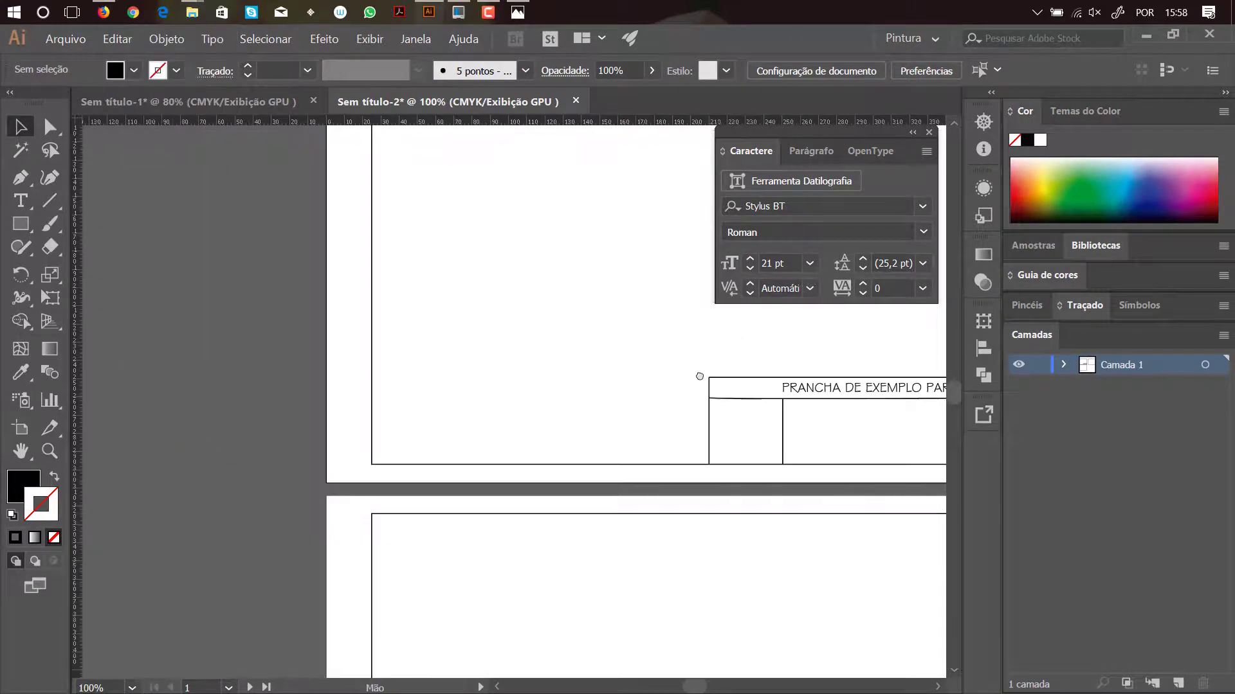
{"action": "left_click_drag", "start_coordinate": [700, 375], "coordinate": [463, 605]}
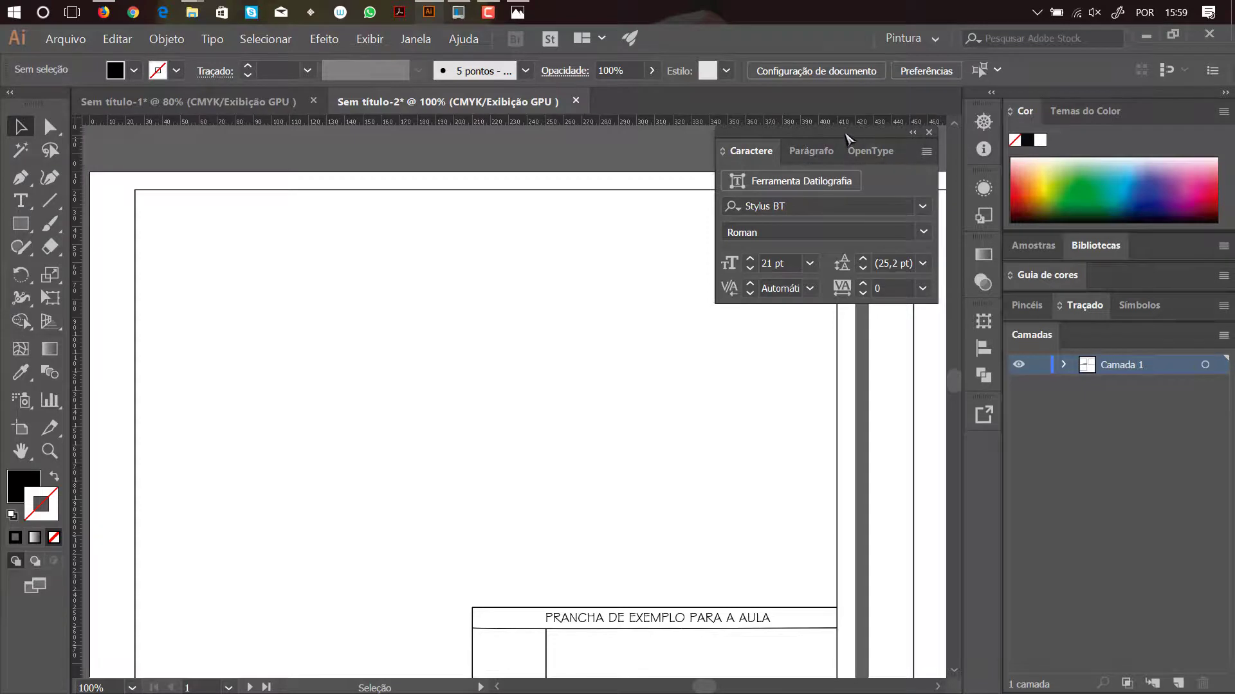
Dock the floating Character panel group with the collapsed panels and centre the first artboard in the view
{"action": "left_click_drag", "start_coordinate": [852, 142], "coordinate": [986, 461]}
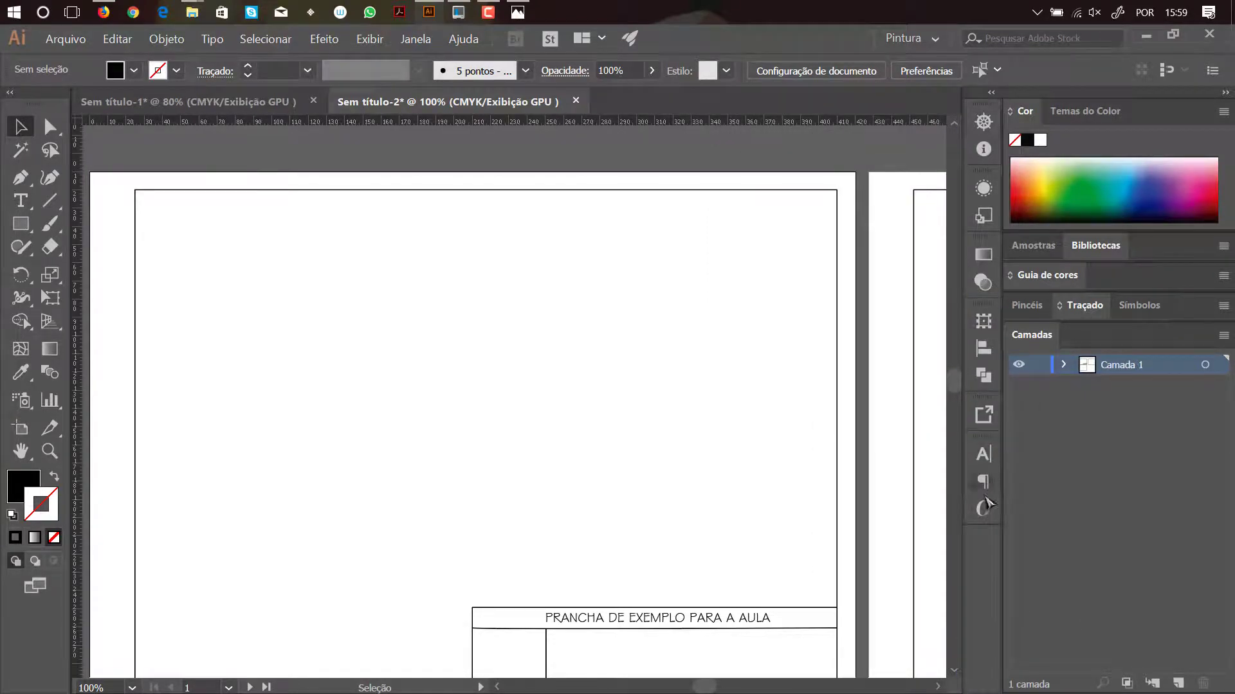
{"action": "key", "text": "space"}
{"action": "left_click_drag", "start_coordinate": [460, 394], "coordinate": [504, 368]}
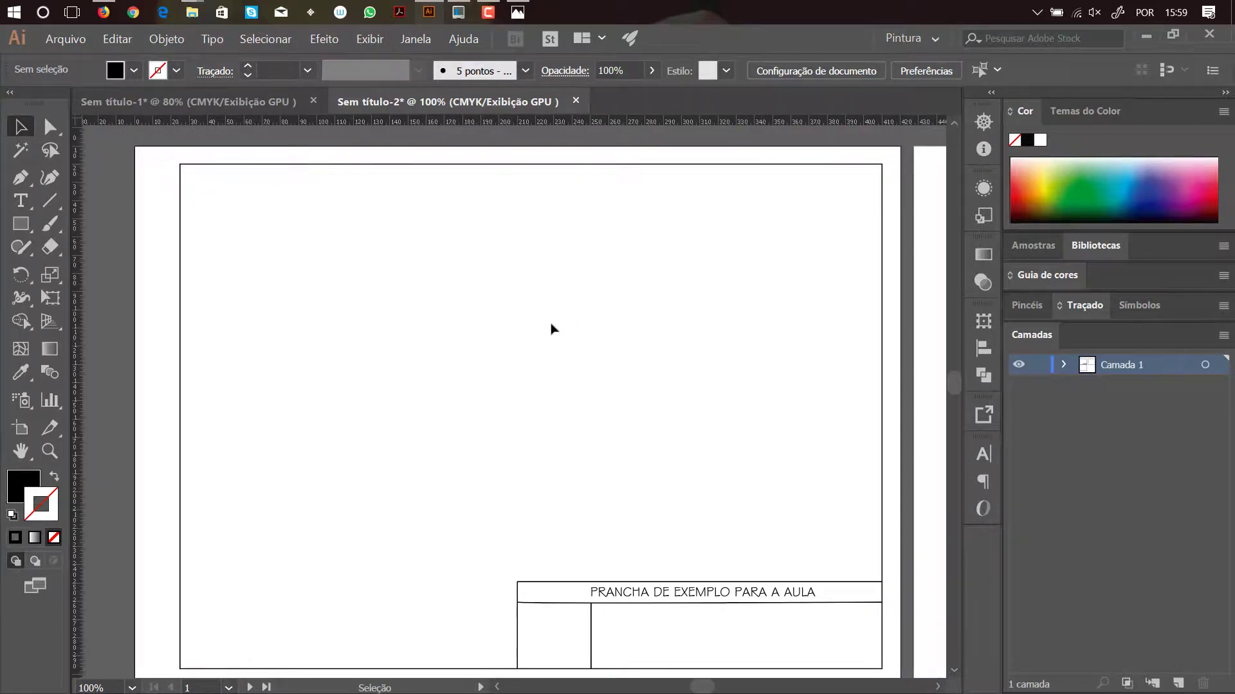
{"action": "key", "text": "space"}
{"action": "left_click_drag", "start_coordinate": [523, 411], "coordinate": [489, 384]}
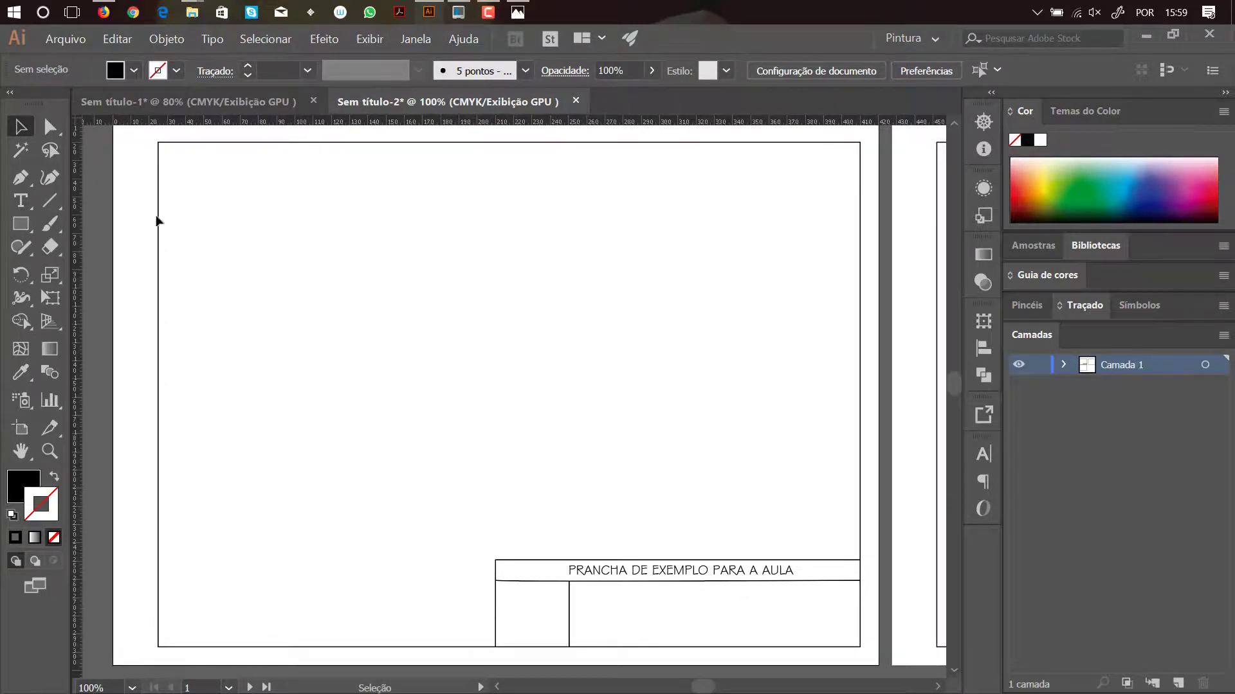
Draw a circle about 140 mm in diameter above the title block on the first artboard with the Ellipse tool
{"action": "left_click", "coordinate": [20, 224]}
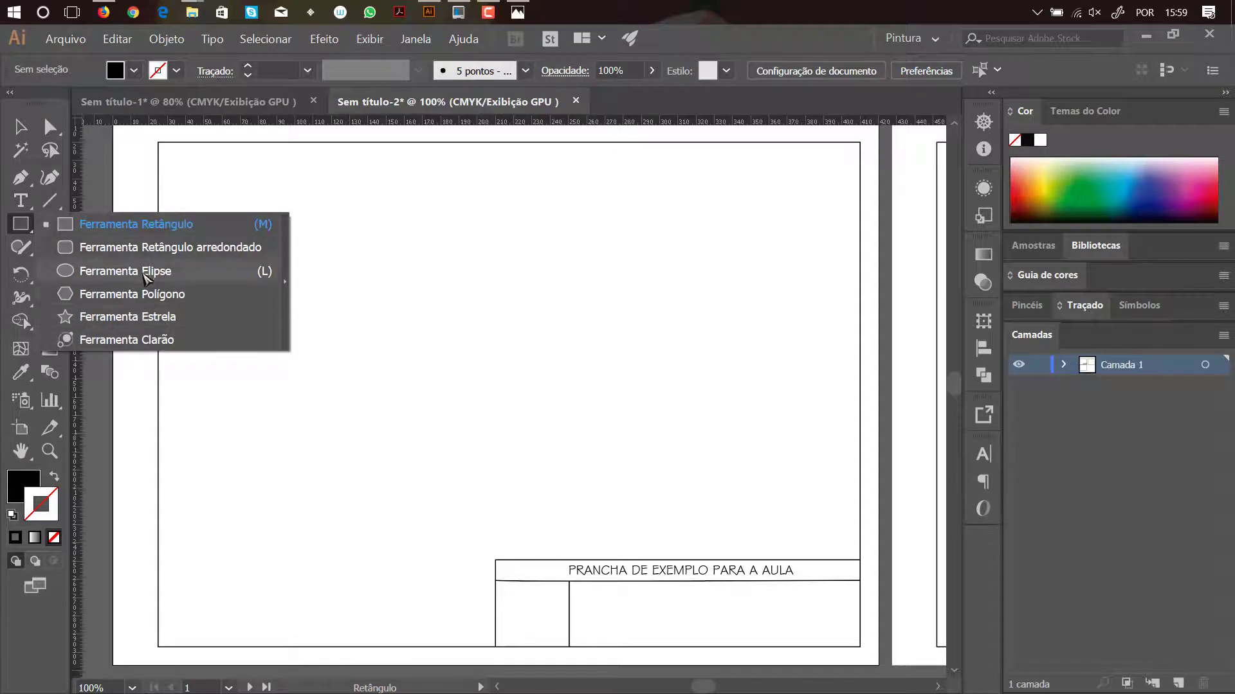
{"action": "left_click", "coordinate": [140, 275]}
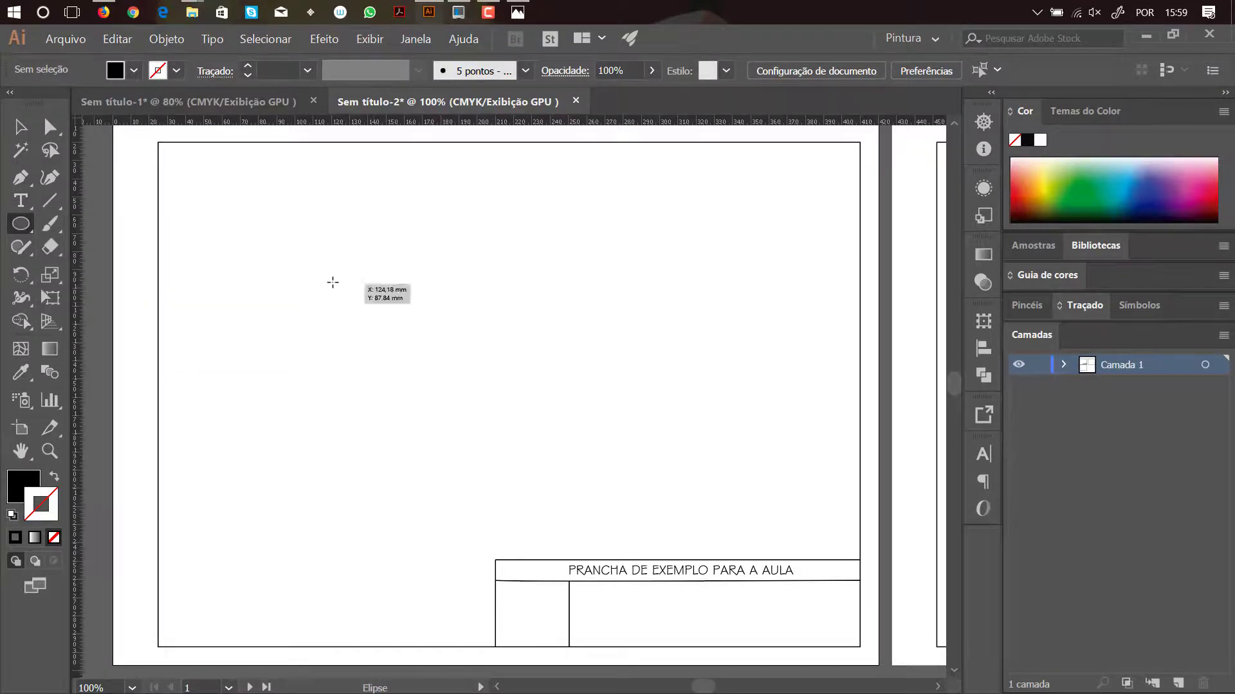
{"action": "left_click_drag", "start_coordinate": [298, 261], "coordinate": [552, 472]}
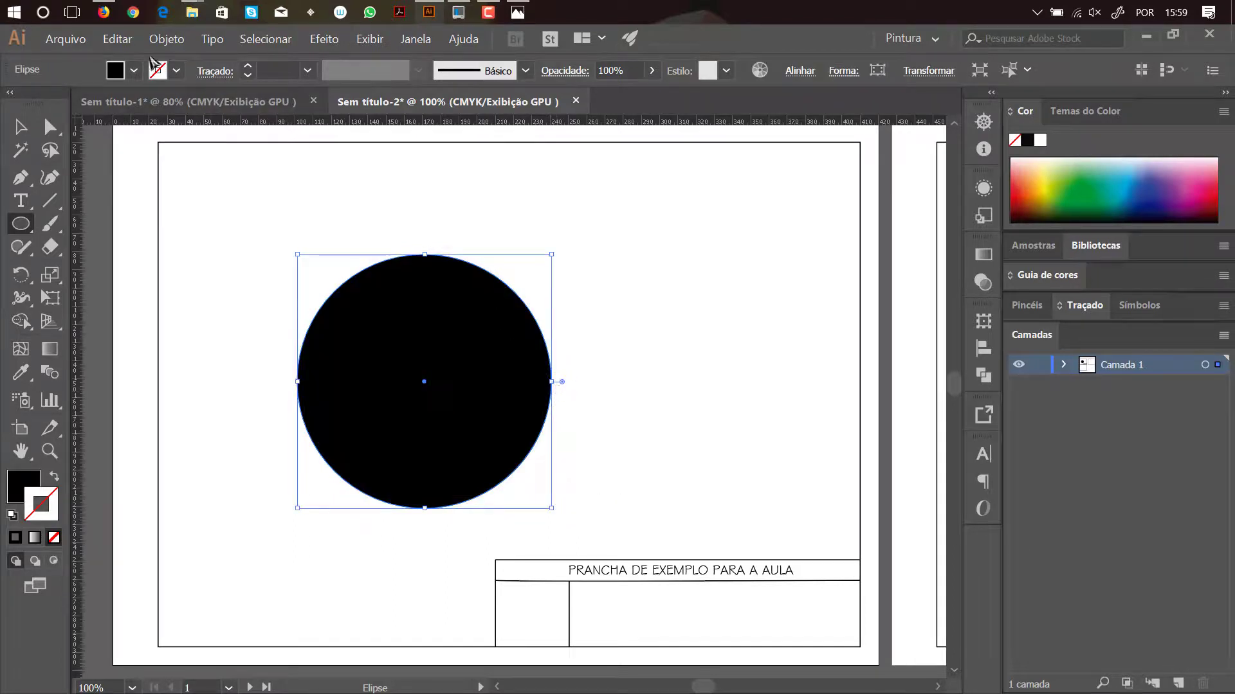
{"action": "left_click", "coordinate": [133, 71]}
{"action": "left_click", "coordinate": [13, 104]}
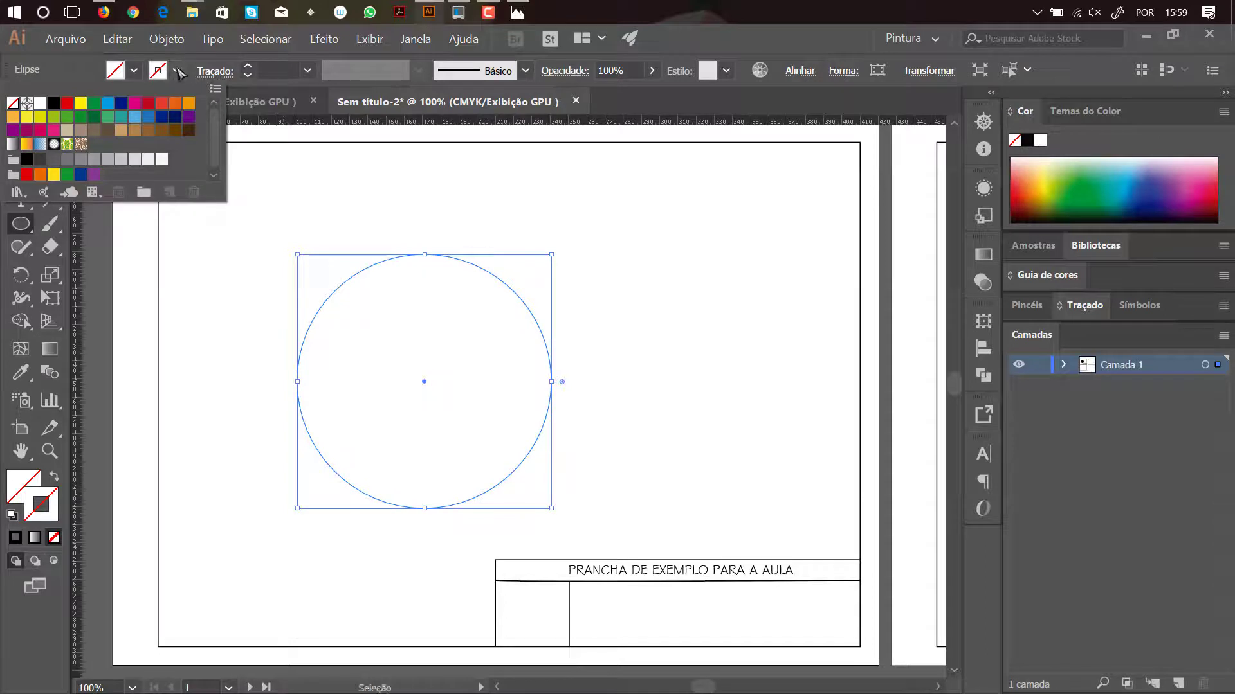
{"action": "left_click", "coordinate": [715, 40]}
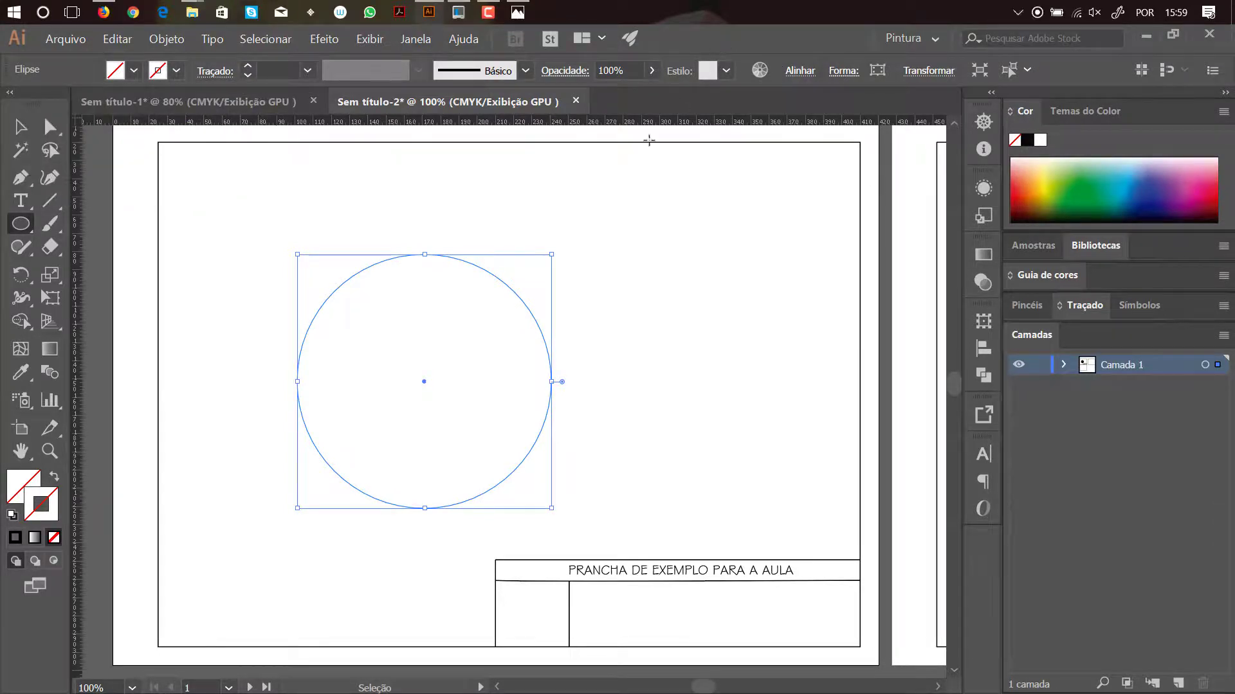
{"action": "left_click", "coordinate": [687, 255], "text": "ctrl"}
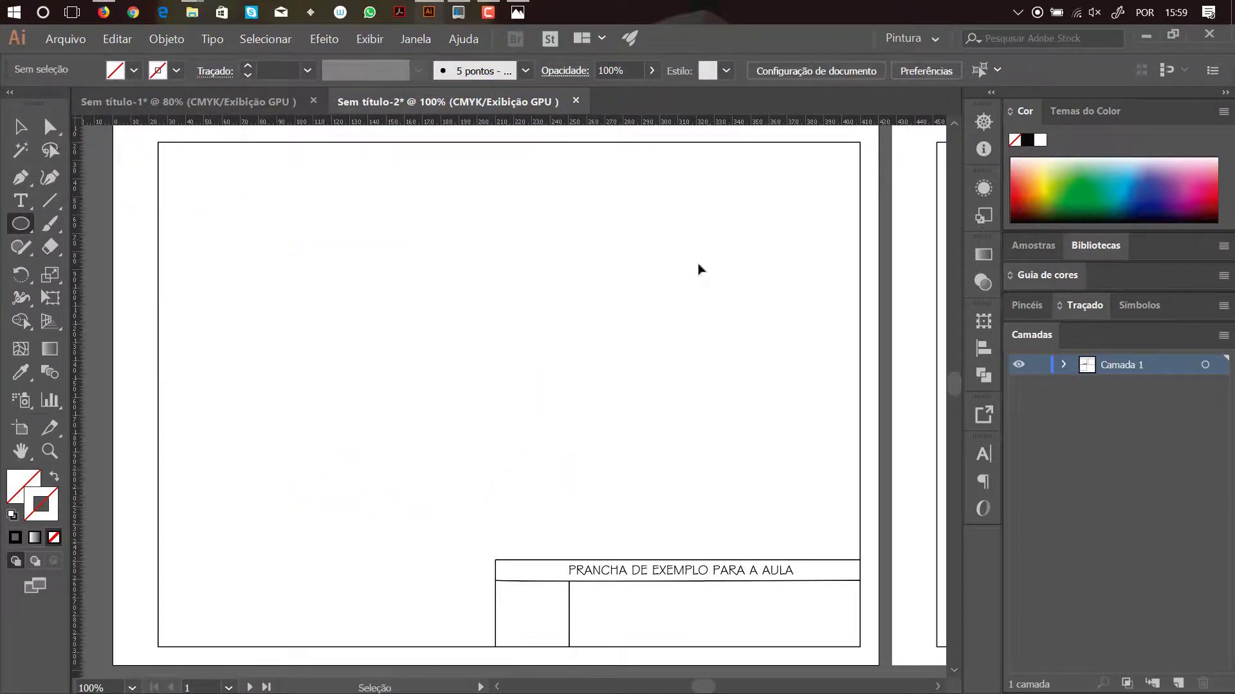
{"action": "key", "text": "ctrl+z"}
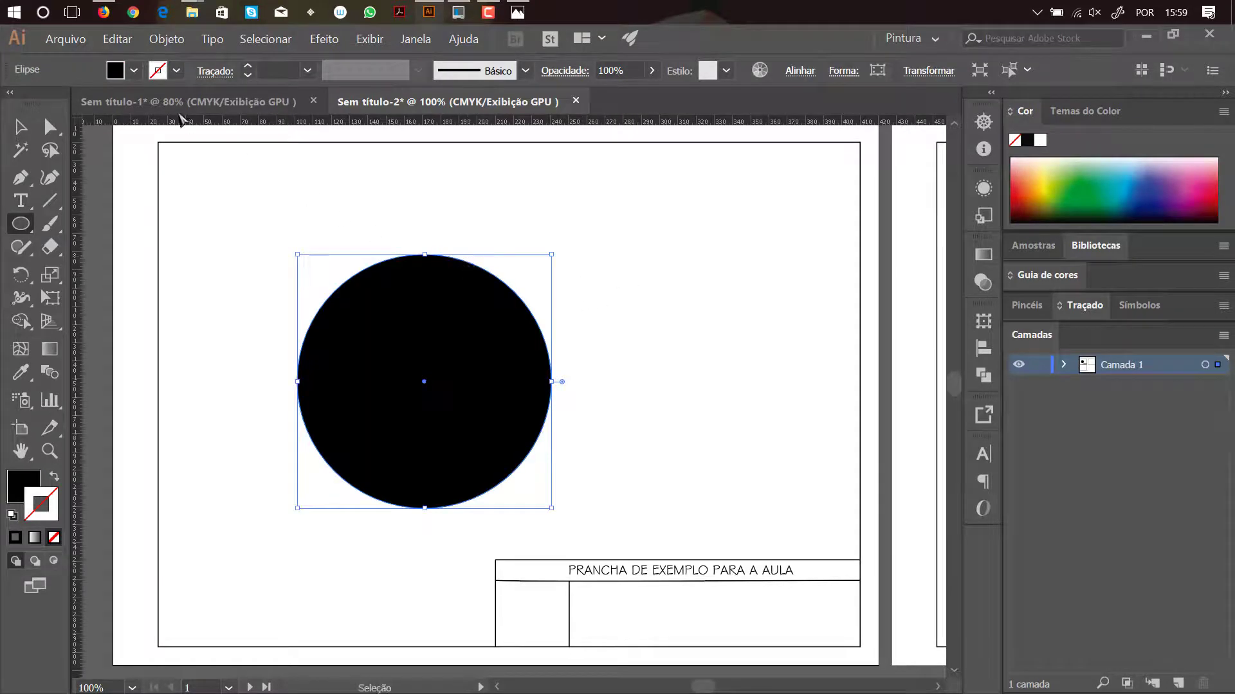
Set the circle's fill to none and its stroke to black
{"action": "left_click", "coordinate": [134, 71]}
{"action": "left_click", "coordinate": [13, 103]}
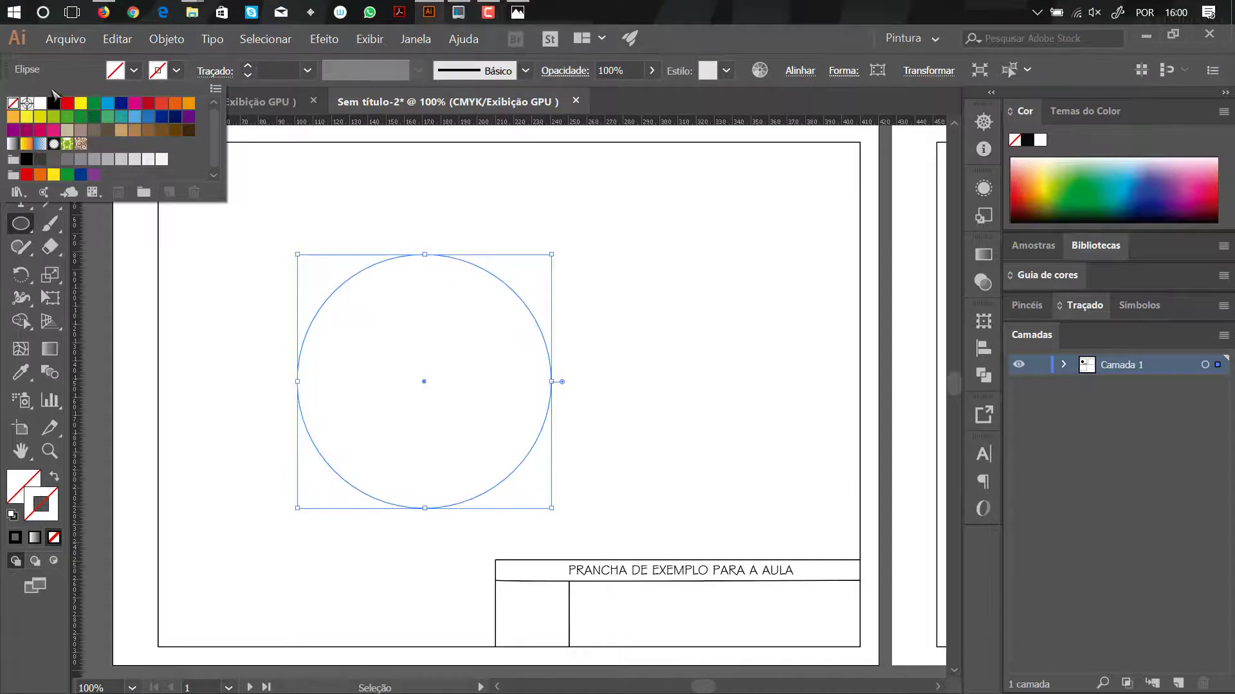
{"action": "left_click", "coordinate": [176, 70]}
{"action": "left_click", "coordinate": [178, 74]}
{"action": "left_click", "coordinate": [54, 103]}
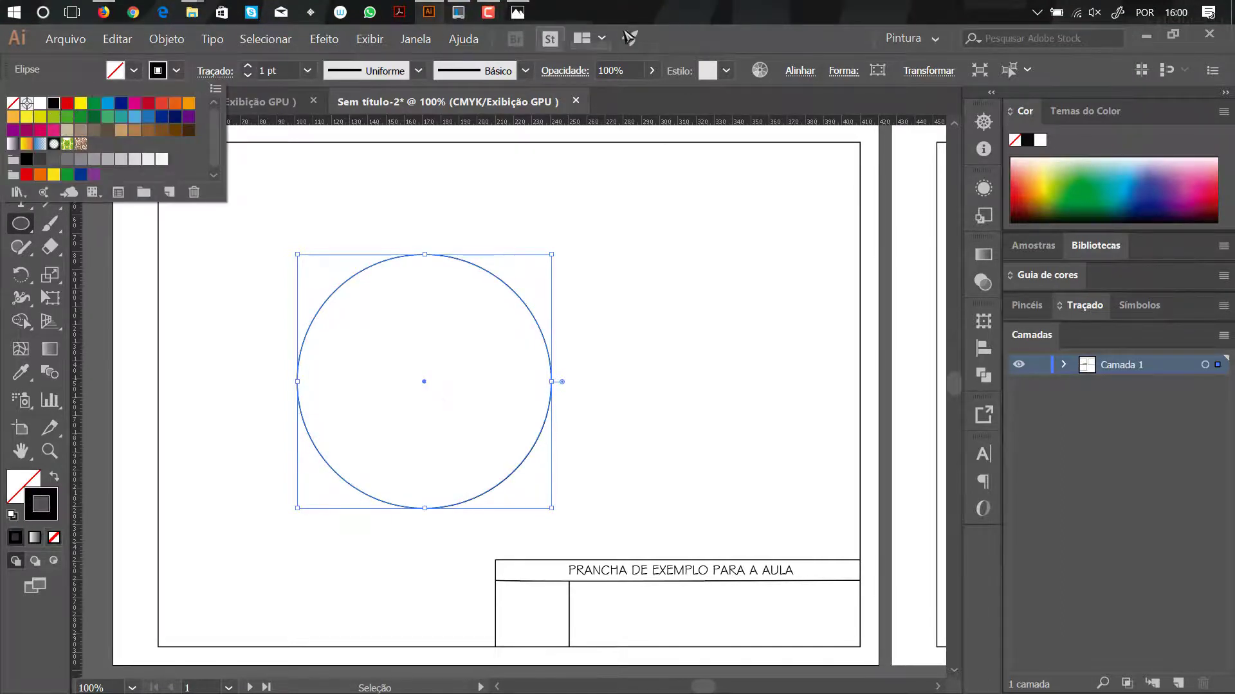
{"action": "left_click", "coordinate": [731, 49]}
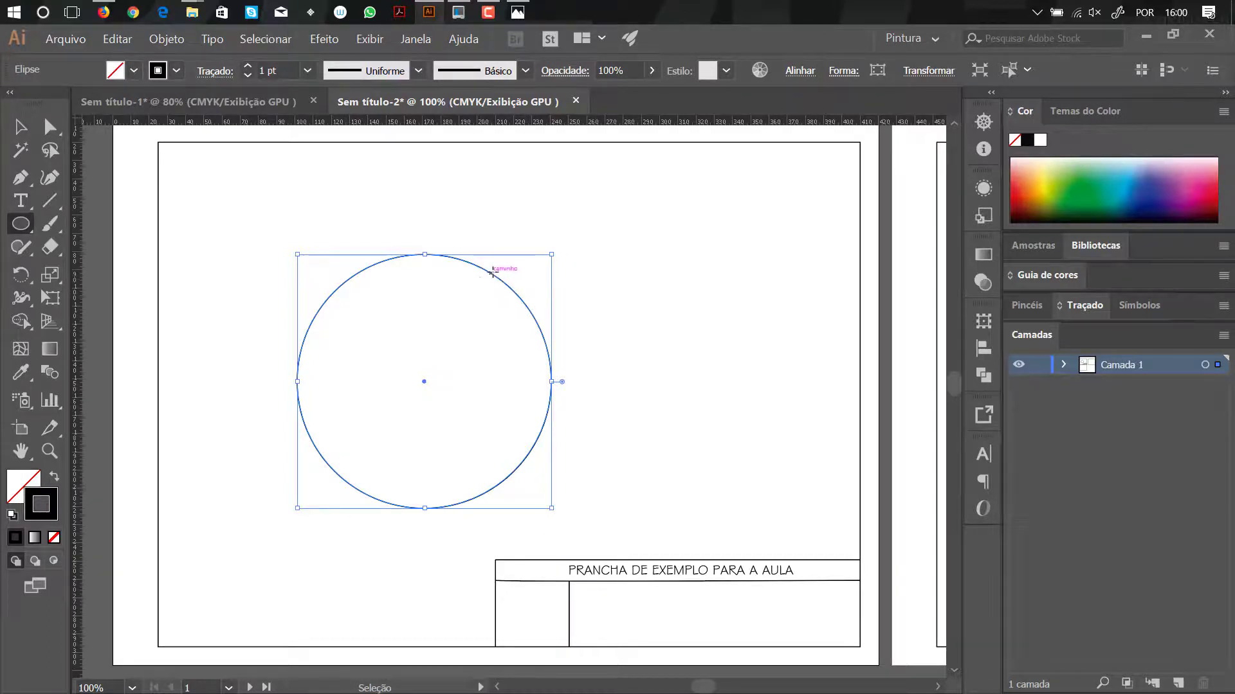
Move the circle into the upper-left area of the first artboard's frame and deselect it
{"action": "left_click_drag", "start_coordinate": [491, 274], "coordinate": [590, 266]}
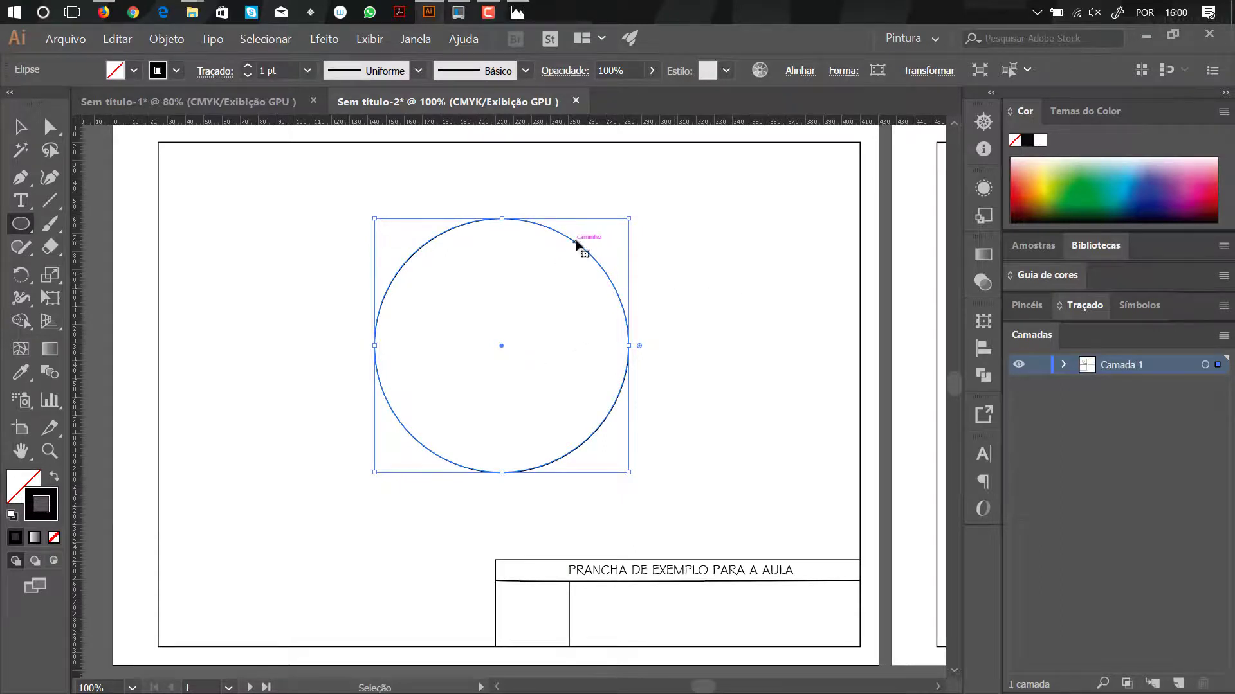
{"action": "left_click_drag", "start_coordinate": [579, 245], "coordinate": [454, 237]}
{"action": "left_click", "coordinate": [611, 281], "text": "ctrl"}
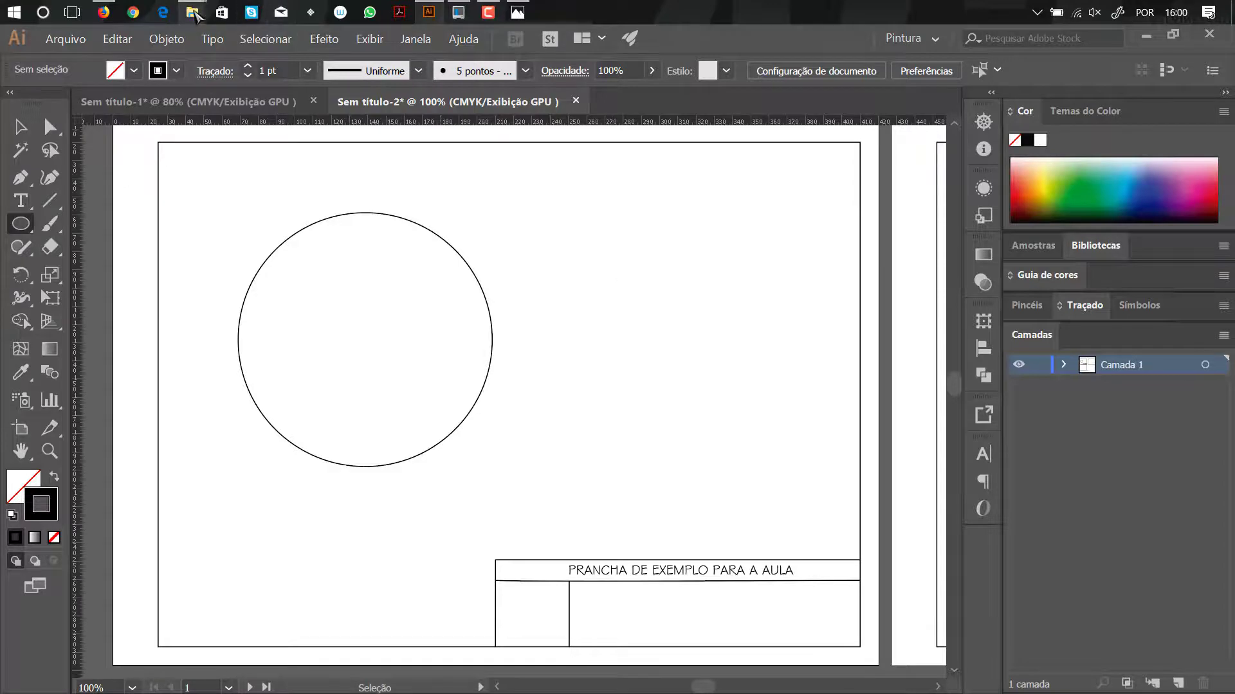
Switch to File Explorer and place Logo_VR_.png from the Aulas_Gravadas folder onto the first artboard, partly over the circle
{"action": "mouse_move", "coordinate": [192, 11]}
{"action": "left_click", "coordinate": [151, 73]}
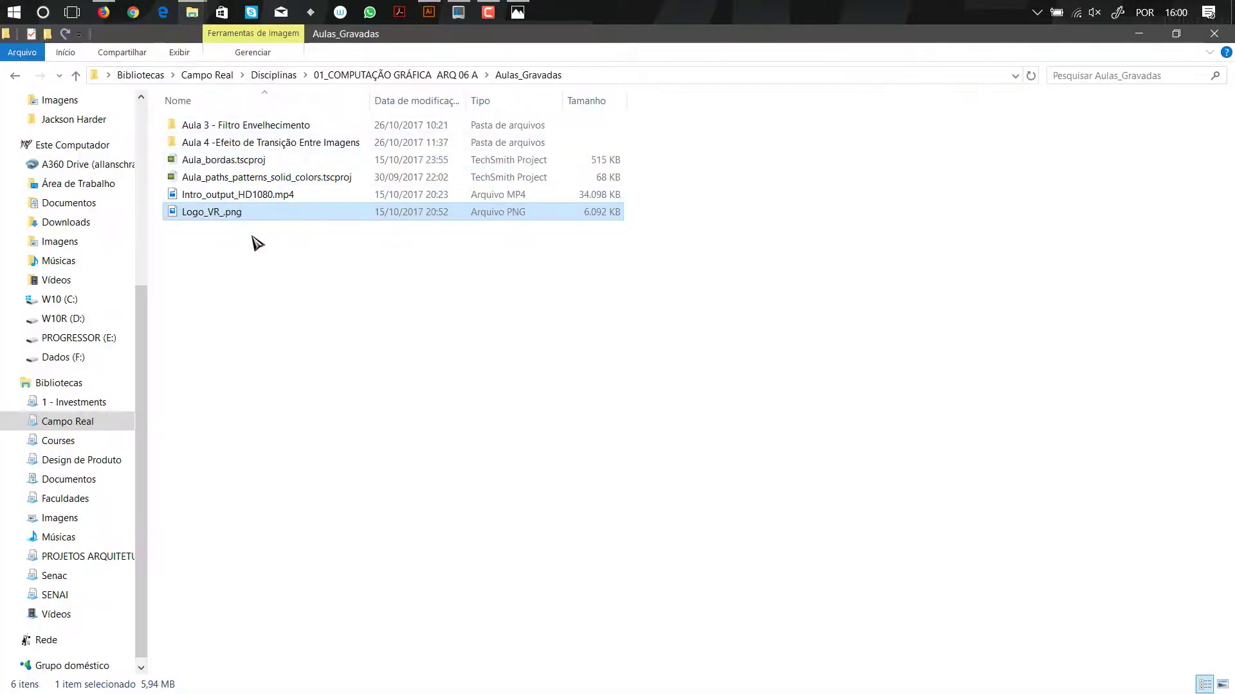
{"action": "left_click_drag", "start_coordinate": [212, 215], "coordinate": [558, 389]}
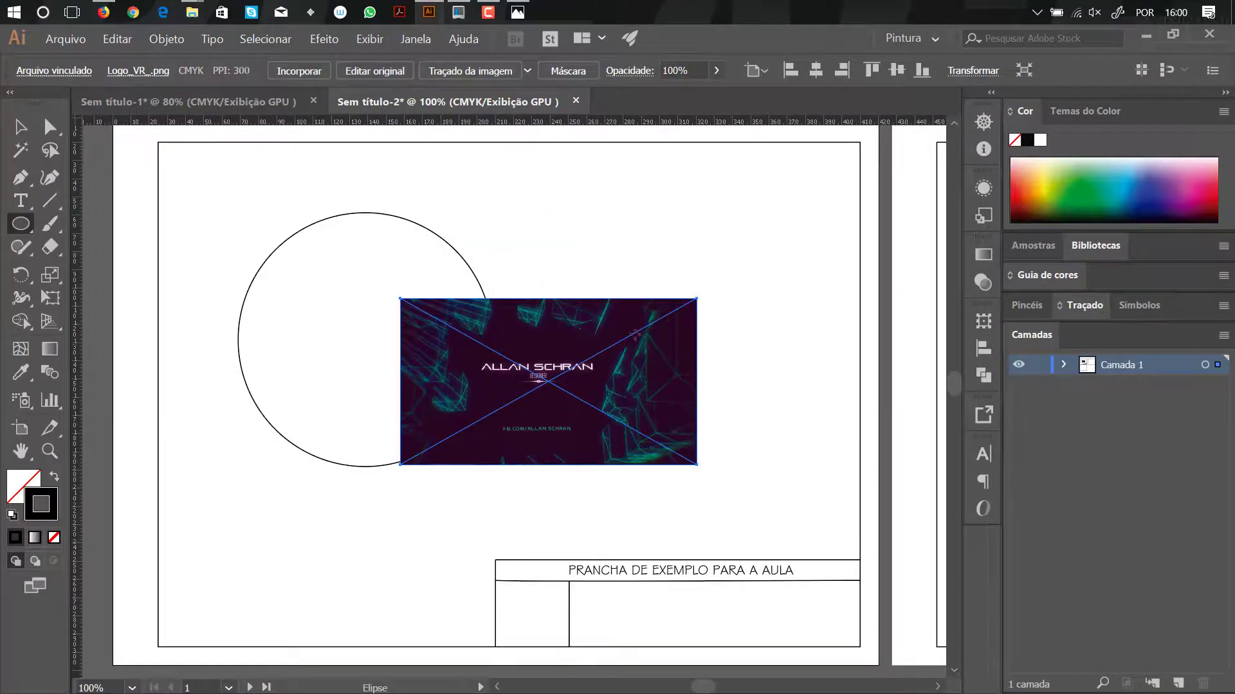
Enlarge the placed logo image proportionally and position it above the title block so it completely covers the circle
{"action": "key", "text": "ctrl"}
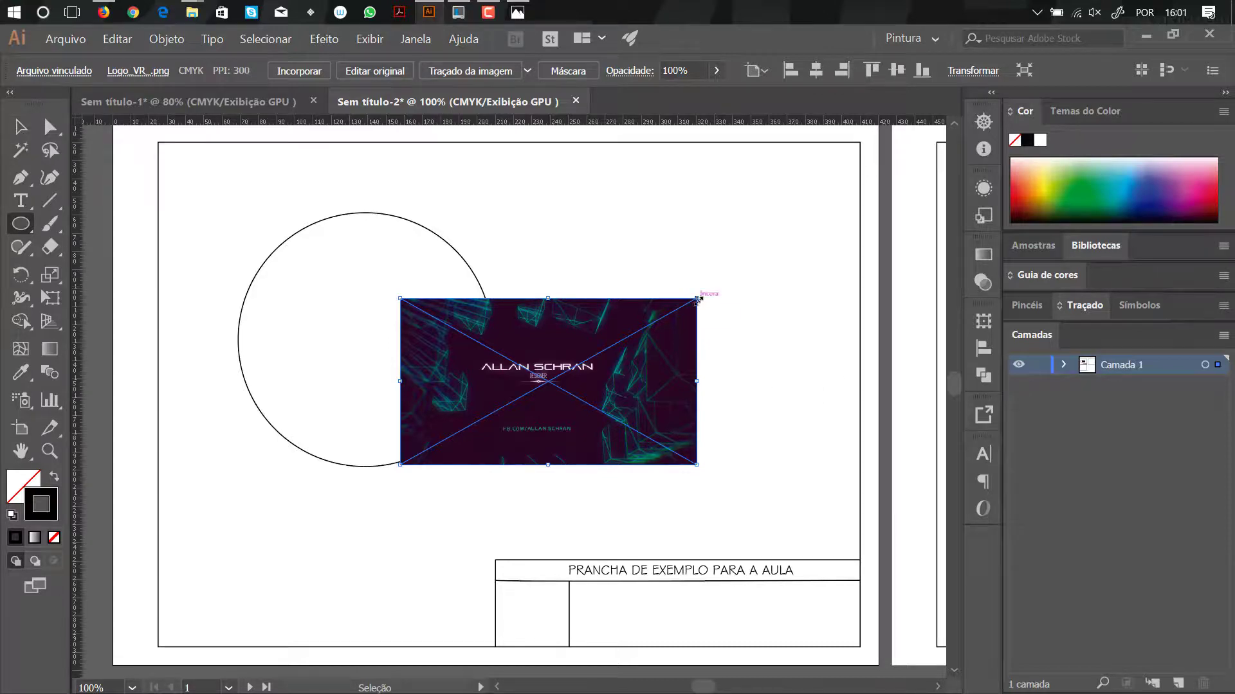
{"action": "left_click_drag", "start_coordinate": [699, 296], "coordinate": [879, 147]}
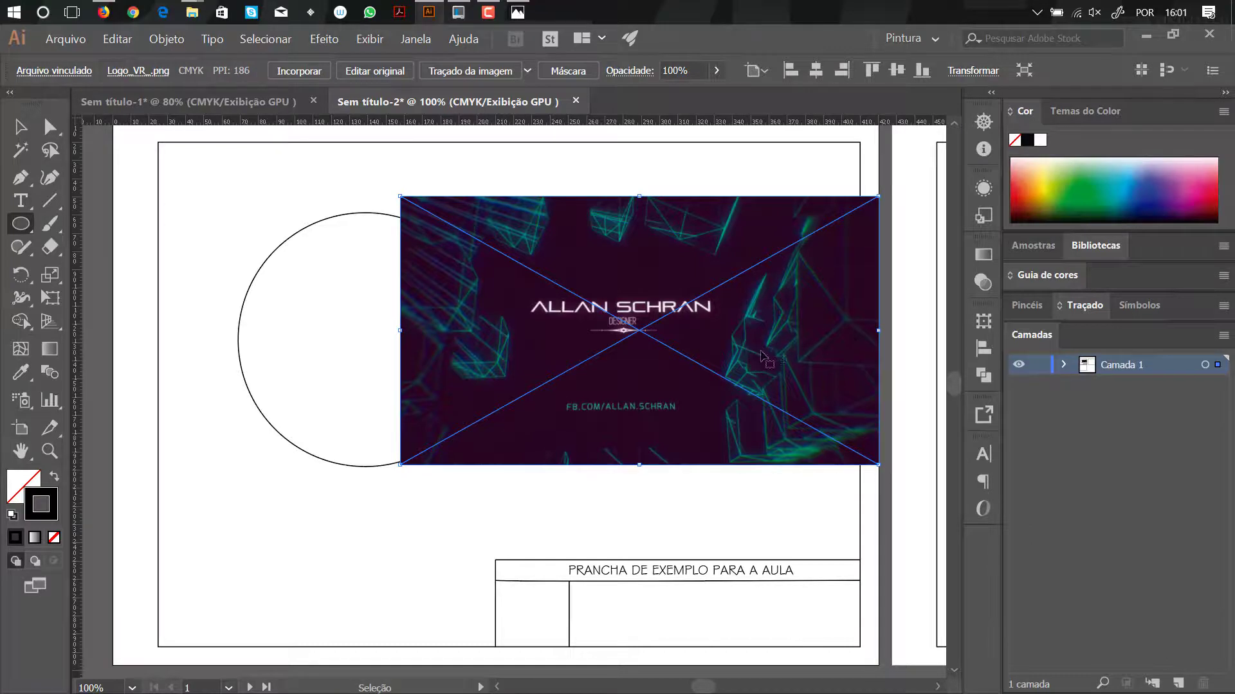
{"action": "left_click_drag", "start_coordinate": [777, 325], "coordinate": [620, 361]}
{"action": "left_click_drag", "start_coordinate": [721, 238], "coordinate": [789, 192]}
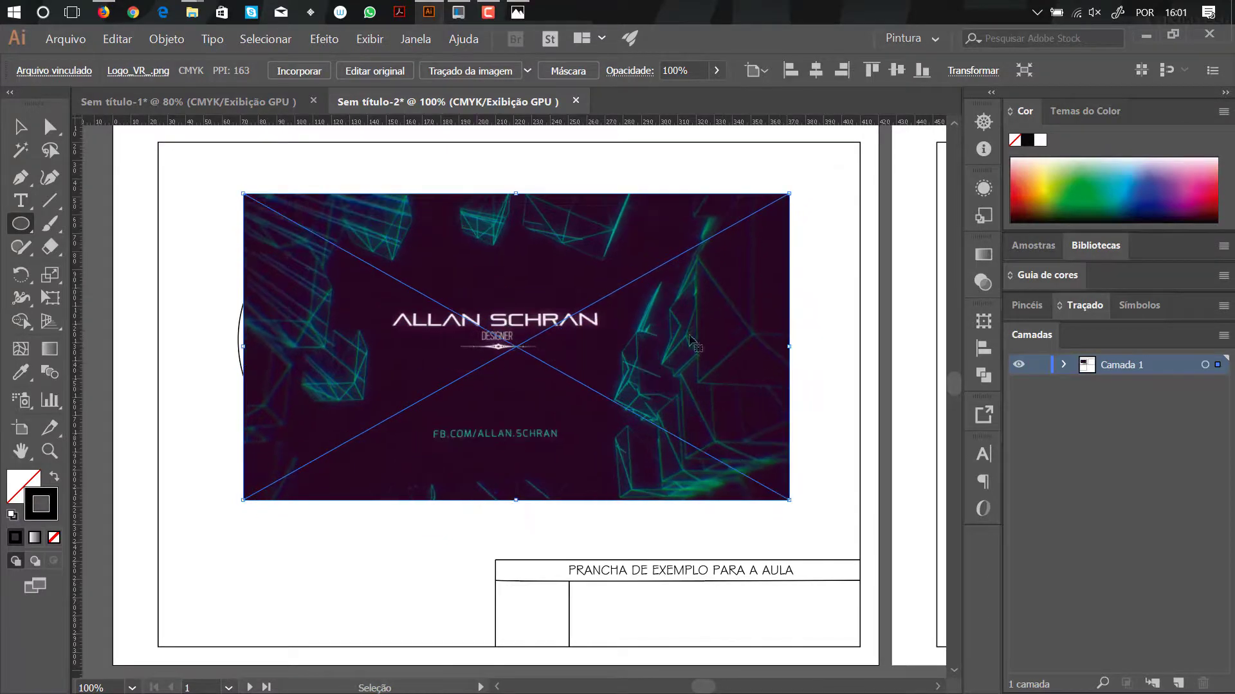
{"action": "left_click_drag", "start_coordinate": [692, 333], "coordinate": [737, 291]}
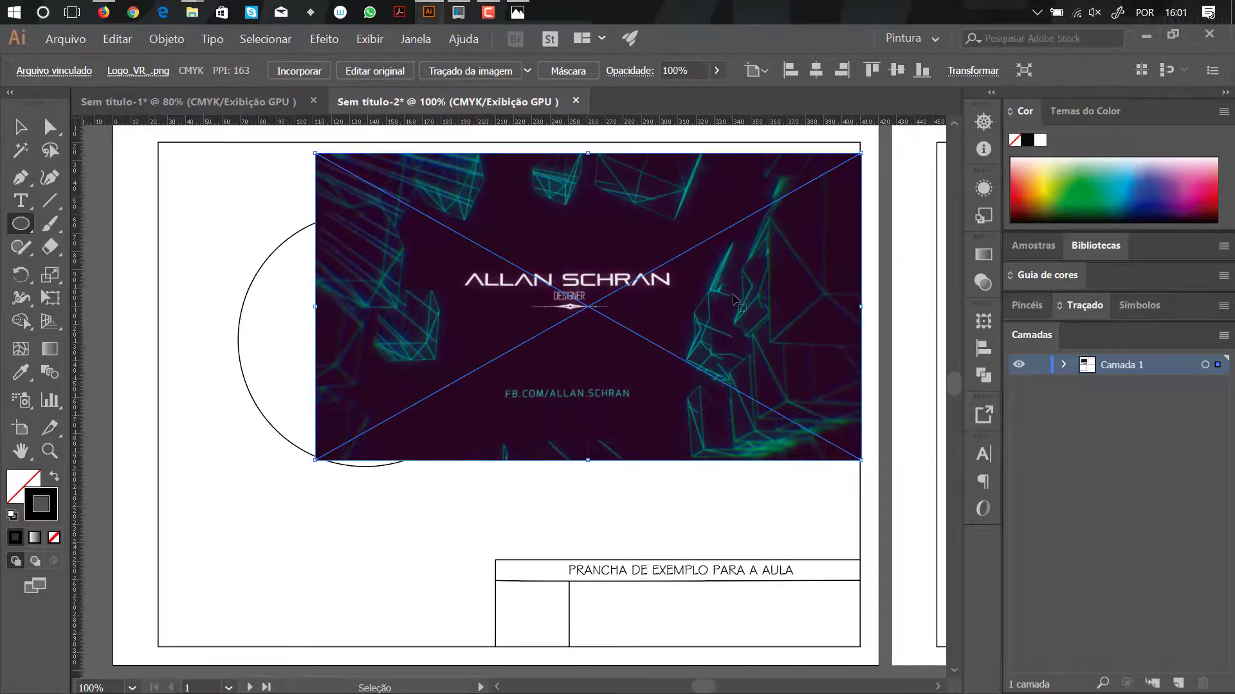
{"action": "left_click_drag", "start_coordinate": [732, 299], "coordinate": [687, 315]}
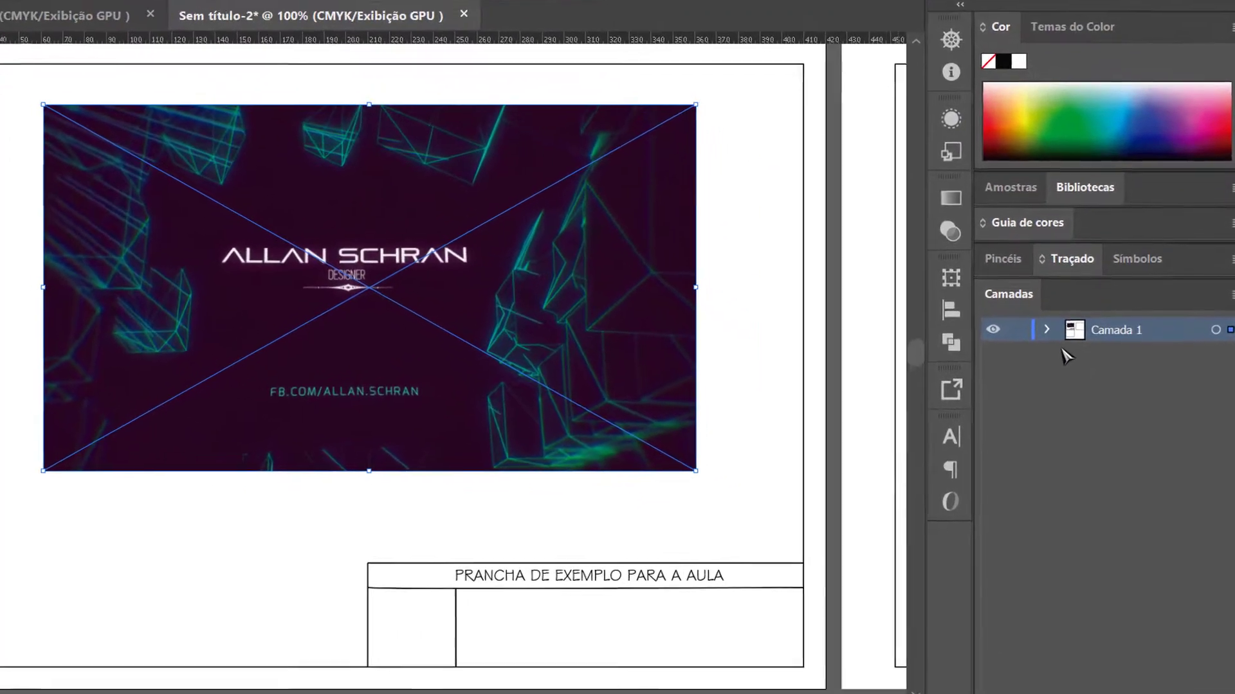
Move the ellipse above the linked image within Camada 1 and shift the circle over the image's central lettering
{"action": "left_click", "coordinate": [1063, 365]}
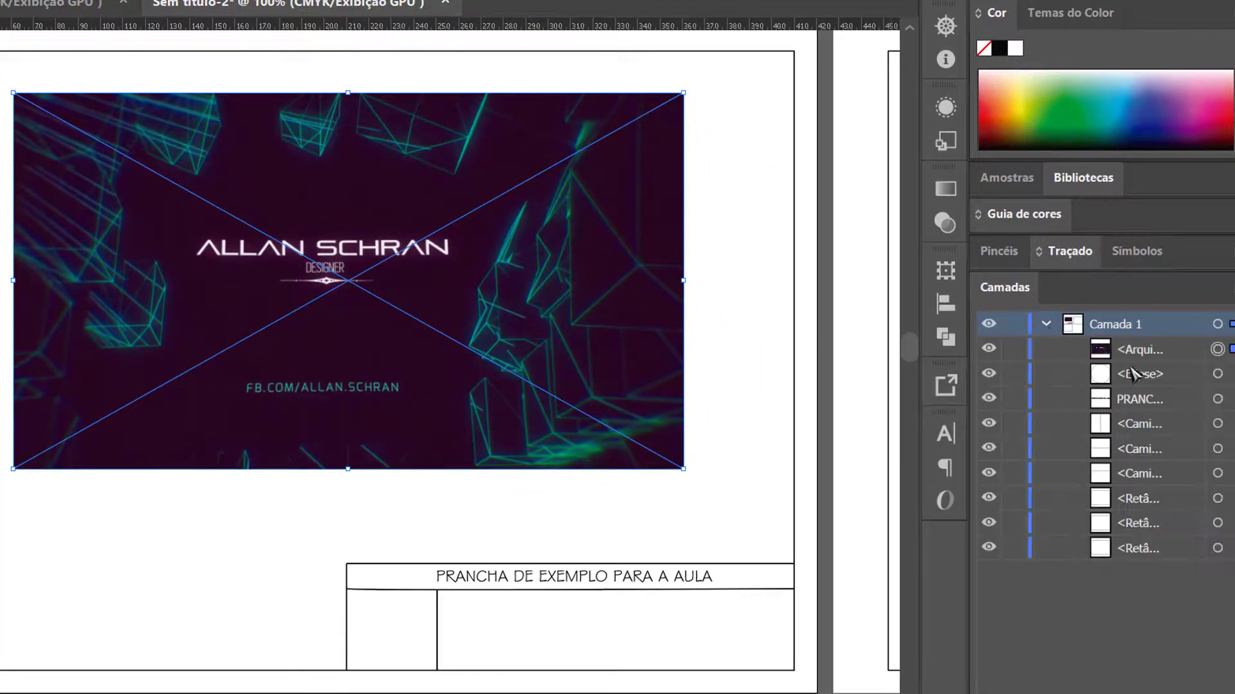
{"action": "left_click", "coordinate": [1122, 378]}
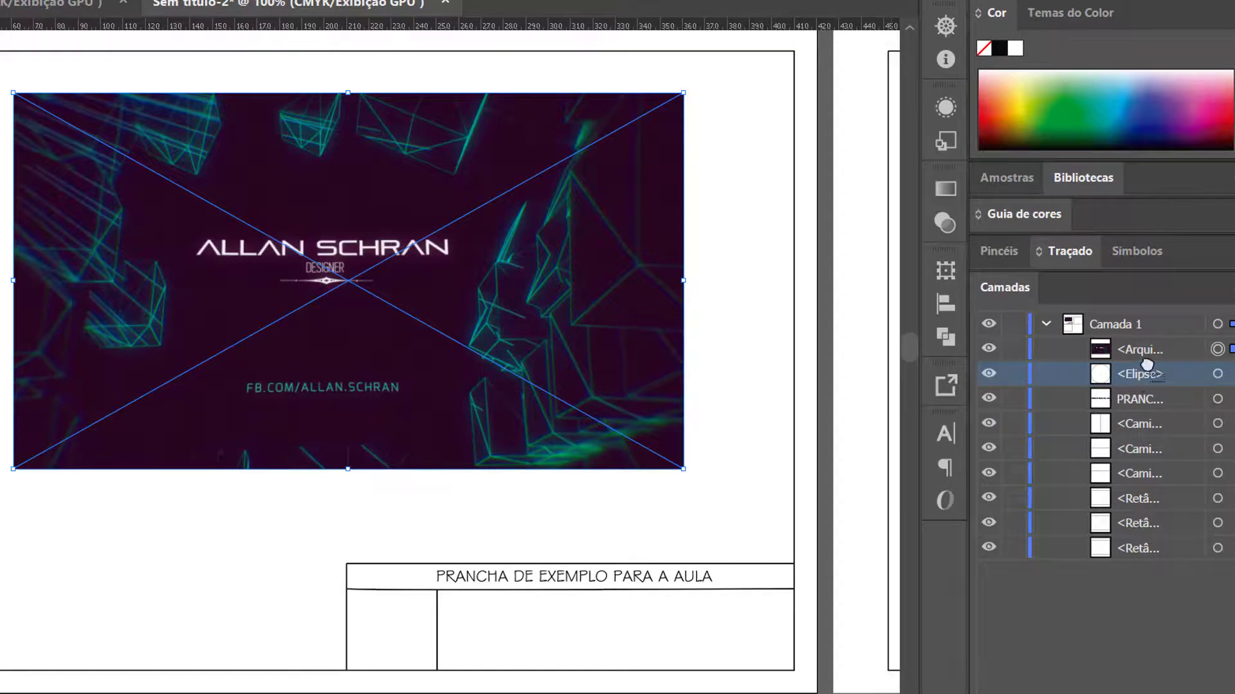
{"action": "left_click_drag", "start_coordinate": [1138, 376], "coordinate": [1140, 347]}
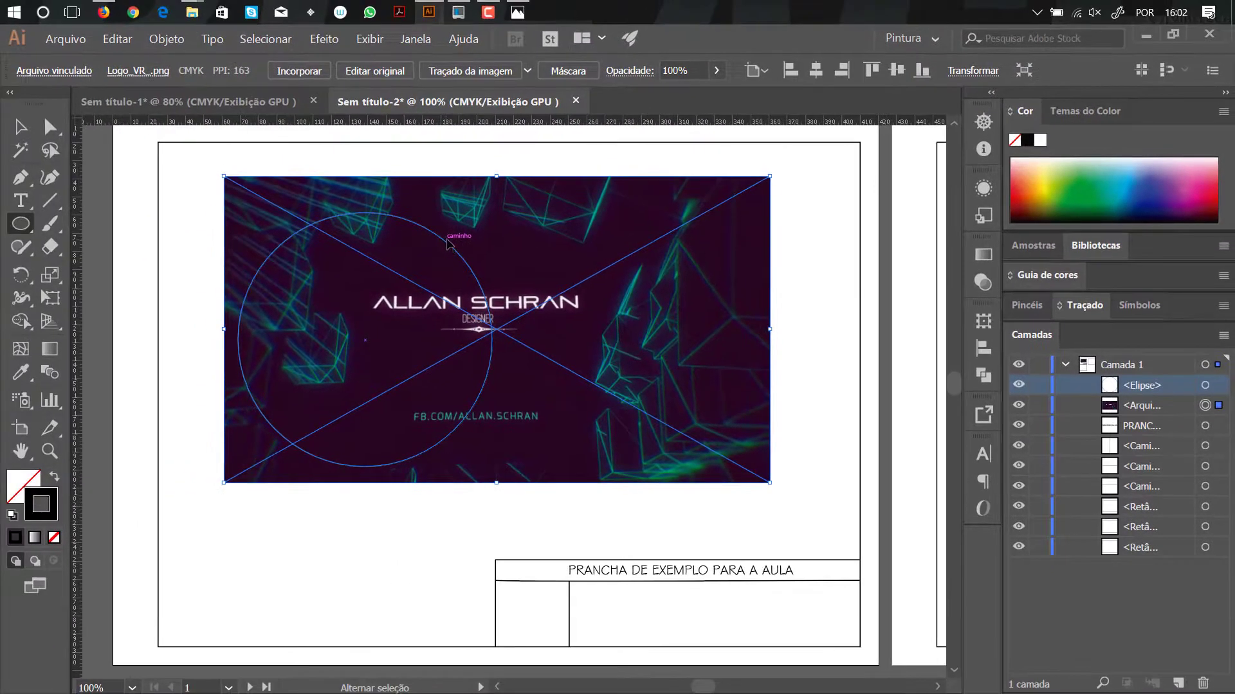
{"action": "left_click_drag", "start_coordinate": [448, 242], "coordinate": [563, 240]}
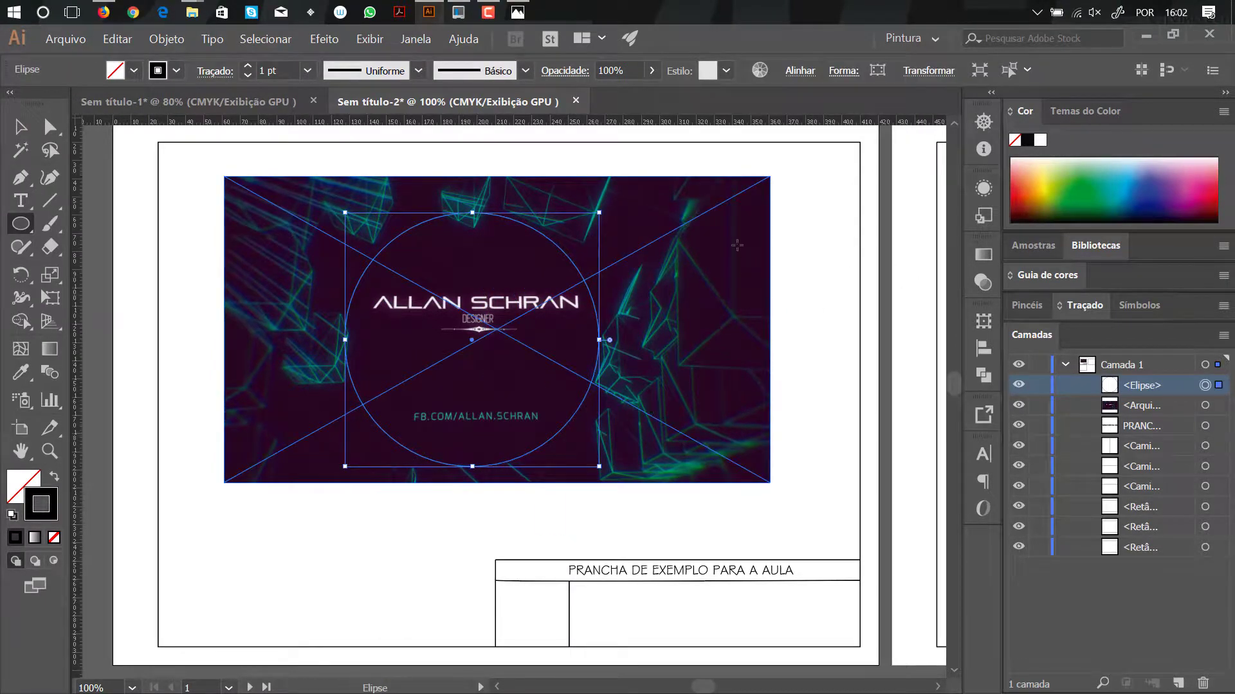
{"action": "left_click", "coordinate": [1141, 407]}
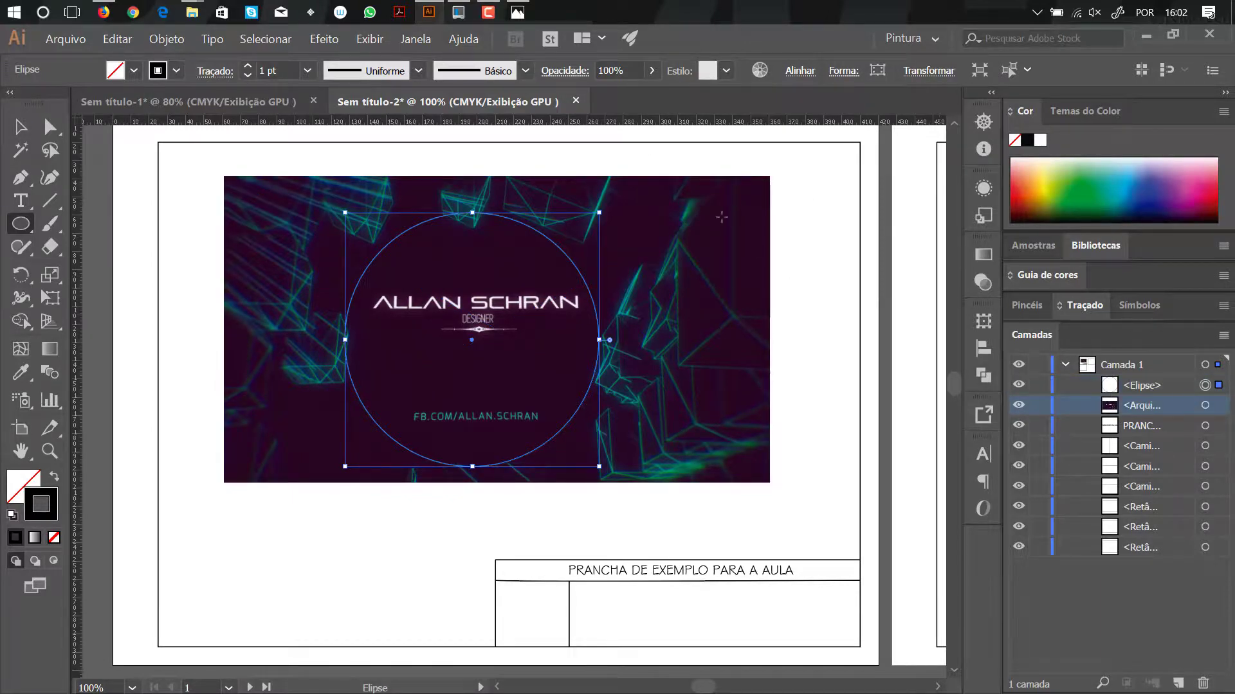
{"action": "left_click_drag", "start_coordinate": [755, 249], "coordinate": [772, 262]}
{"action": "left_click_drag", "start_coordinate": [732, 227], "coordinate": [706, 191]}
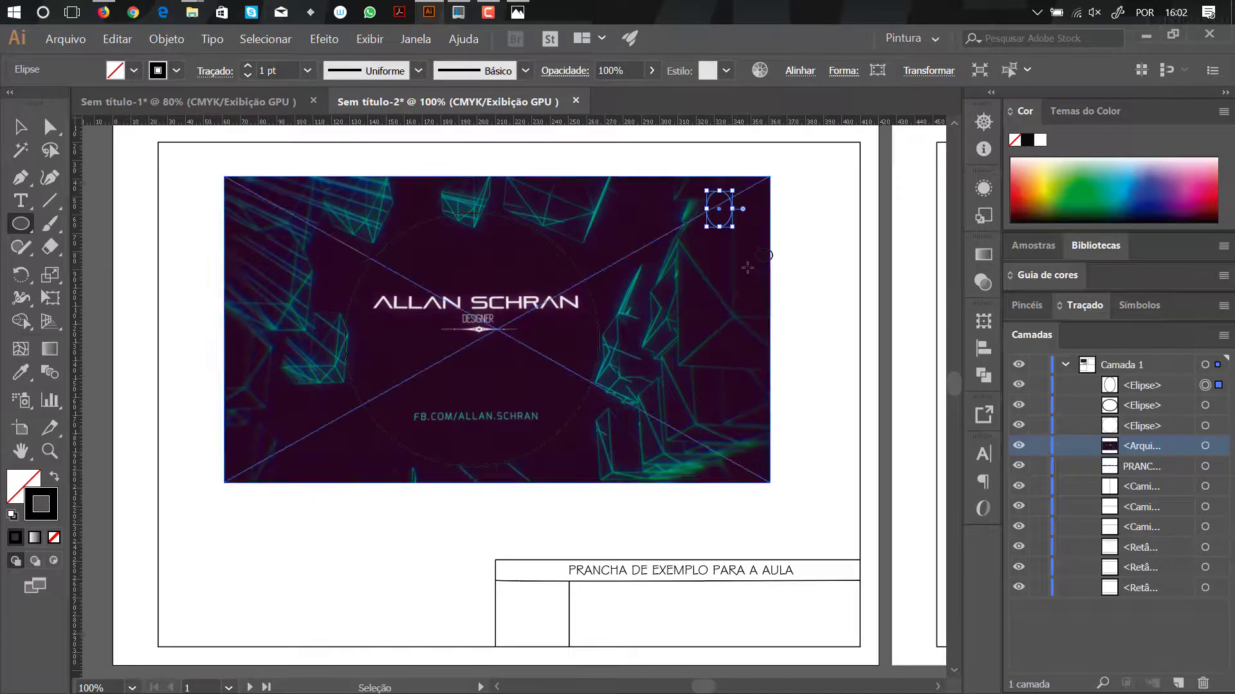
{"action": "key", "text": "ctrl+z"}
{"action": "key", "text": "ctrl+z"}
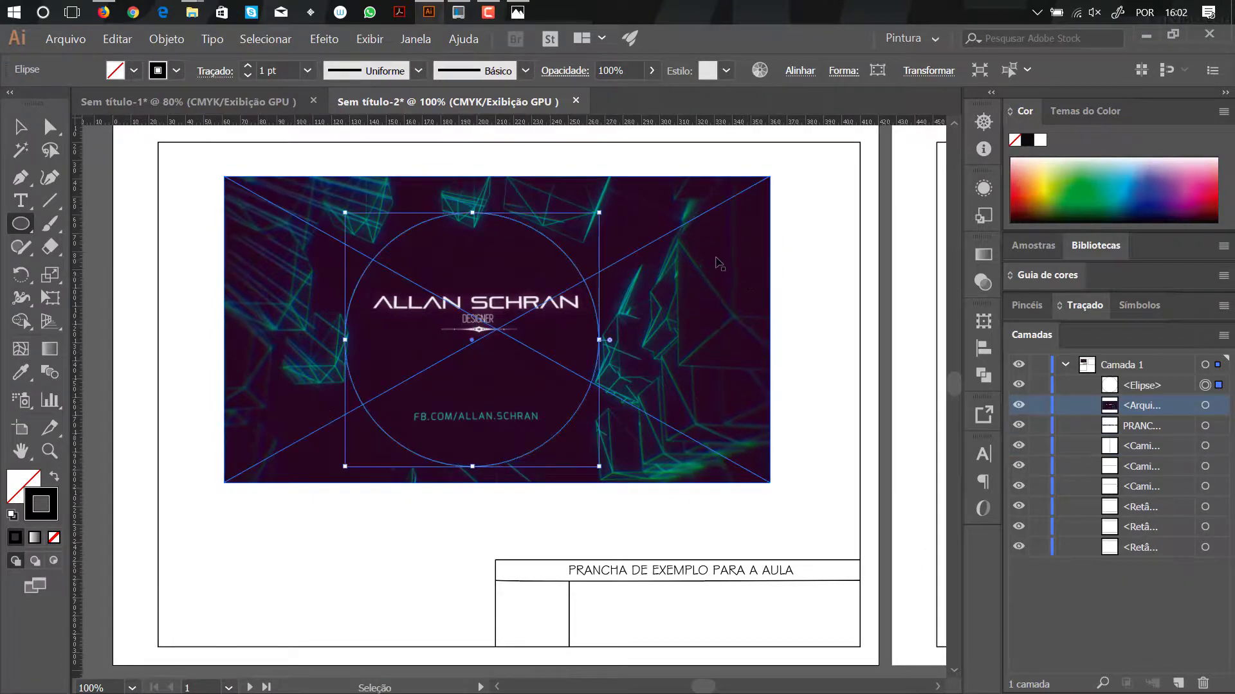
{"action": "left_click", "coordinate": [735, 256], "text": "shift"}
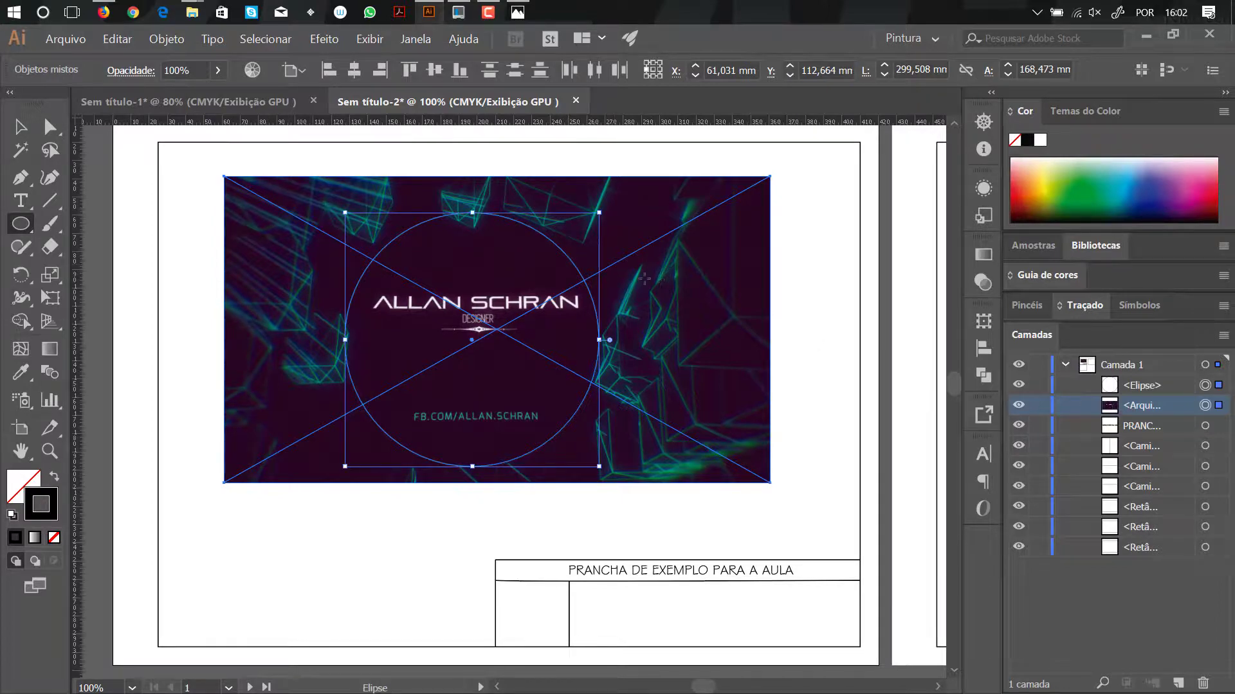
{"action": "right_click", "coordinate": [623, 251]}
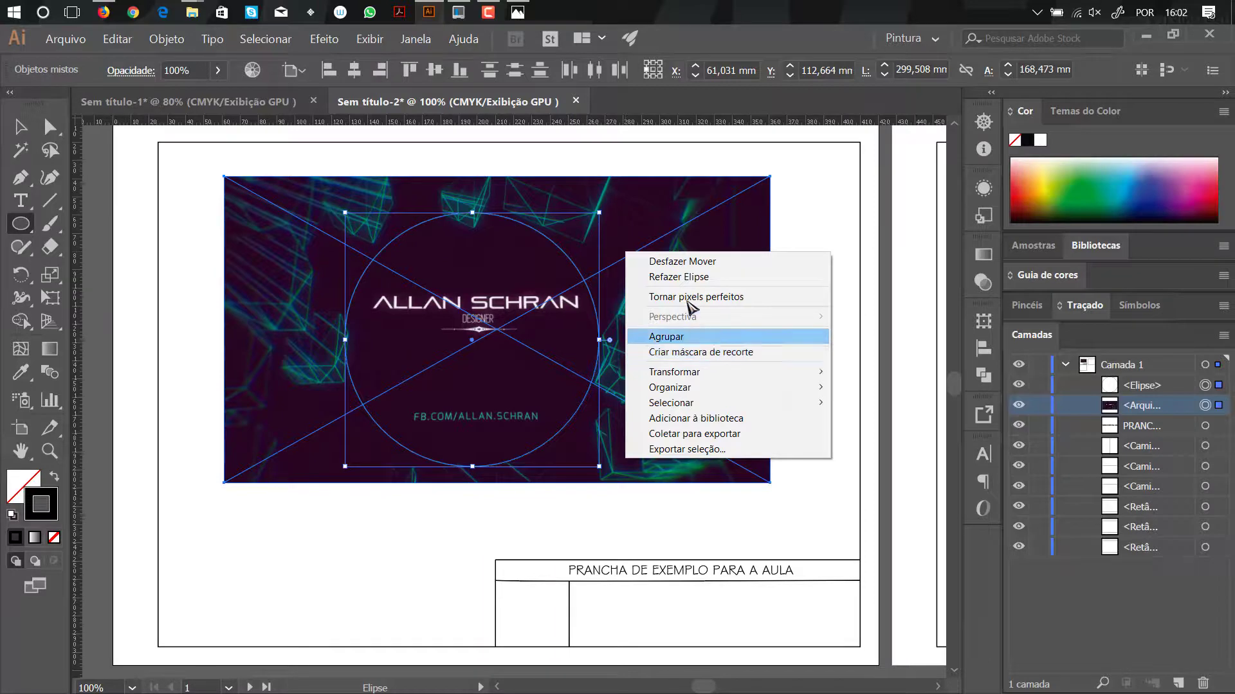
{"action": "left_click", "coordinate": [785, 46]}
{"action": "left_click", "coordinate": [826, 291], "text": "ctrl"}
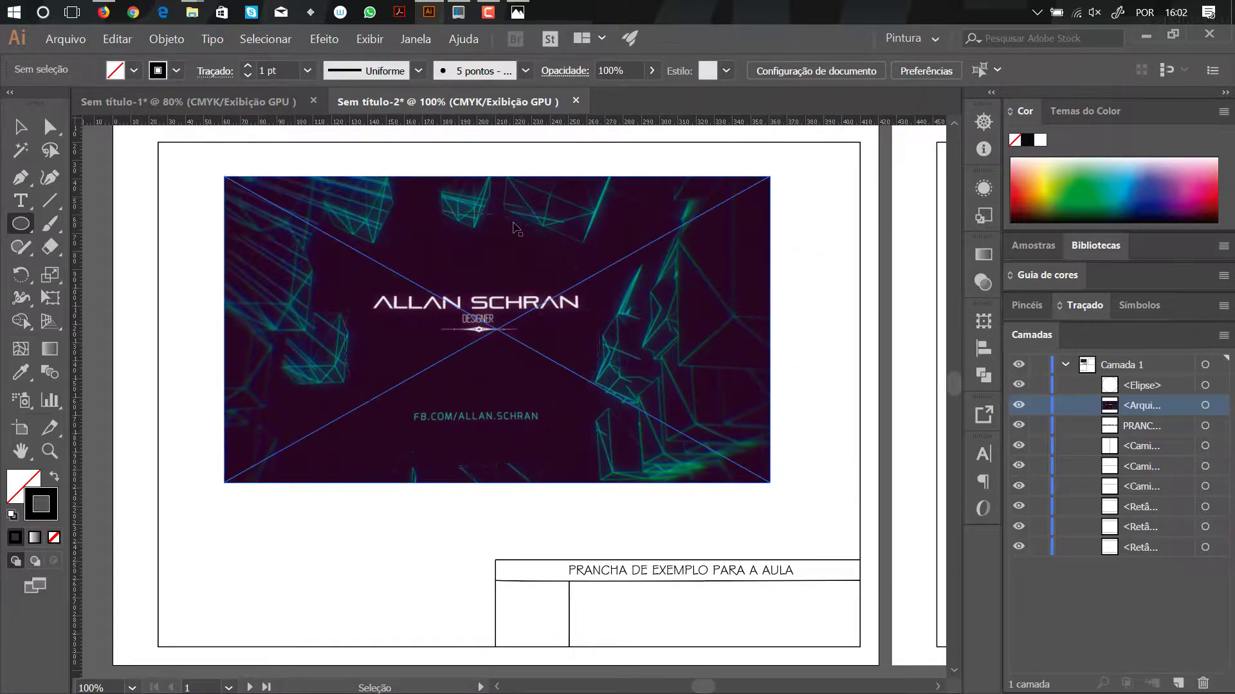
Select the circle together with the linked image, clip the image to the circle with a clipping mask, and deselect the result
{"action": "left_click", "coordinate": [528, 278], "text": "ctrl"}
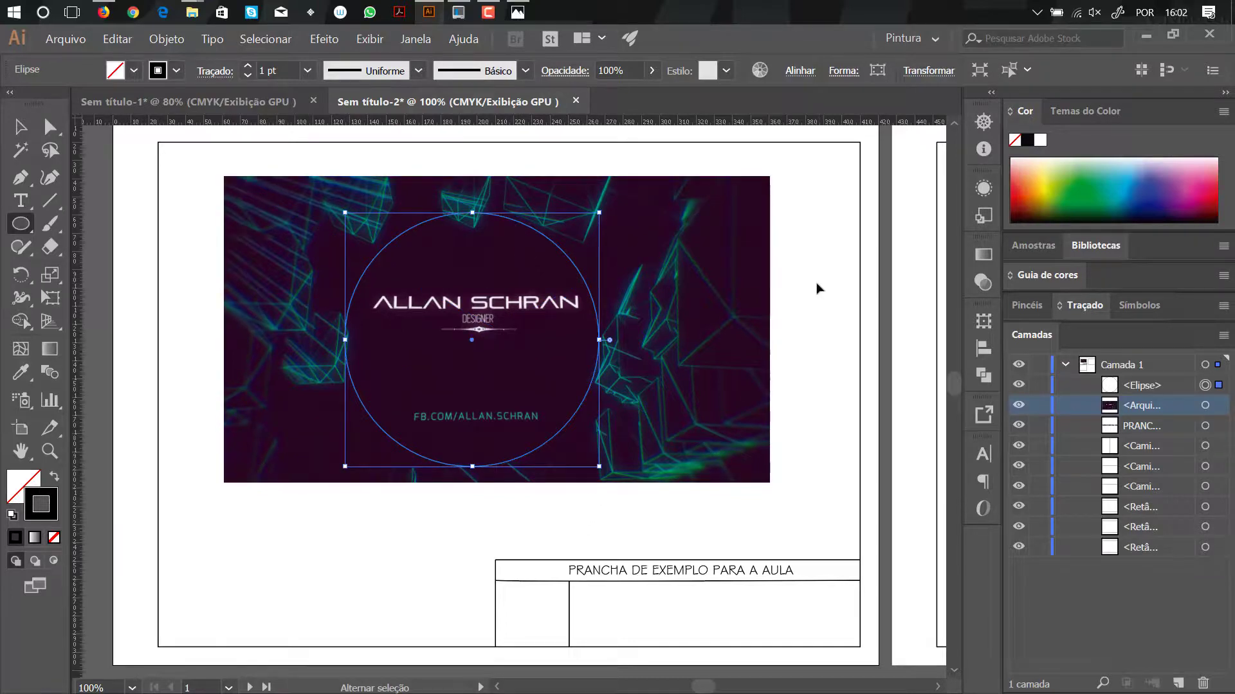
{"action": "left_click", "coordinate": [719, 237], "text": "shift"}
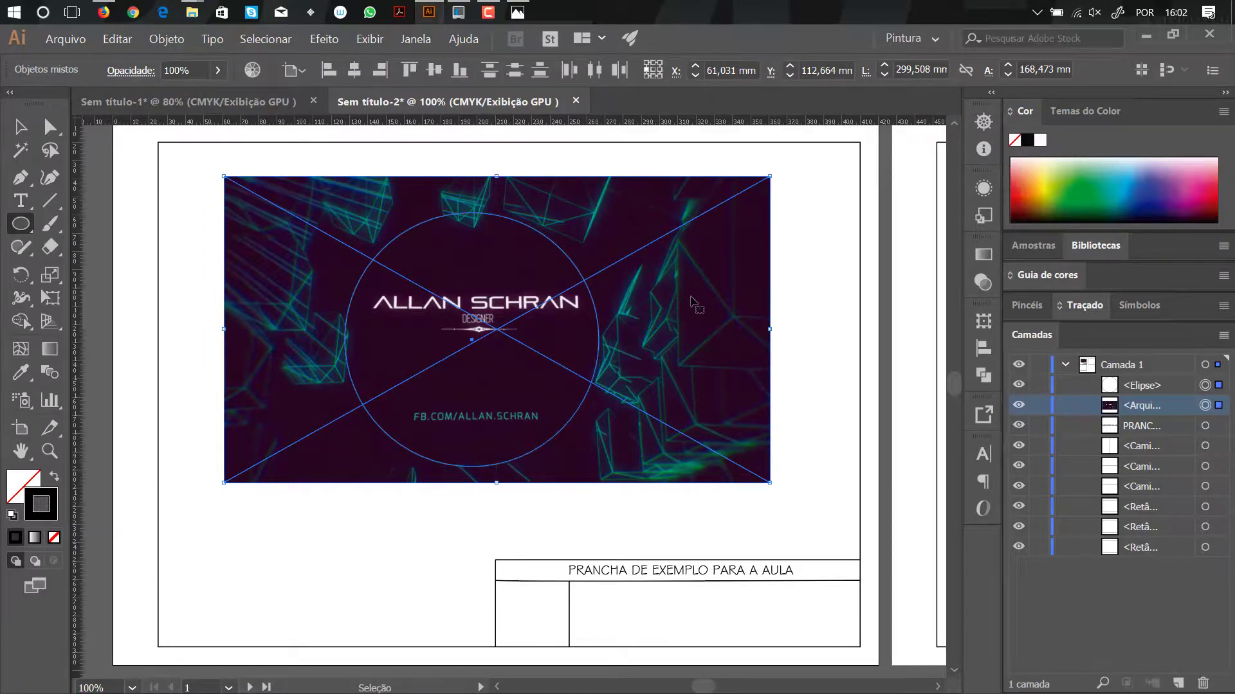
{"action": "key", "text": "ctrl"}
{"action": "left_click", "coordinate": [21, 129]}
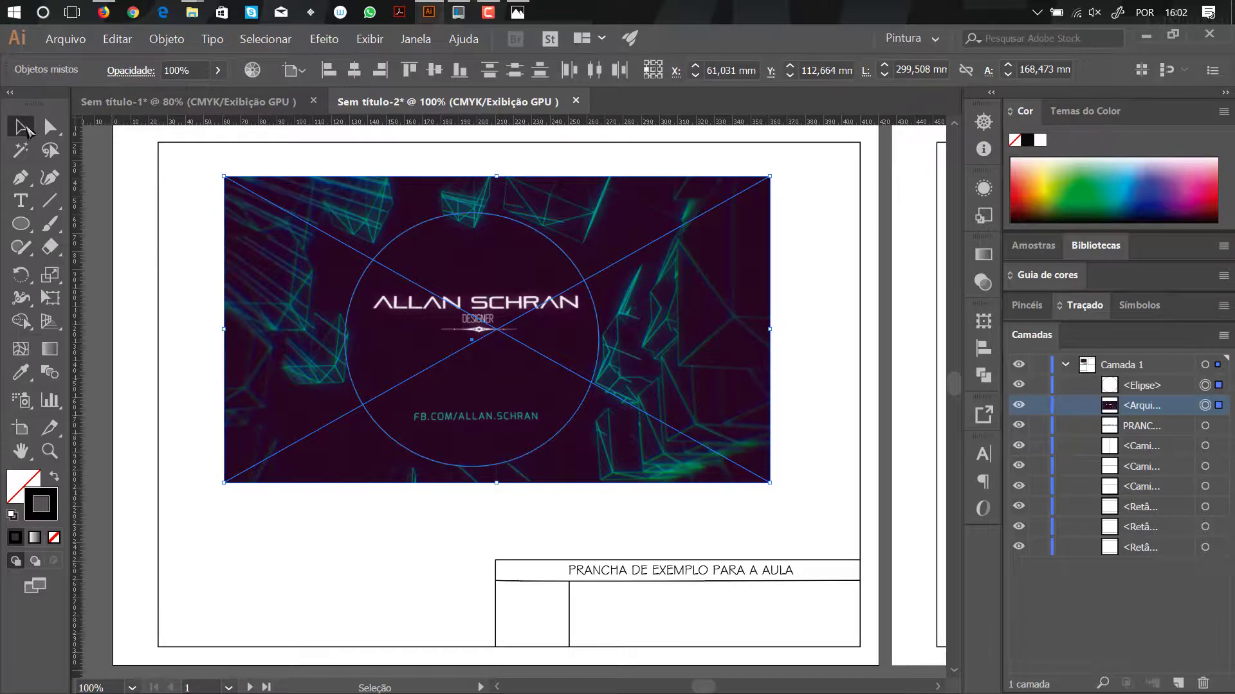
{"action": "right_click", "coordinate": [668, 279]}
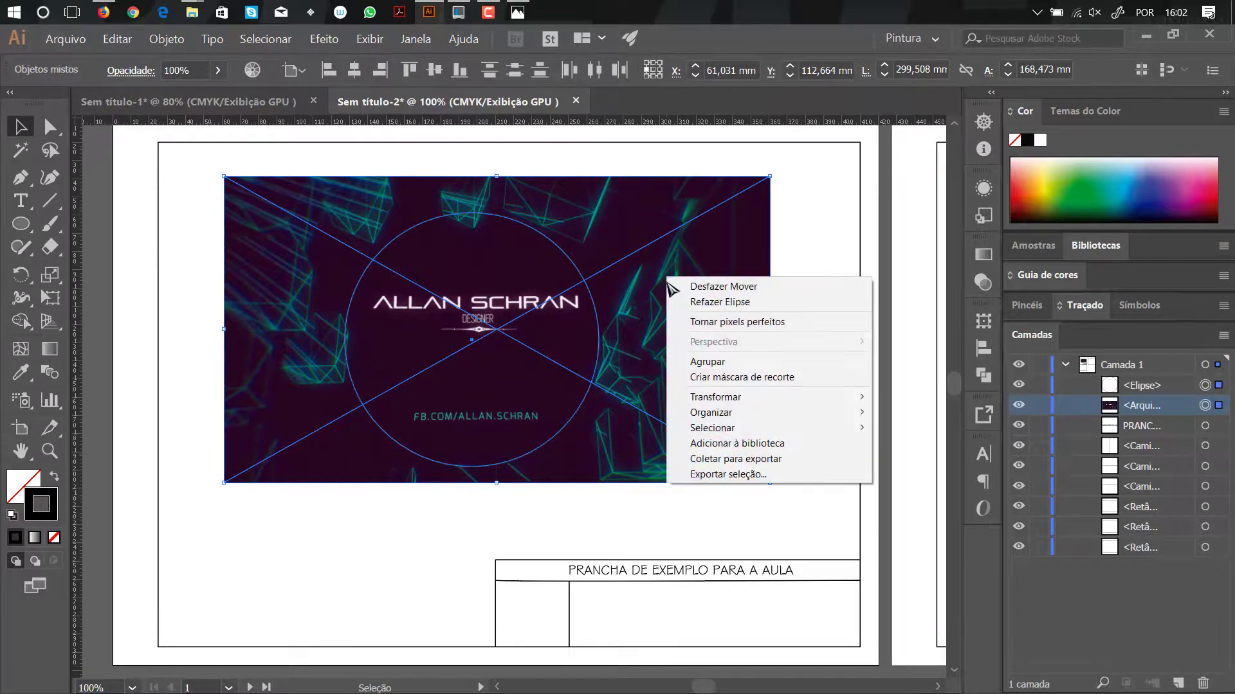
{"action": "left_click", "coordinate": [720, 377]}
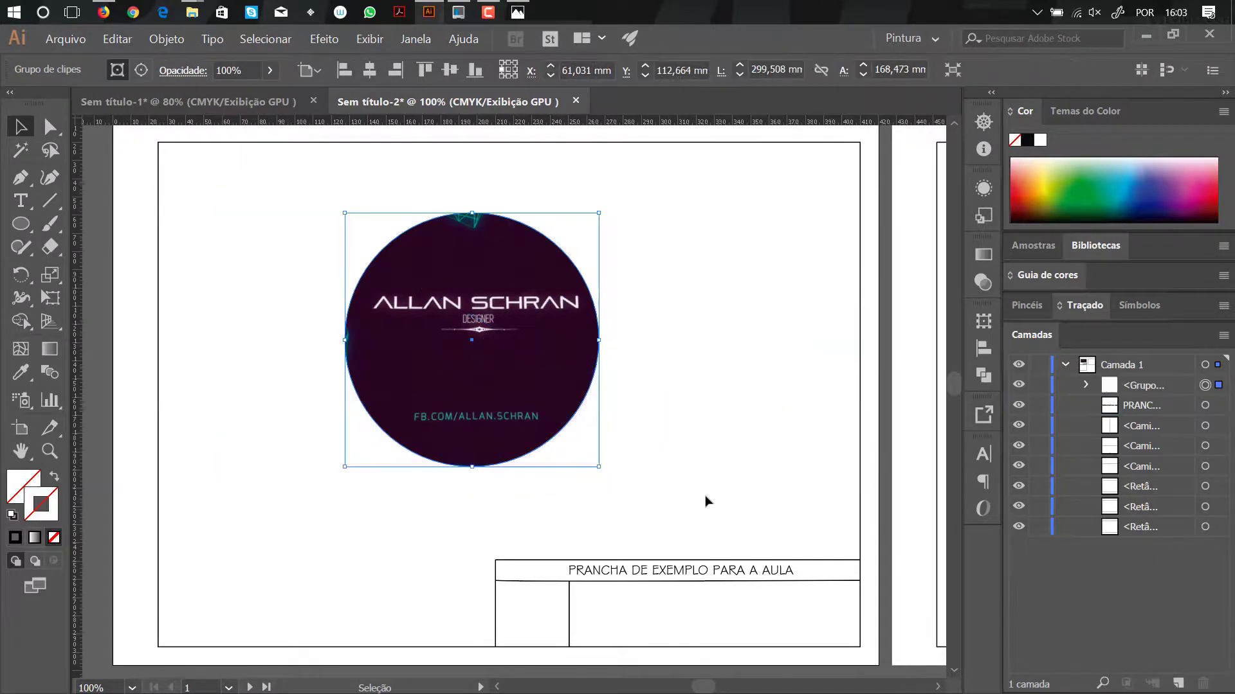
{"action": "left_click", "coordinate": [97, 295]}
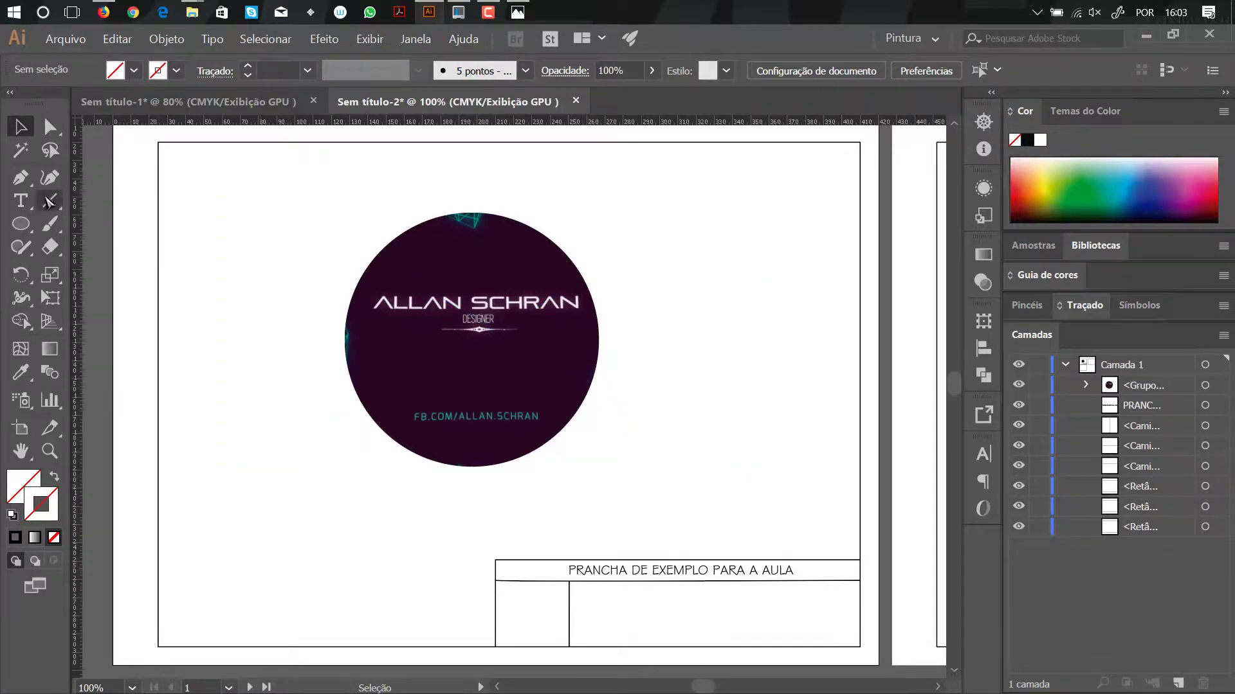
Draw a diagonal line about 90 mm long down to the clipped circle's upper-right edge and apply the rough, textured brush to it
{"action": "left_click", "coordinate": [49, 200]}
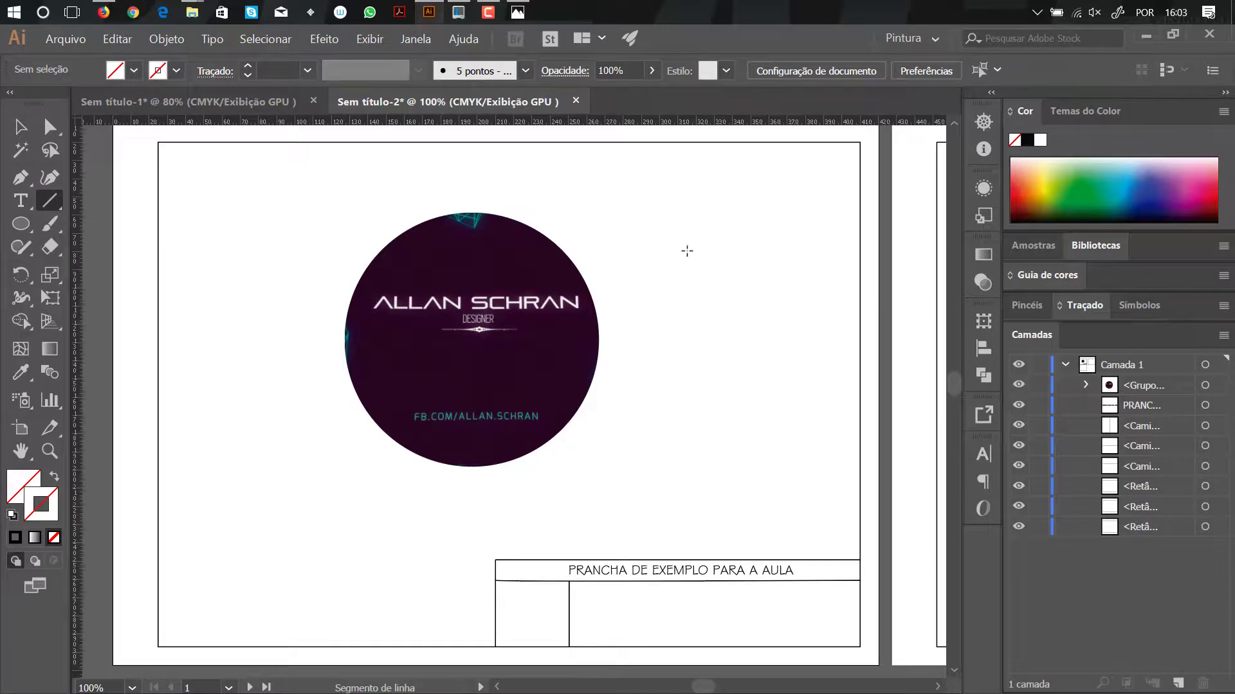
{"action": "left_click_drag", "start_coordinate": [718, 212], "coordinate": [569, 278]}
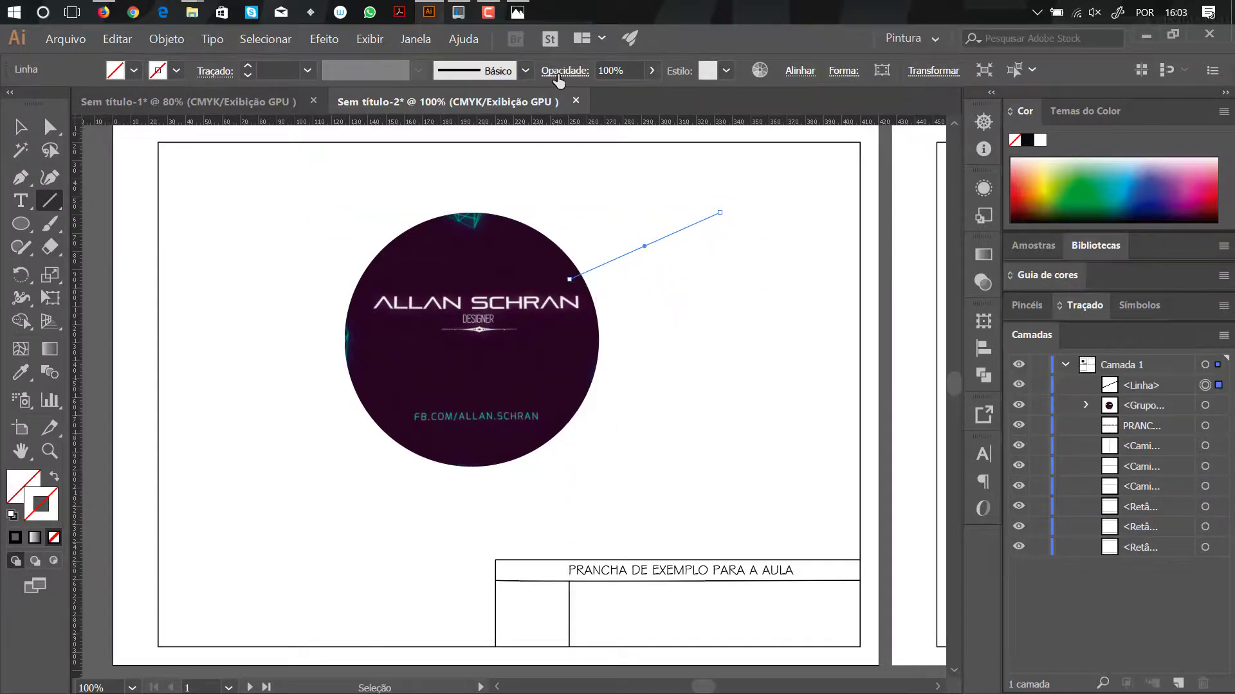
{"action": "left_click", "coordinate": [525, 75]}
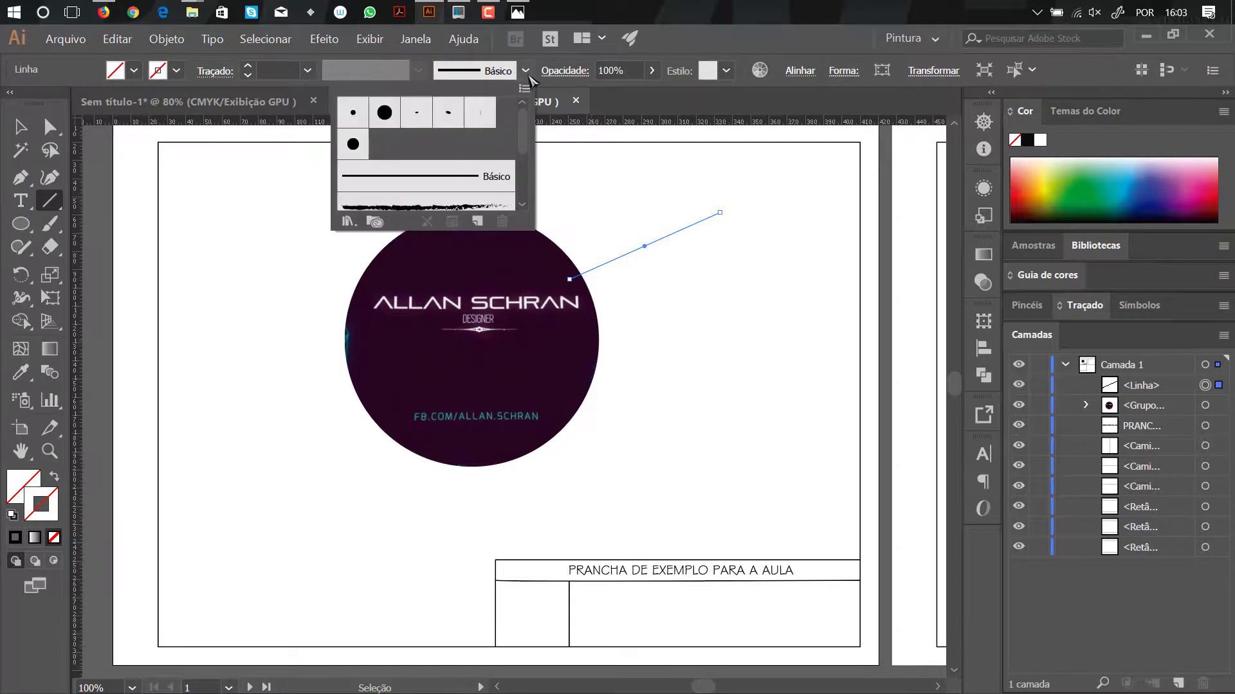
{"action": "left_click", "coordinate": [477, 205]}
{"action": "left_click", "coordinate": [752, 253], "text": "ctrl"}
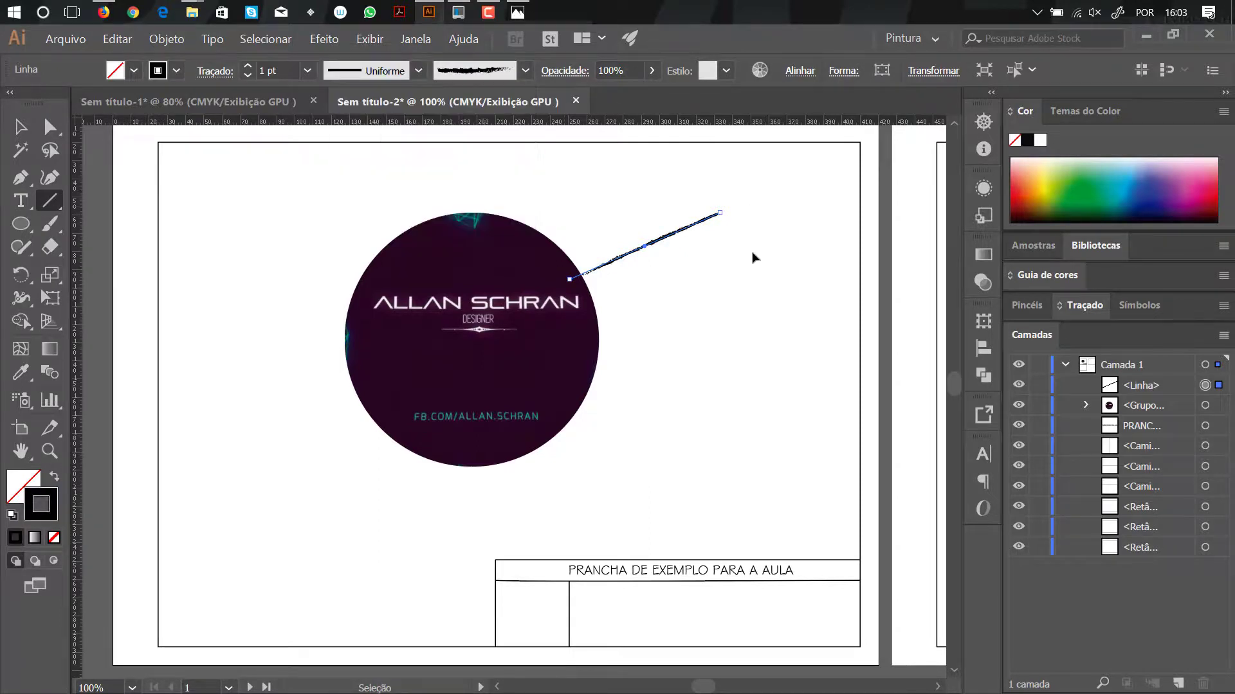
{"action": "left_click", "coordinate": [736, 257], "text": "ctrl"}
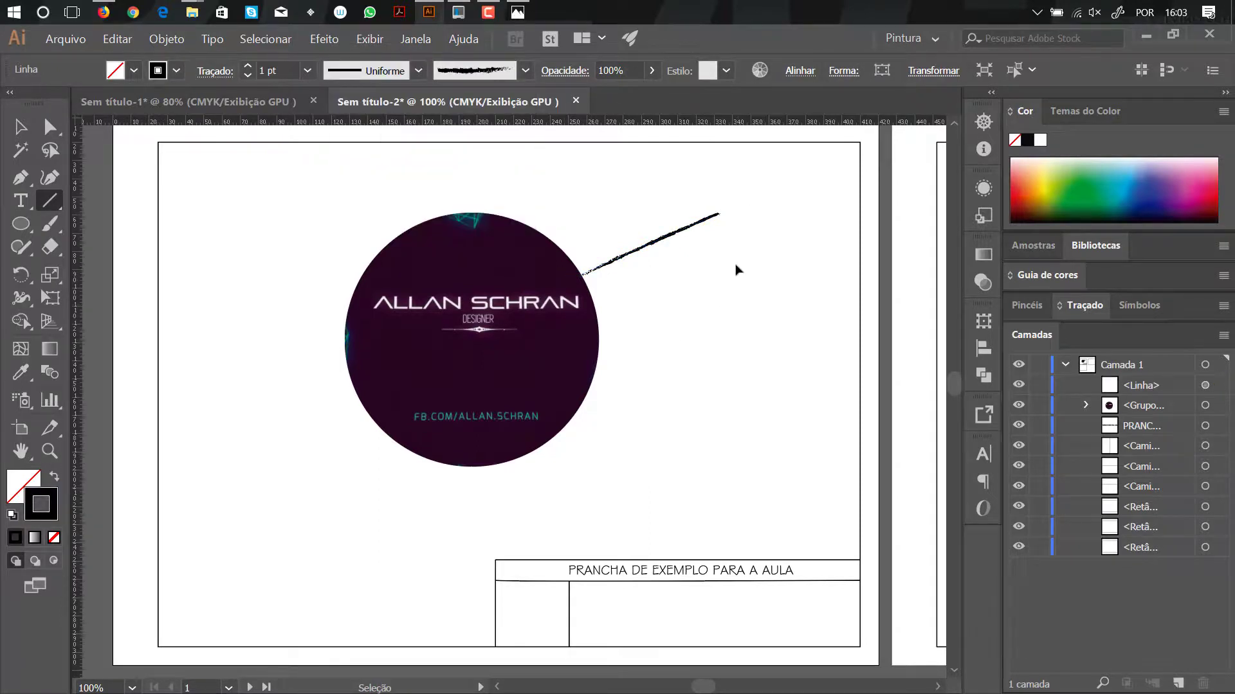
Try a 4 pt stroke weight on the brushed line and return it to 1 pt
{"action": "left_click", "coordinate": [662, 235], "text": "ctrl"}
{"action": "left_click", "coordinate": [307, 70]}
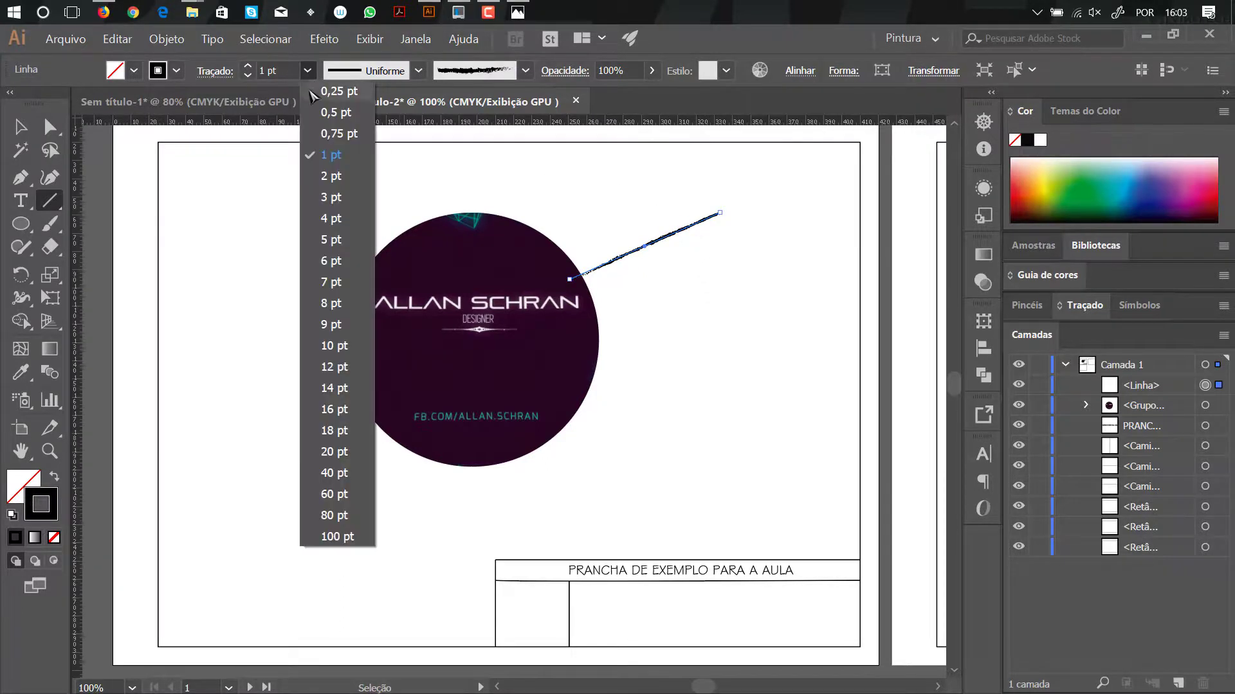
{"action": "left_click", "coordinate": [332, 218]}
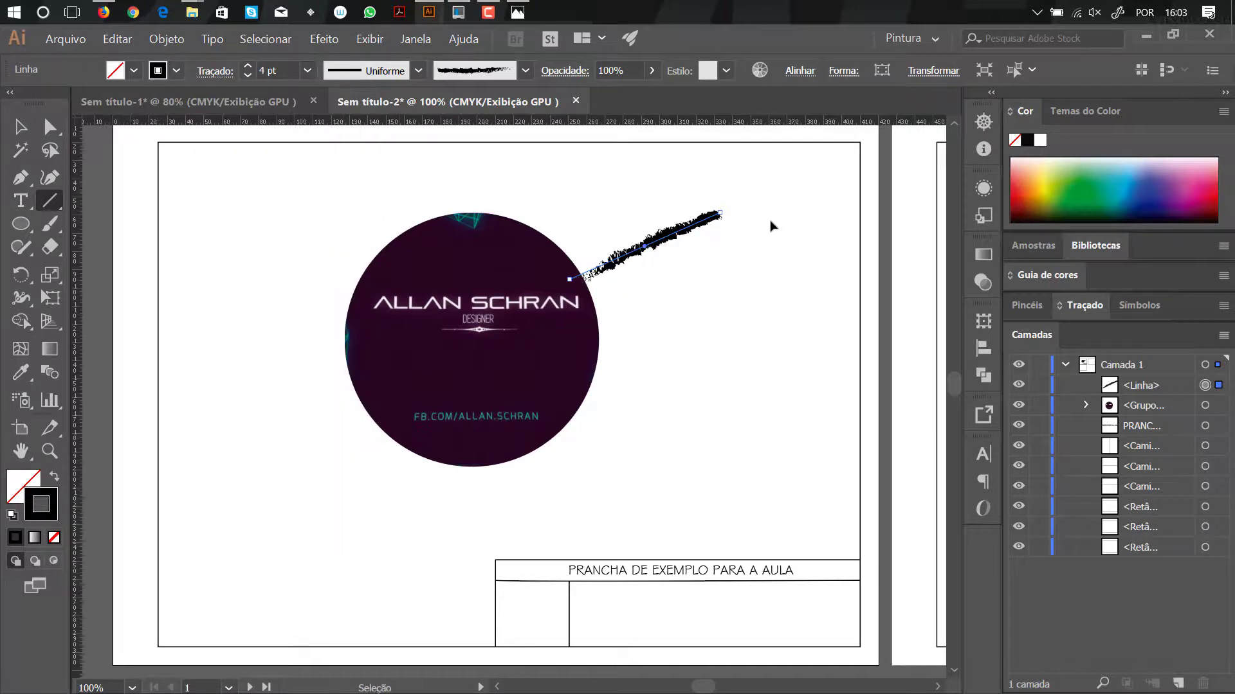
{"action": "left_click", "coordinate": [744, 292], "text": "ctrl"}
{"action": "left_click", "coordinate": [701, 231], "text": "ctrl"}
{"action": "left_click", "coordinate": [307, 70]}
{"action": "left_click", "coordinate": [332, 155]}
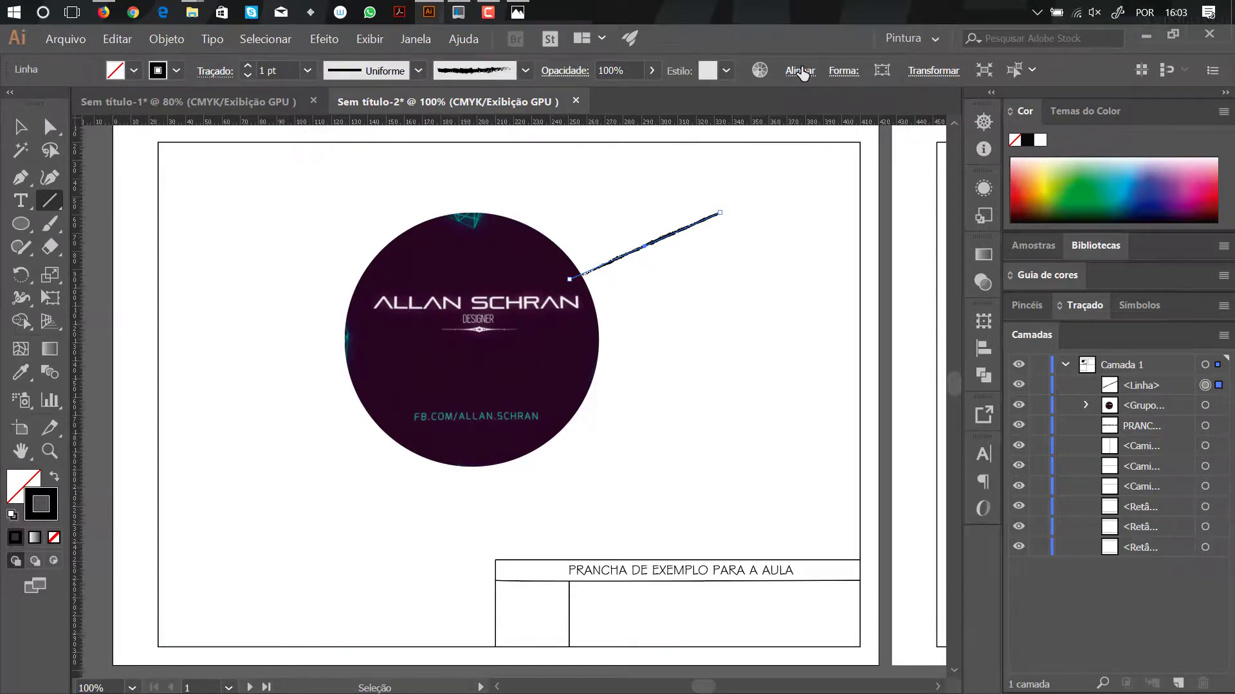
Examine the brushed line's shape properties and its position, size and rotation values
{"action": "left_click", "coordinate": [847, 75]}
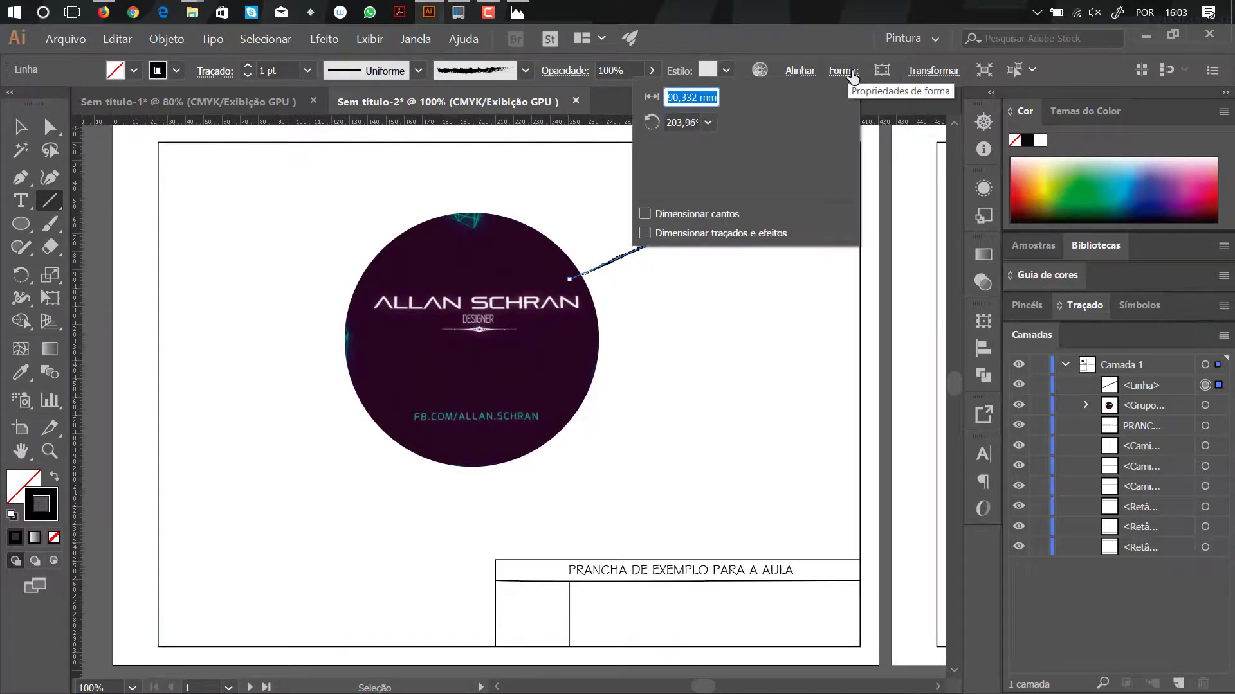
{"action": "left_click", "coordinate": [924, 77]}
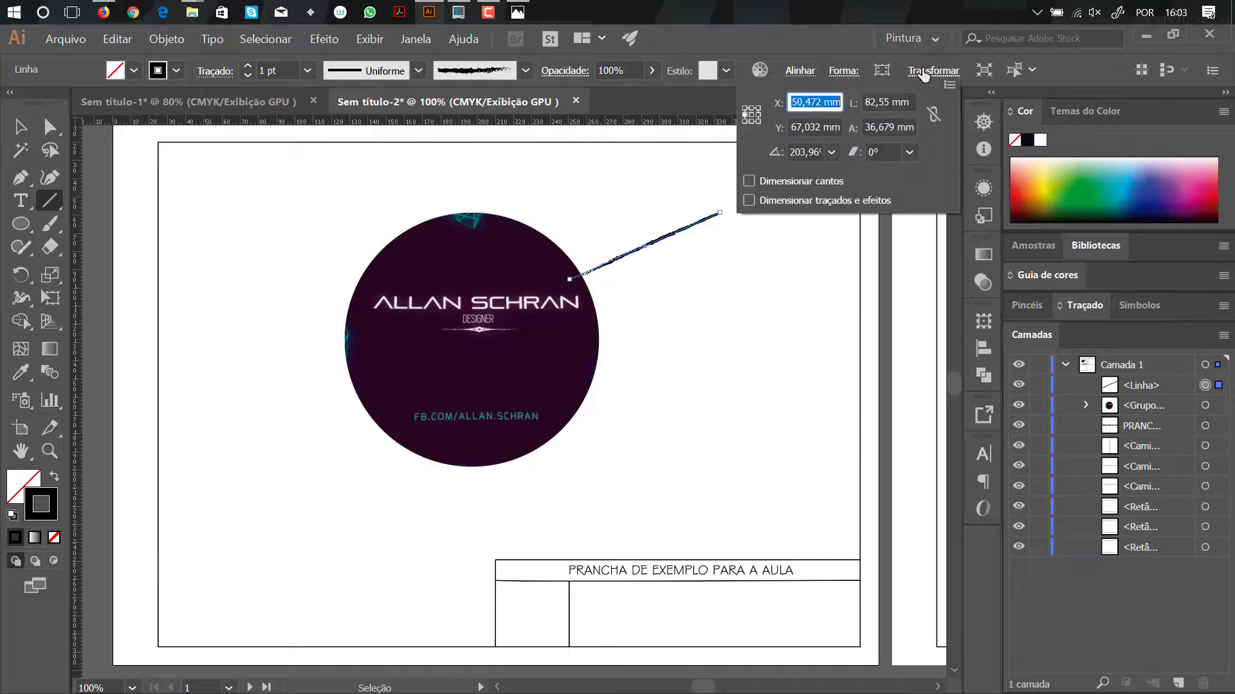
{"action": "left_click", "coordinate": [930, 76]}
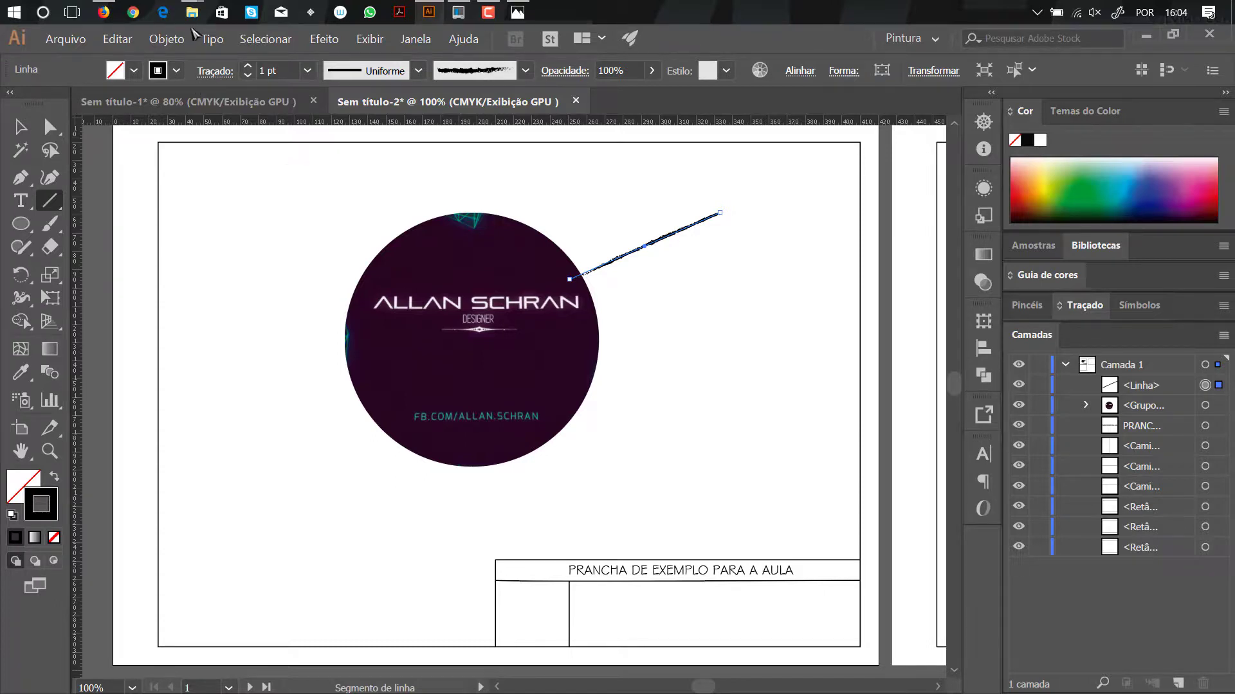
Switch to File Explorer and place 1_Aula1_Apresentacao.pdf from the 01_COMPUTAÇÃO GRÁFICA ARQ 06 A folder onto the first artboard
{"action": "left_click", "coordinate": [193, 13]}
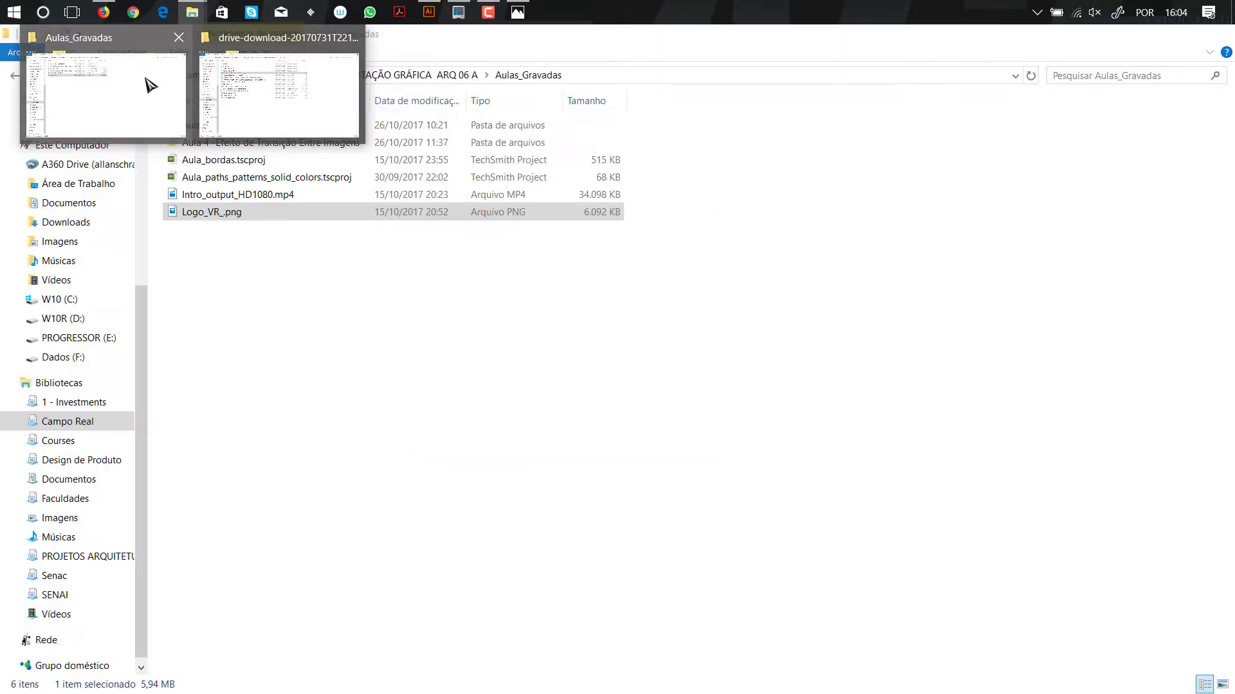
{"action": "left_click", "coordinate": [149, 85]}
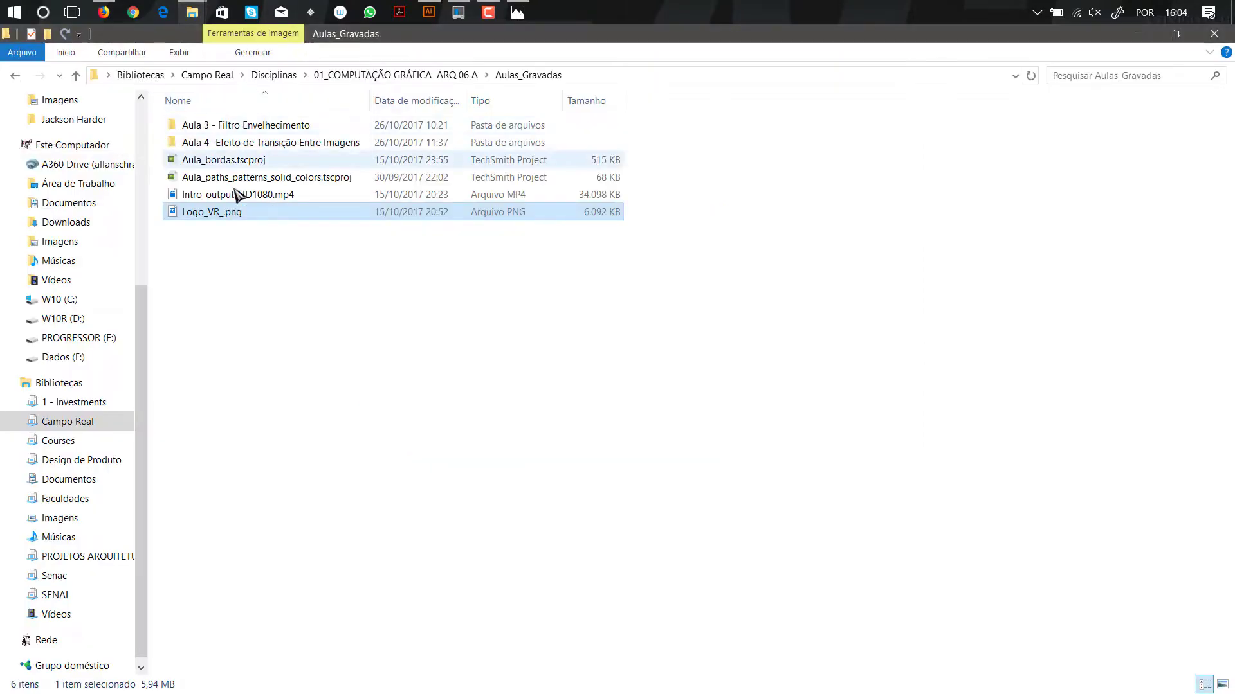
{"action": "left_click", "coordinate": [195, 18]}
{"action": "left_click", "coordinate": [275, 80]}
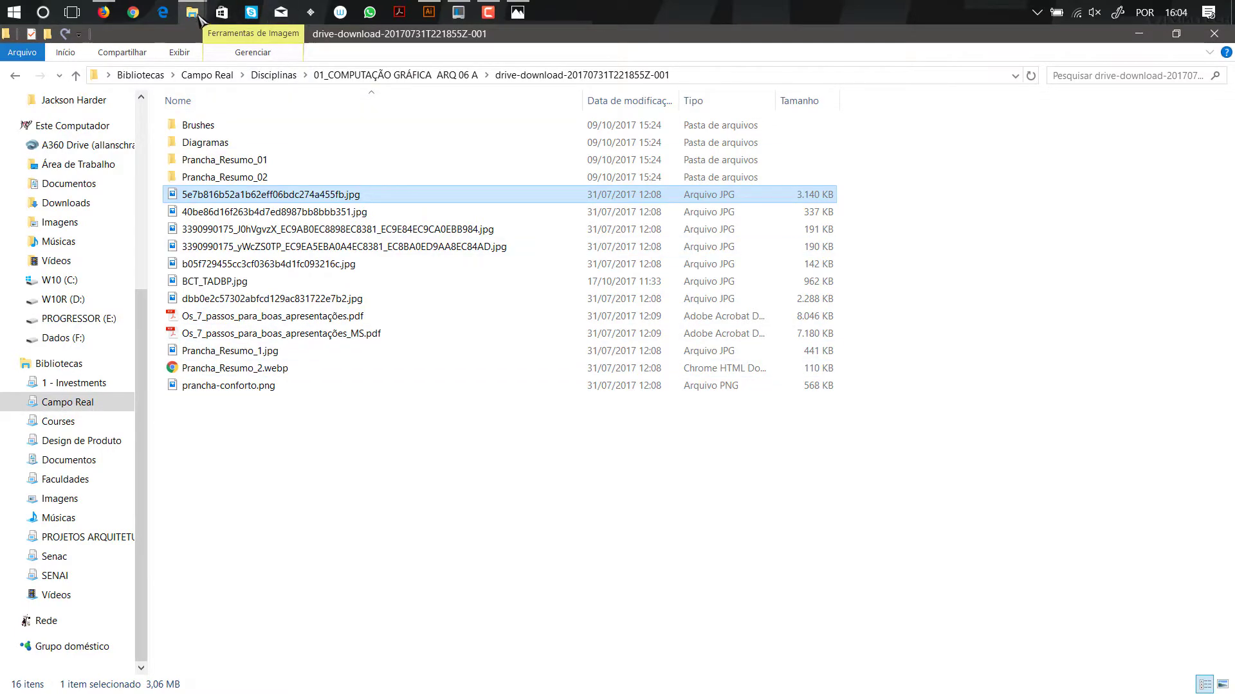
{"action": "left_click", "coordinate": [198, 14]}
{"action": "left_click", "coordinate": [155, 69]}
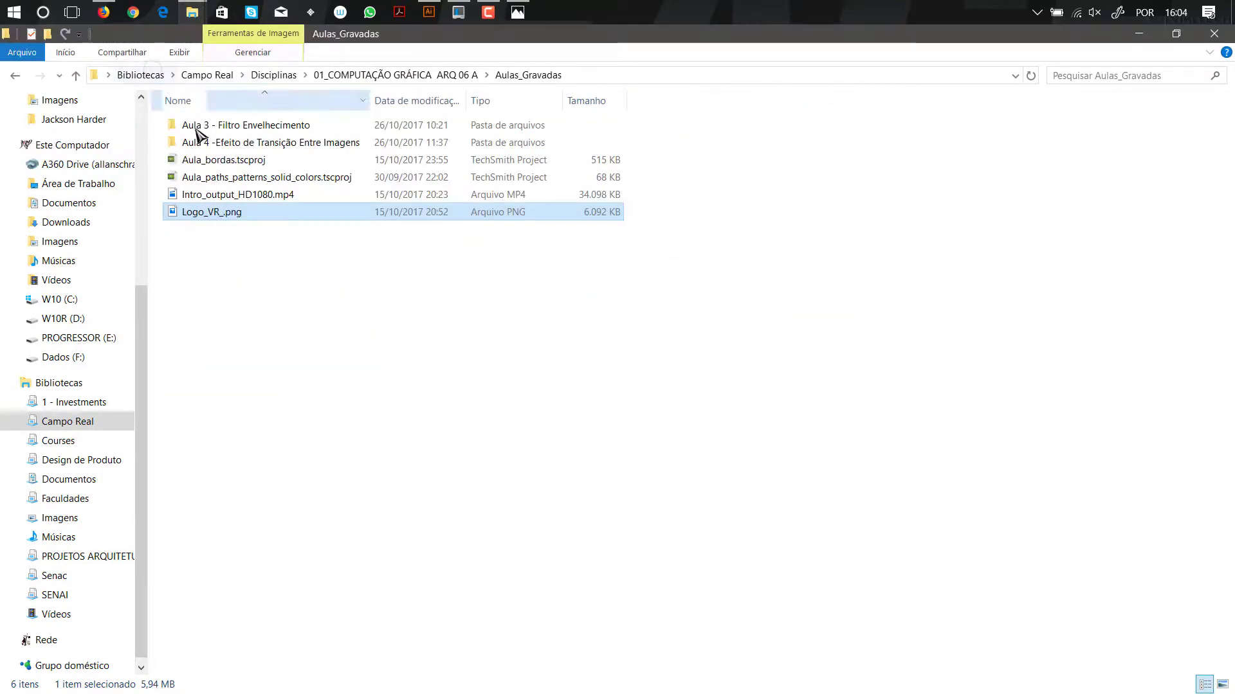
{"action": "left_click", "coordinate": [364, 76]}
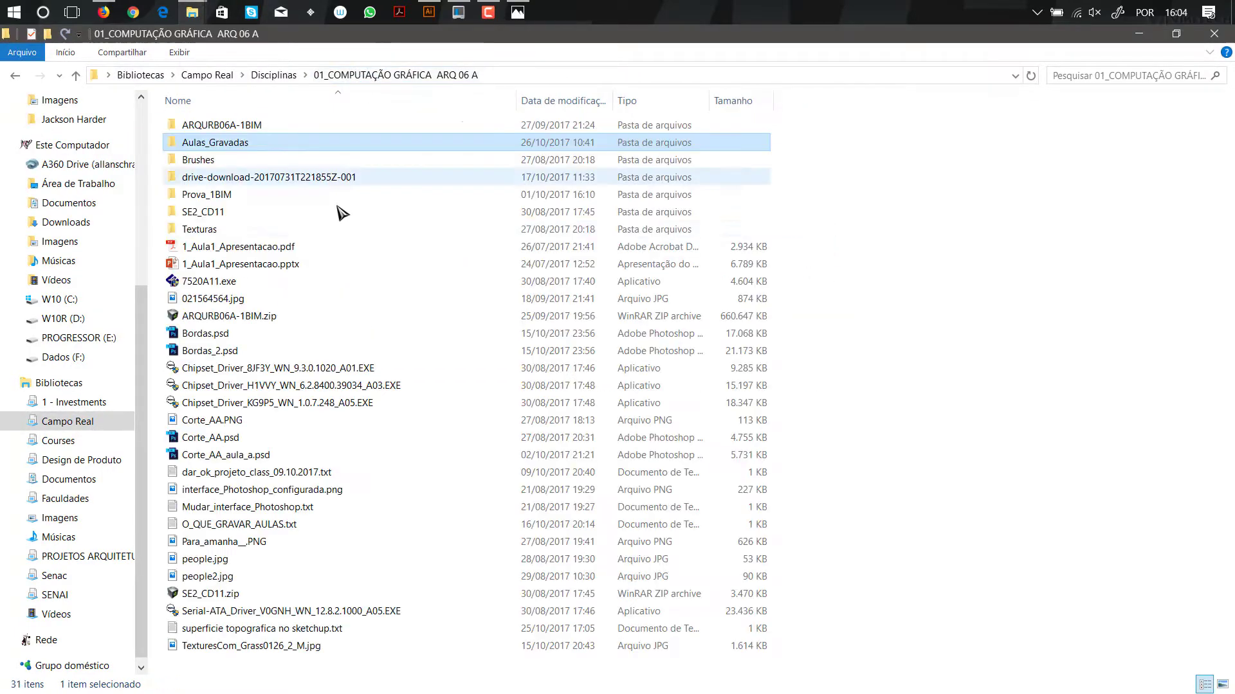
{"action": "left_click", "coordinate": [243, 252]}
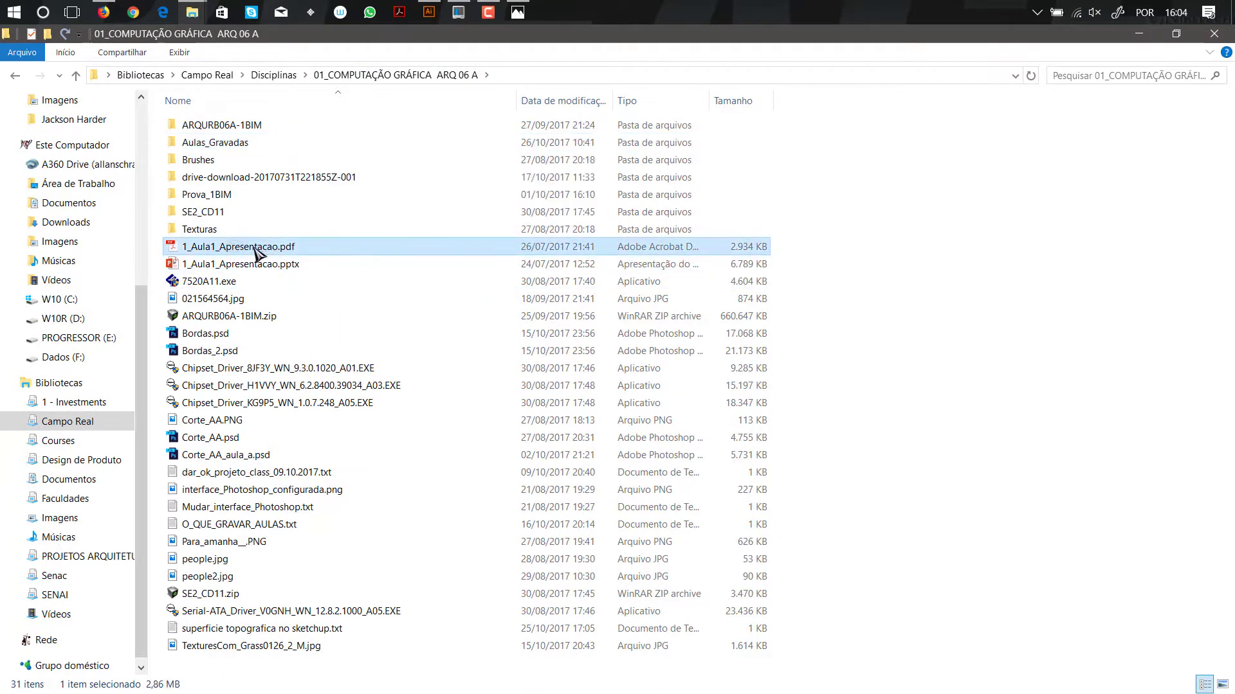
{"action": "left_click_drag", "start_coordinate": [241, 247], "coordinate": [453, 340]}
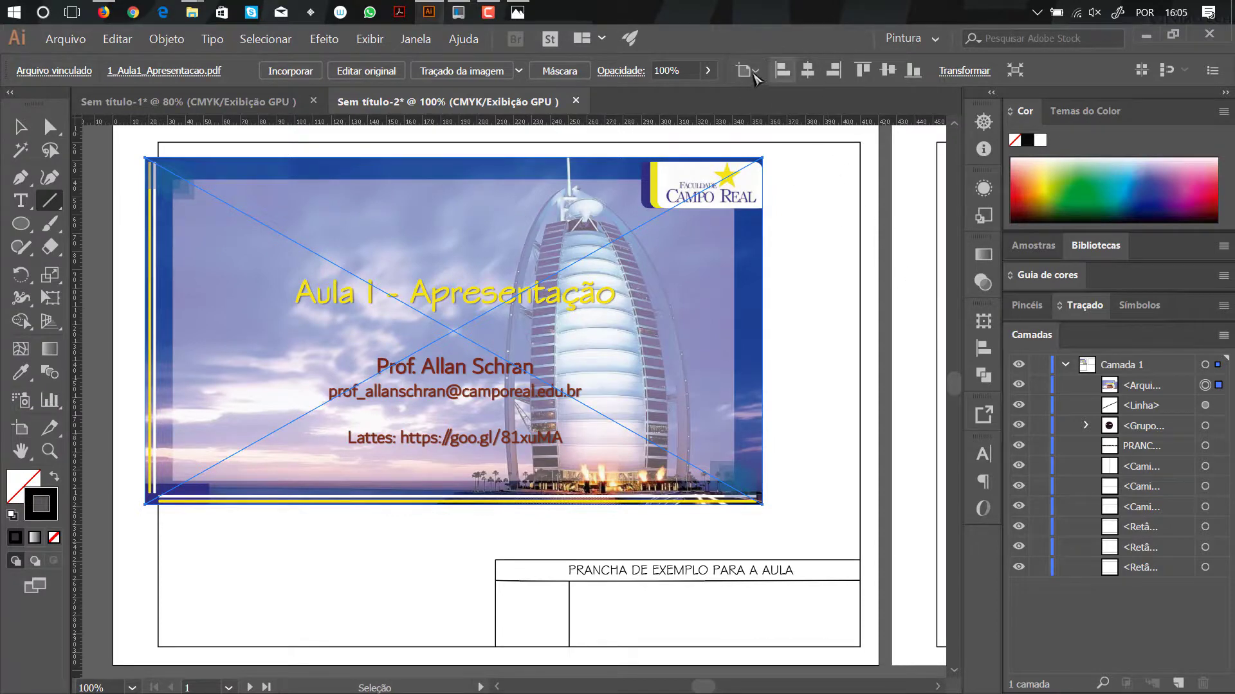
Inspect the rendering quality of the placed PDF page at different magnifications around the title lettering and the tower
{"action": "key", "text": "ctrl"}
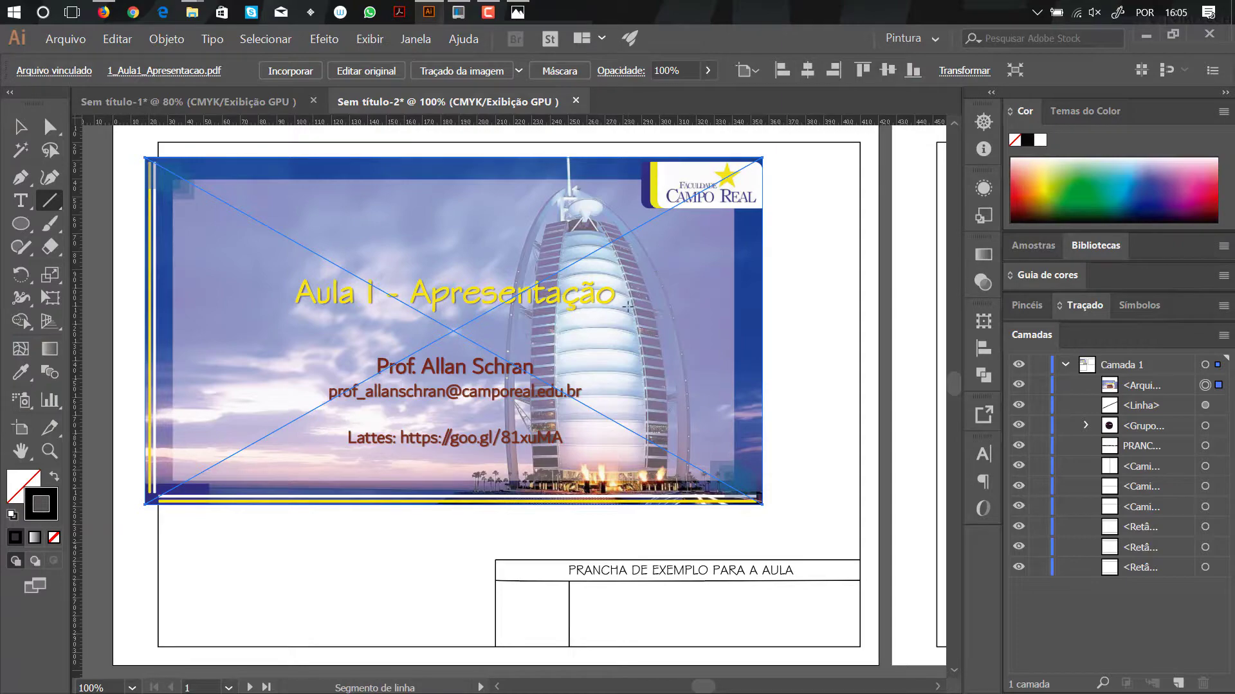
{"action": "scroll", "coordinate": [628, 307], "scroll_direction": "up", "scroll_amount": 4}
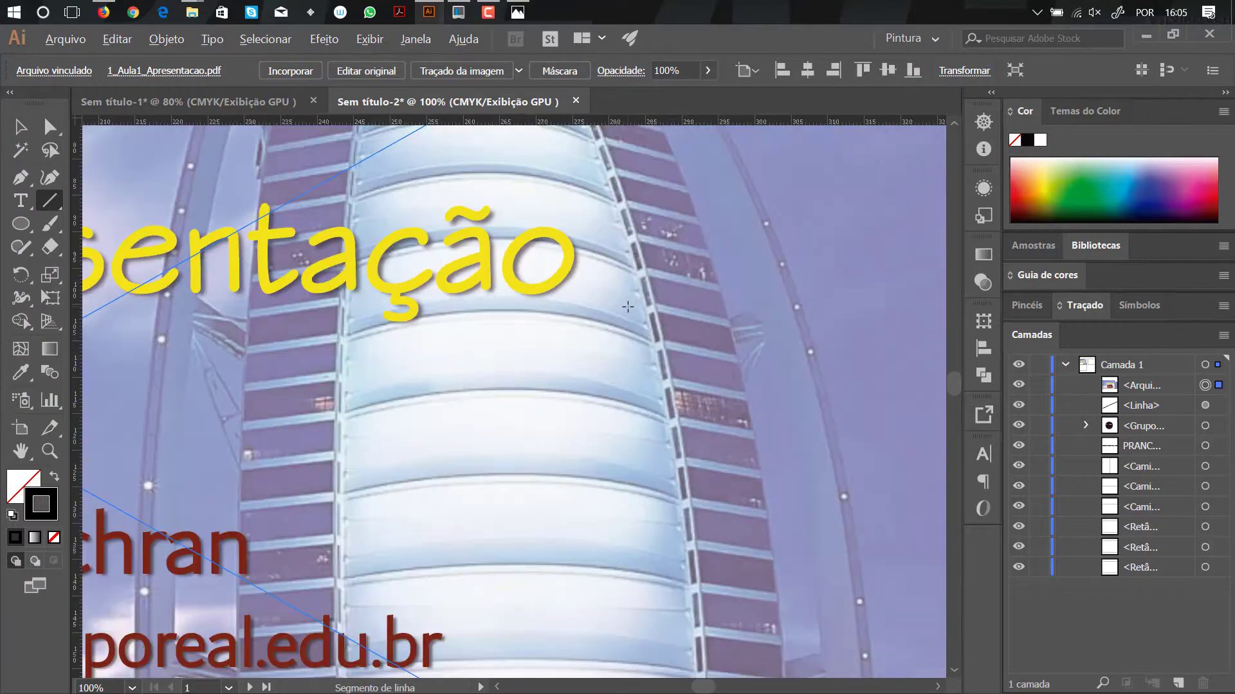
{"action": "scroll", "coordinate": [627, 308], "scroll_direction": "down", "scroll_amount": 5}
{"action": "scroll", "coordinate": [628, 307], "scroll_direction": "down", "scroll_amount": 2}
{"action": "scroll", "coordinate": [628, 307], "scroll_direction": "up", "scroll_amount": 6}
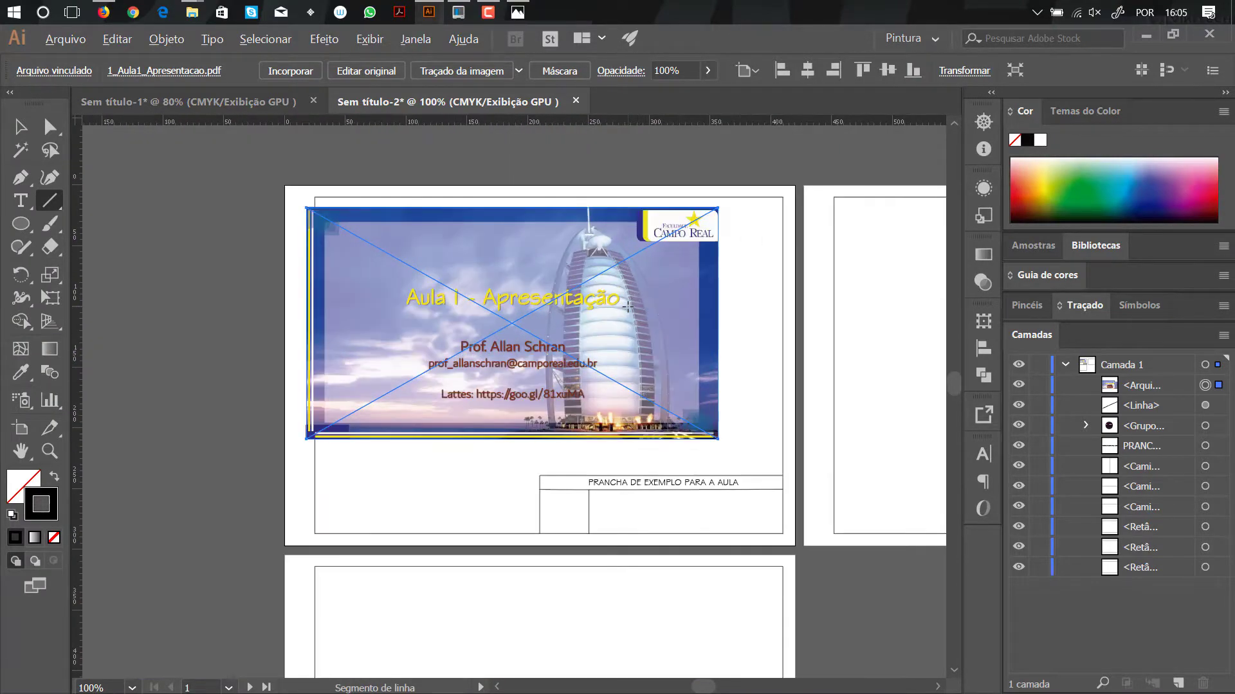
{"action": "scroll", "coordinate": [628, 307], "scroll_direction": "up", "scroll_amount": 6}
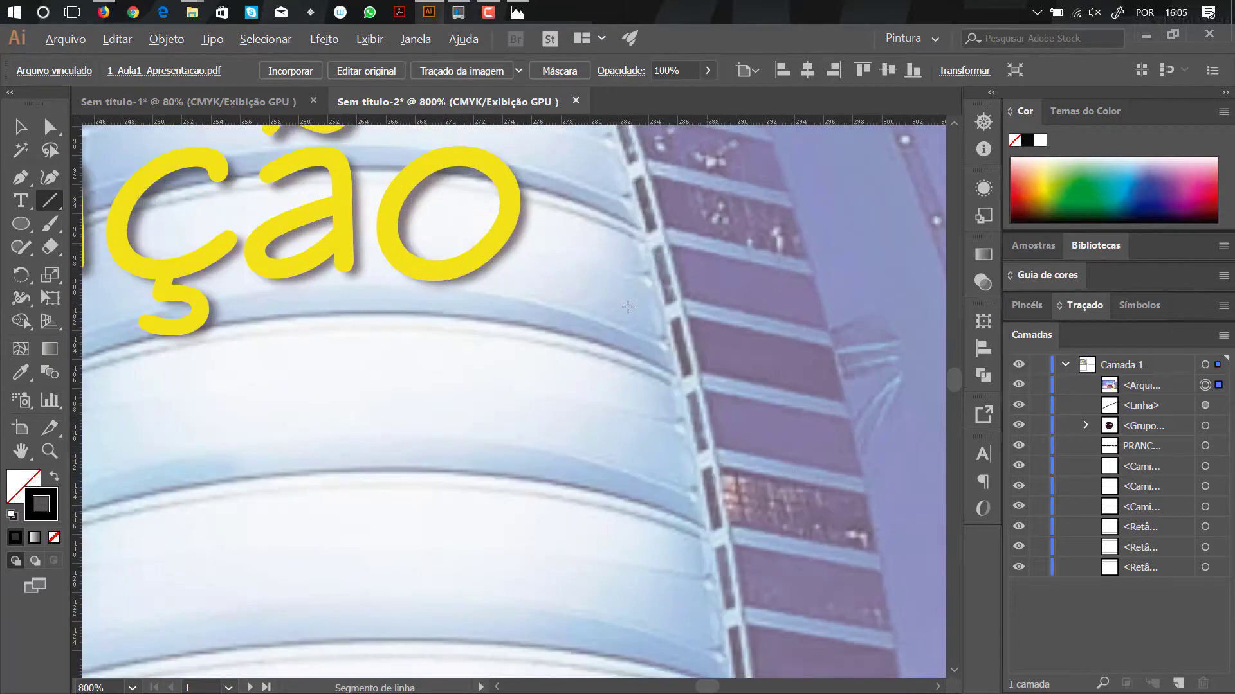
{"action": "scroll", "coordinate": [628, 308], "scroll_direction": "down", "scroll_amount": 5}
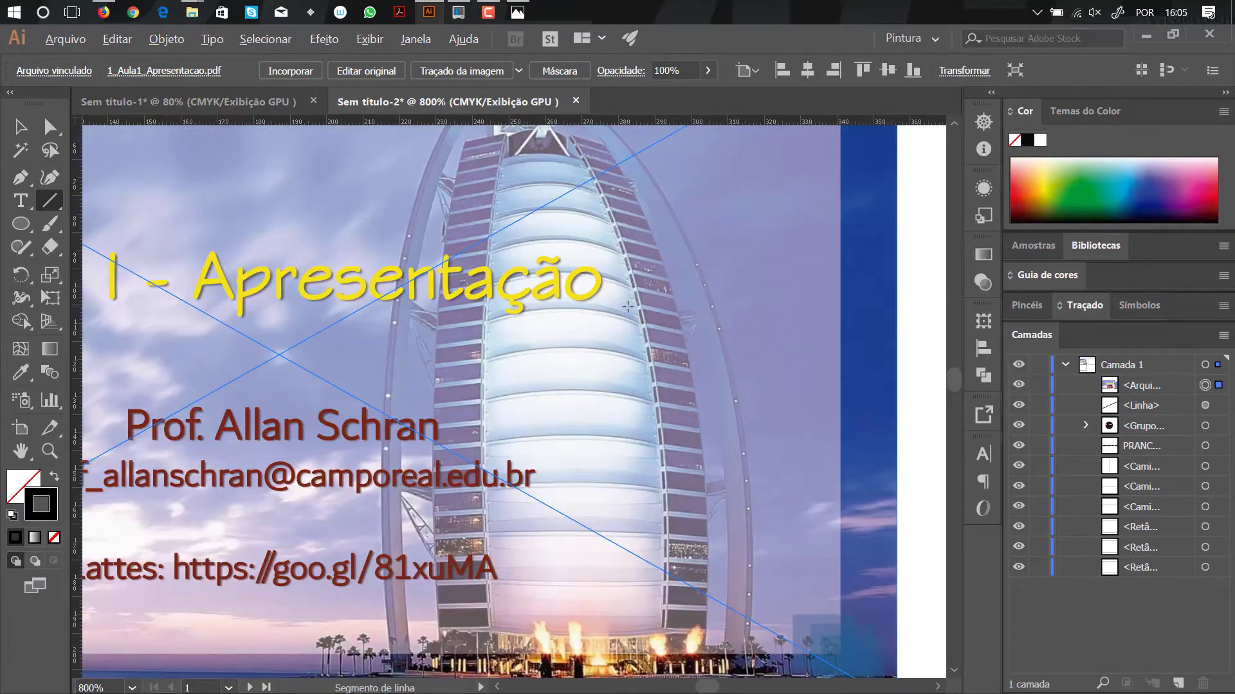
Open the placed PDF's original file in Acrobat Reader, glance through the document and close the reader
{"action": "scroll", "coordinate": [628, 307], "scroll_direction": "down", "scroll_amount": 4}
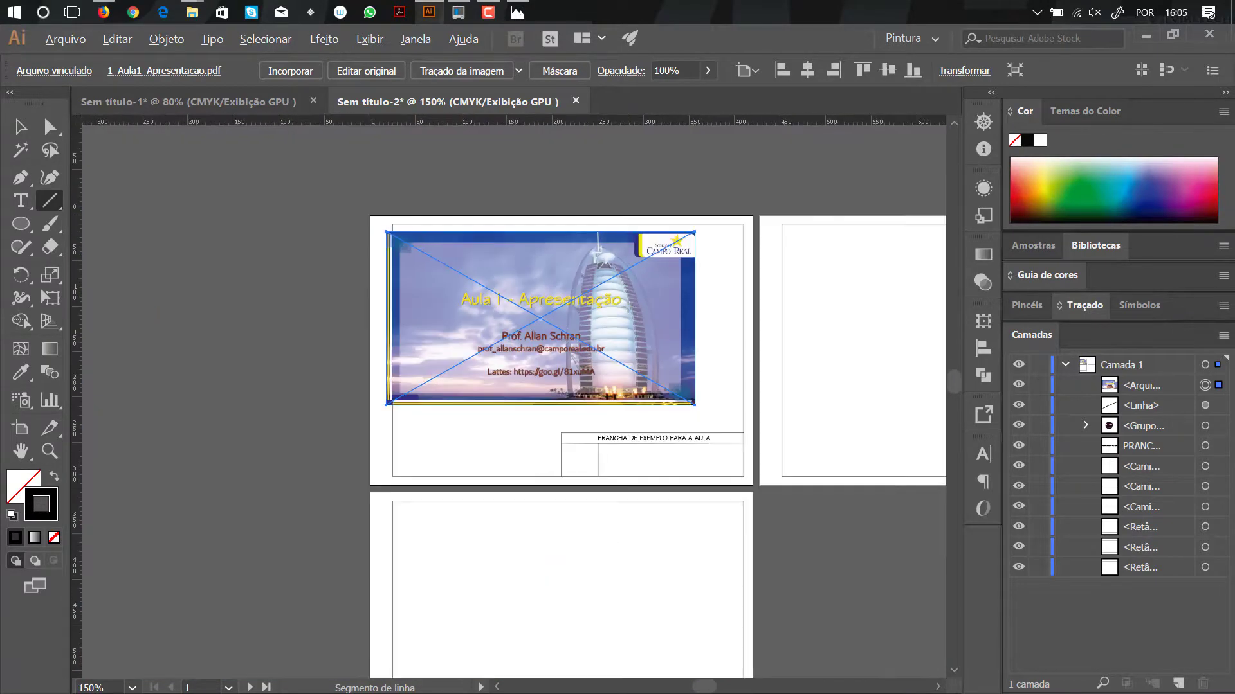
{"action": "scroll", "coordinate": [627, 308], "scroll_direction": "up", "scroll_amount": 1}
{"action": "scroll", "coordinate": [627, 307], "scroll_direction": "up", "scroll_amount": 2}
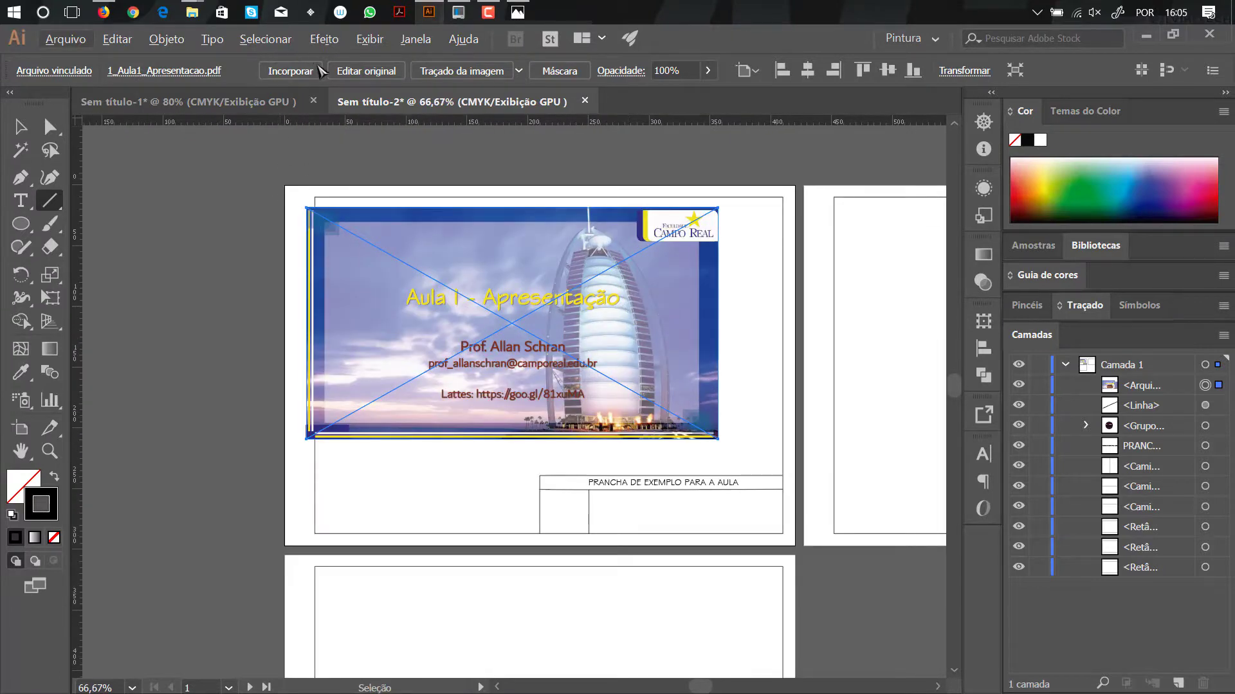
{"action": "left_click", "coordinate": [368, 70]}
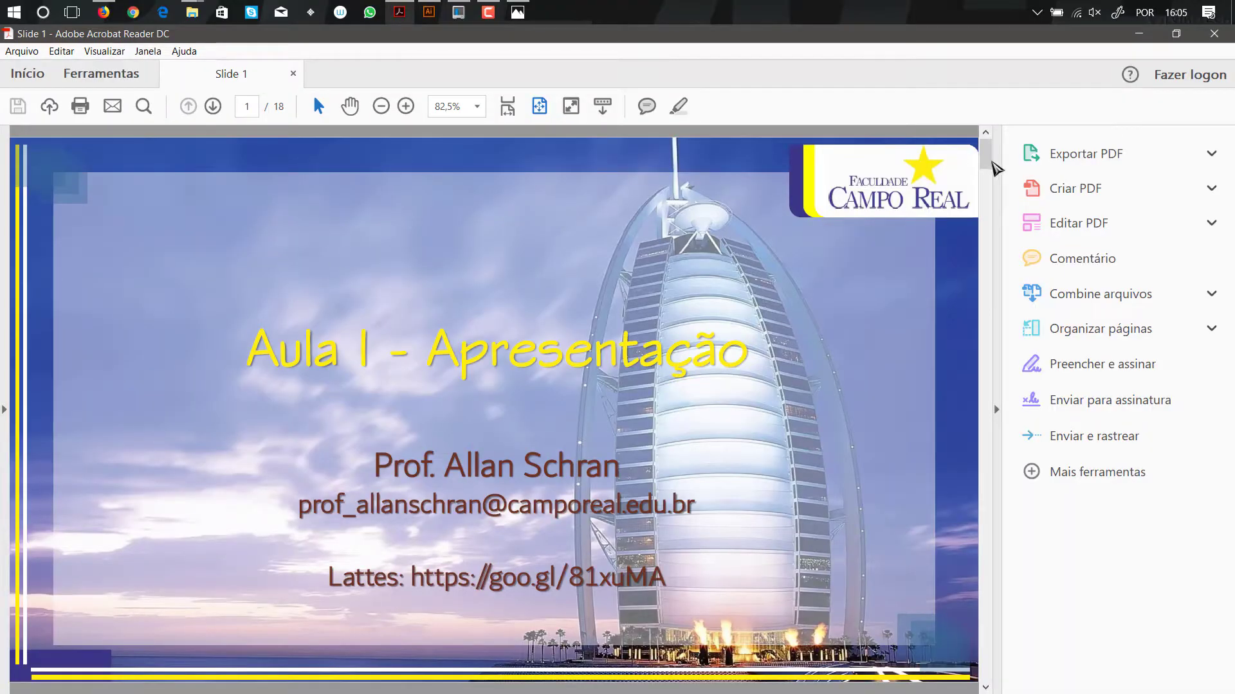
{"action": "mouse_move", "coordinate": [986, 156]}
{"action": "left_mouse_down"}
{"action": "mouse_move", "coordinate": [991, 262]}
{"action": "mouse_move", "coordinate": [989, 145]}
{"action": "left_mouse_up"}
{"action": "left_click", "coordinate": [1220, 36]}
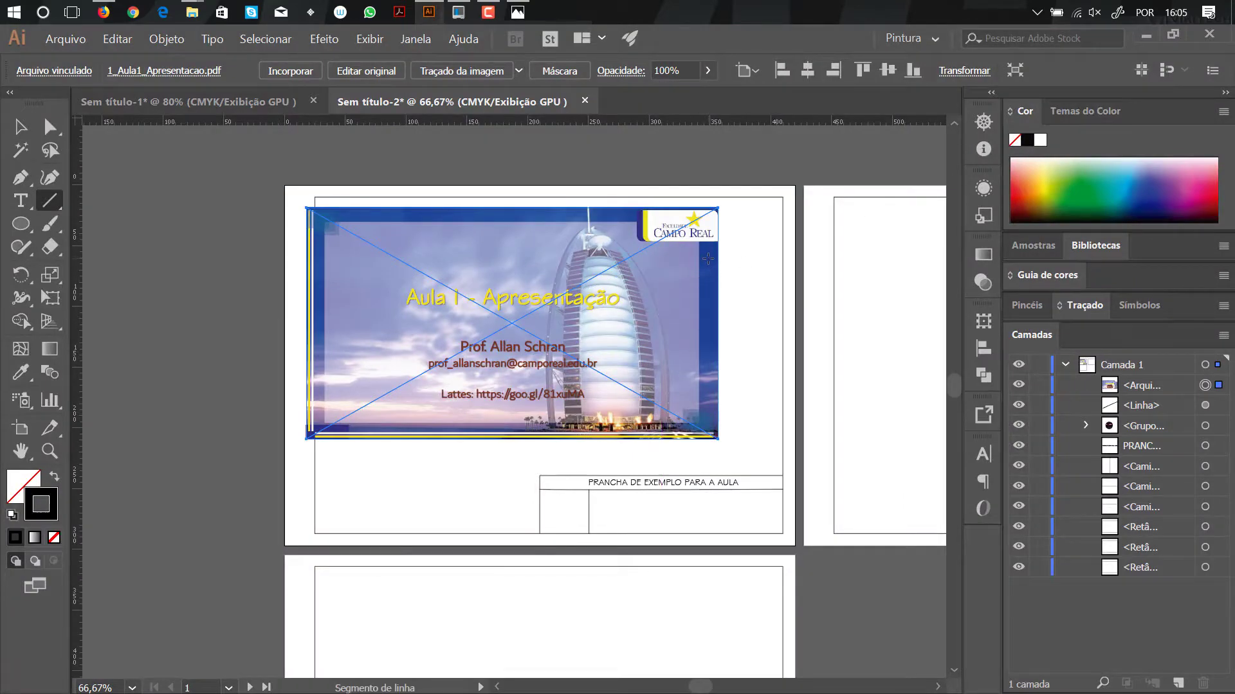
{"action": "left_click", "coordinate": [753, 70]}
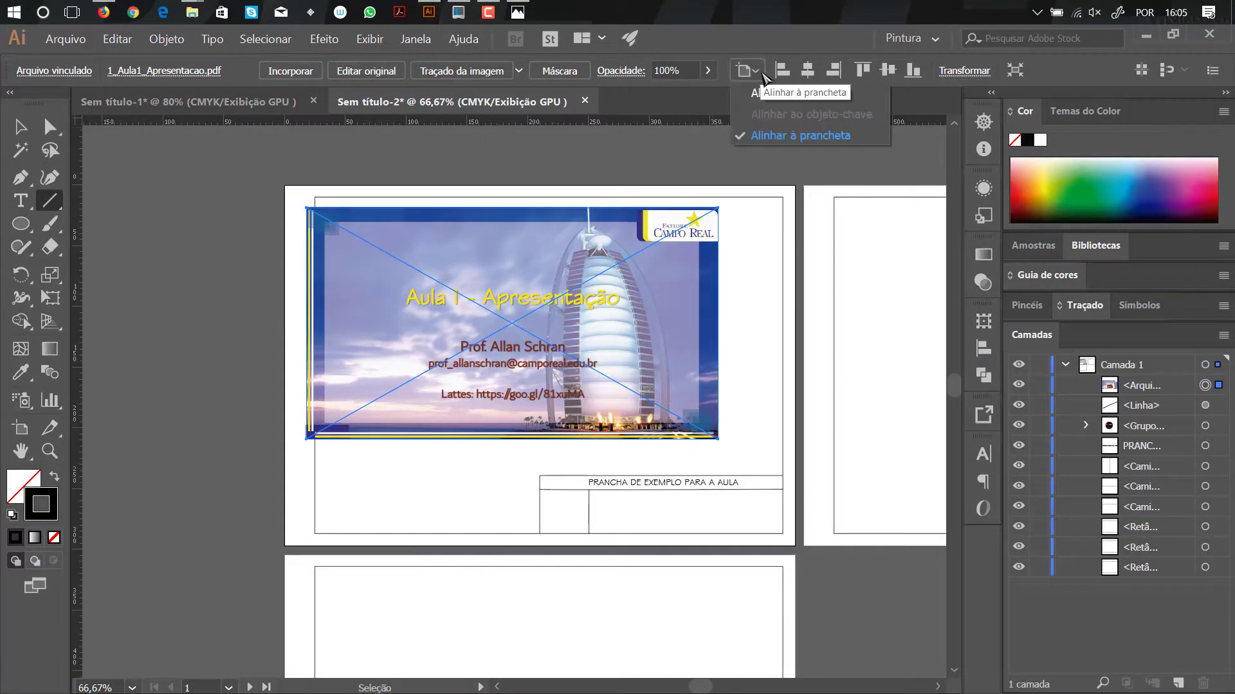
{"action": "left_click", "coordinate": [816, 32]}
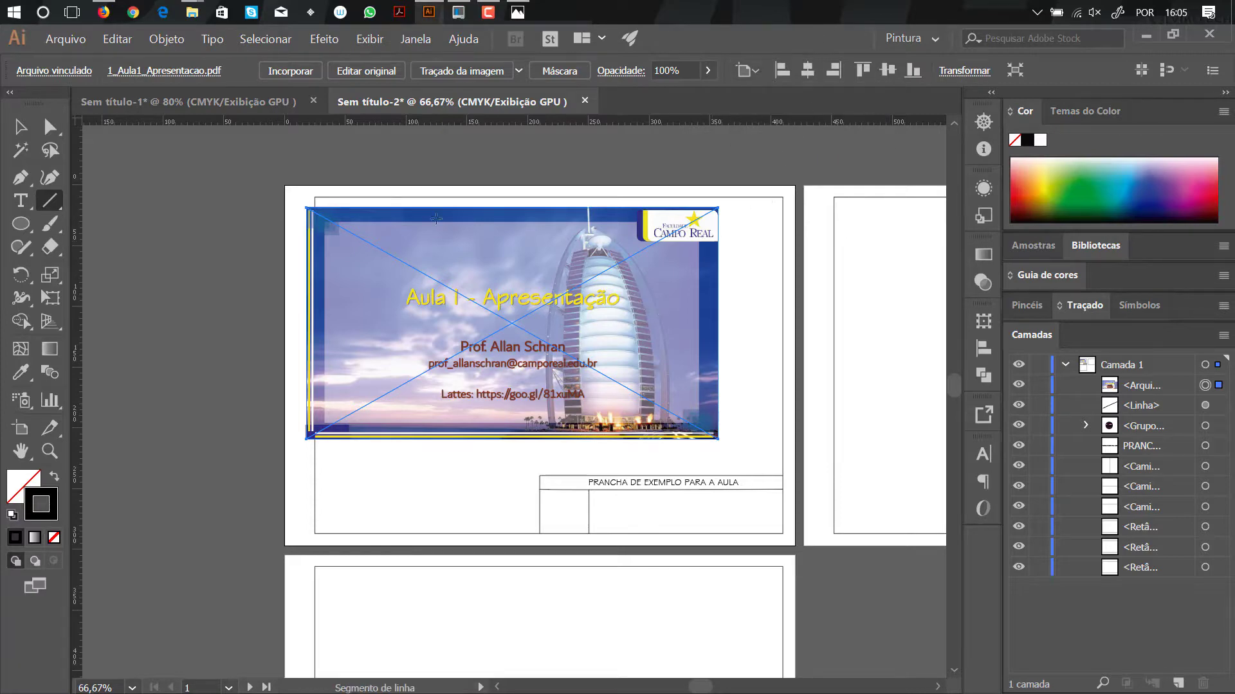
Relink the placed PDF to 1_Aula1_Apresentacao.pdf as a linked file and move the PDF import options aside to reveal the artwork
{"action": "left_click", "coordinate": [195, 75]}
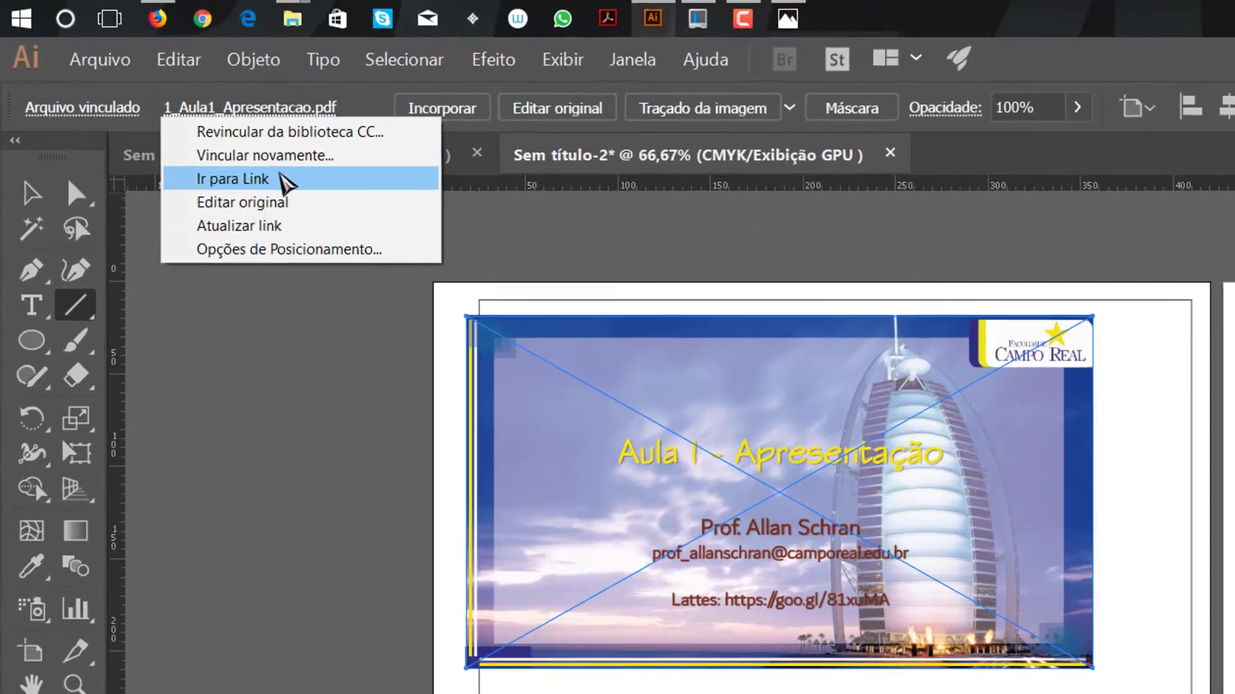
{"action": "left_click", "coordinate": [188, 105]}
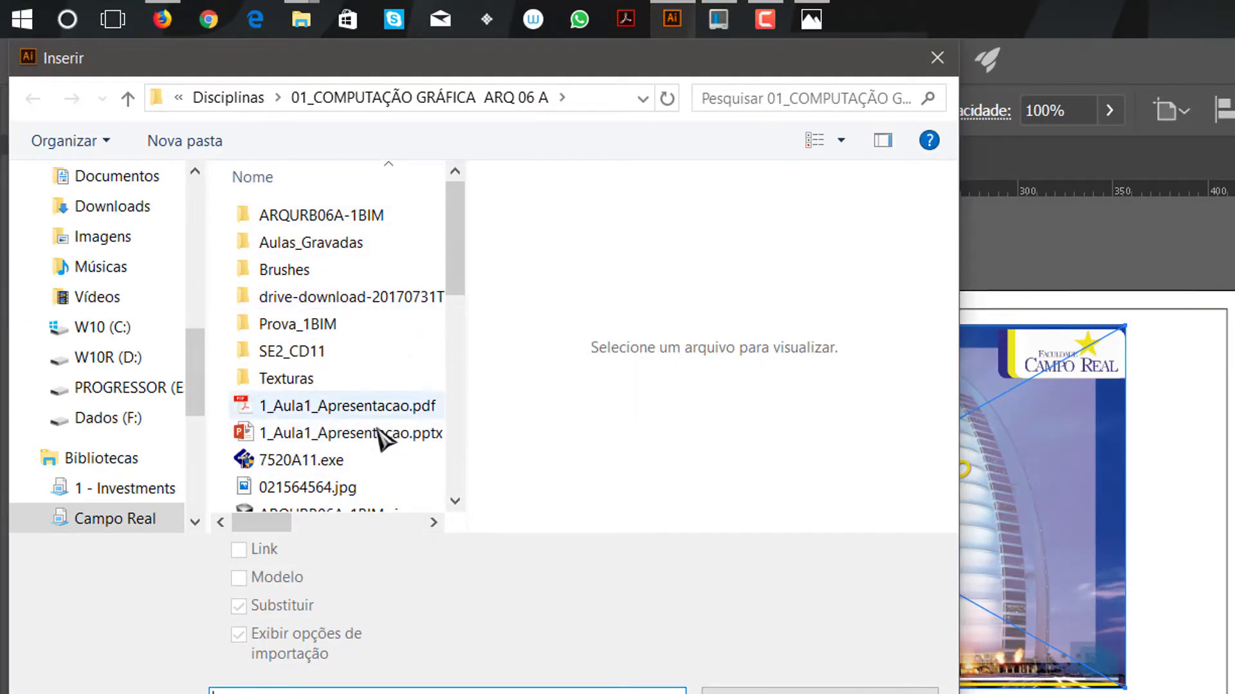
{"action": "left_click", "coordinate": [342, 410]}
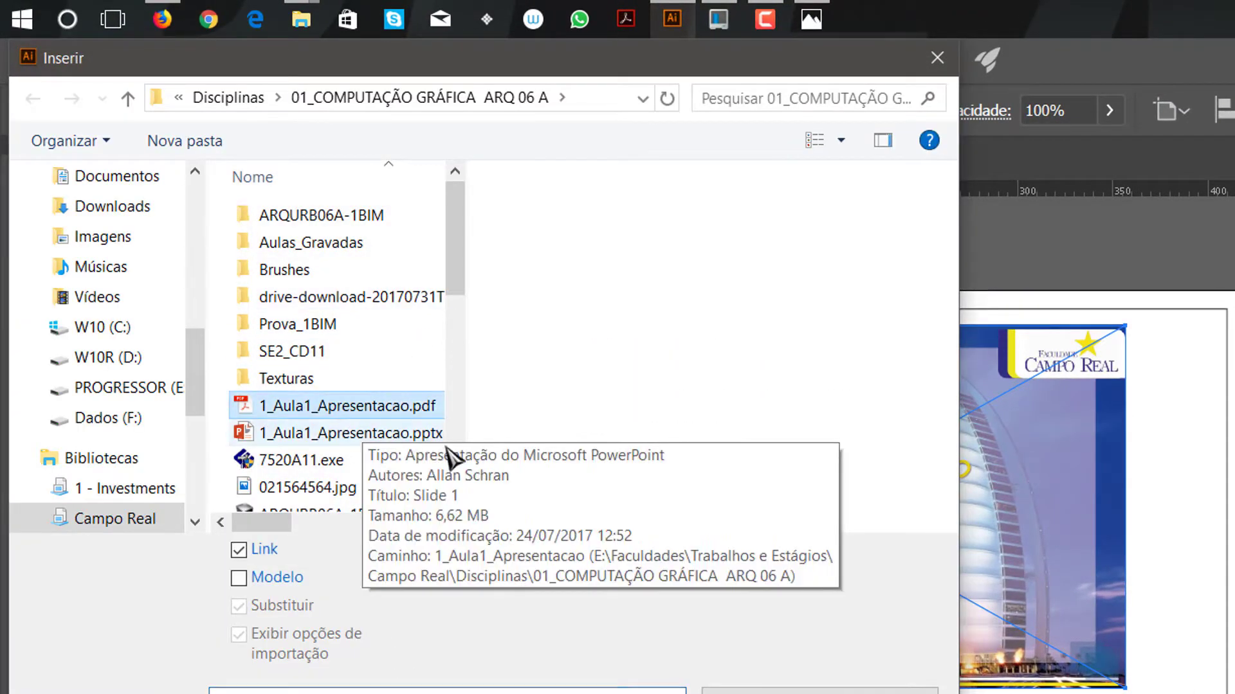
{"action": "left_click", "coordinate": [758, 693]}
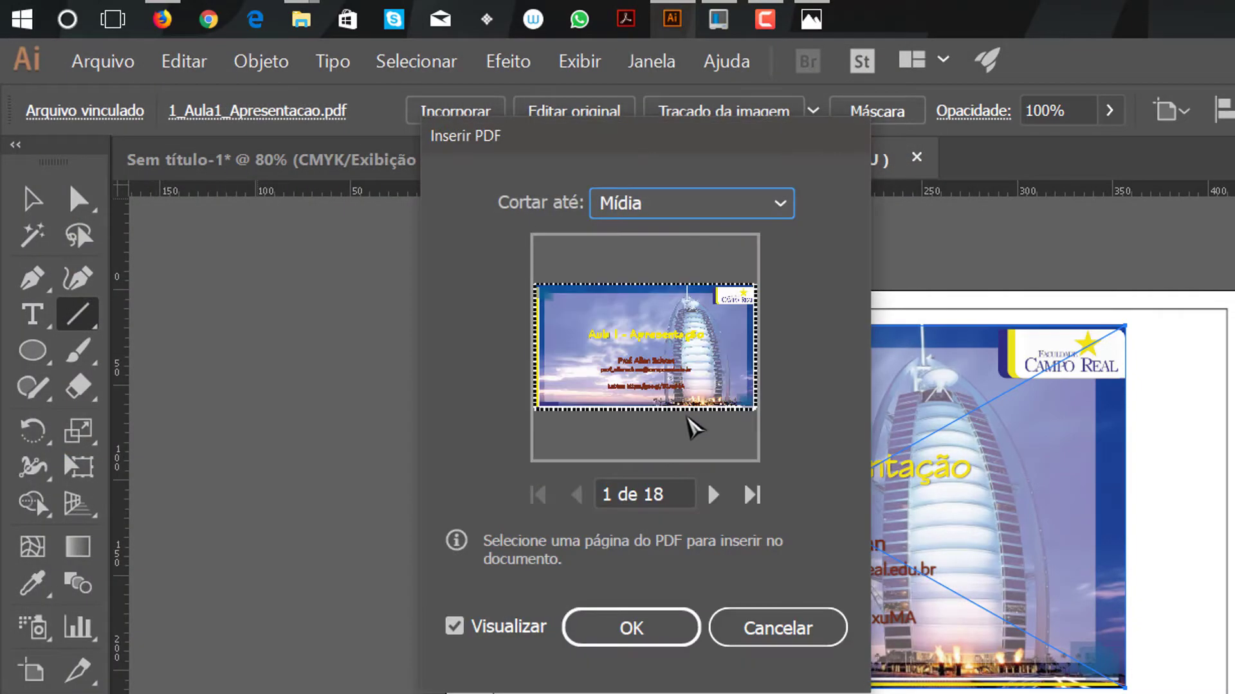
{"action": "left_click_drag", "start_coordinate": [657, 140], "coordinate": [596, 263]}
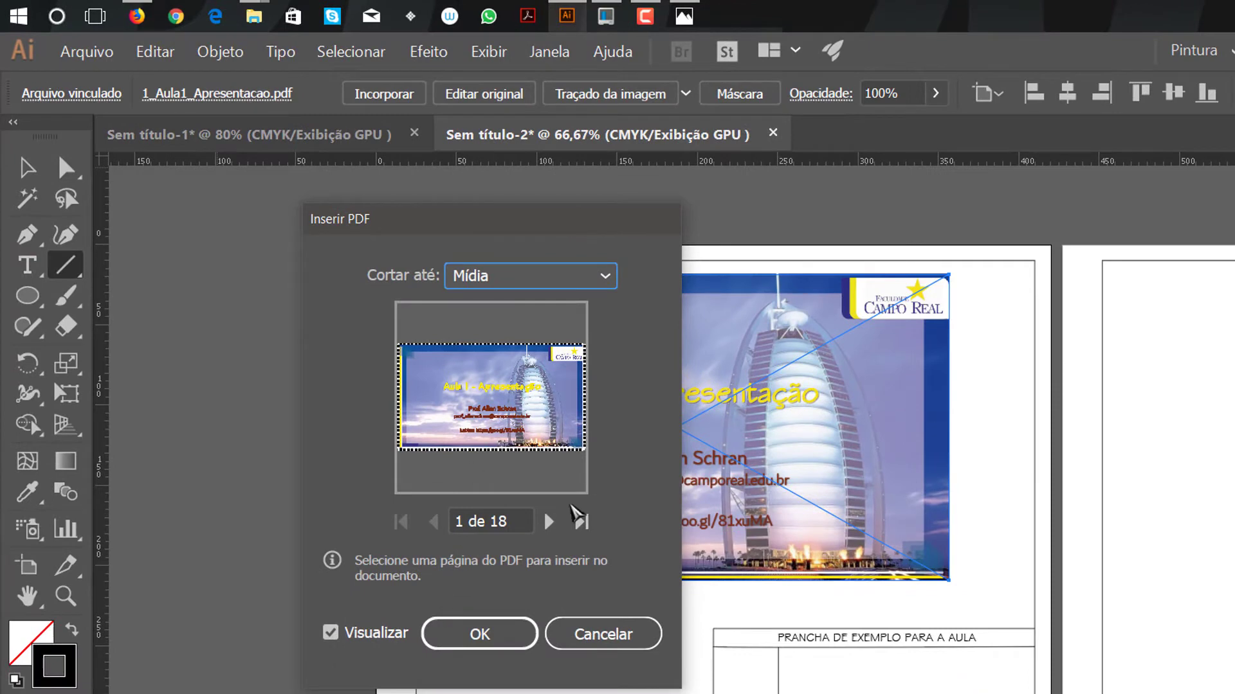
{"action": "left_click_drag", "start_coordinate": [501, 221], "coordinate": [424, 220]}
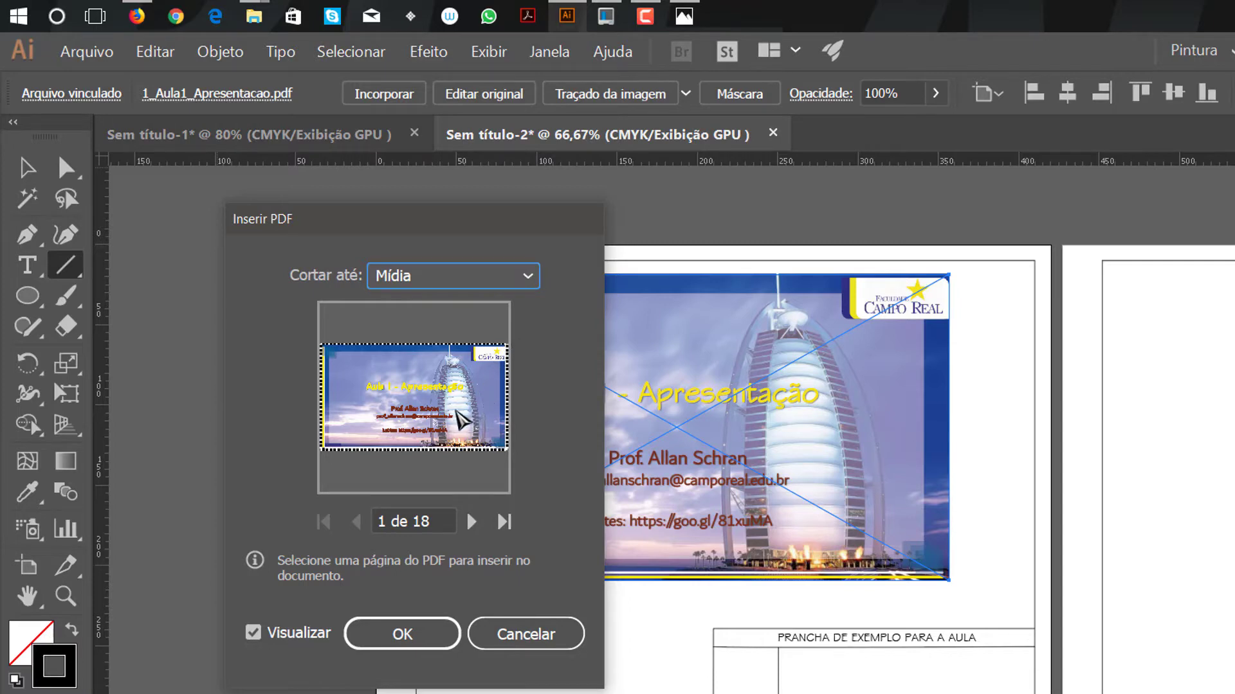
Try the Caixa delimitadora crop option for the PDF import and return it to Mídia
{"action": "left_click", "coordinate": [459, 276]}
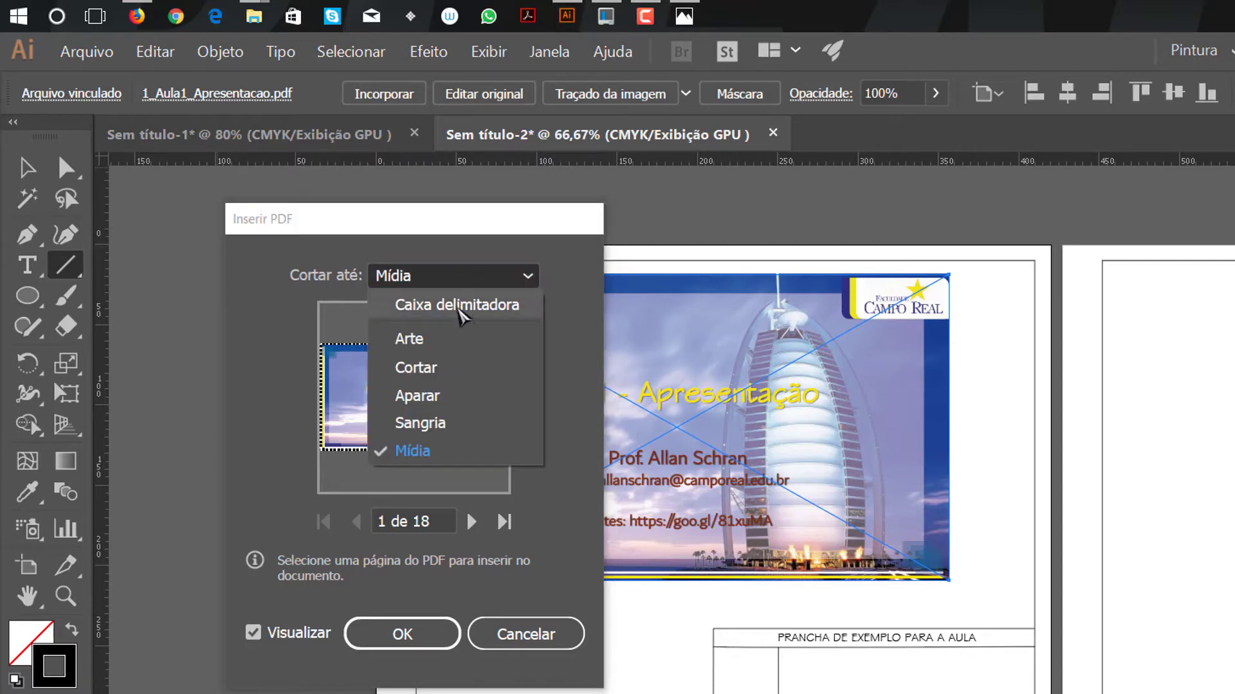
{"action": "left_click", "coordinate": [461, 307]}
{"action": "left_click", "coordinate": [505, 278]}
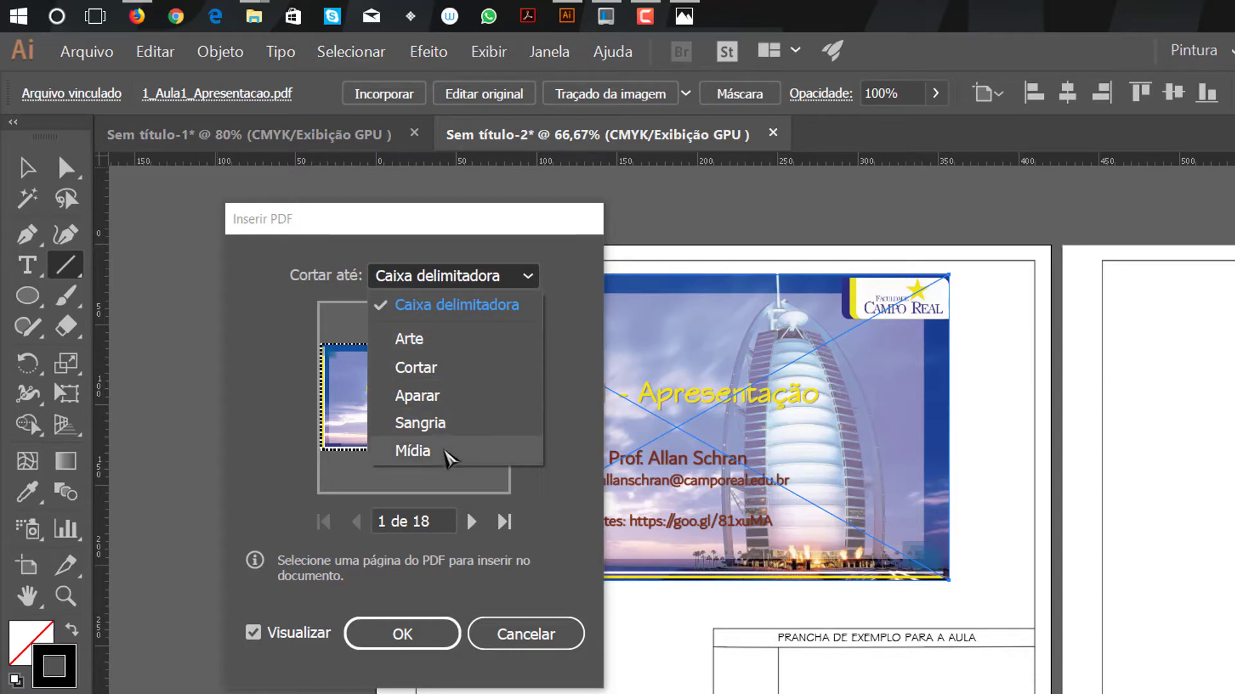
{"action": "left_click", "coordinate": [454, 452]}
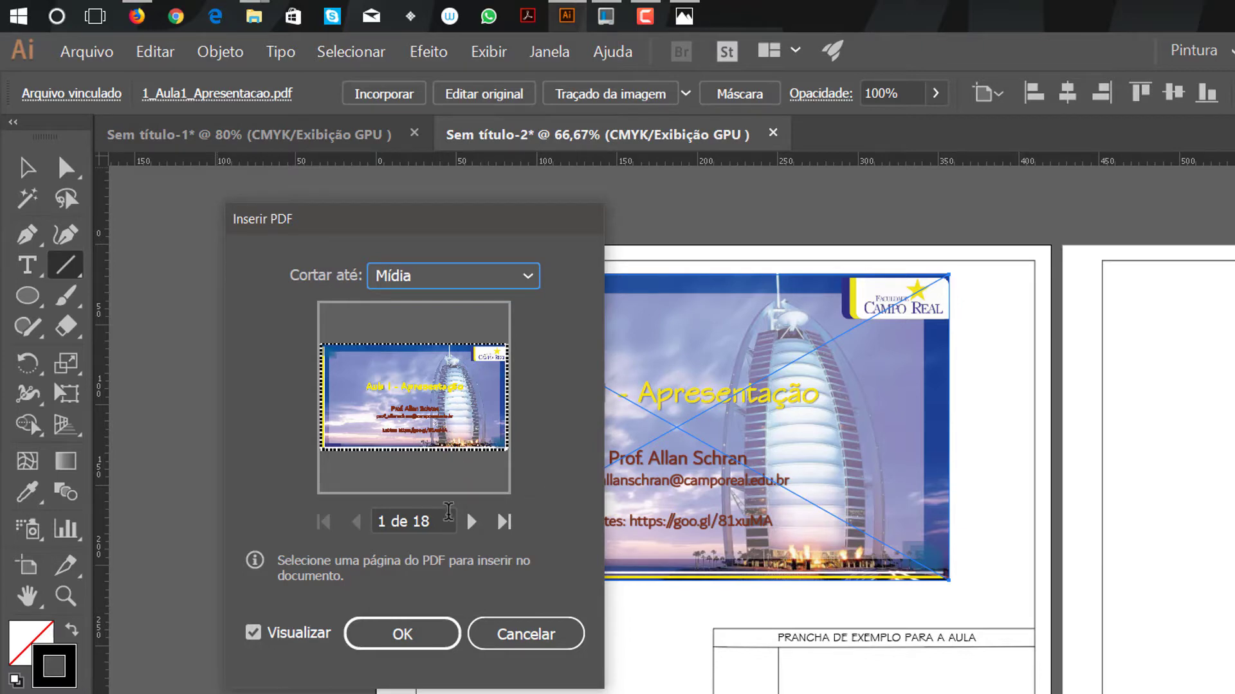
Specify page 1 as the PDF page to insert and accept the import options
{"action": "left_click", "coordinate": [441, 520]}
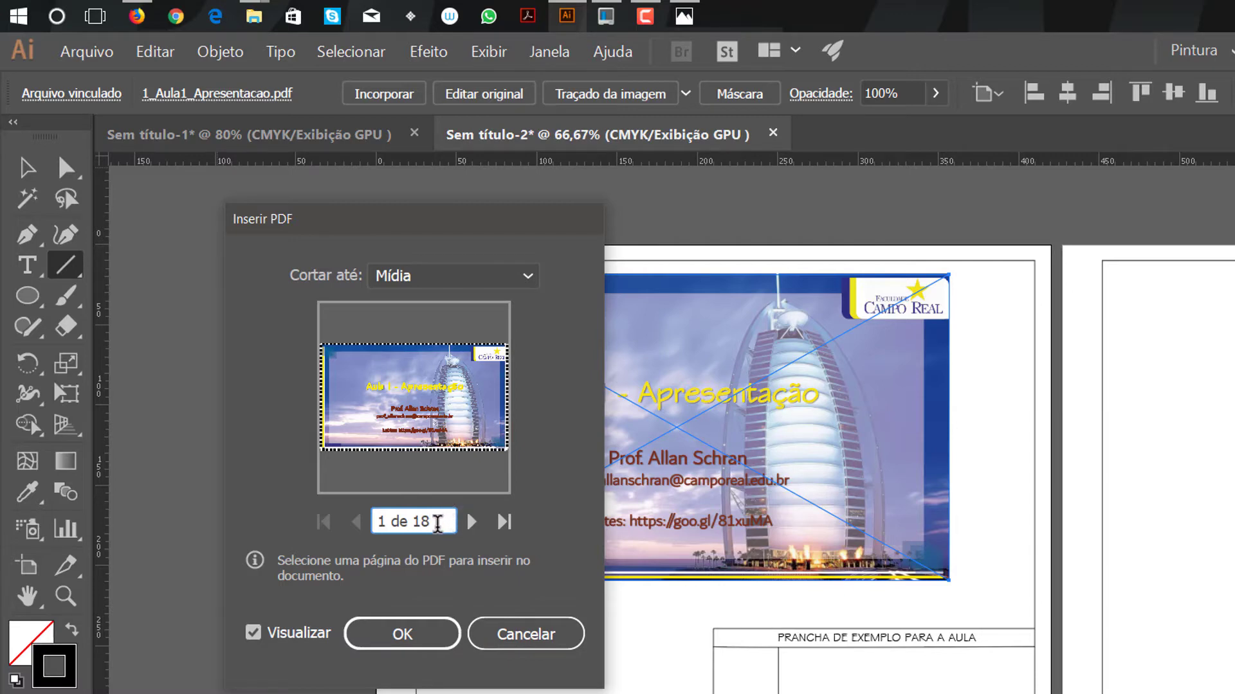
{"action": "left_click_drag", "start_coordinate": [437, 524], "coordinate": [380, 525]}
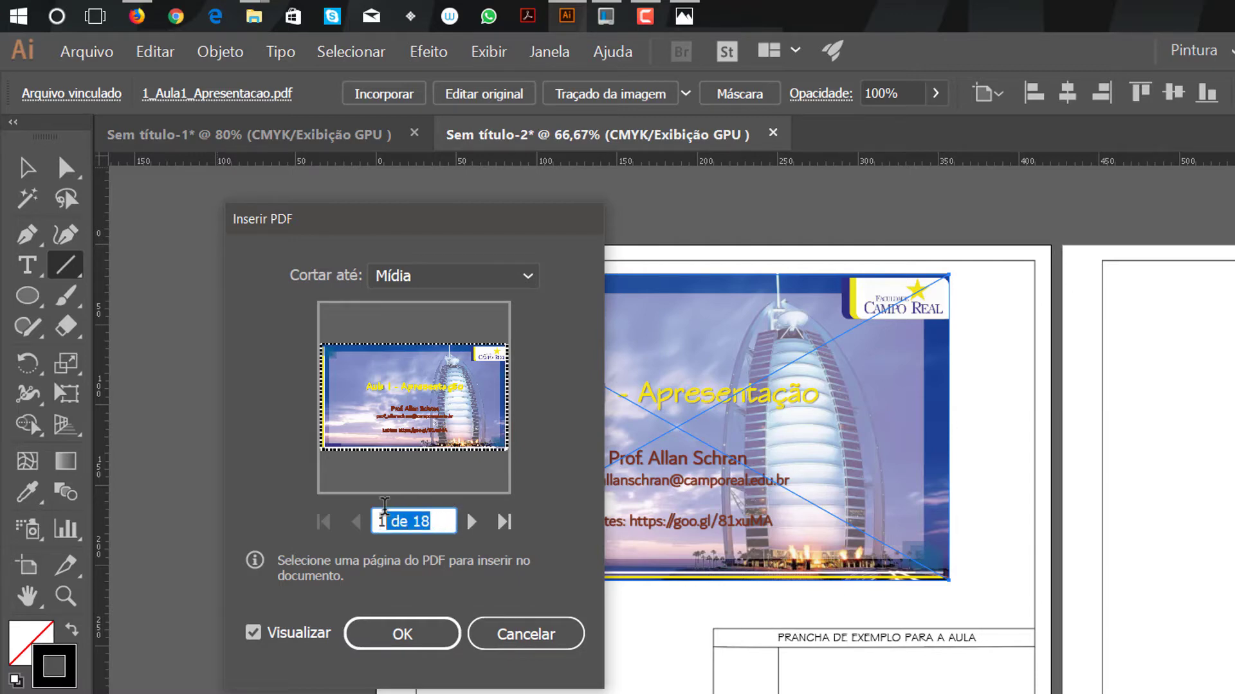
{"action": "key", "text": "BackSpace"}
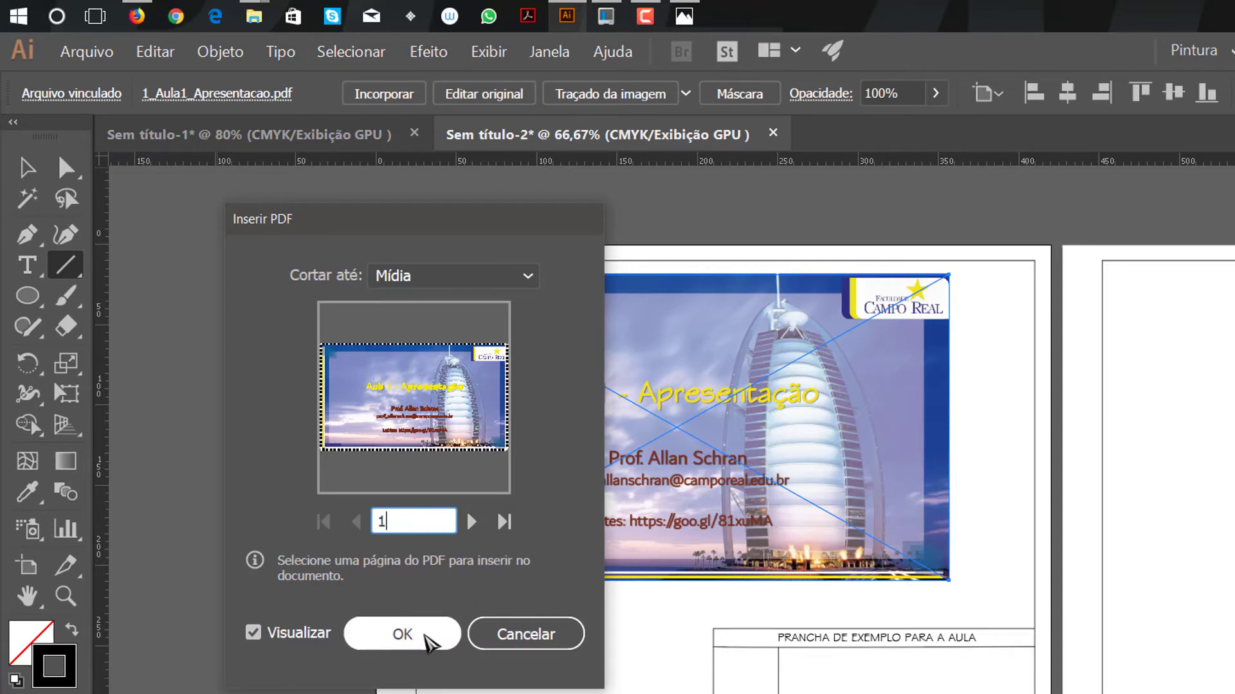
{"action": "left_click", "coordinate": [416, 636]}
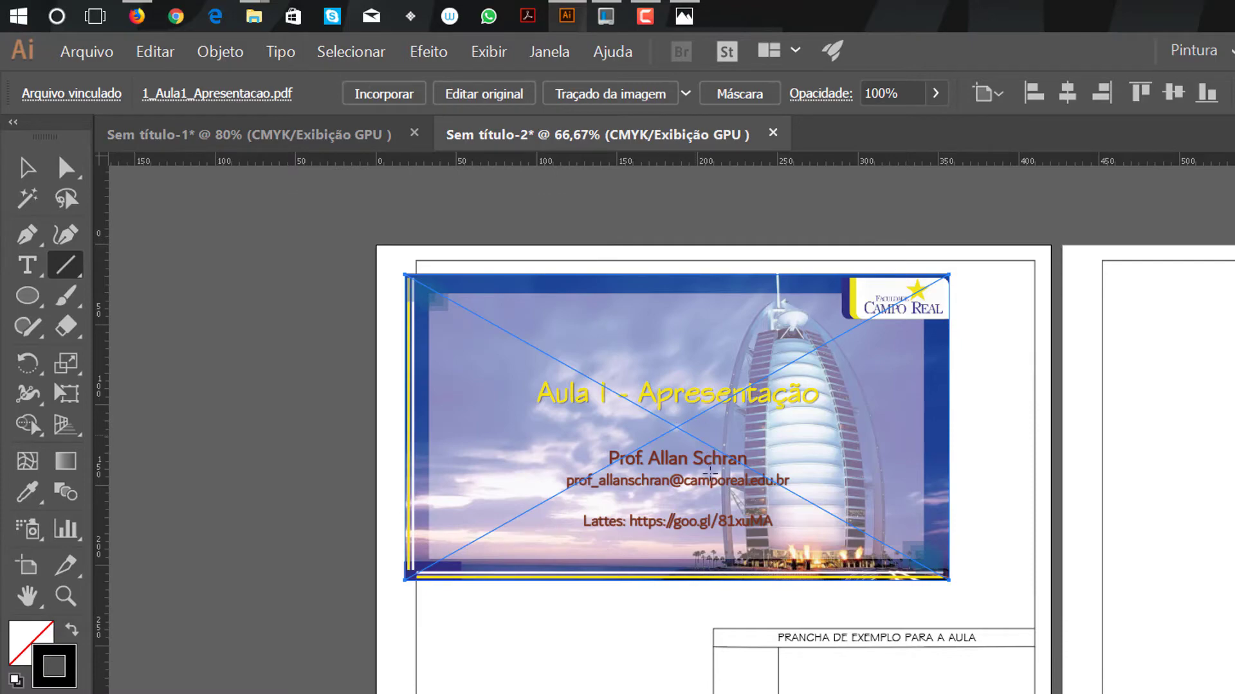
Inspect the relinked PDF page's rendering at different magnifications around the title and contact text
{"action": "scroll", "coordinate": [681, 494], "scroll_direction": "up", "scroll_amount": 3}
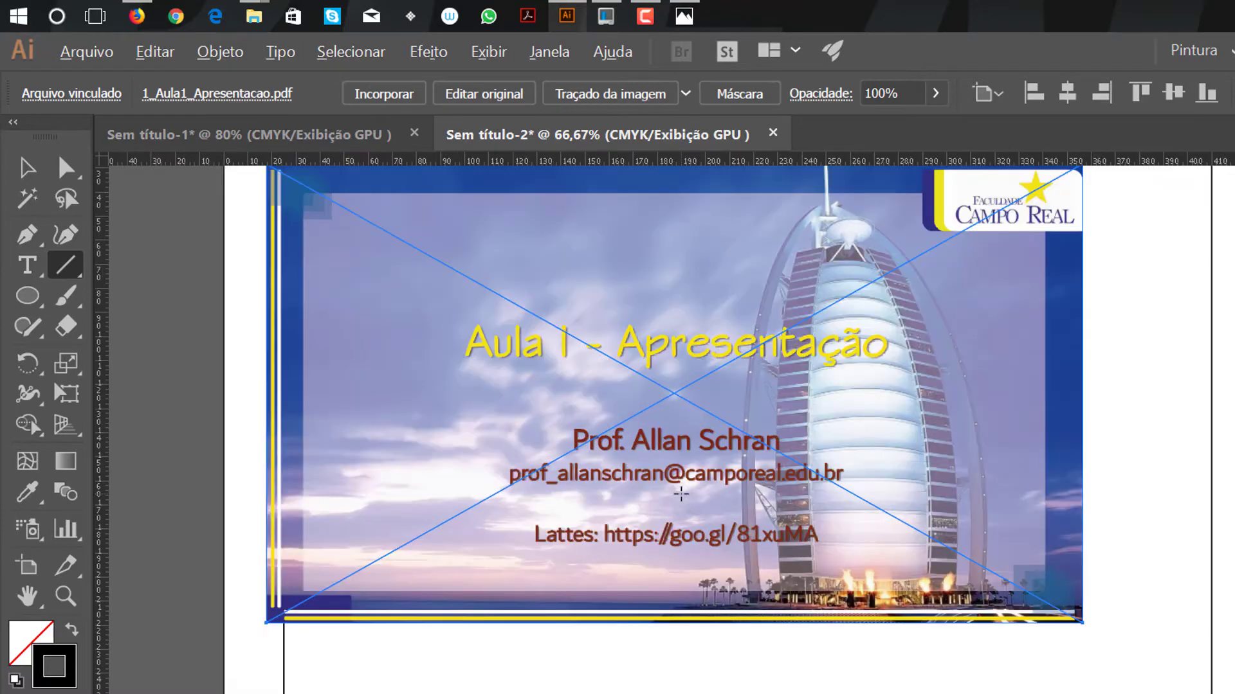
{"action": "scroll", "coordinate": [681, 494], "scroll_direction": "down", "scroll_amount": 2}
{"action": "scroll", "coordinate": [681, 494], "scroll_direction": "down", "scroll_amount": 1}
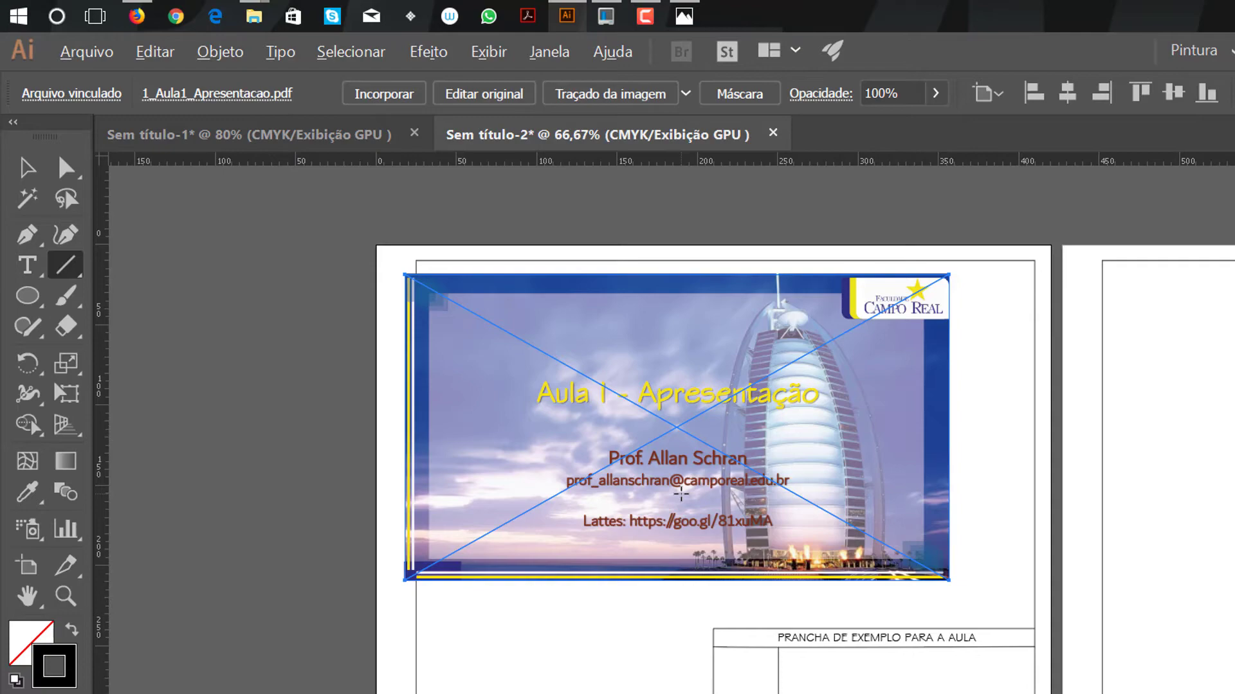
{"action": "scroll", "coordinate": [681, 495], "scroll_direction": "up", "scroll_amount": 4}
{"action": "scroll", "coordinate": [681, 495], "scroll_direction": "down", "scroll_amount": 2}
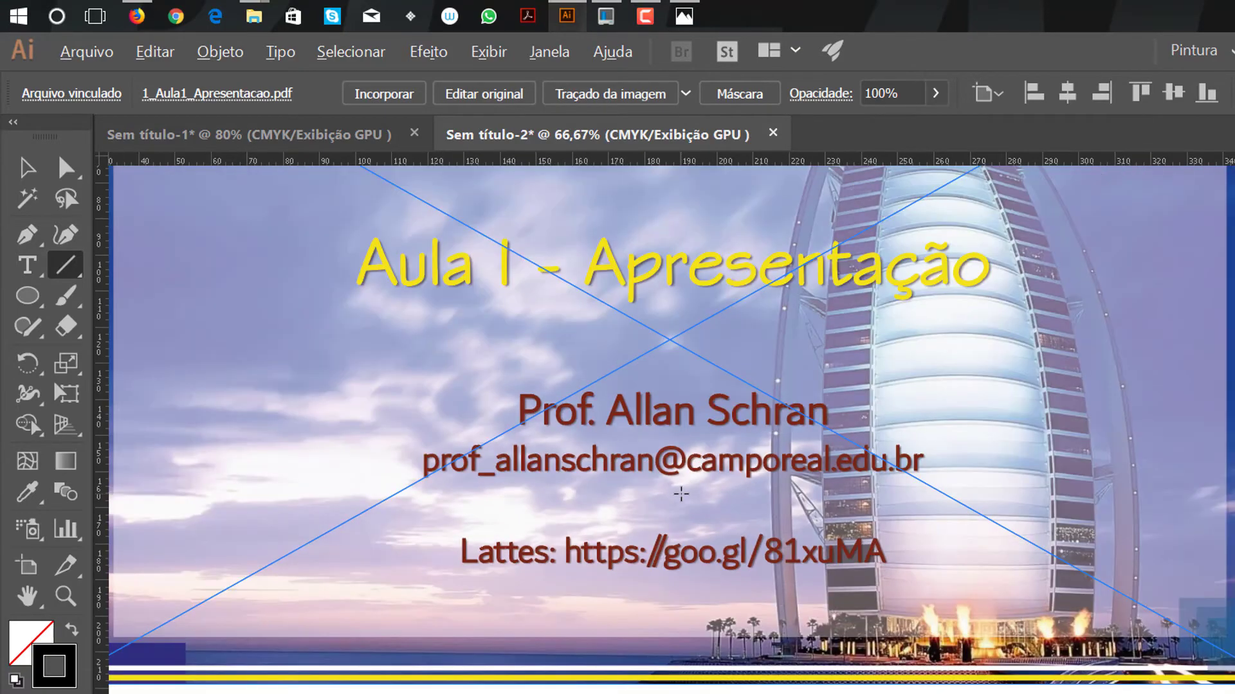
{"action": "scroll", "coordinate": [681, 495], "scroll_direction": "down", "scroll_amount": 1}
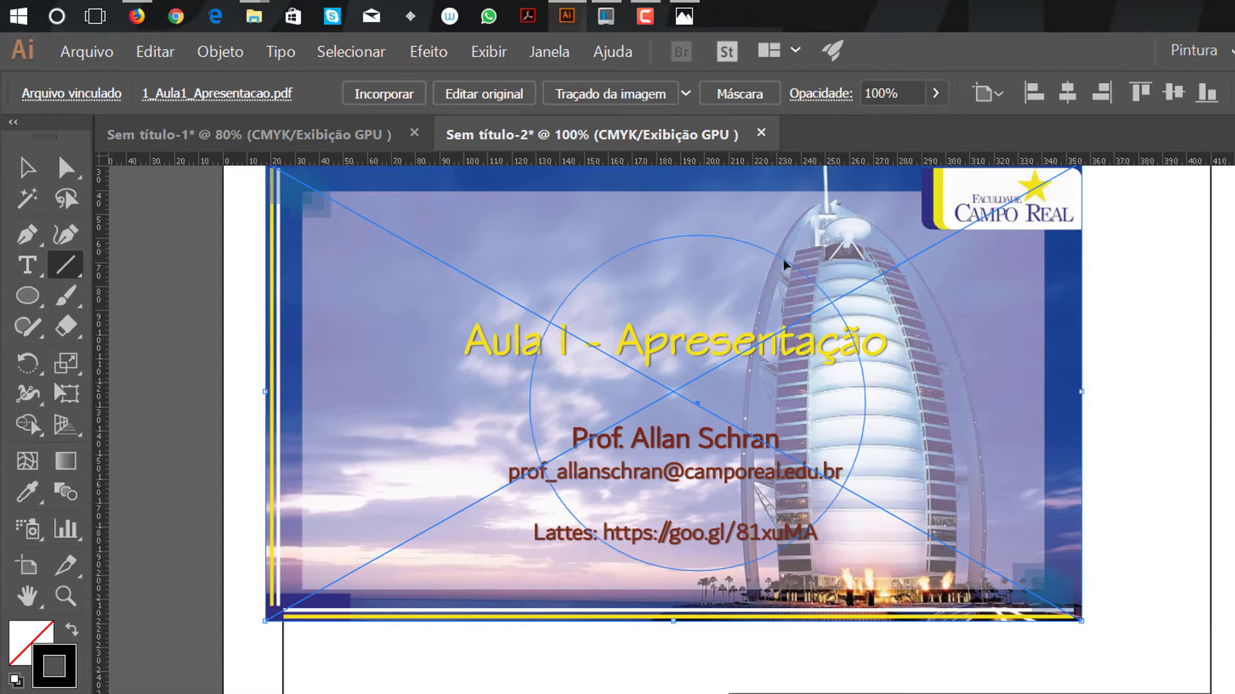
Move the circular clip group beneath the placed PDF to about X 161.9 mm, Y 140.9 mm, and clear the selection
{"action": "left_click", "coordinate": [844, 288]}
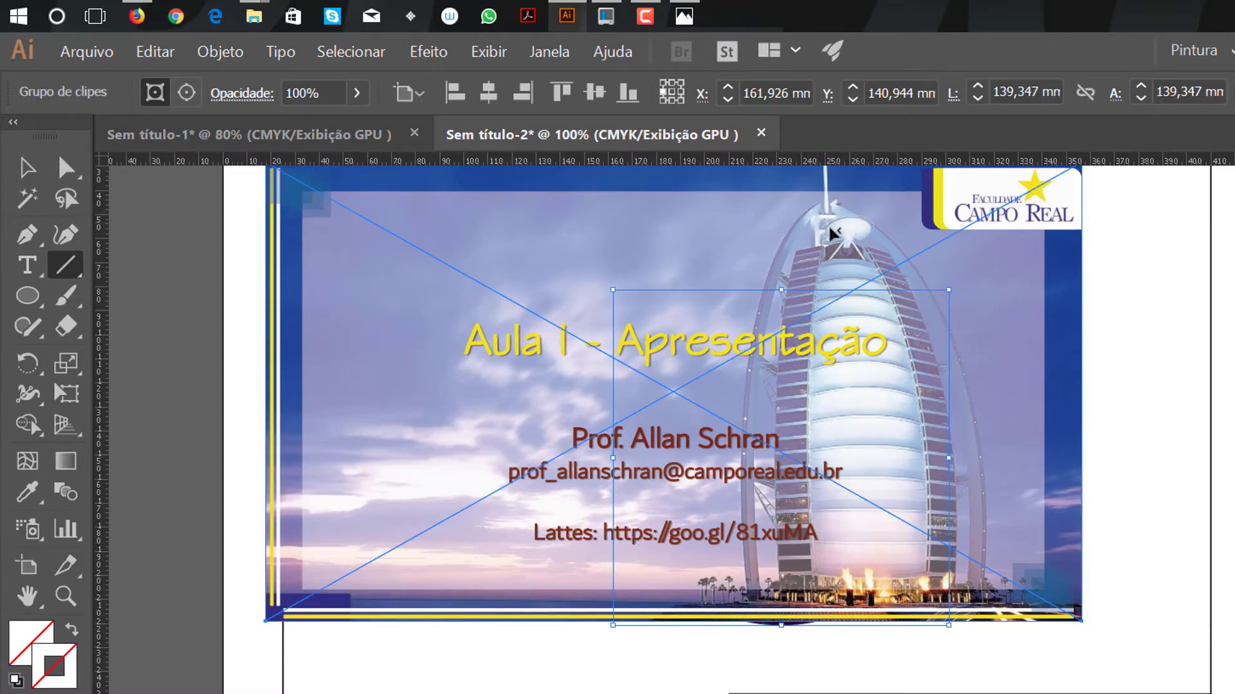
{"action": "left_click", "coordinate": [901, 225]}
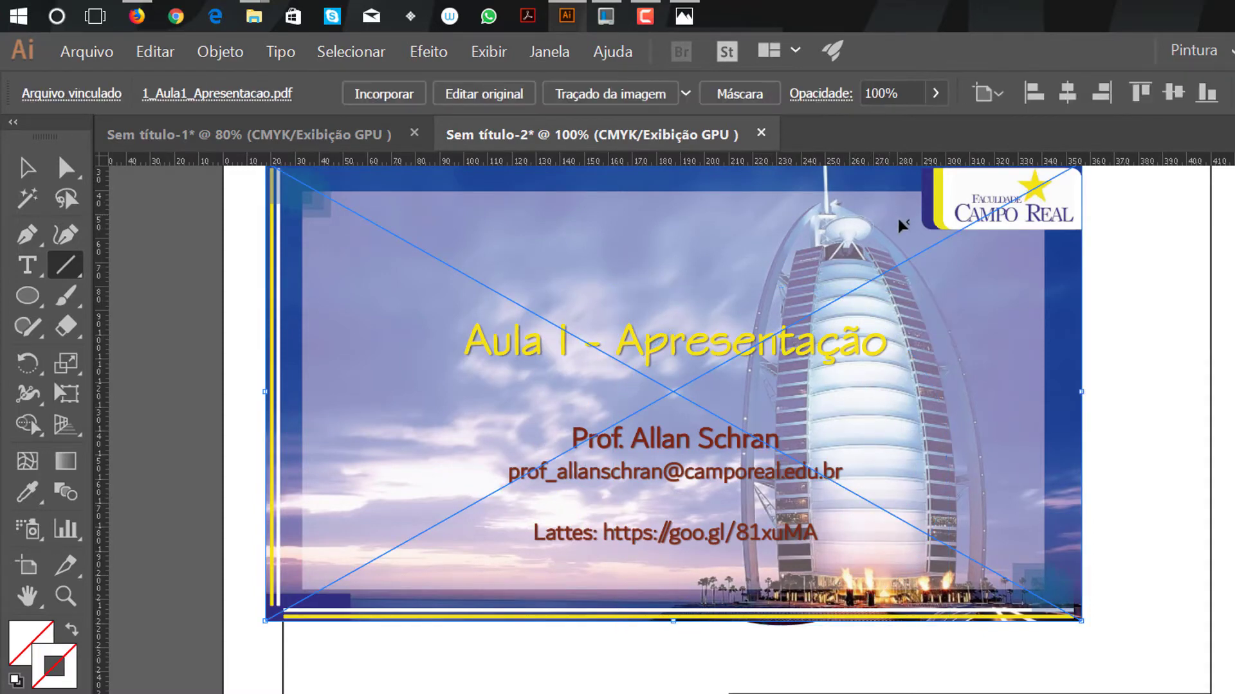
{"action": "left_click", "coordinate": [1151, 311], "text": "ctrl"}
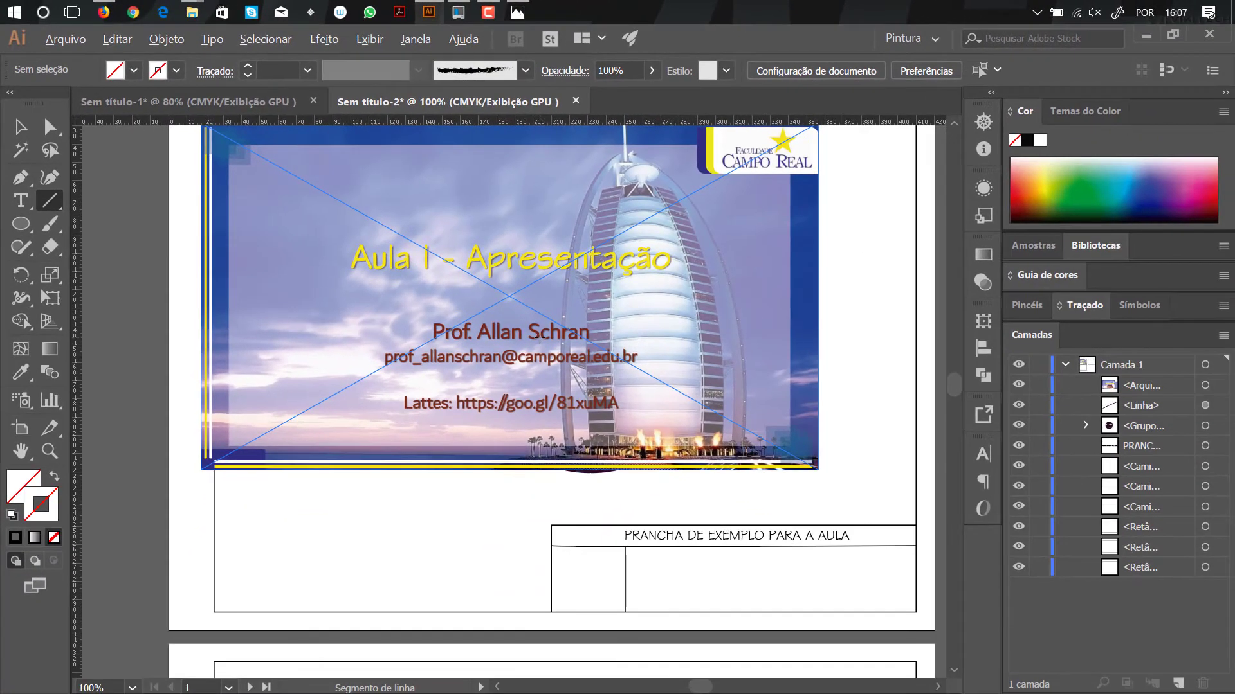
Select the placed PDF and examine it up close and in relation to the three artboards
{"action": "scroll", "coordinate": [539, 338], "scroll_direction": "up", "scroll_amount": 3}
{"action": "key", "text": "ctrl"}
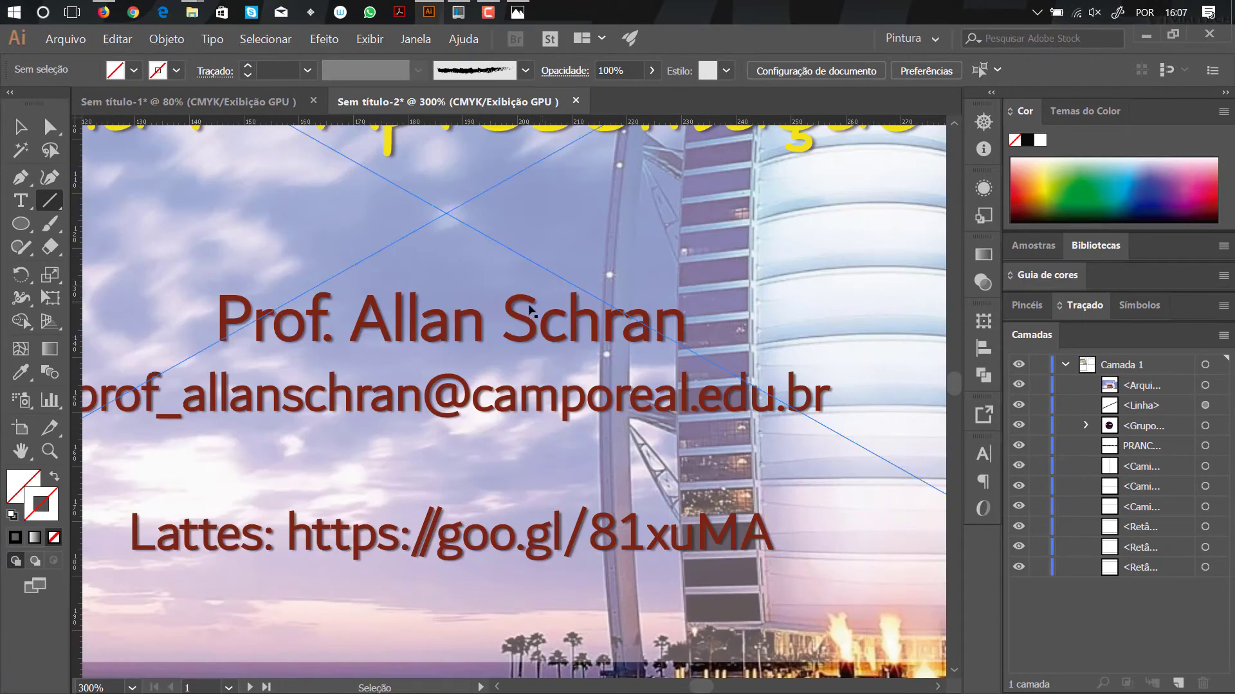
{"action": "left_click", "coordinate": [517, 303], "text": "ctrl"}
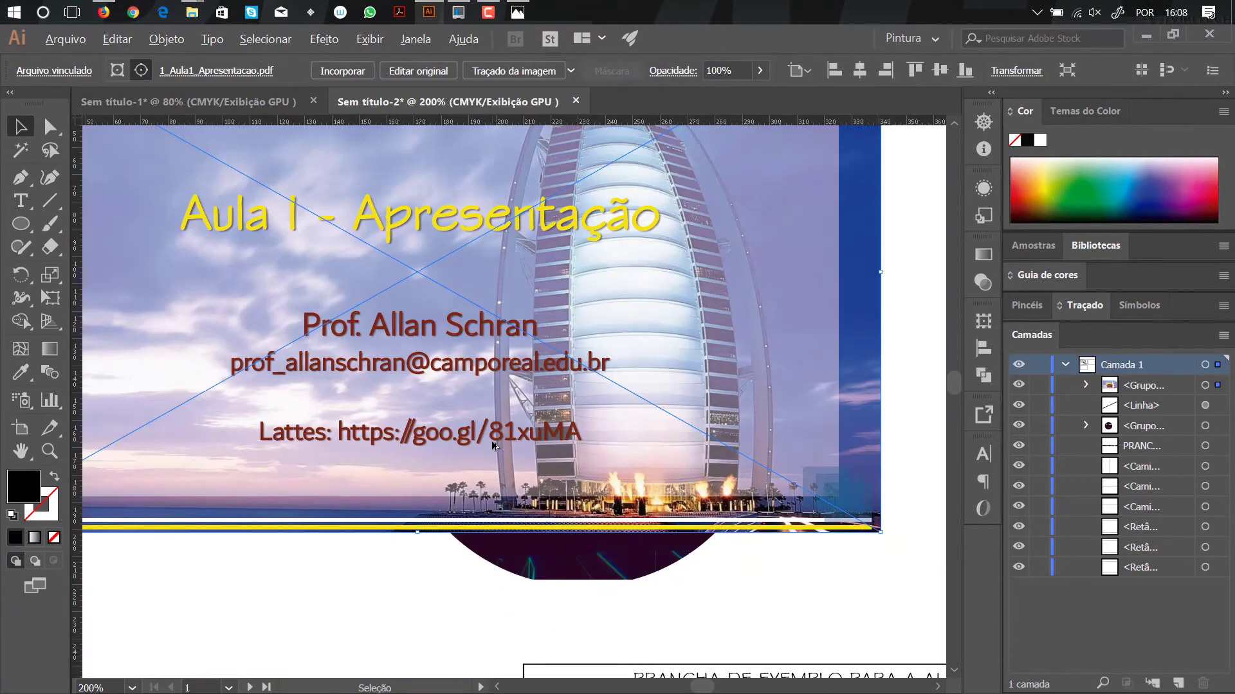
{"action": "scroll", "coordinate": [493, 442], "scroll_direction": "down", "scroll_amount": 3}
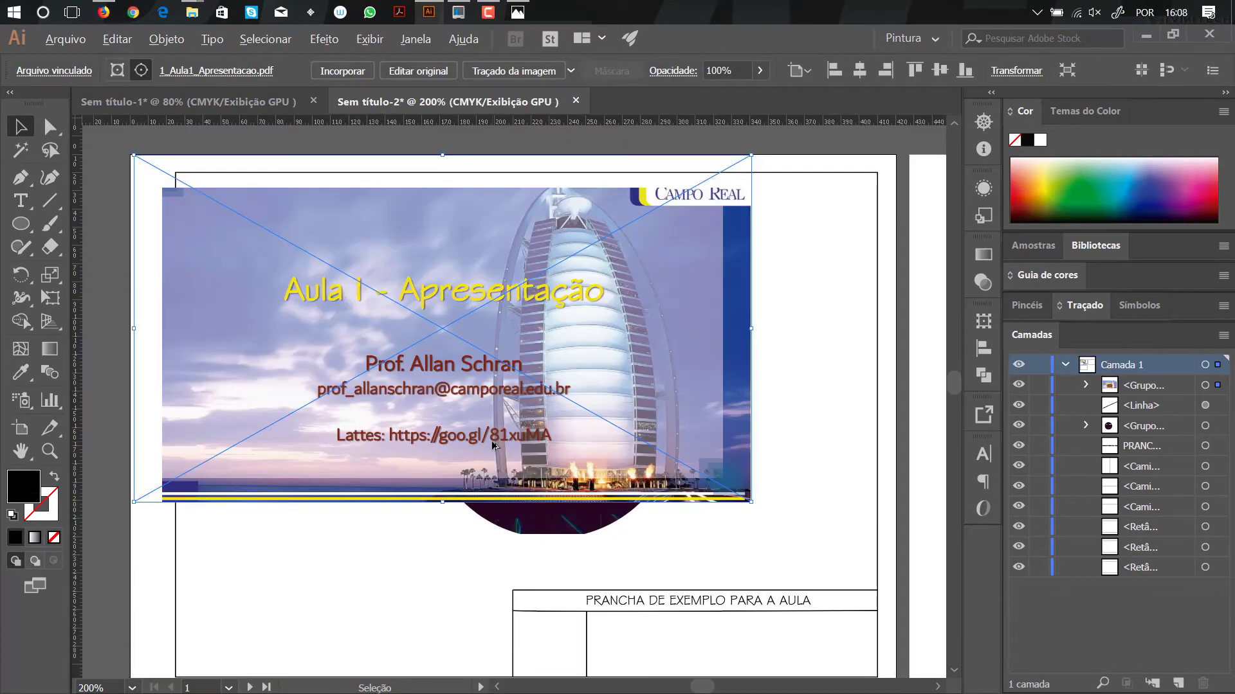
{"action": "scroll", "coordinate": [492, 445], "scroll_direction": "down", "scroll_amount": 5}
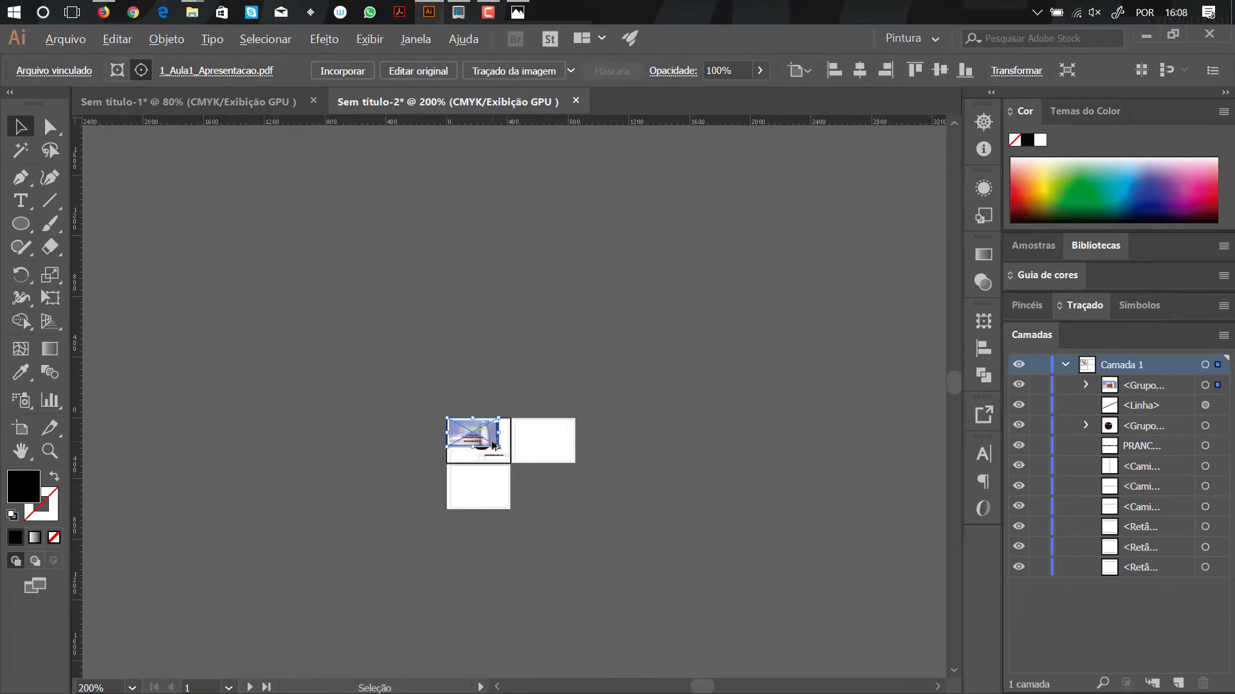
{"action": "scroll", "coordinate": [493, 445], "scroll_direction": "up", "scroll_amount": 1}
{"action": "scroll", "coordinate": [492, 445], "scroll_direction": "up", "scroll_amount": 3}
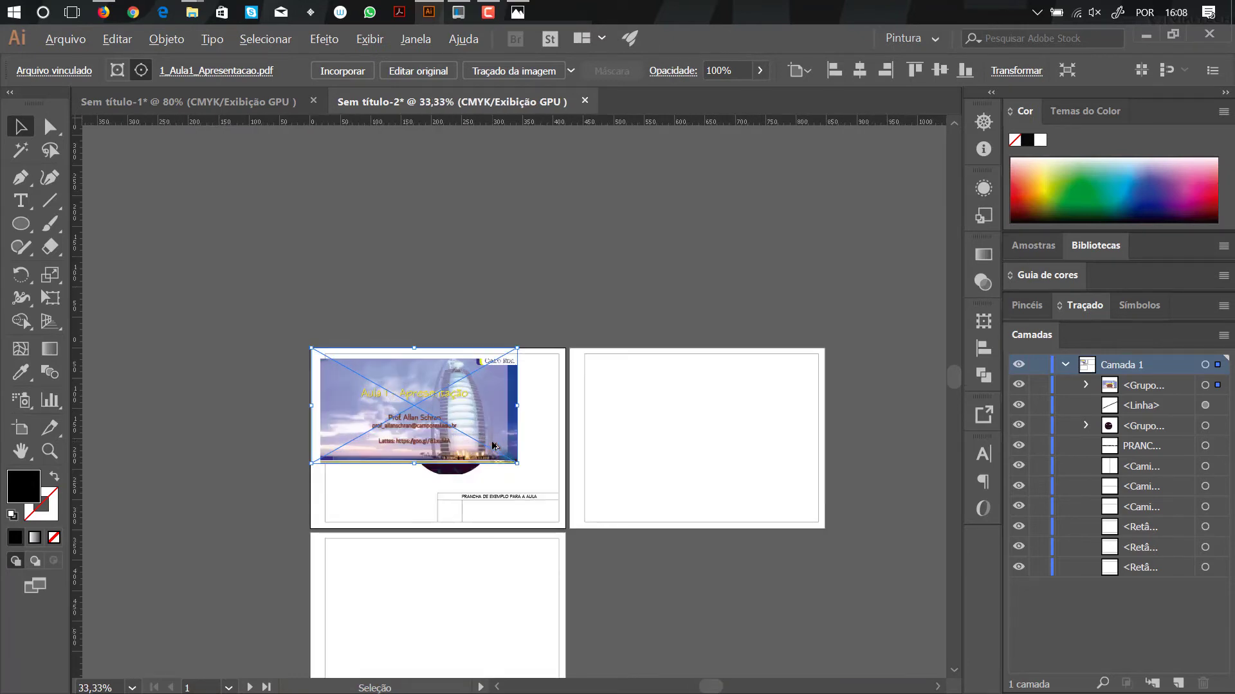